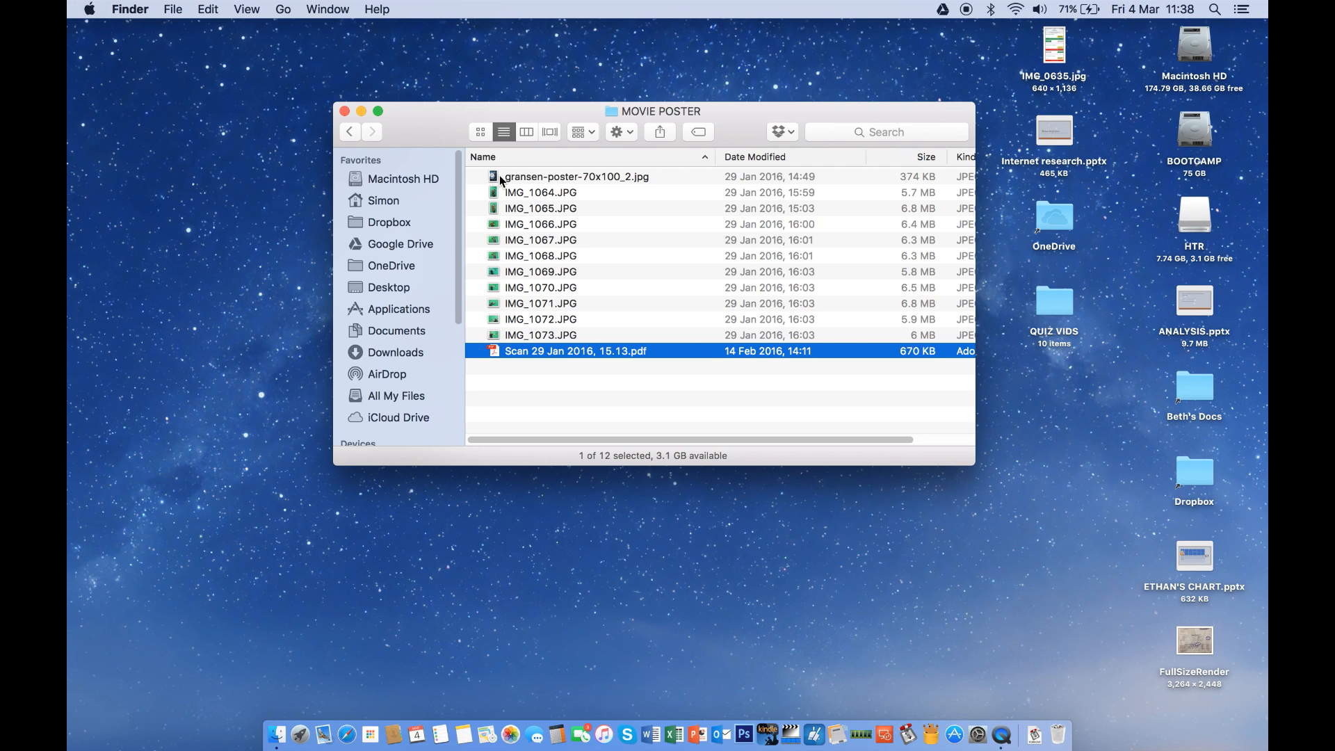
# Preview the reference poster gransen-poster-70x100_2.jpg and the sketch Scan 29 Jan 2016, 15.13.pdf in the MOVIE POSTER folder
pyautogui.press('Up')
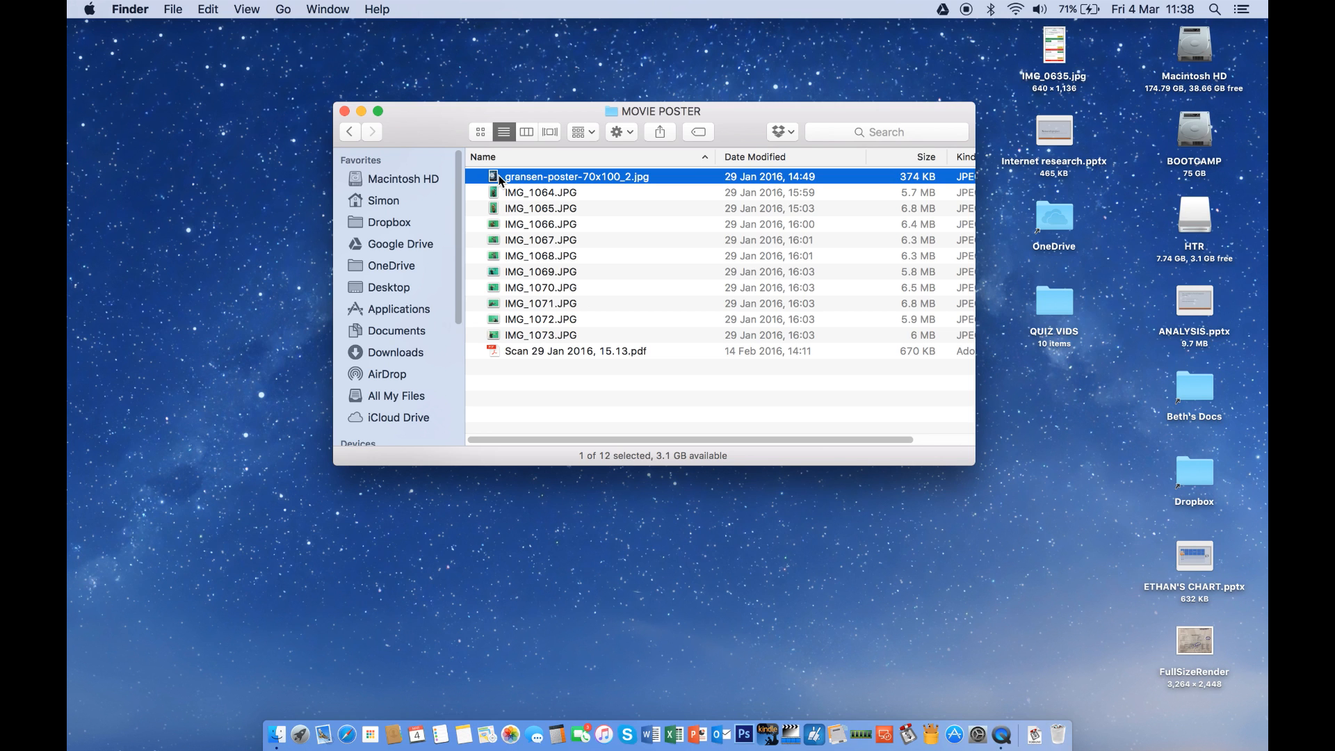
pyautogui.press('space')
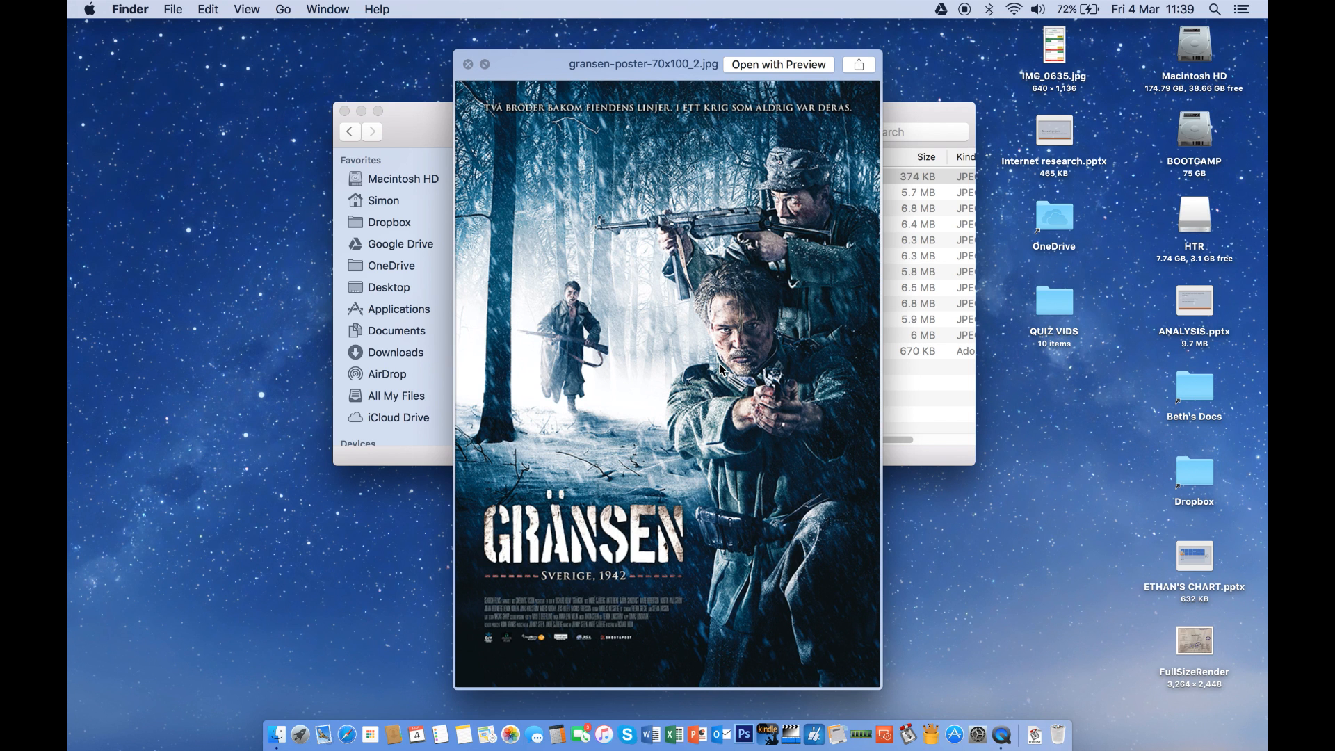
pyautogui.press('space')
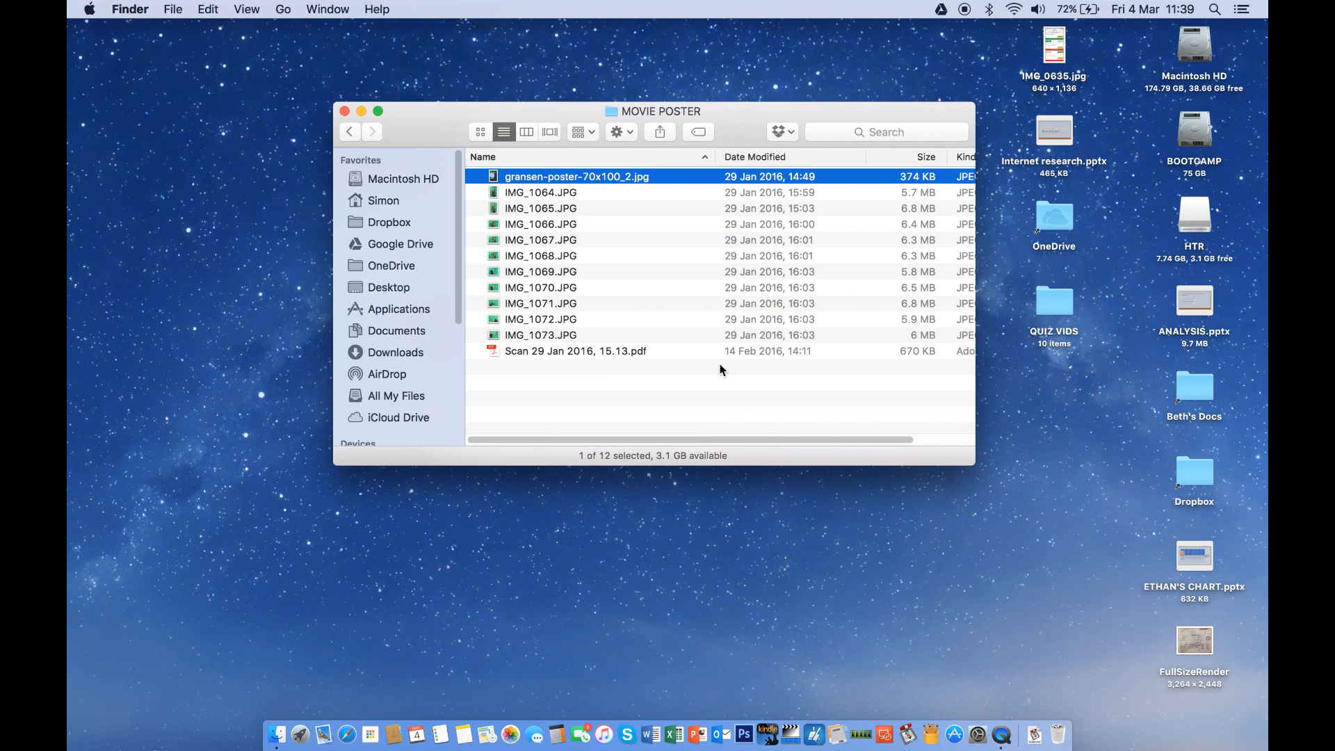
pyautogui.click(609, 351)
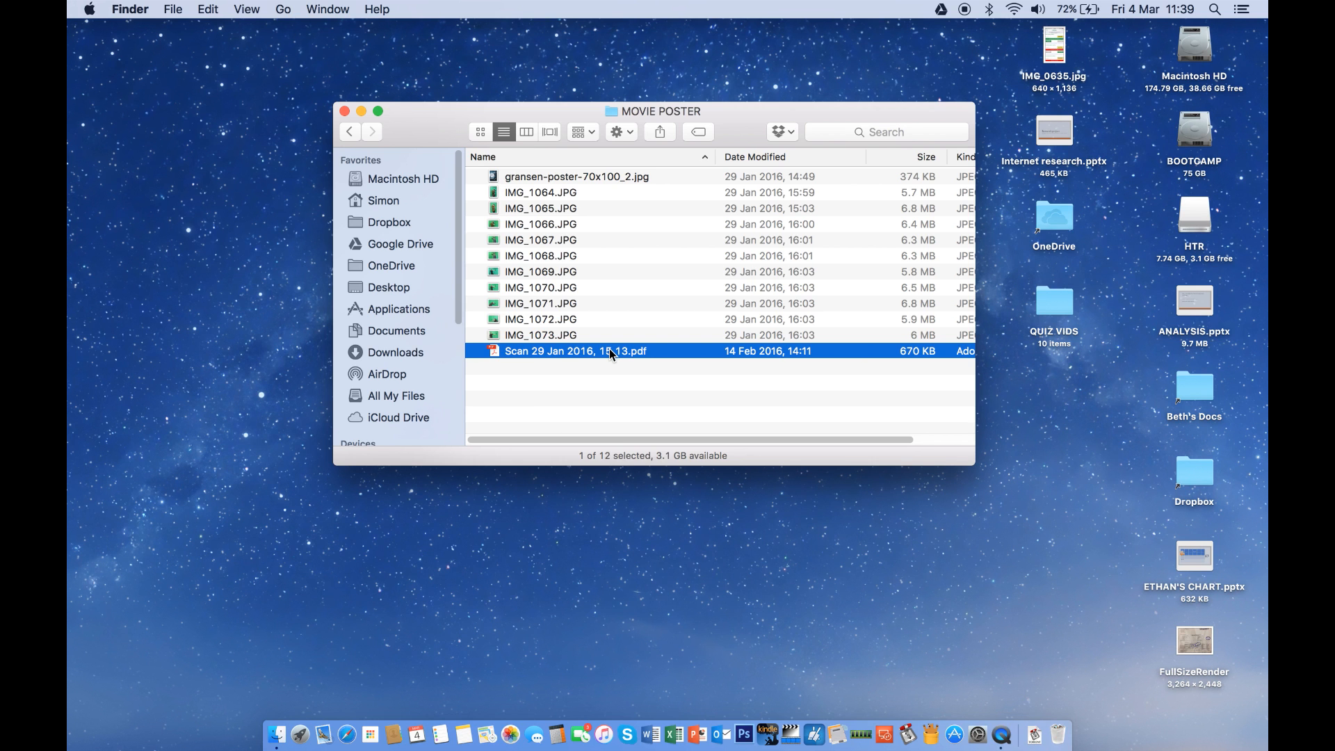
pyautogui.press('space')
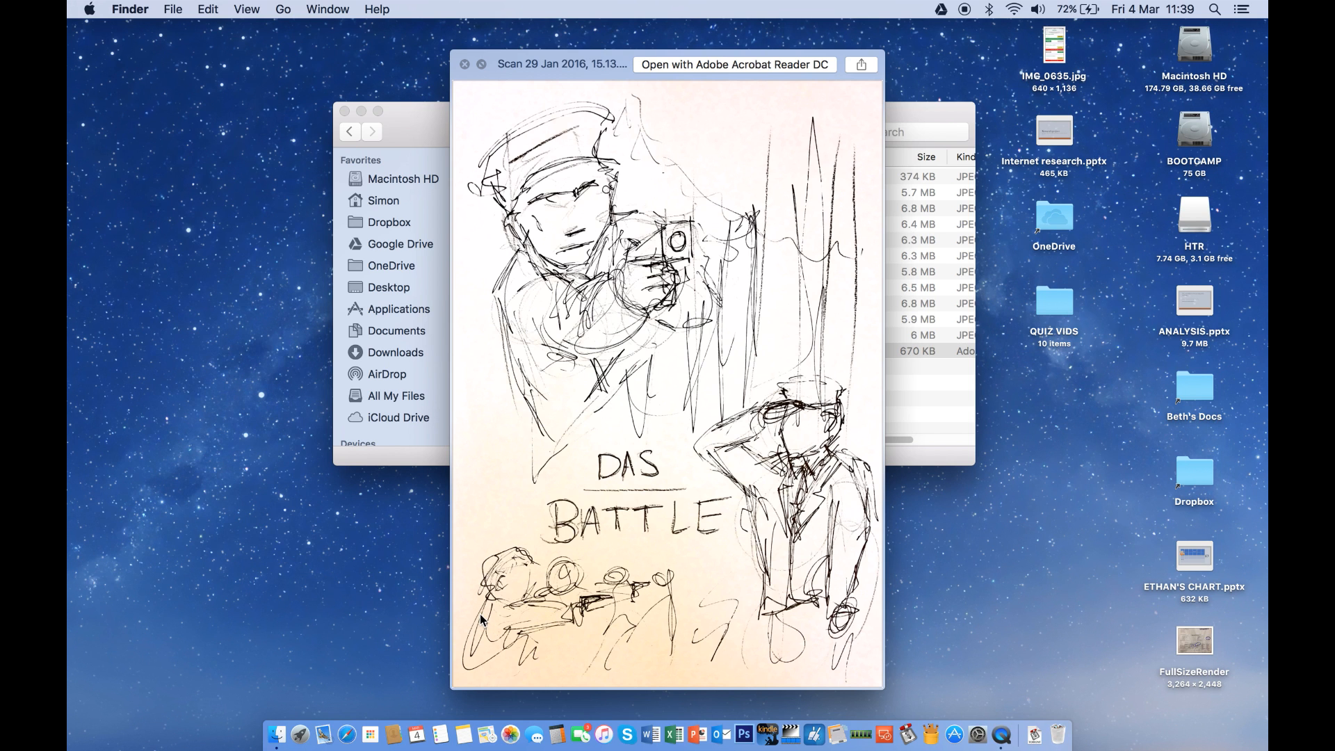
pyautogui.press('space')
# Preview the green-screen photos from IMG_1064.JPG through IMG_1071.JPG one after another
pyautogui.press('Up')
pyautogui.press('Up')
pyautogui.press('Up')
pyautogui.press('Up')
pyautogui.press('Up')
pyautogui.press('Up')
pyautogui.press('Up')
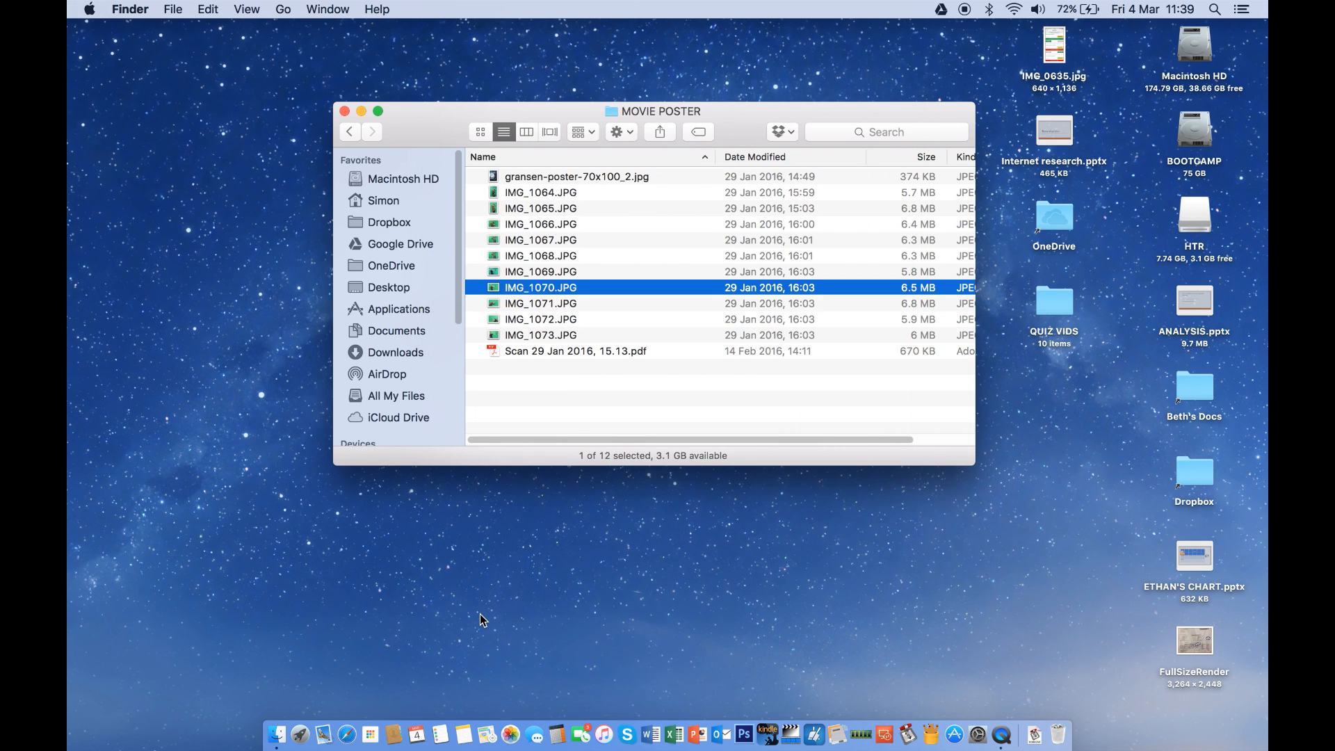
pyautogui.press('Up')
pyautogui.press('Up')
pyautogui.press('Up')
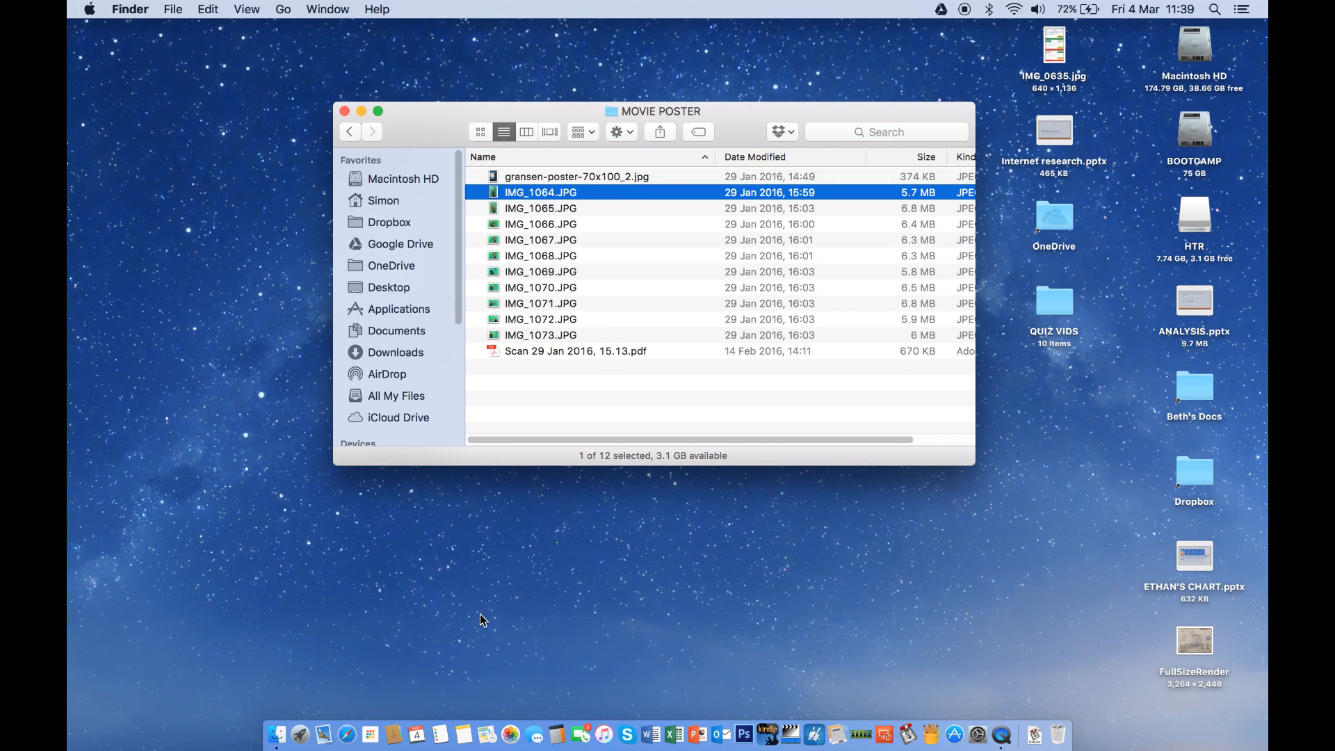
pyautogui.press('space')
pyautogui.press('Down')
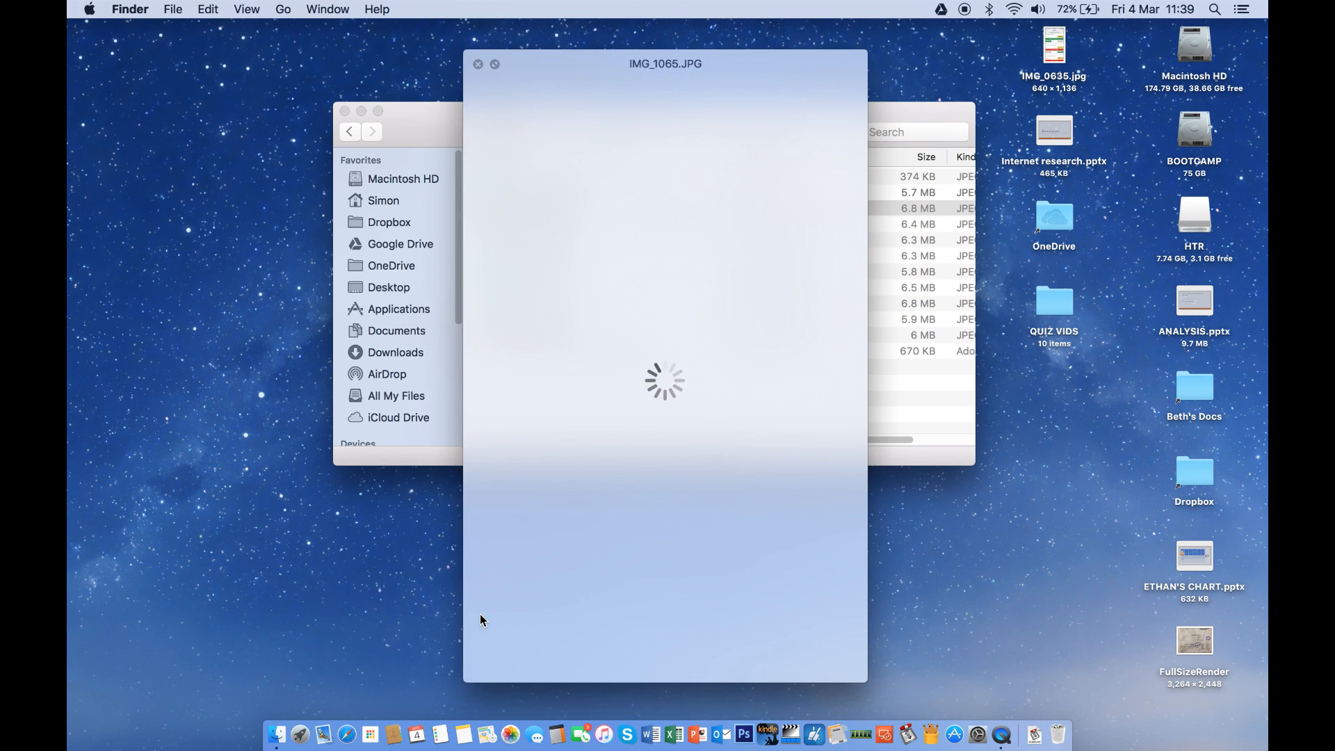
pyautogui.press('Down')
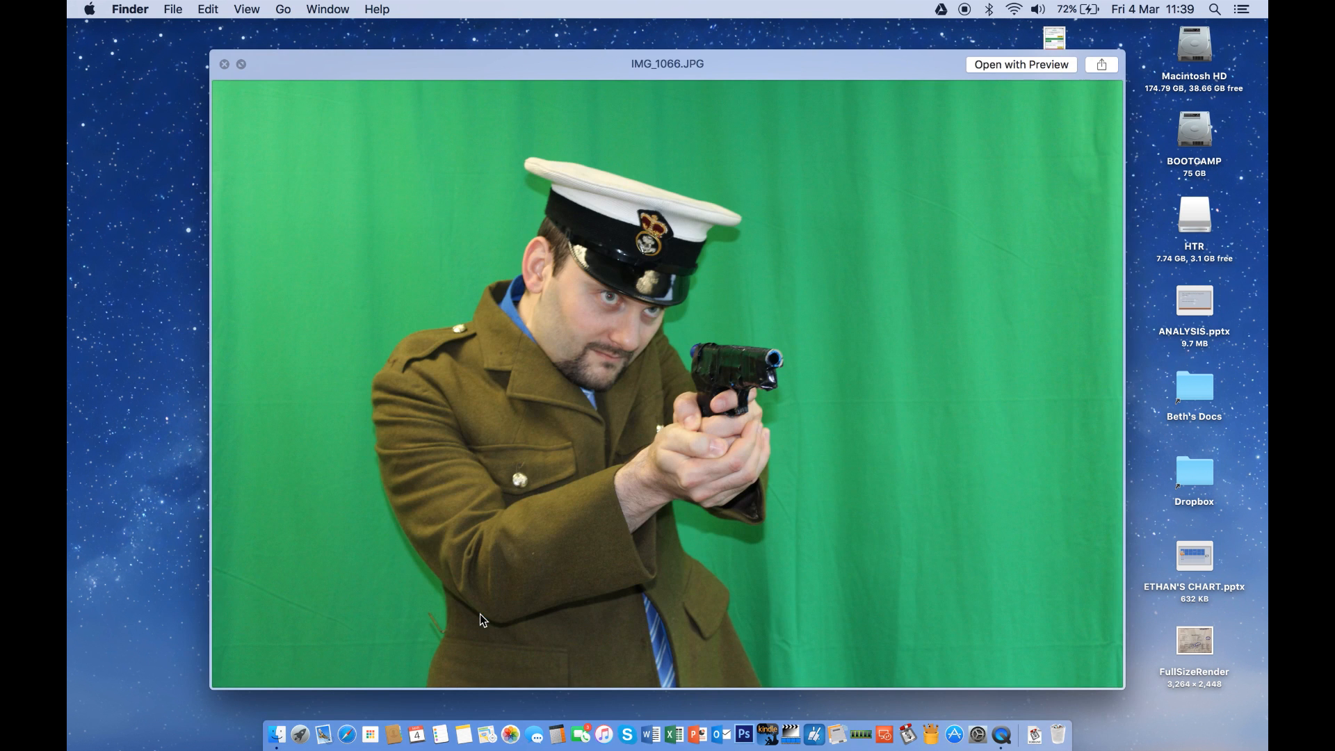
pyautogui.press('Down')
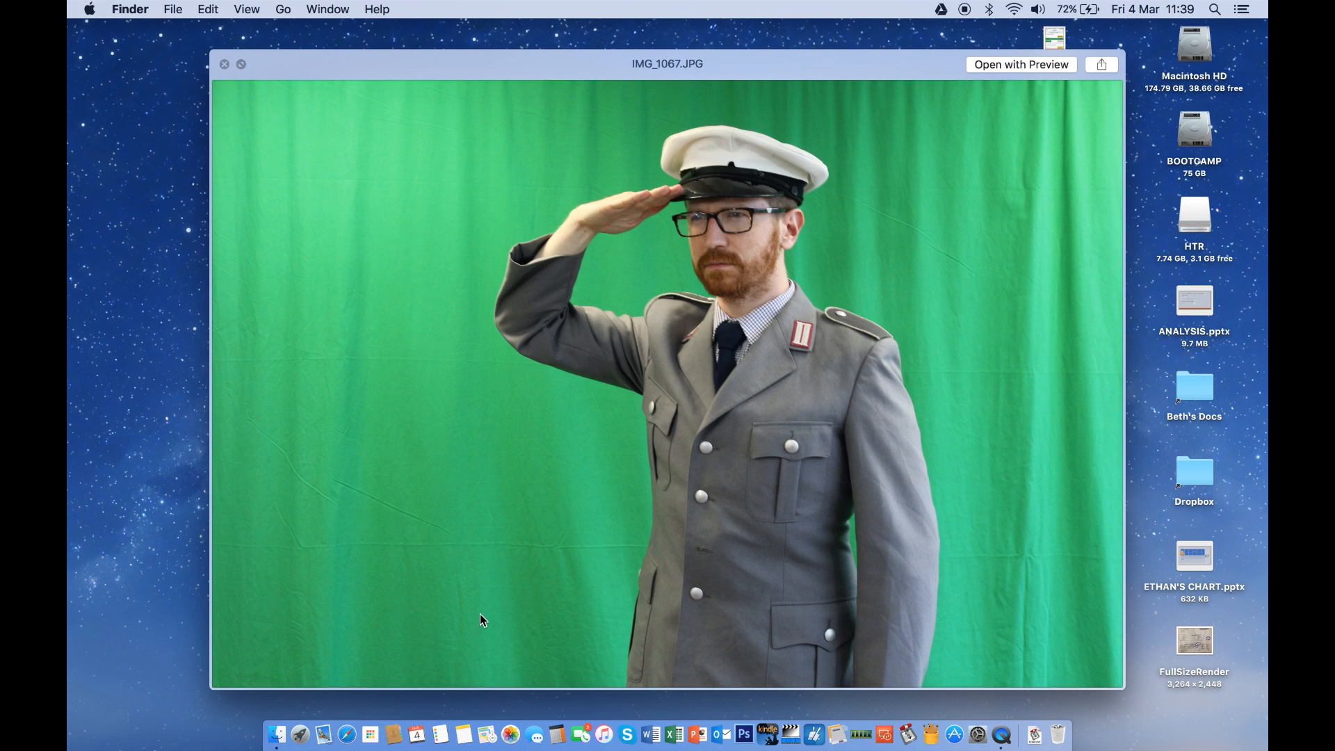
pyautogui.press('Down')
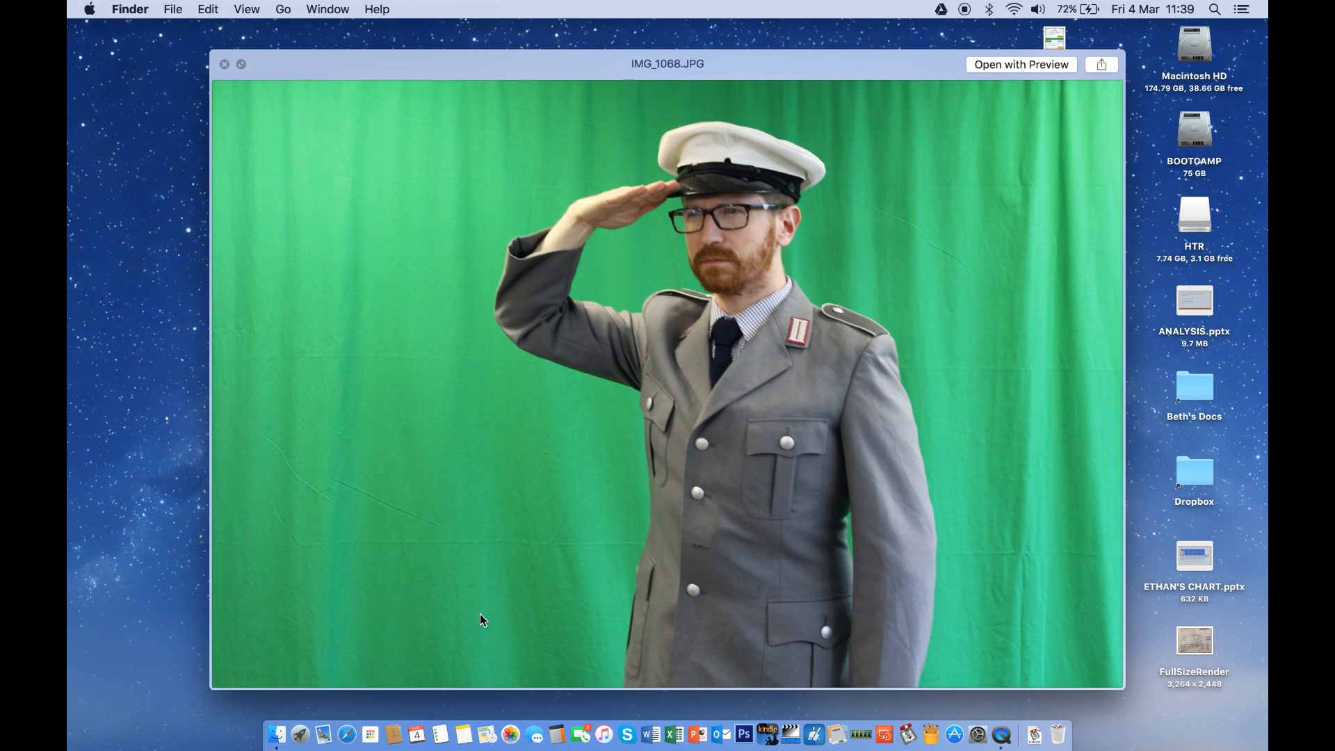
pyautogui.press('Down')
pyautogui.press('Down')
pyautogui.press('Down')
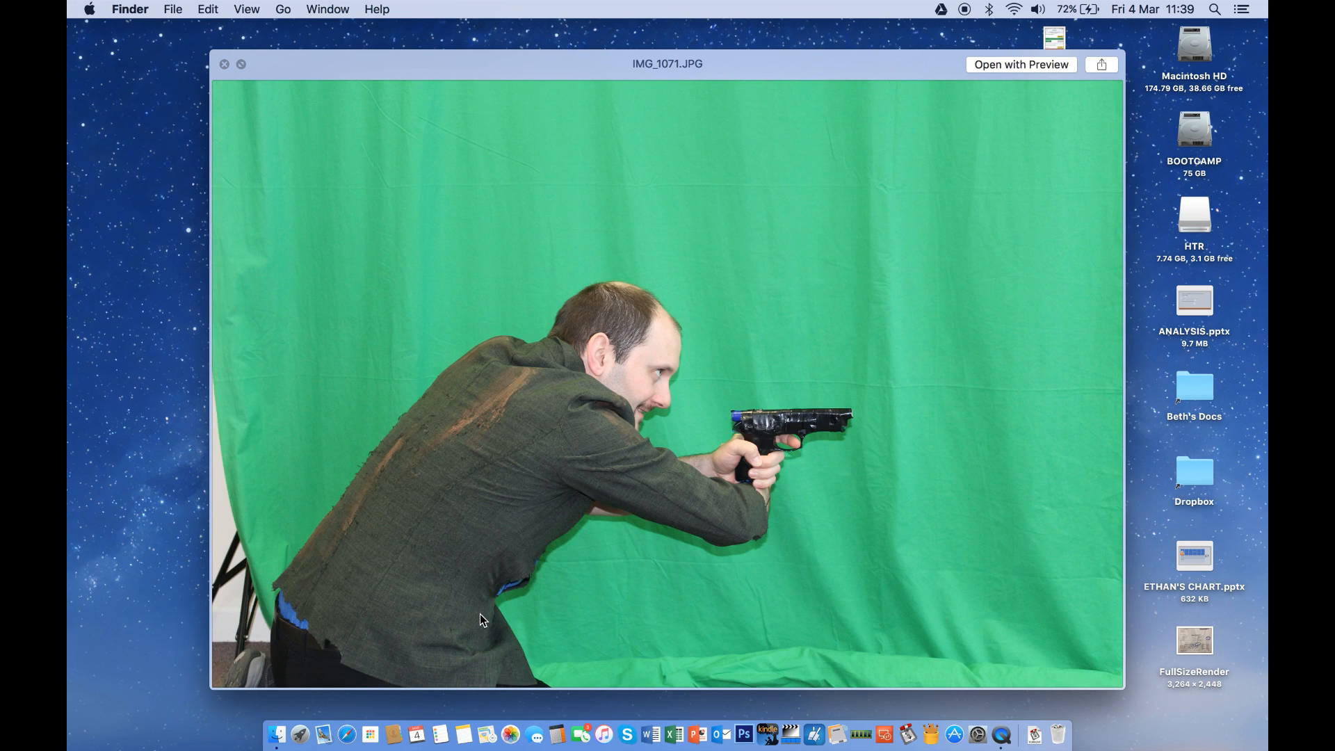
pyautogui.press('space')
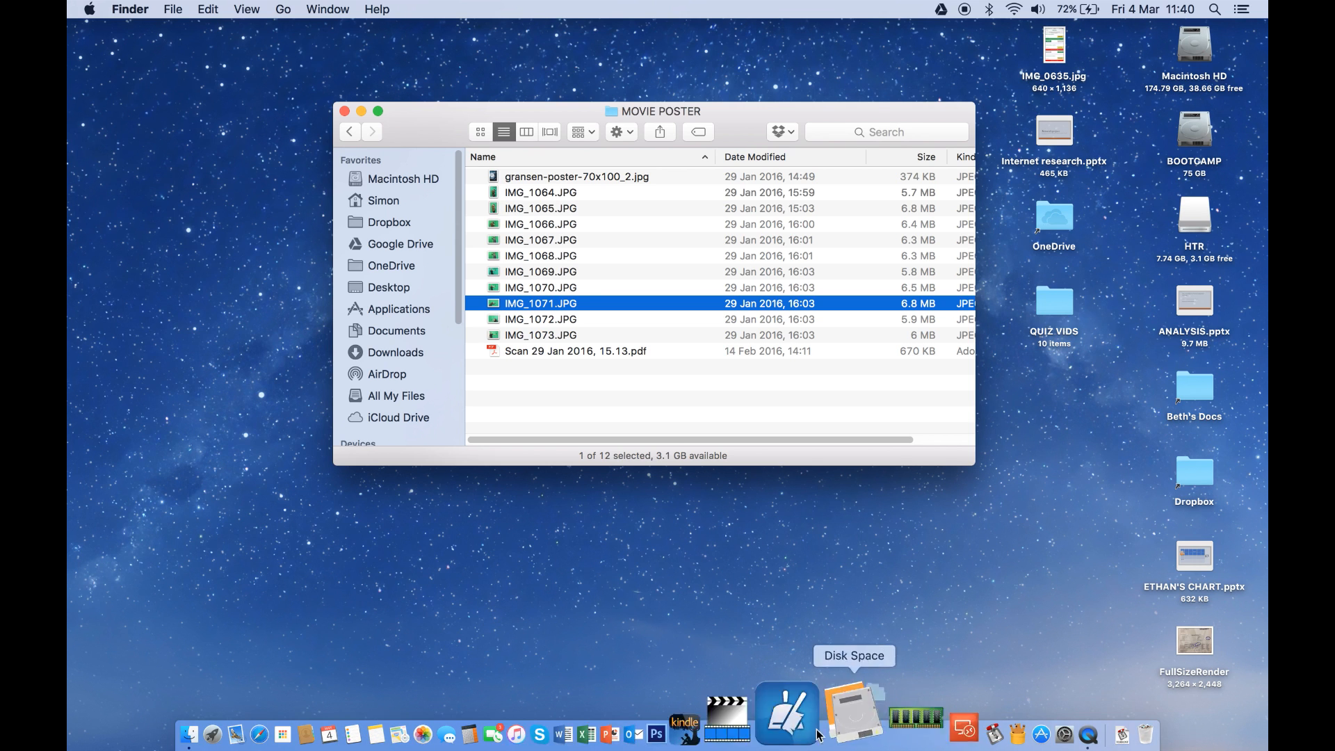
# Launch Photoshop, and review the gransen-poster-70x100_2.jpg reference in Finder
pyautogui.click(743, 724)
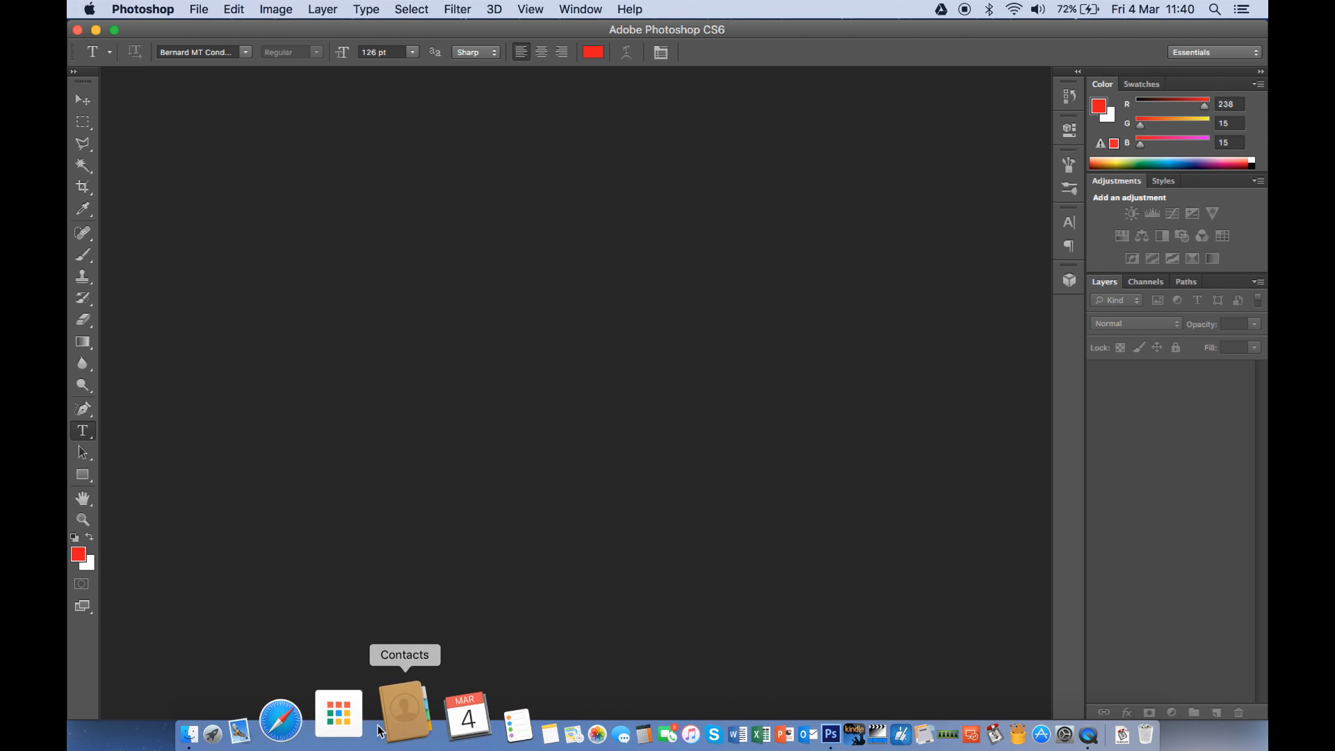
pyautogui.press('super+Tab')
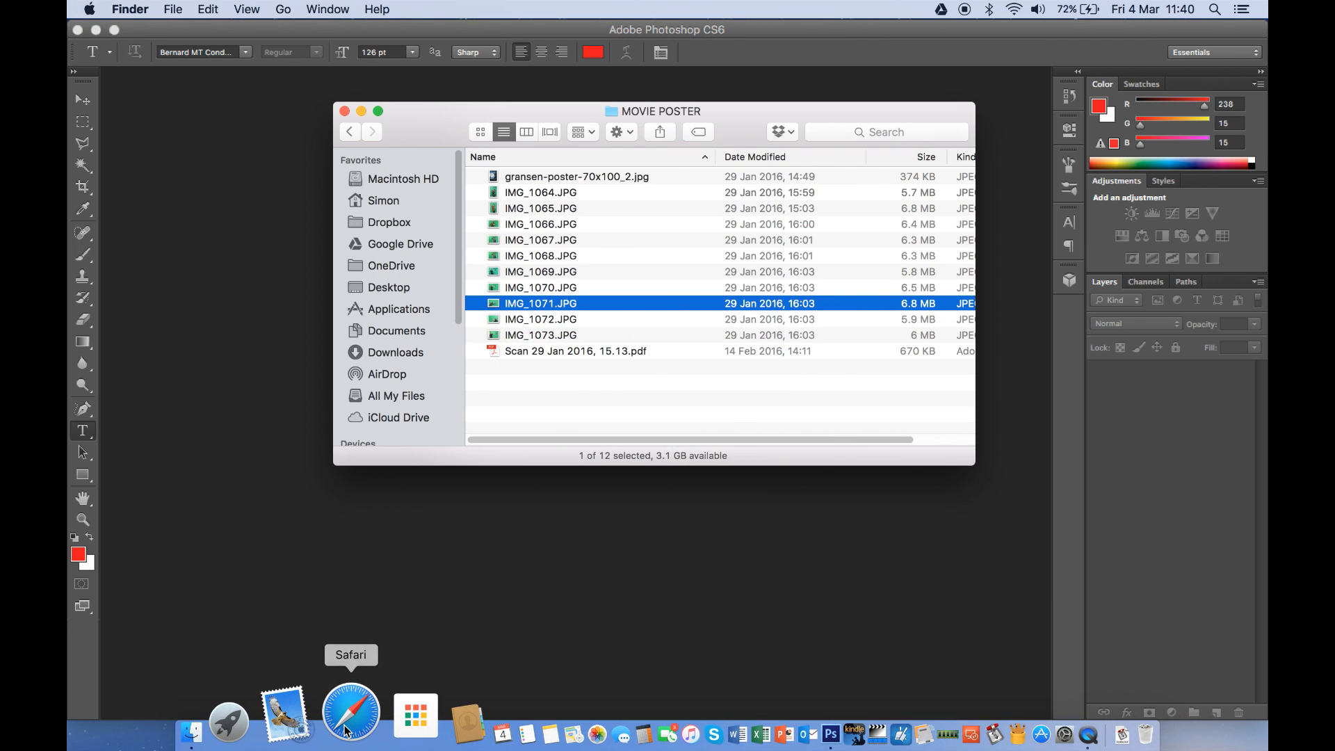
pyautogui.press('Up')
pyautogui.press('Up')
pyautogui.press('Up')
pyautogui.press('Up')
pyautogui.press('Up')
pyautogui.press('Up')
pyautogui.press('Up')
pyautogui.press('Up')
pyautogui.press('space')
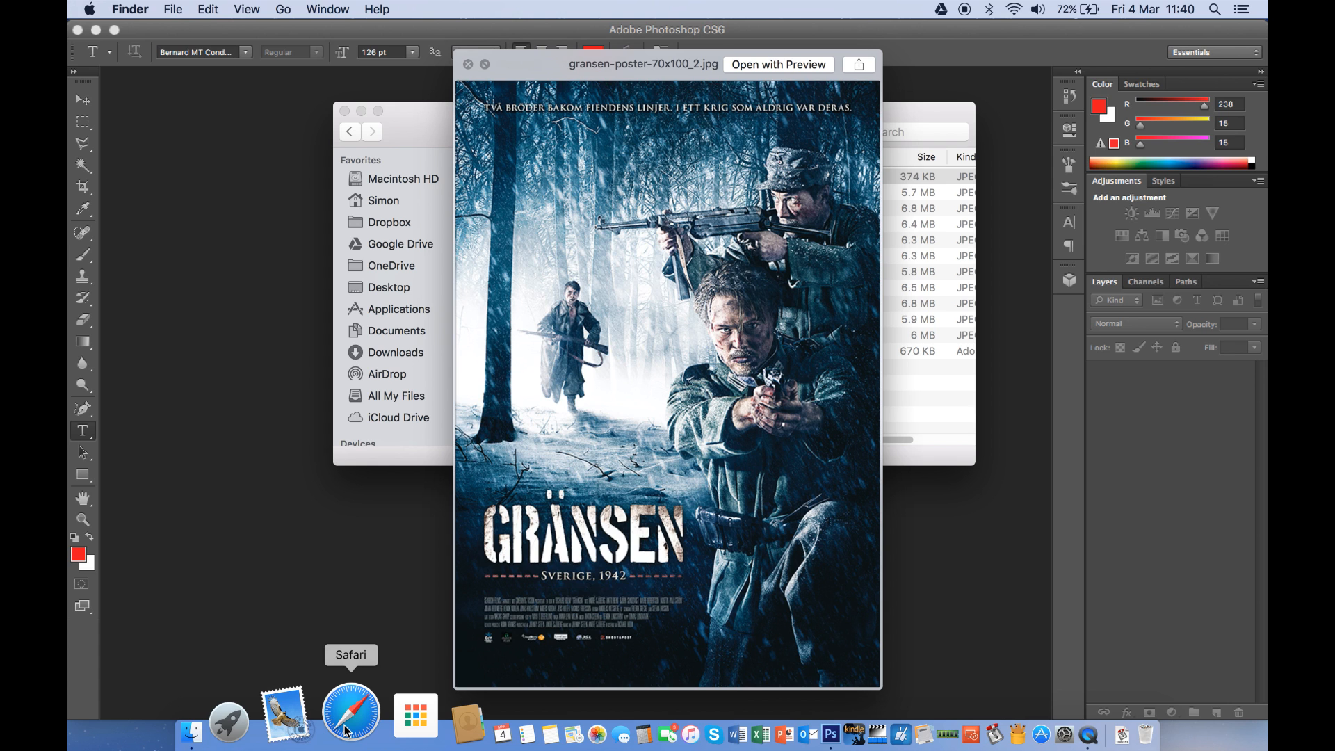
pyautogui.press('space')
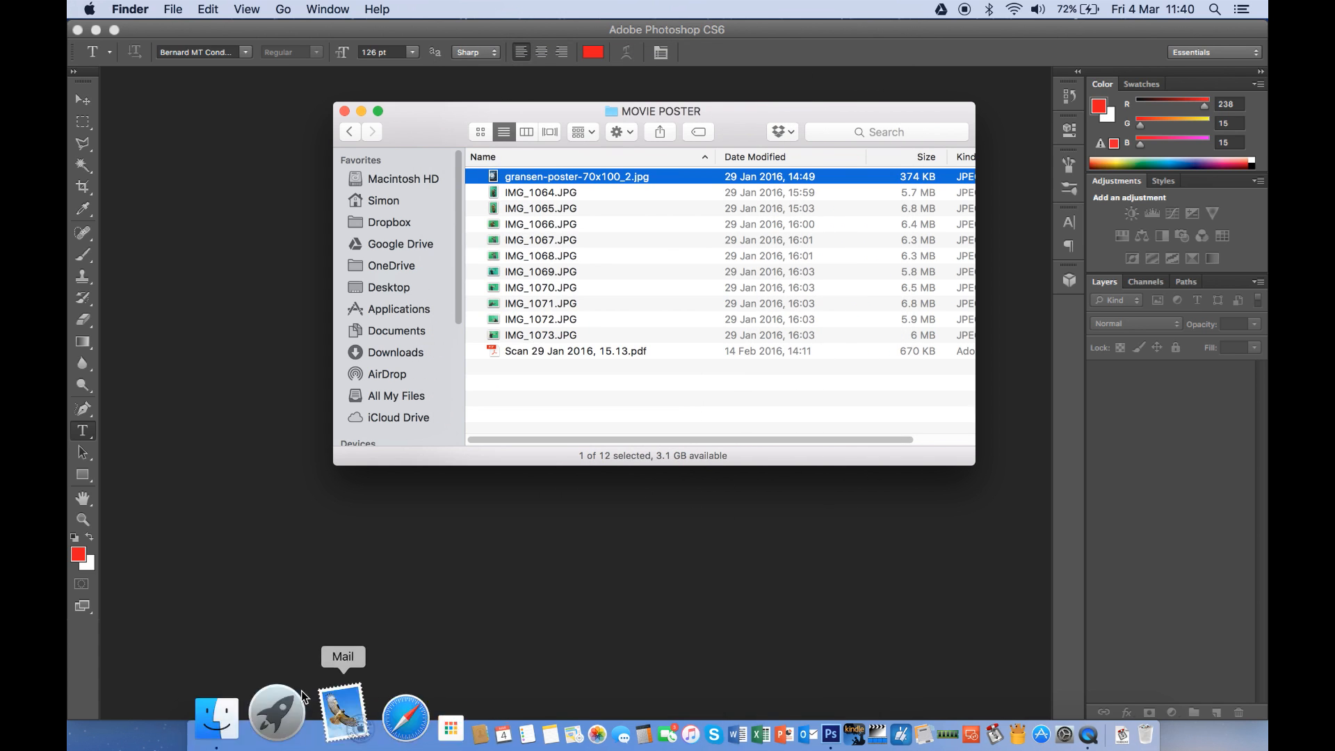
# In Photoshop, create a new International Paper A4 document, 210 x 297 mm at 300 pixels/inch, RGB Color, with a white background
pyautogui.click(169, 247)
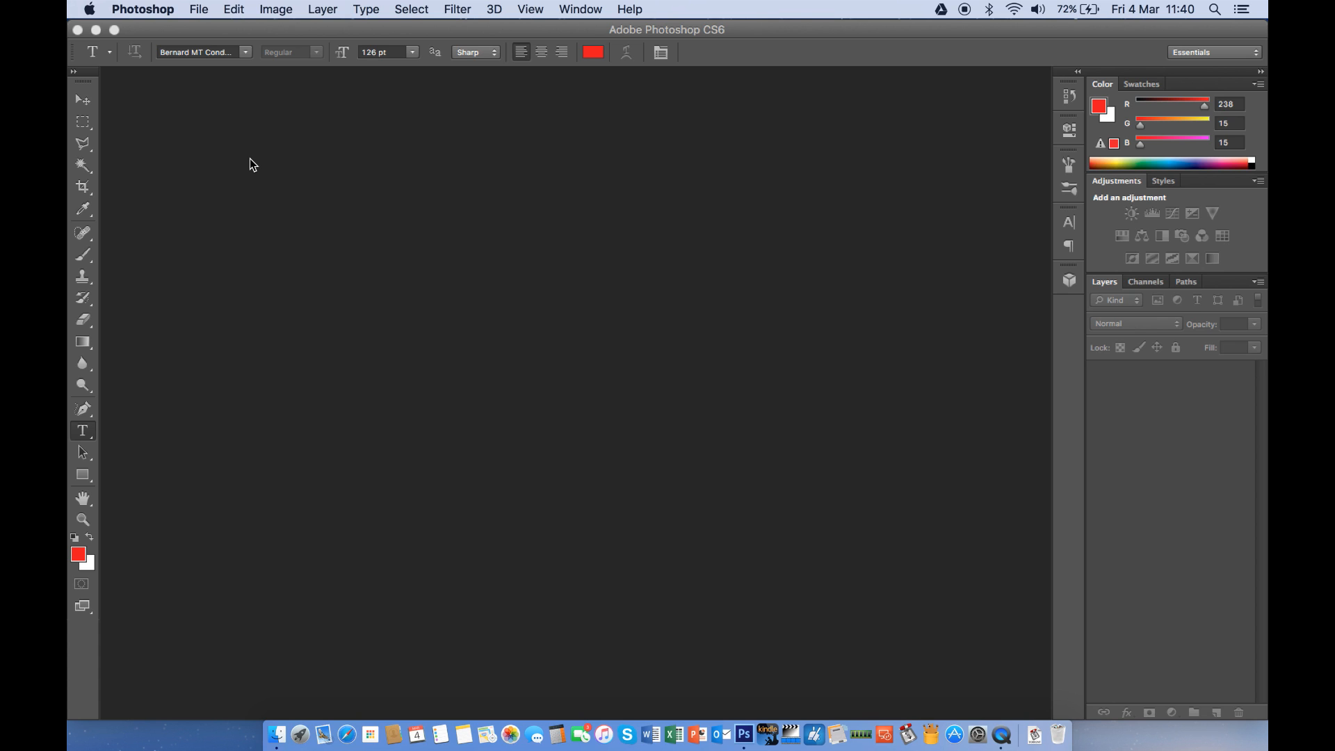
pyautogui.click(200, 10)
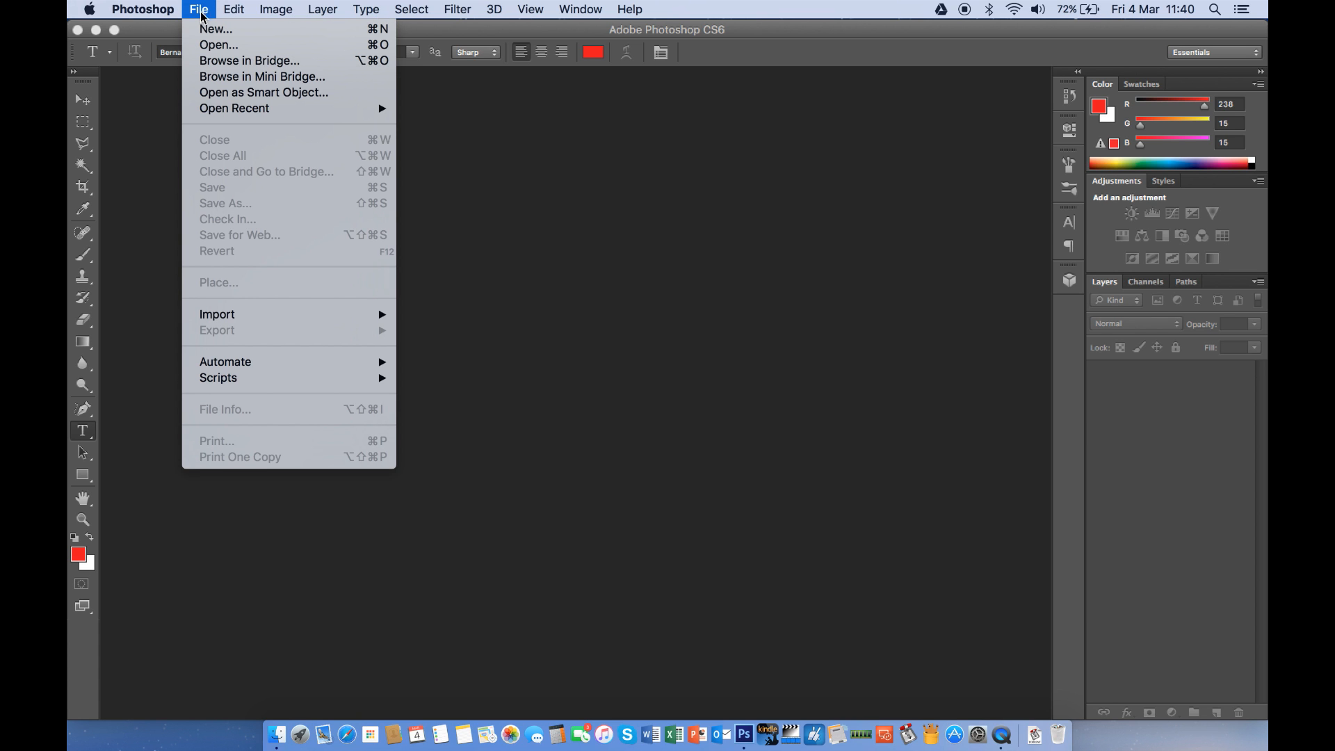
pyautogui.click(207, 31)
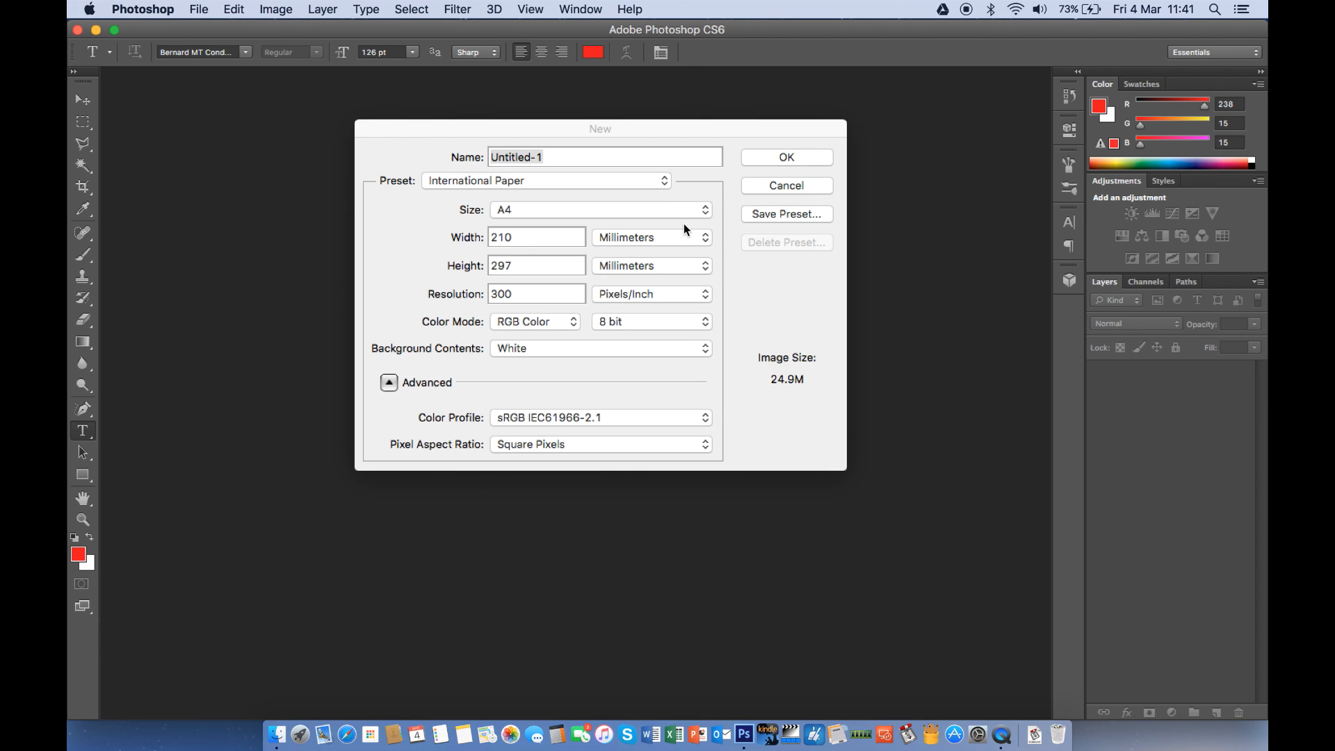
pyautogui.click(704, 210)
pyautogui.click(688, 196)
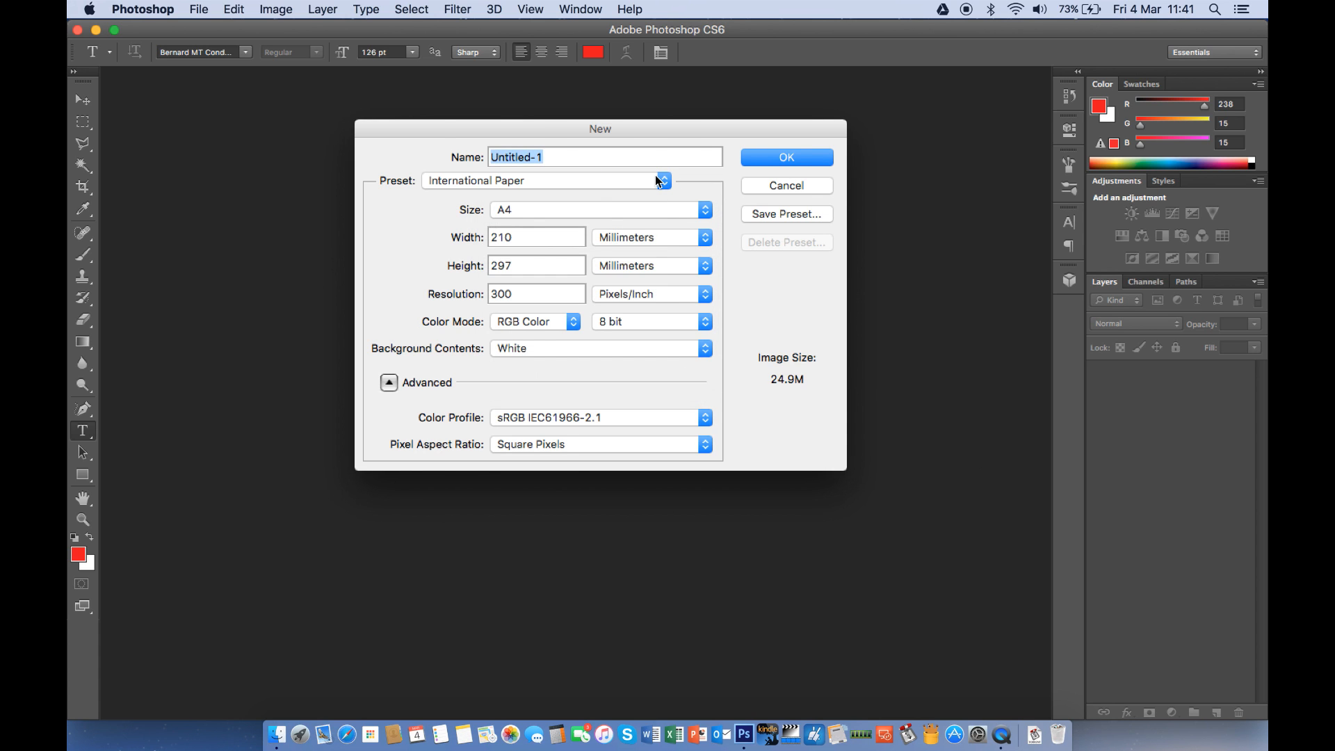
pyautogui.click(657, 181)
pyautogui.click(653, 182)
pyautogui.click(695, 211)
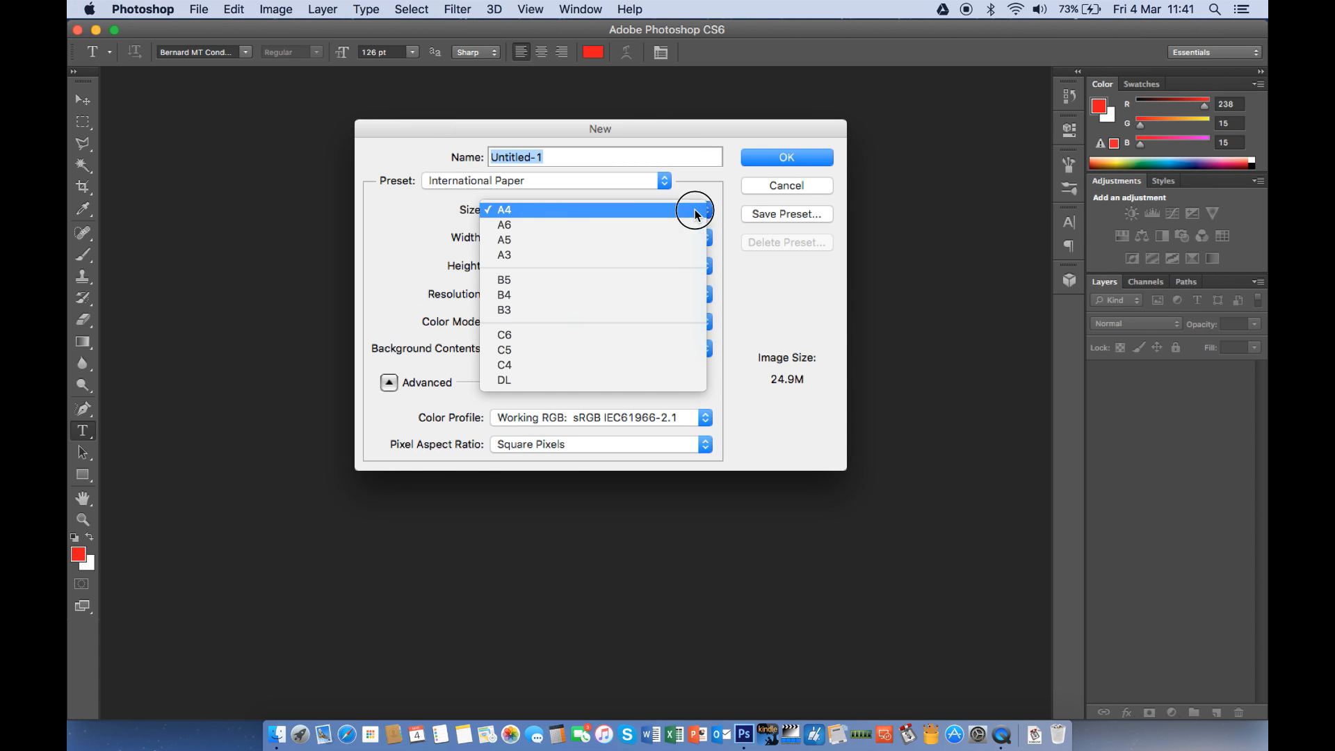
pyautogui.click(637, 211)
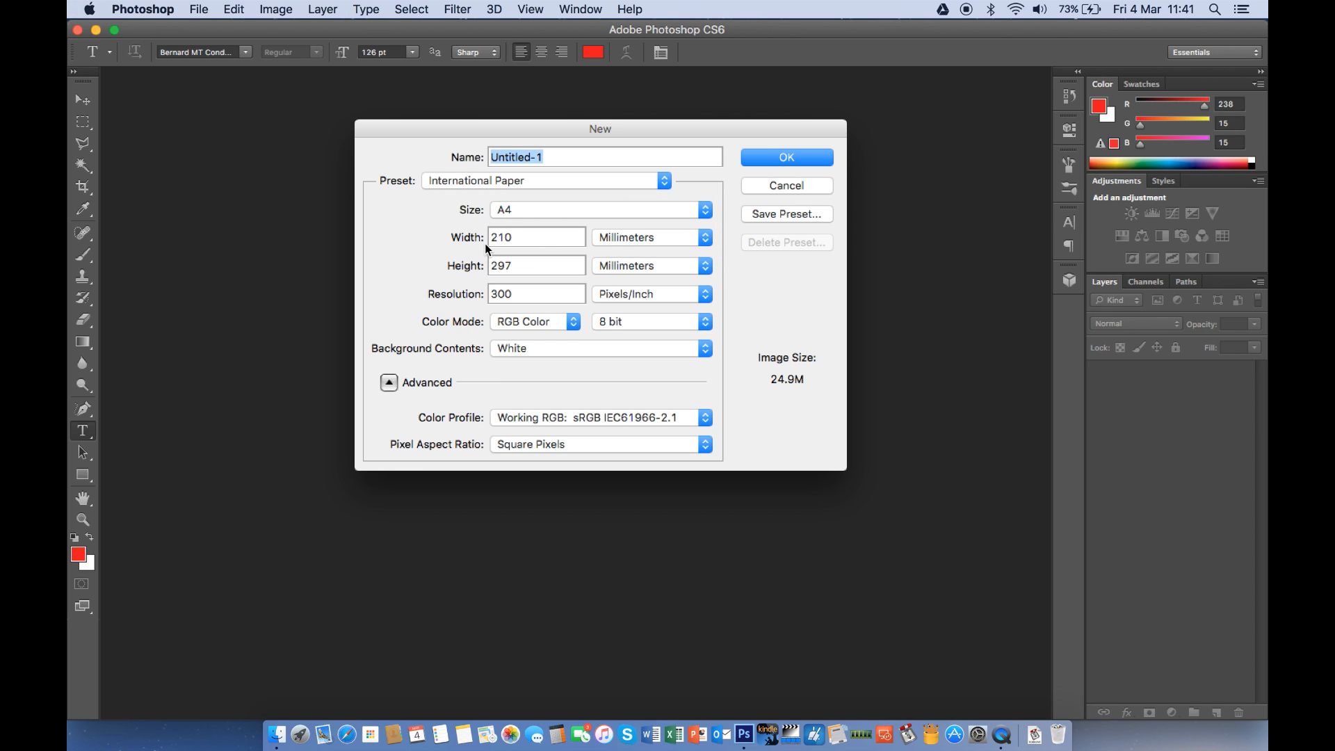
pyautogui.doubleClick(516, 240)
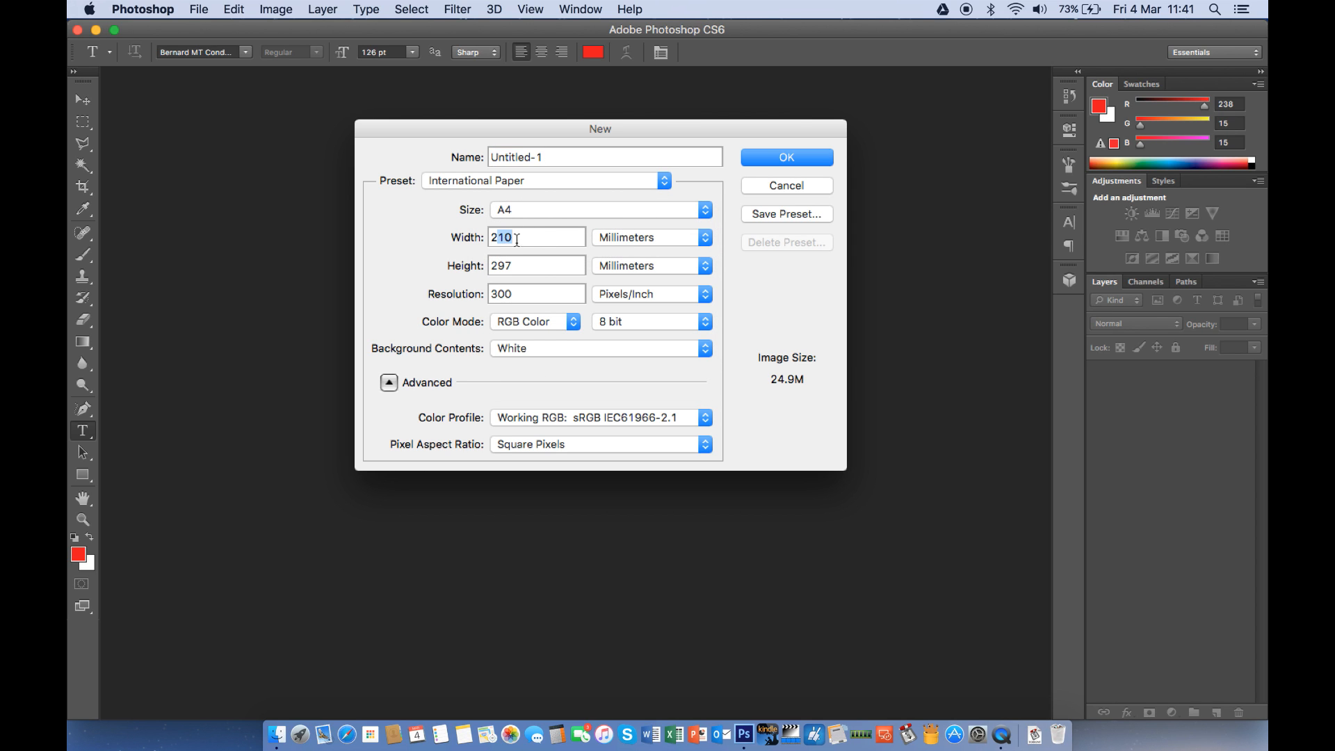
pyautogui.click(534, 265)
pyautogui.click(429, 299)
pyautogui.click(784, 160)
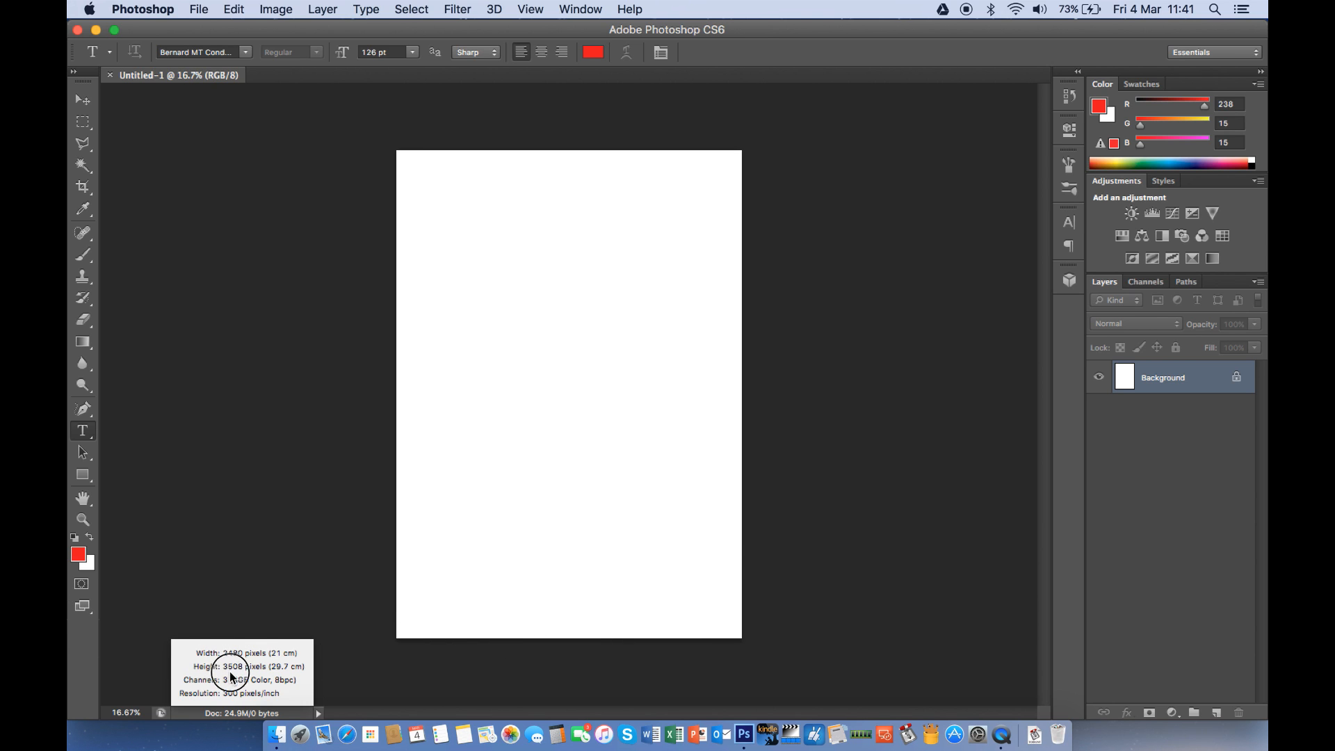
pyautogui.click(422, 572)
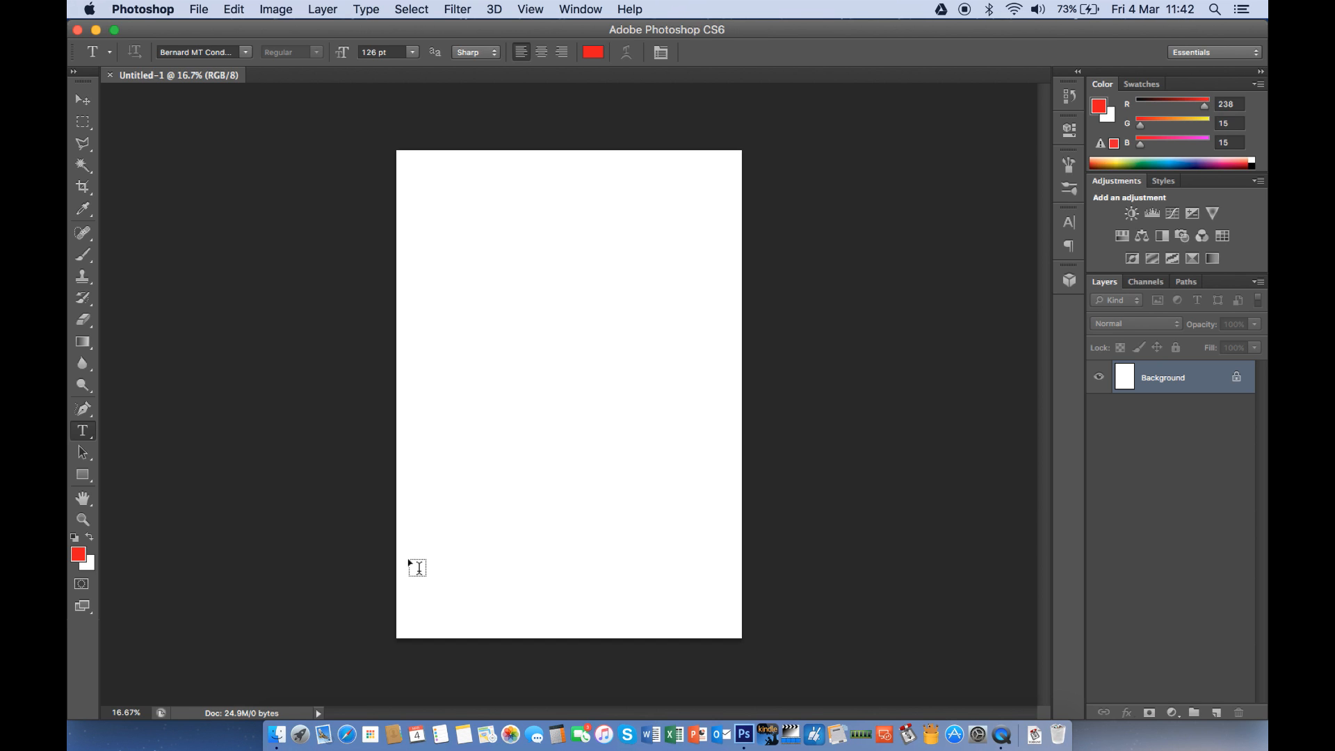
# Switch to Finder and examine the colours of the gransen-poster-70x100_2.jpg reference
pyautogui.press('super+Tab')
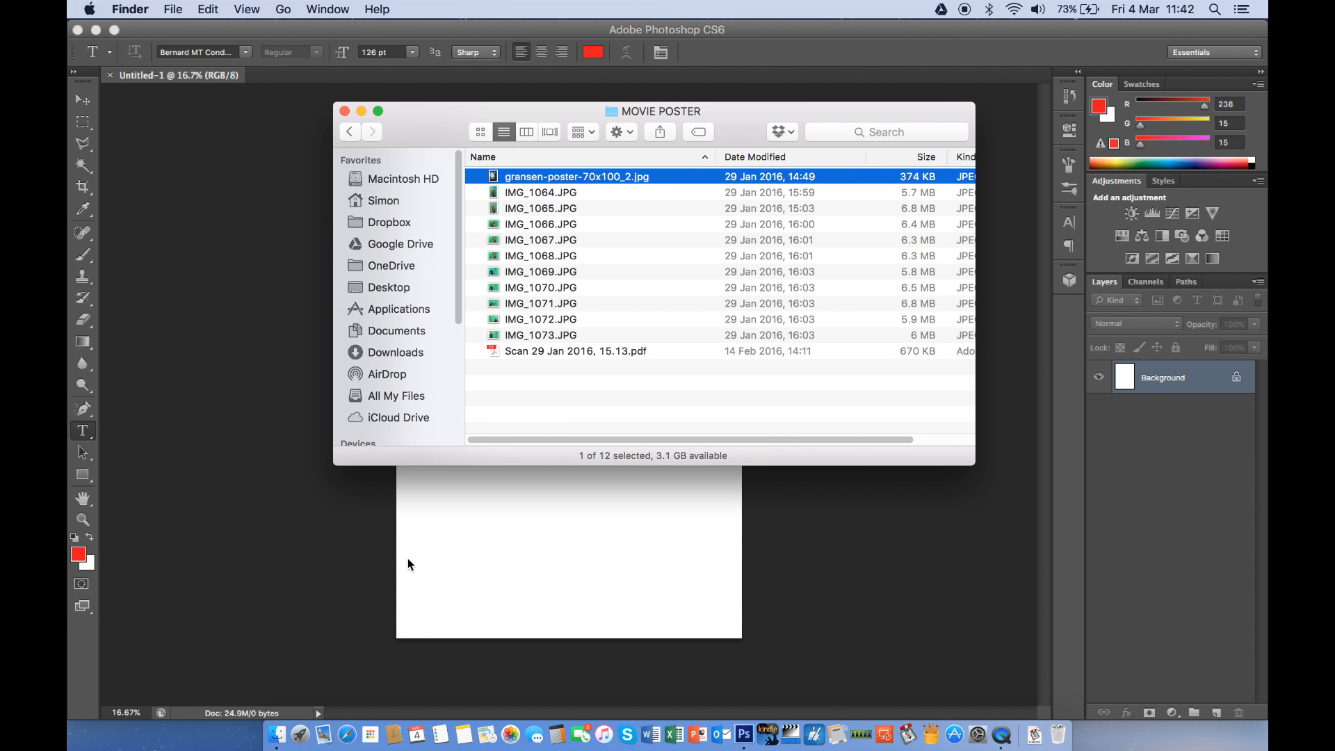
pyautogui.press('space')
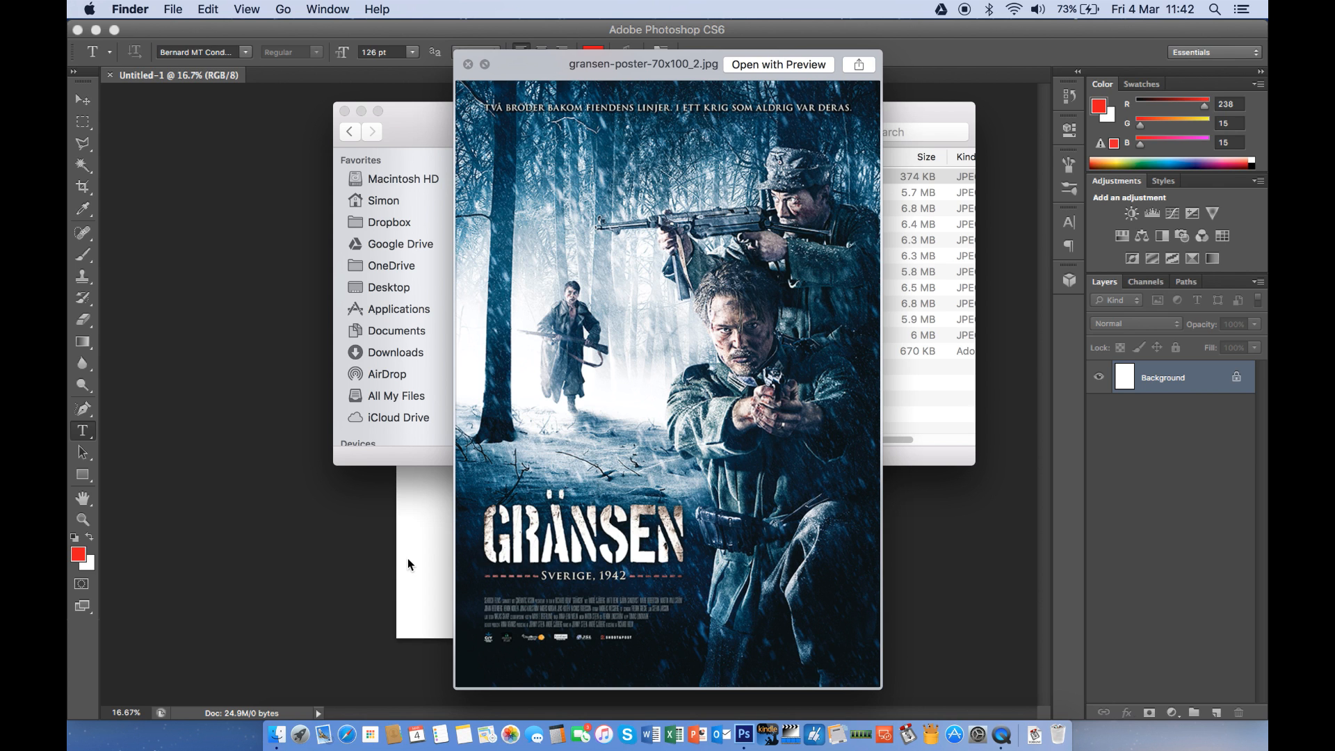
pyautogui.press('space')
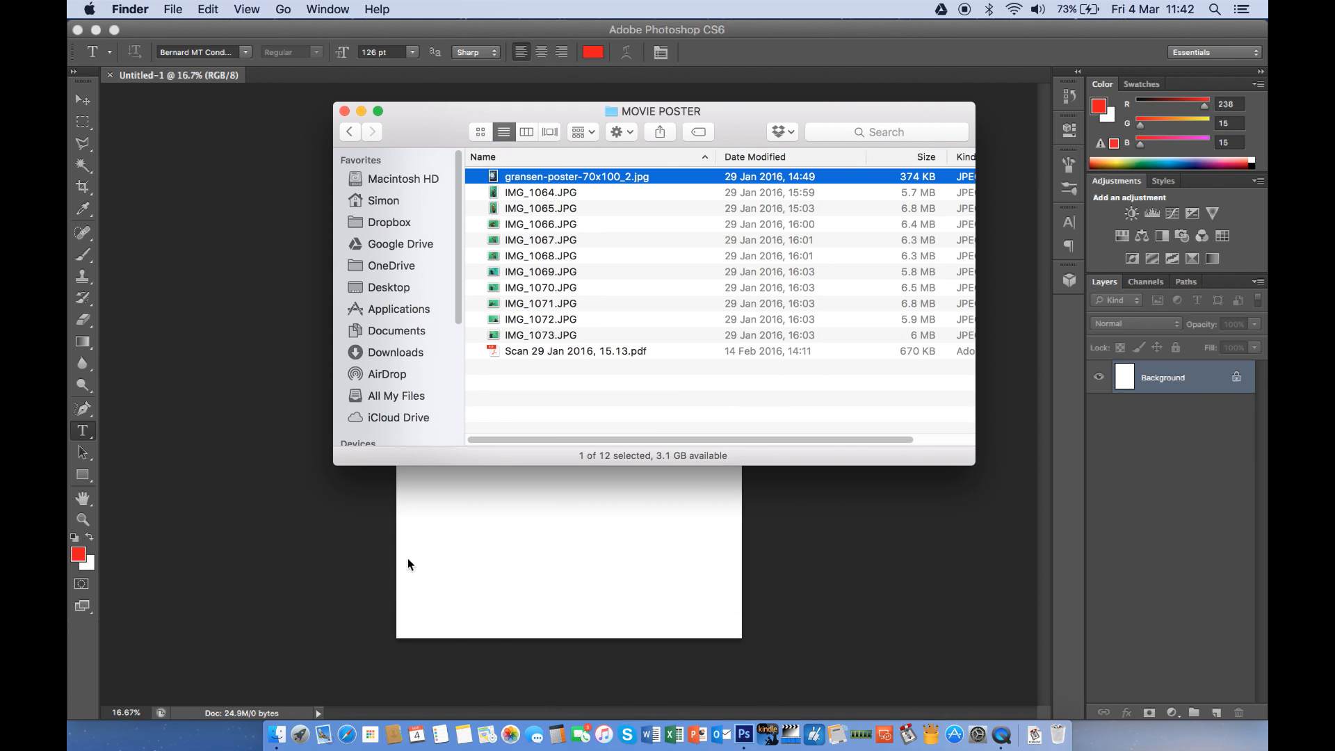
# Back in Photoshop, set the foreground colour to dark navy blue, hex 000c2f
pyautogui.click(292, 577)
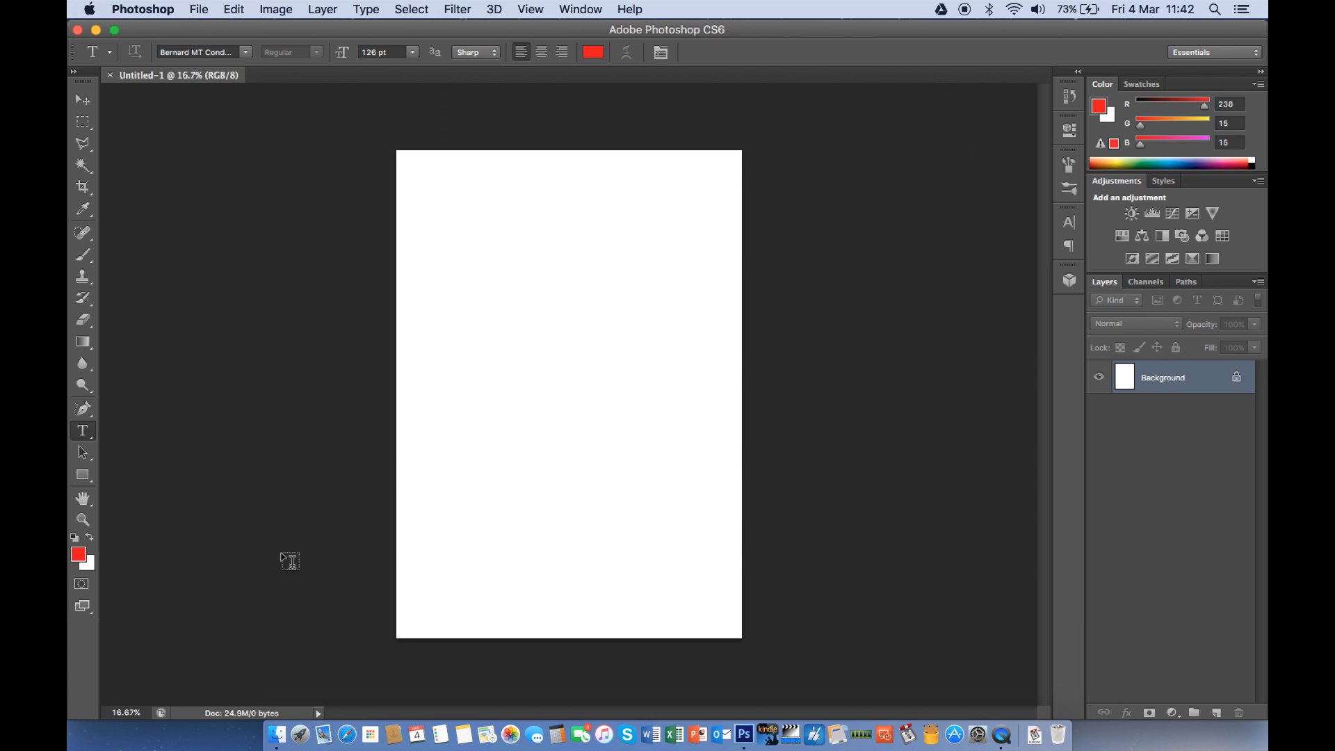
pyautogui.click(79, 555)
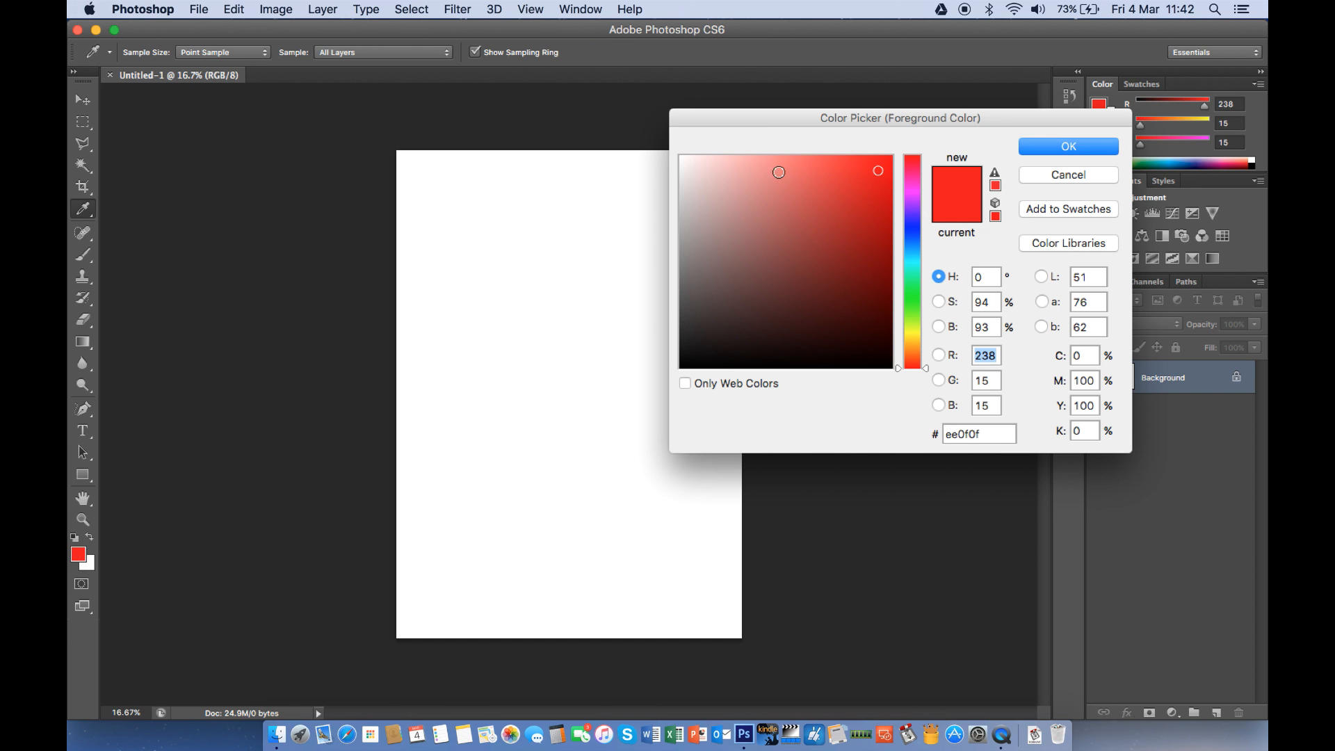
pyautogui.moveTo(913, 236); pyautogui.dragTo(911, 235)
pyautogui.click(842, 193)
pyautogui.moveTo(843, 193); pyautogui.dragTo(916, 330)
pyautogui.click(1064, 143)
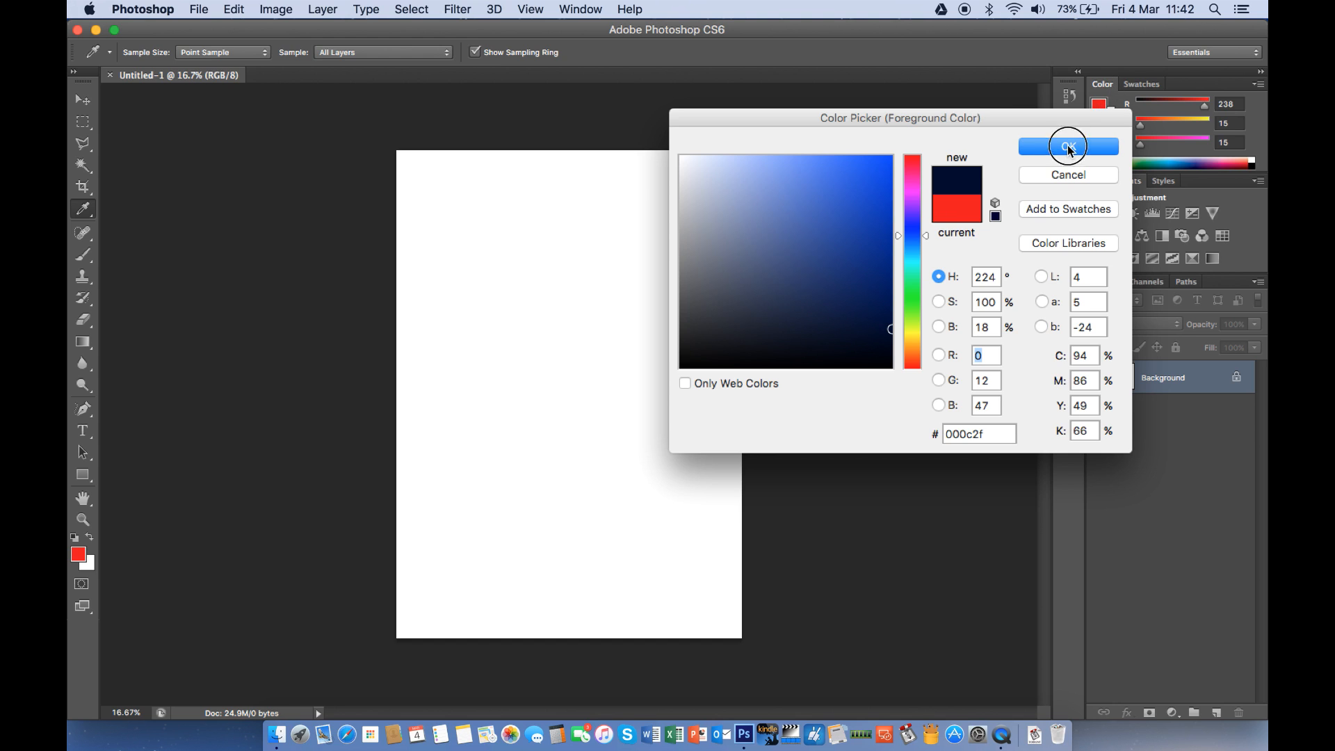
pyautogui.press('t')
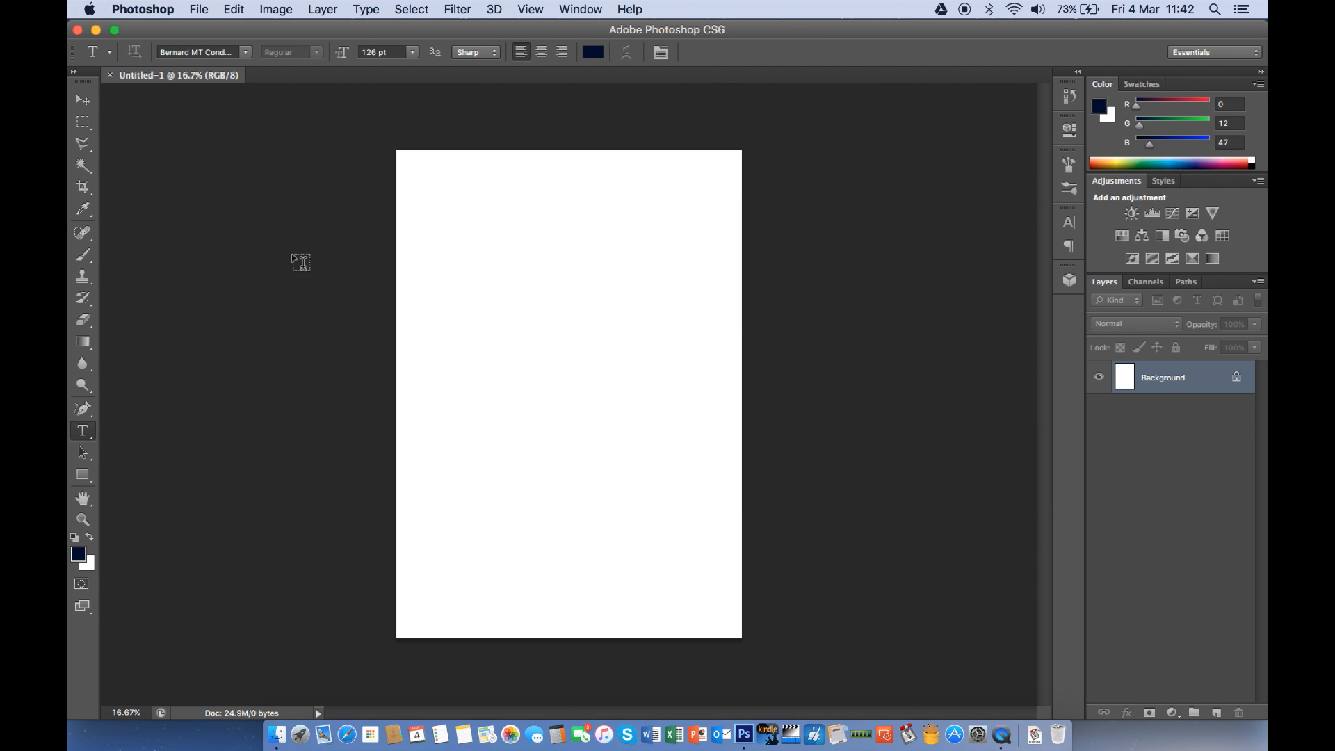
# Fill the white background with the dark navy foreground colour using the Paint Bucket tool
pyautogui.click(83, 346)
pyautogui.click(84, 346)
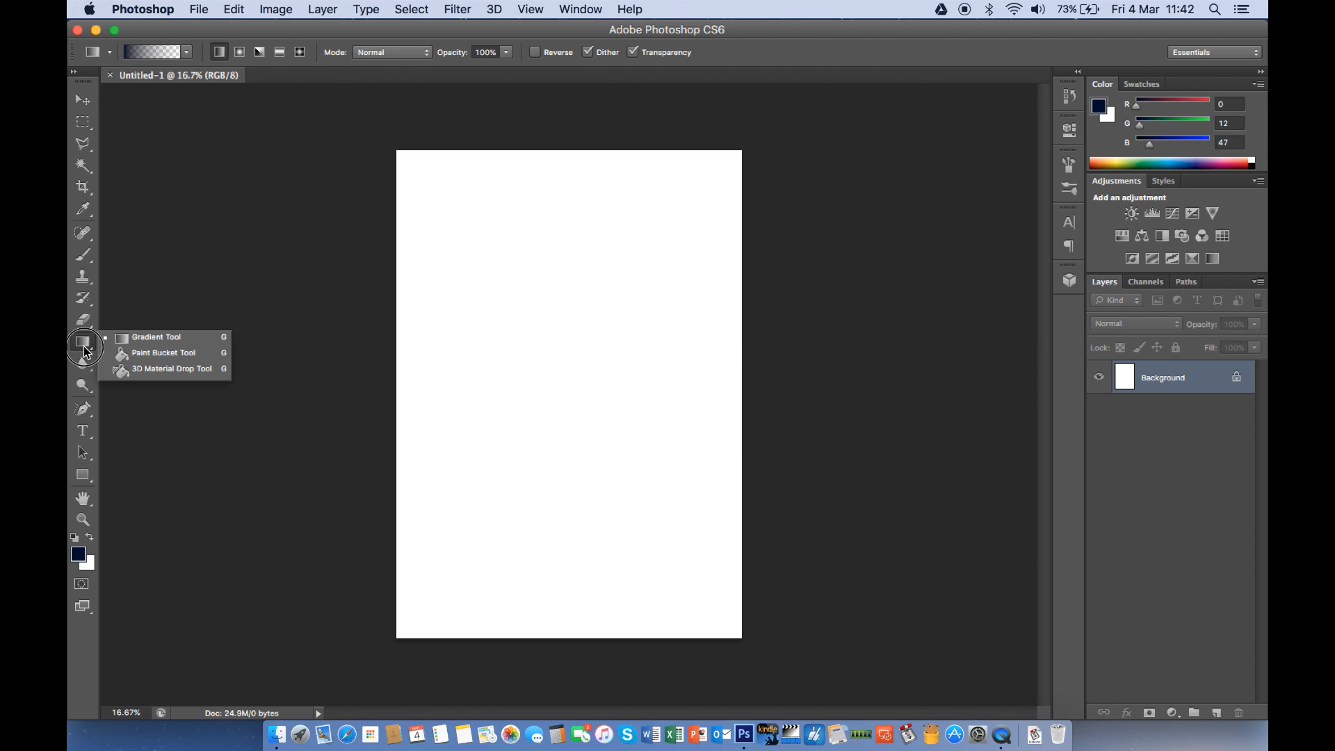
pyautogui.moveTo(97, 349); pyautogui.dragTo(179, 359)
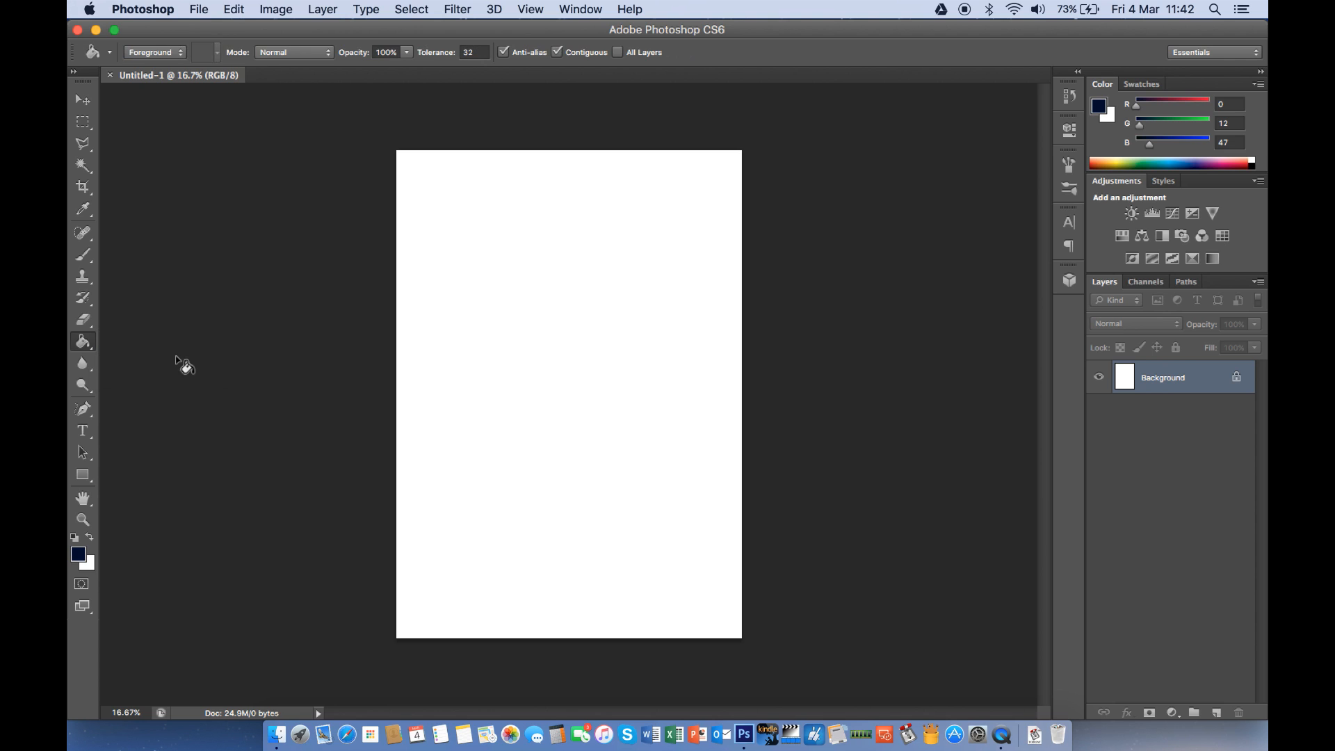
pyautogui.click(559, 325)
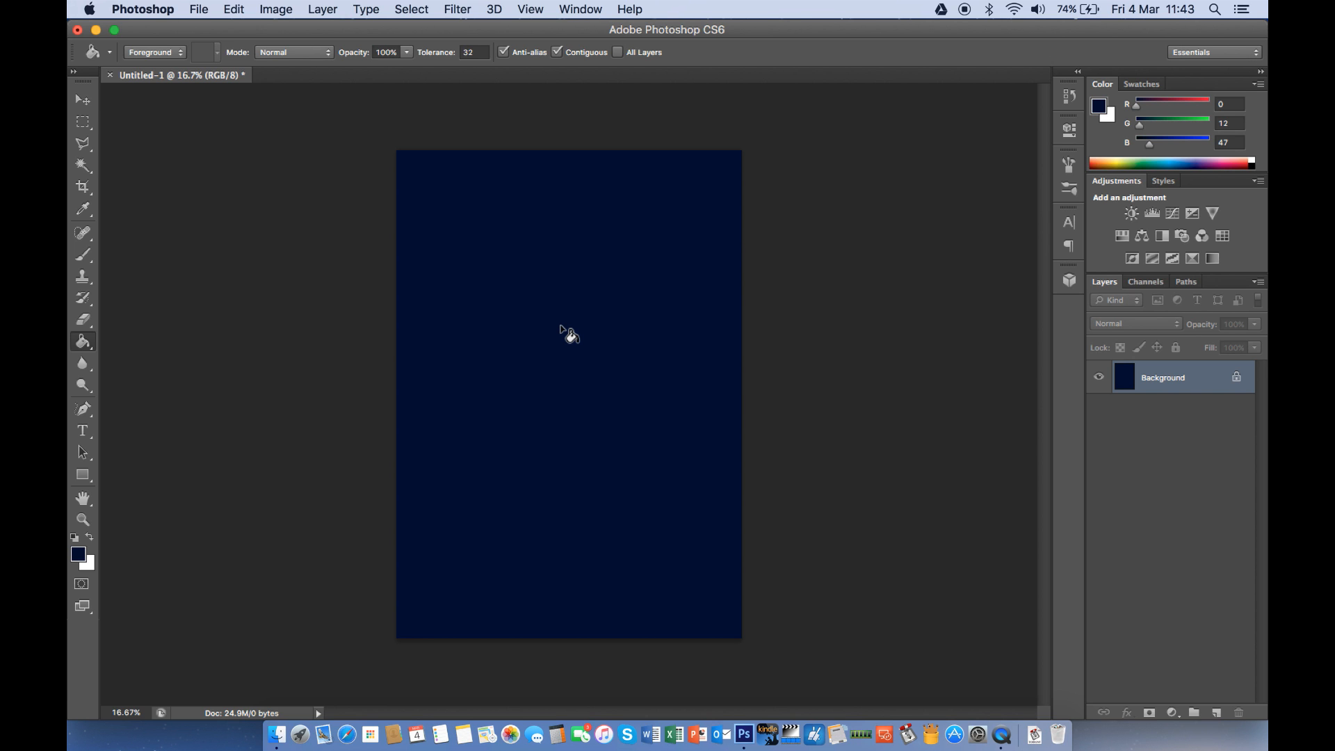
# Switch to Finder and preview the layout sketch in Scan 29 Jan 2016, 15.13.pdf
pyautogui.press('super+Tab')
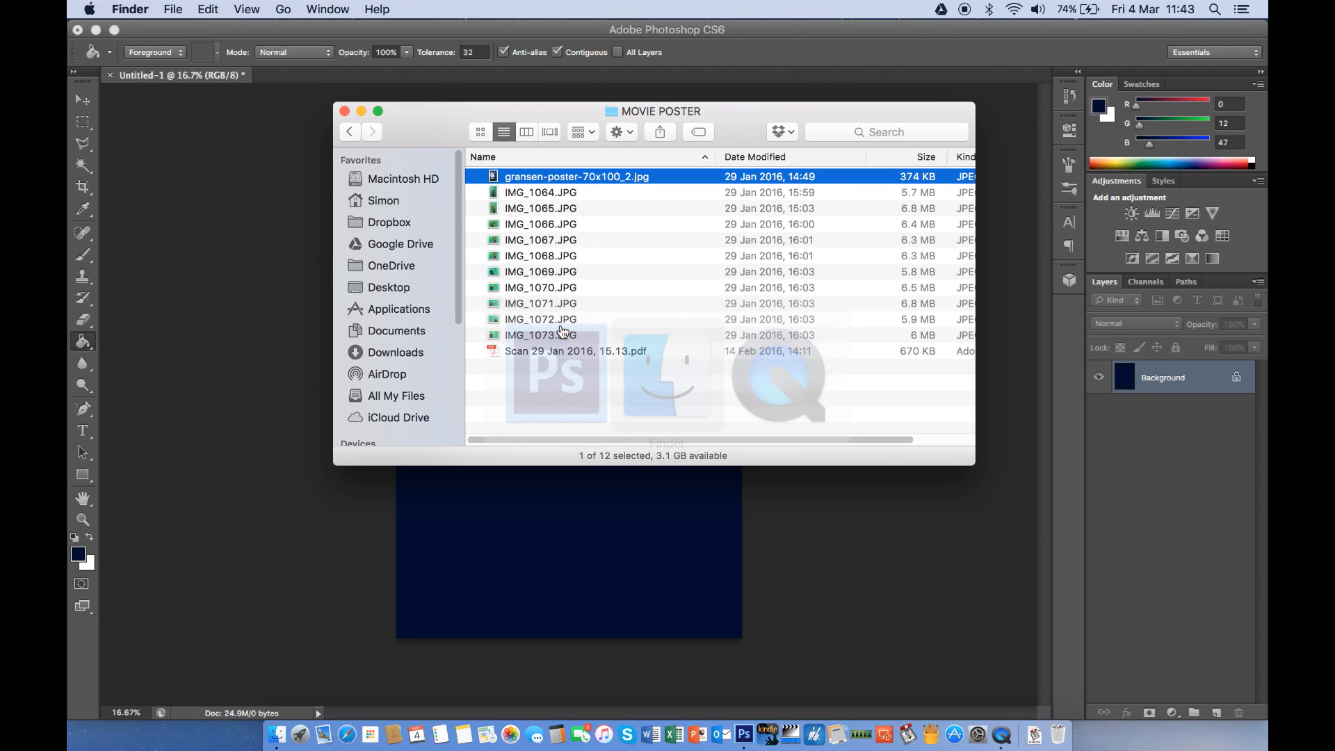
pyautogui.click(558, 351)
pyautogui.press('space')
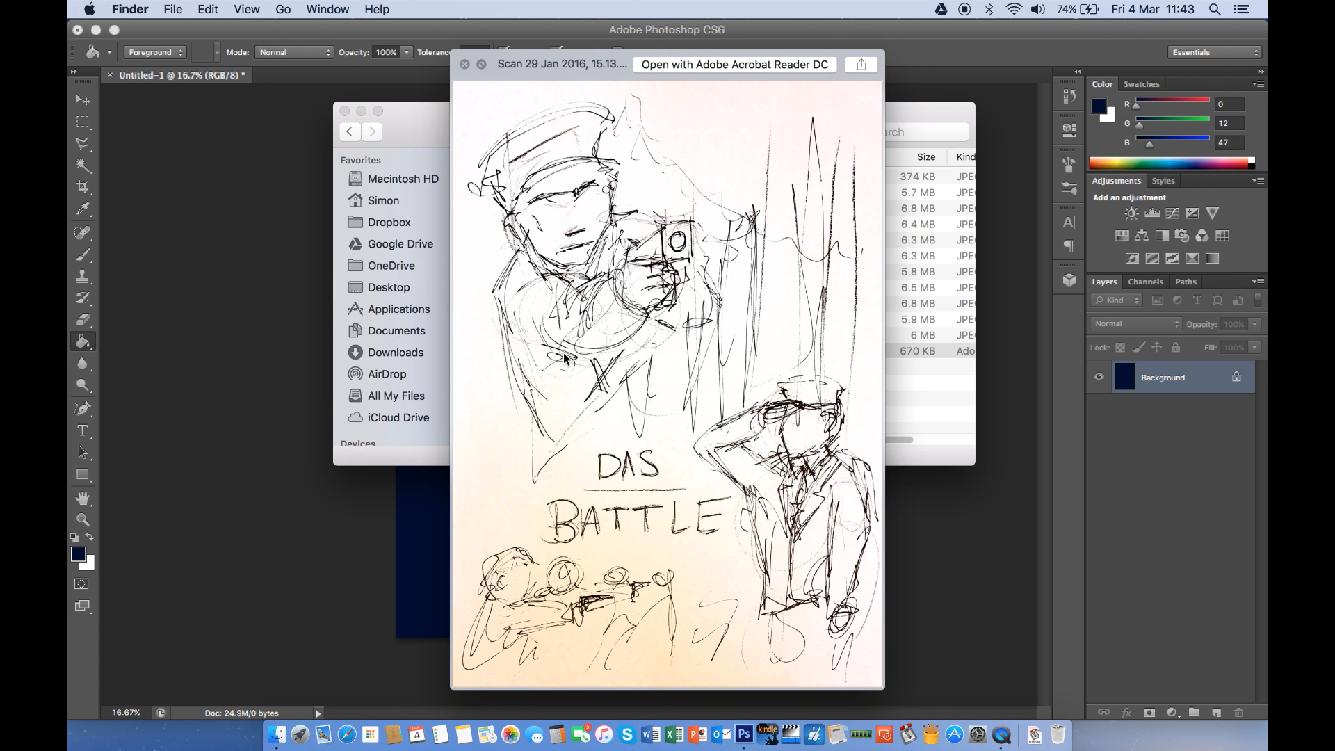
pyautogui.press('space')
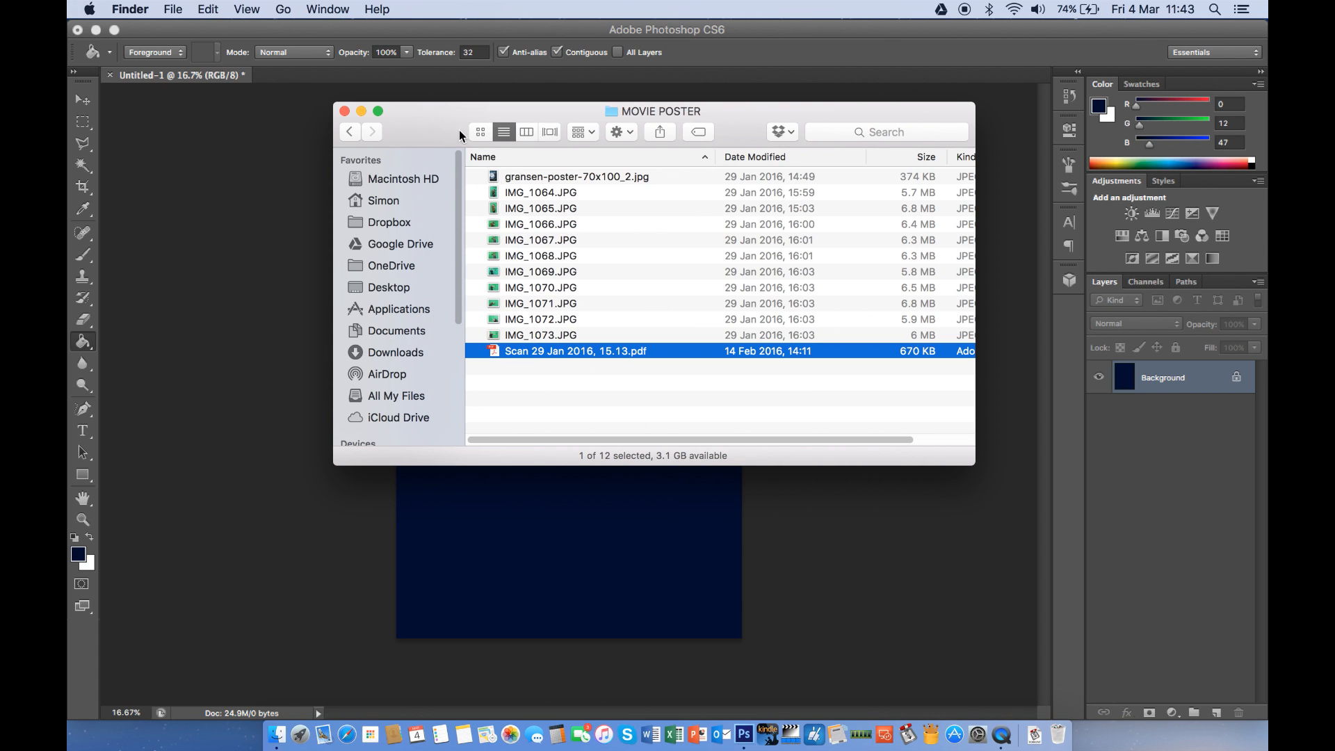
# Compare the green-screen photos IMG_1064.JPG, IMG_1065.JPG and IMG_1066.JPG in full-size previews
pyautogui.click(518, 193)
pyautogui.press('space')
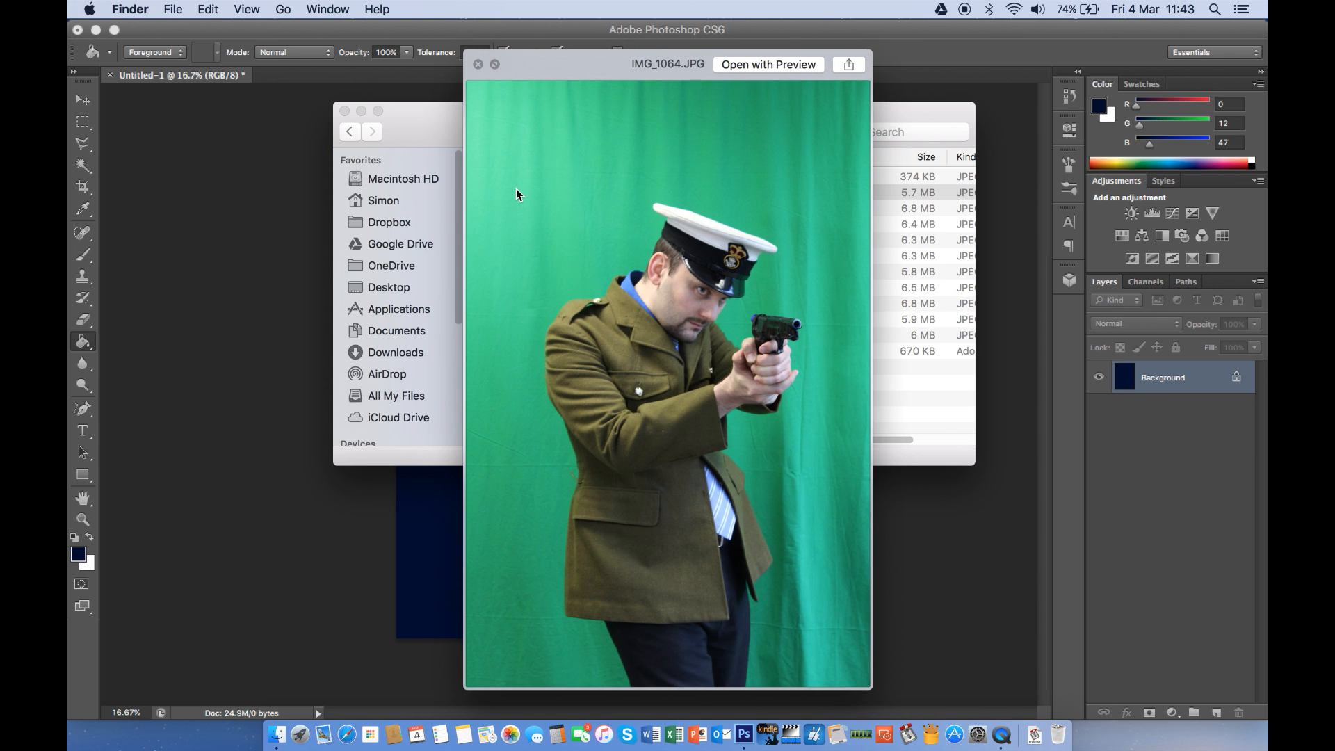
pyautogui.press('Down')
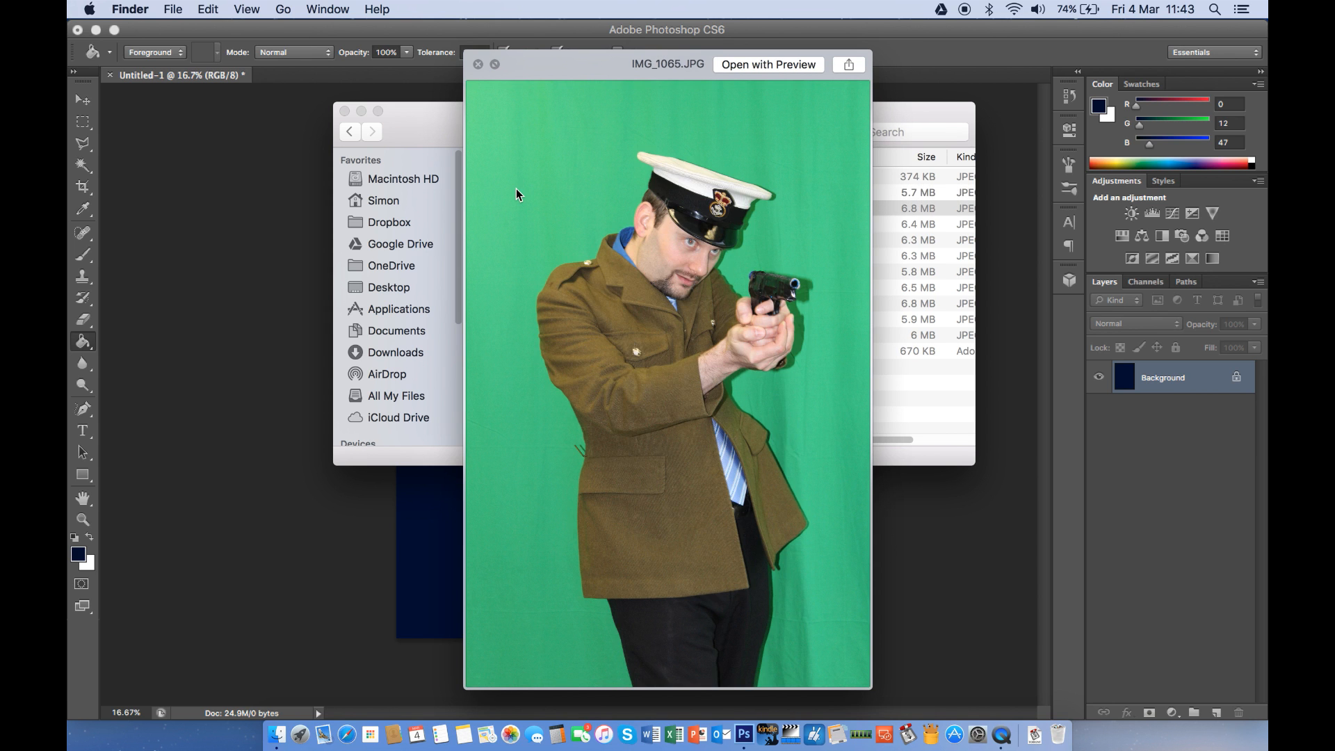
pyautogui.press('Up')
pyautogui.press('Down')
pyautogui.press('Down')
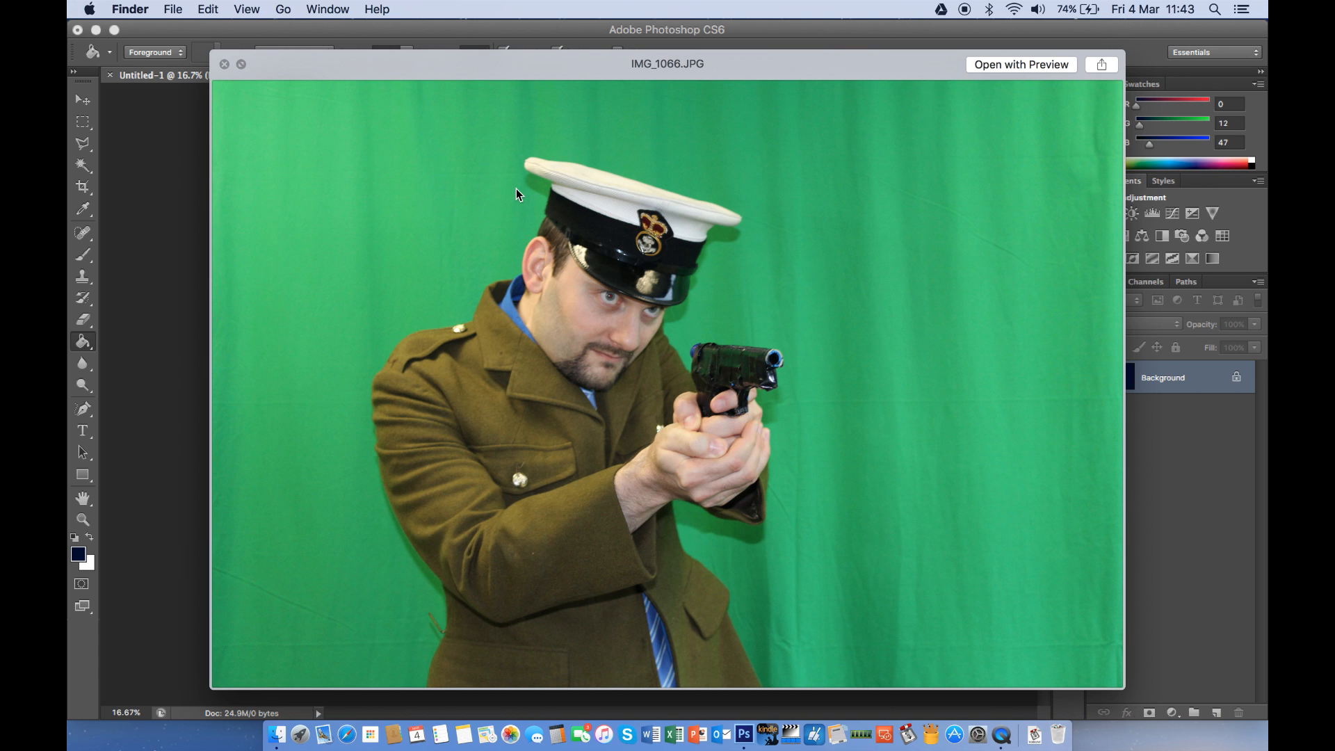
pyautogui.press('Up')
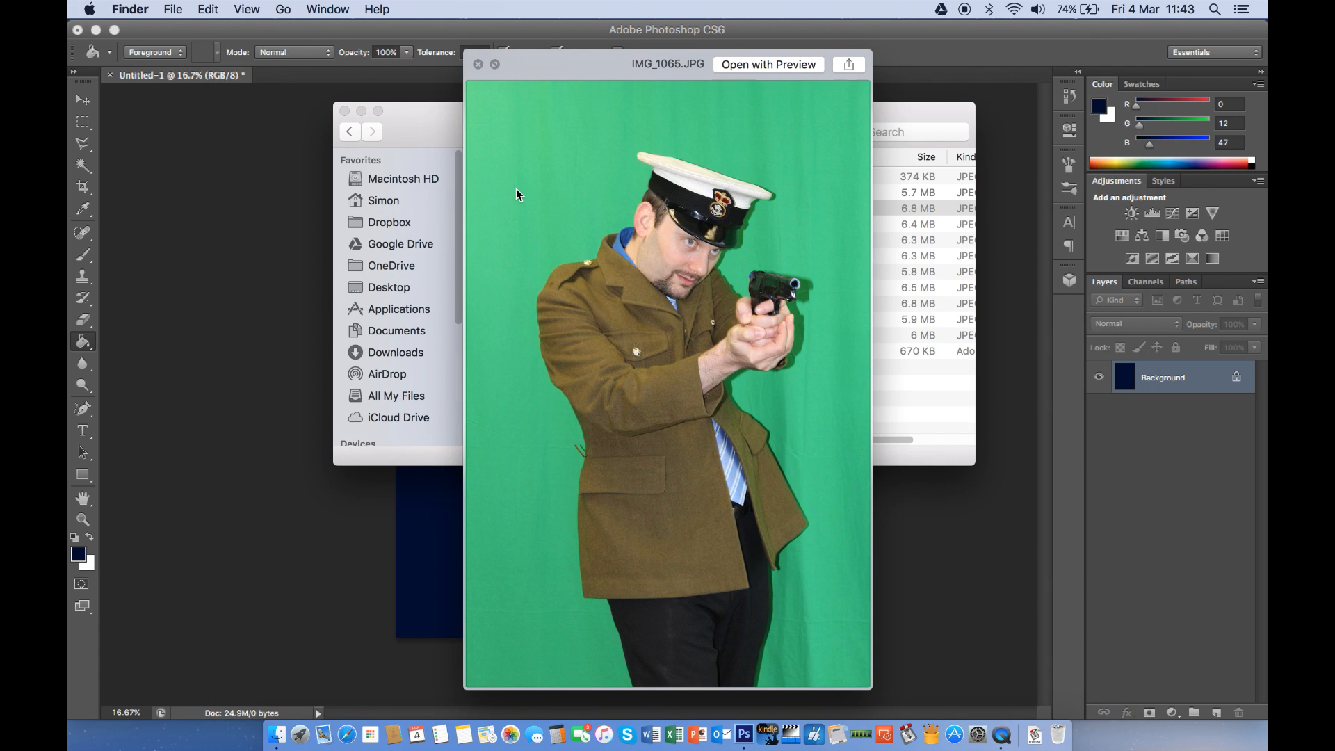
pyautogui.press('Down')
pyautogui.press('Up')
pyautogui.press('Down')
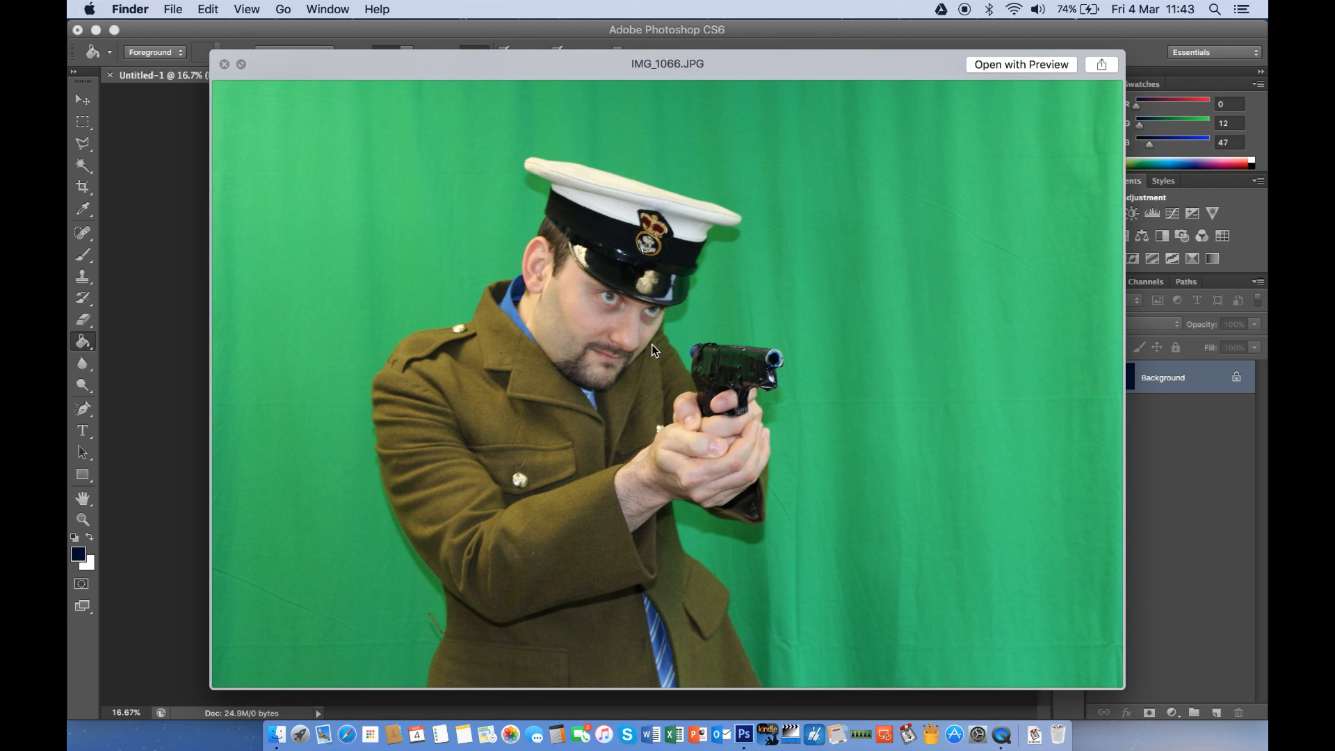
pyautogui.press('Up')
pyautogui.press('Down')
pyautogui.press('space')
# Place IMG_1066.JPG from the Finder folder into the navy poster document in Photoshop
pyautogui.click(566, 115)
pyautogui.moveTo(565, 115); pyautogui.dragTo(983, 221)
pyautogui.moveTo(912, 331); pyautogui.dragTo(575, 324)
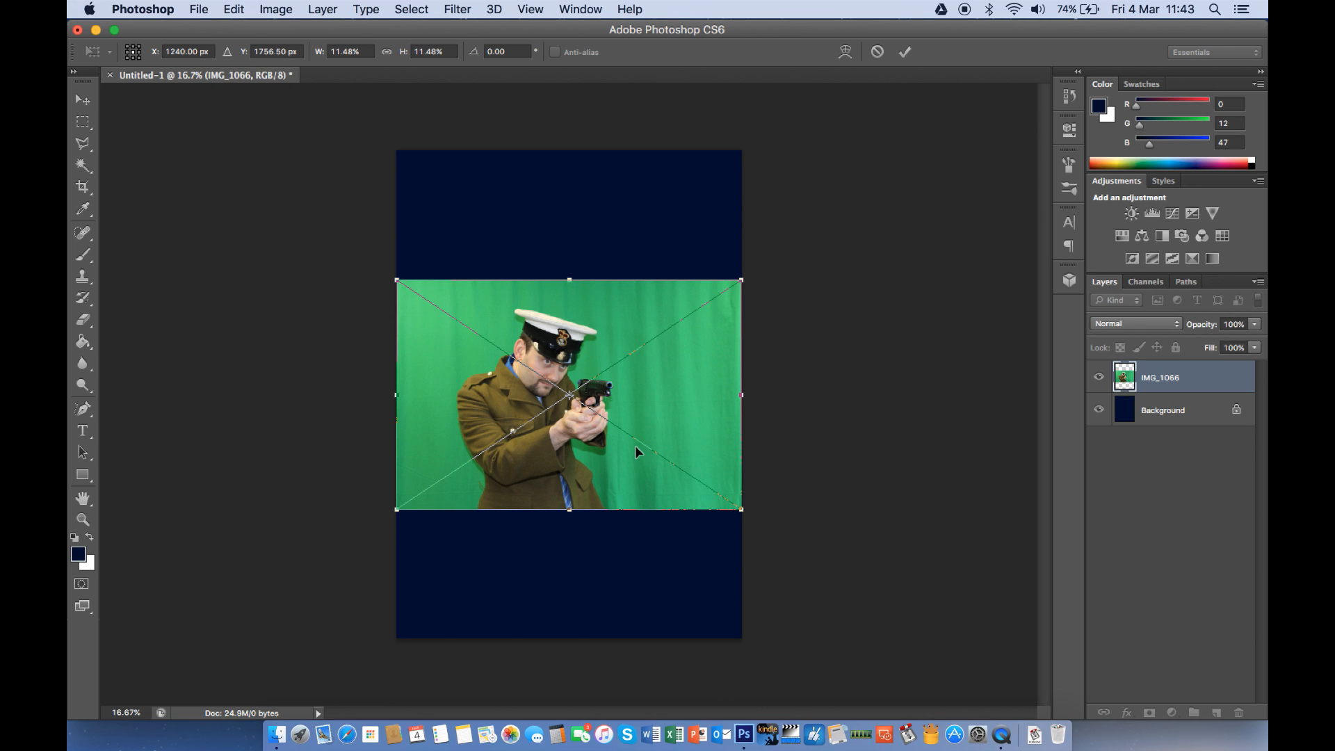
# Scale the placed photo proportionally to about 17.58%, commit it, and move the officer to the upper left of the page
pyautogui.moveTo(642, 431); pyautogui.dragTo(650, 312)
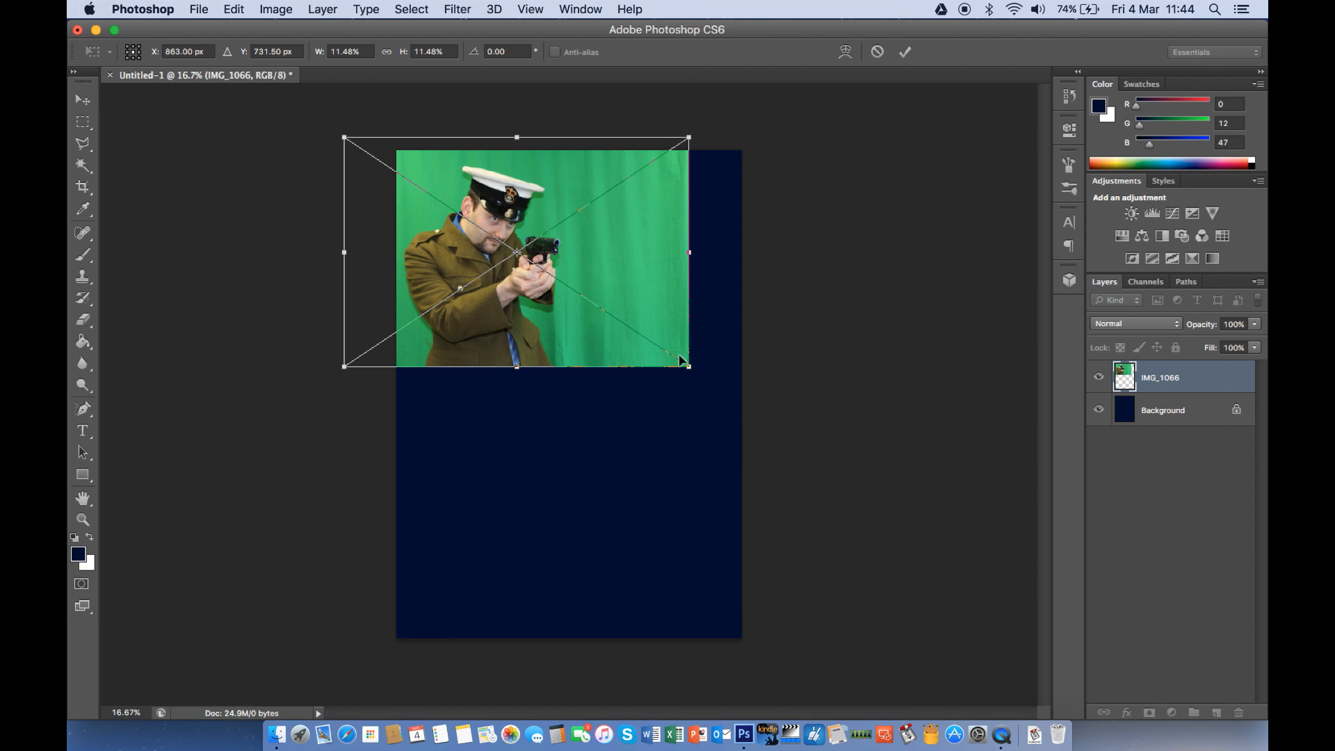
pyautogui.moveTo(685, 360); pyautogui.dragTo(748, 582)
pyautogui.moveTo(750, 483); pyautogui.dragTo(873, 488)
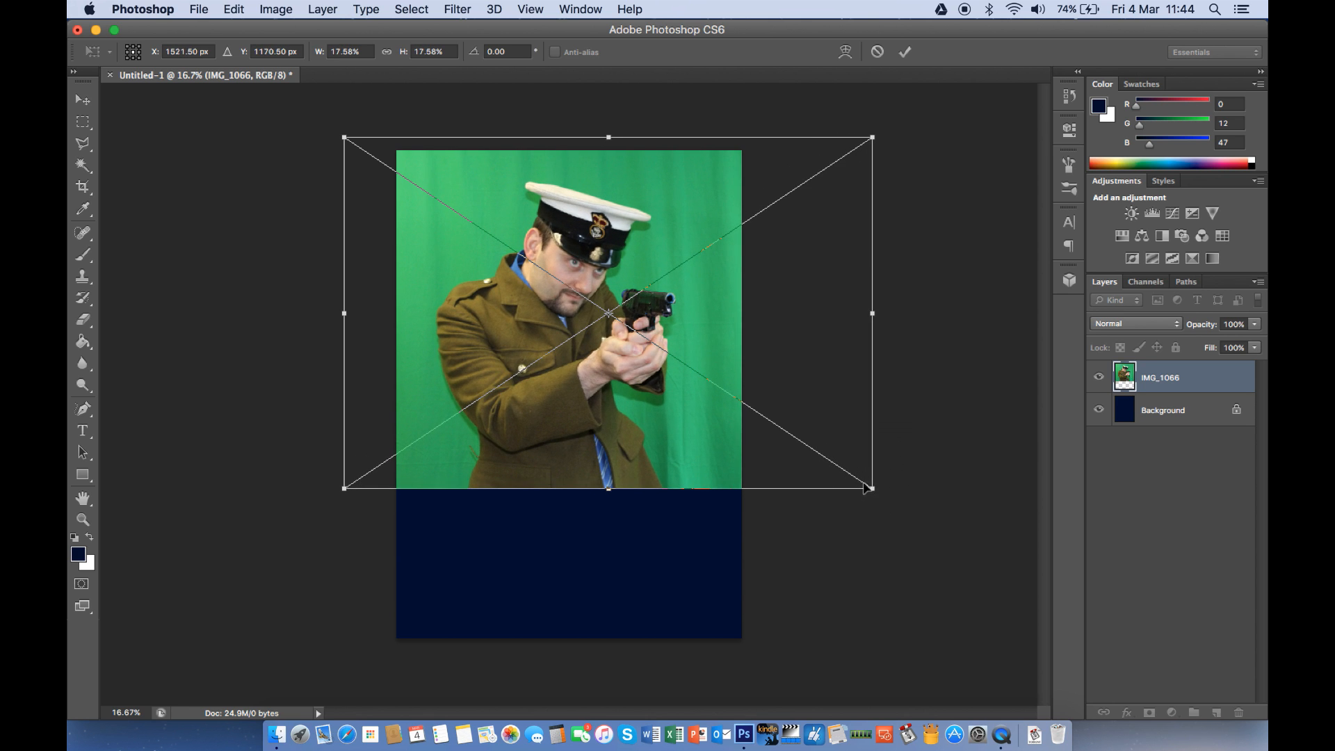
pyautogui.press('g')
pyautogui.click(905, 52)
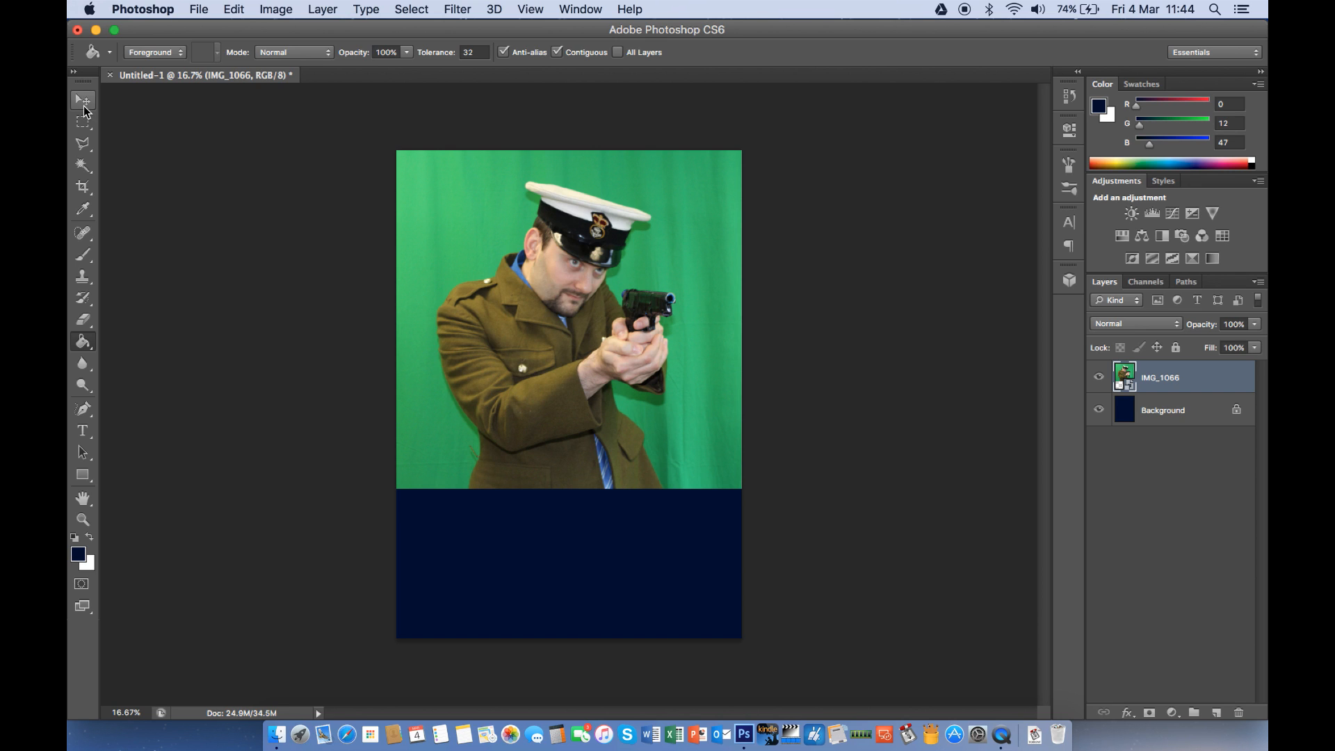
pyautogui.click(82, 104)
pyautogui.moveTo(560, 390); pyautogui.dragTo(532, 391)
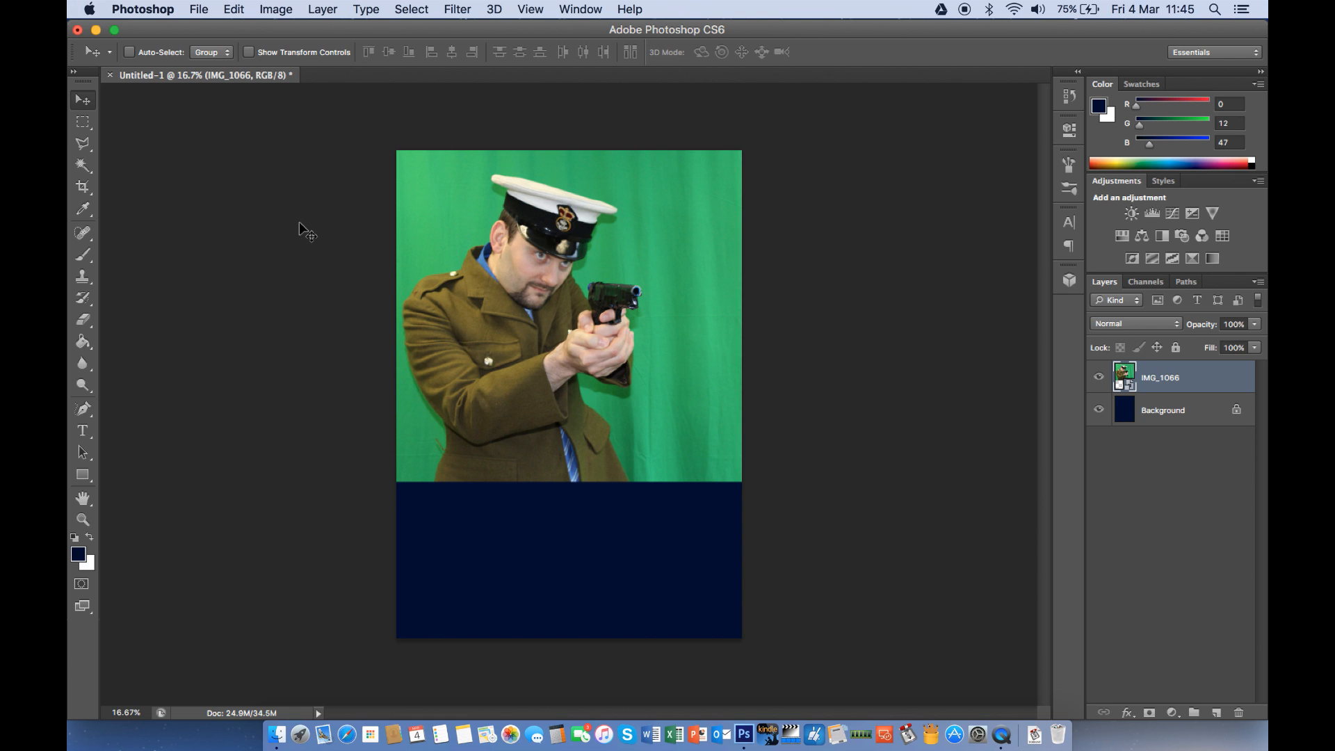
pyautogui.press('super+plus')
pyautogui.press('super+plus')
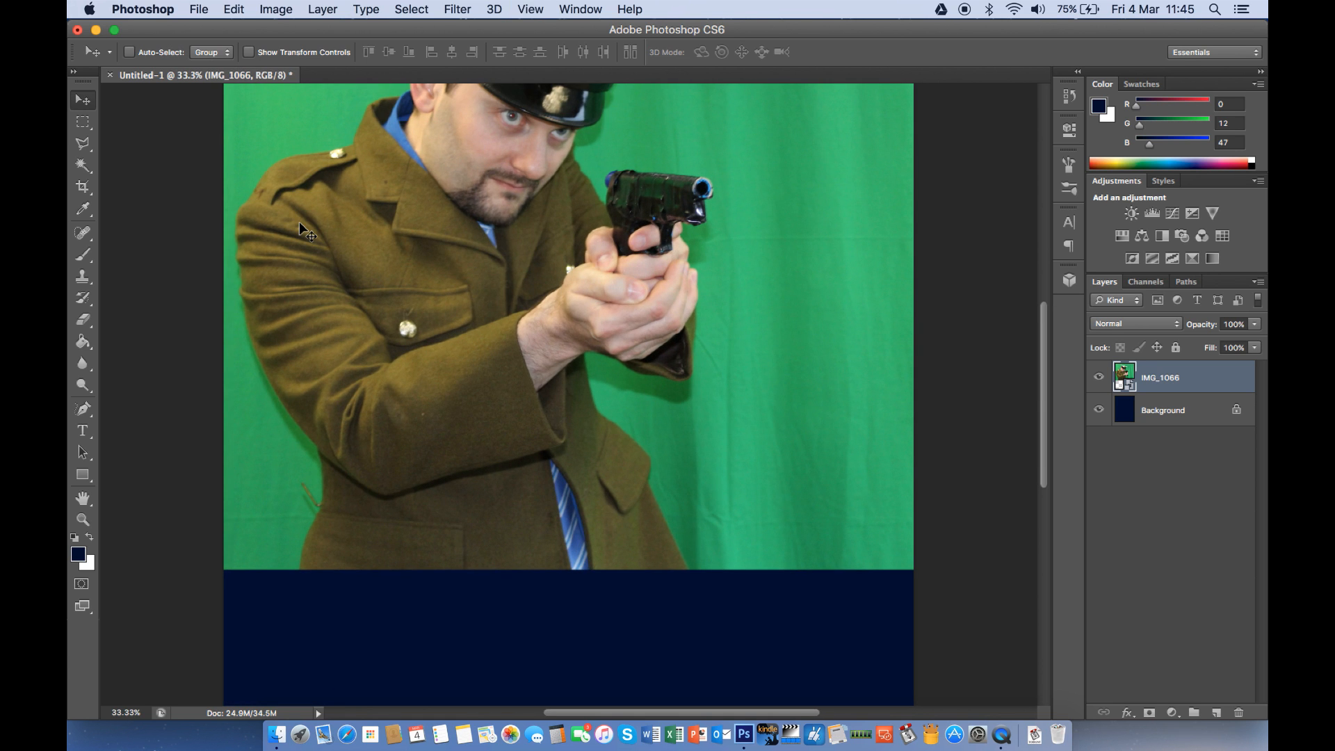
pyautogui.press('super+plus')
pyautogui.press('super+minus')
pyautogui.press('super+minus')
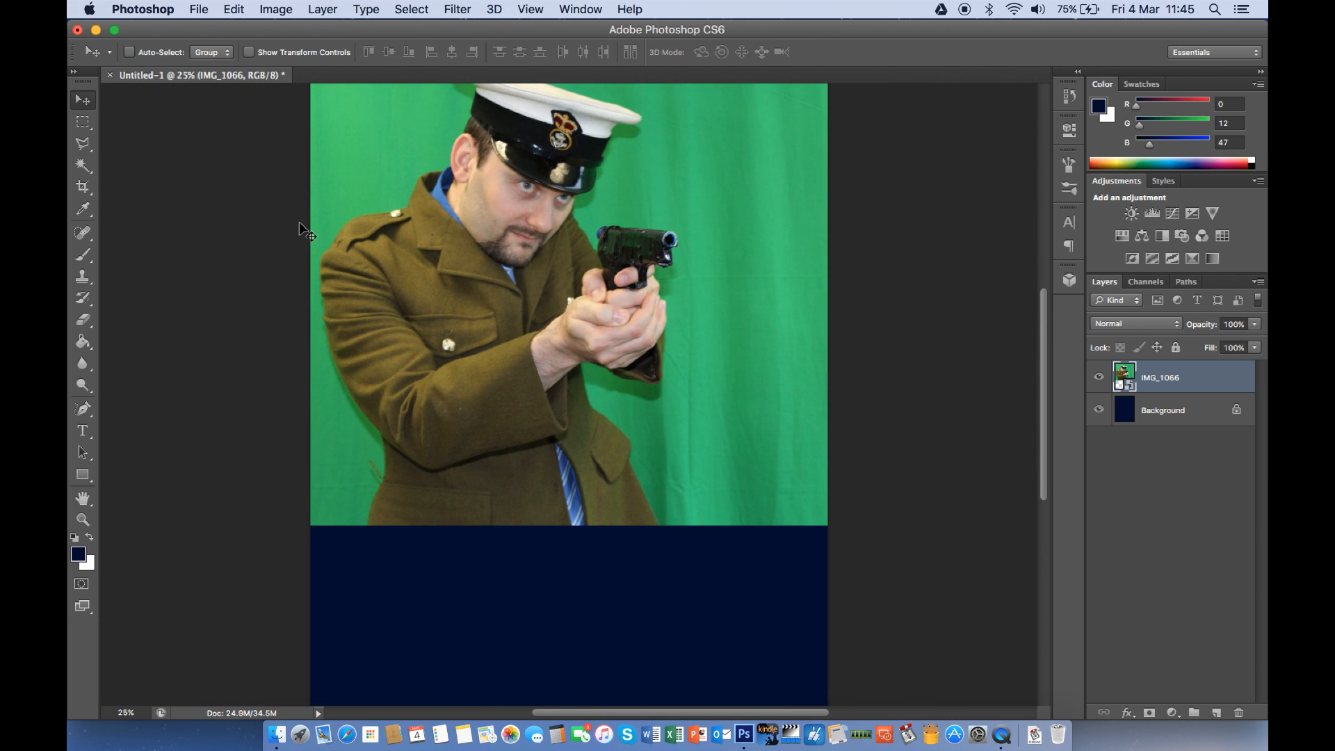
pyautogui.press('super+plus')
pyautogui.press('super+plus')
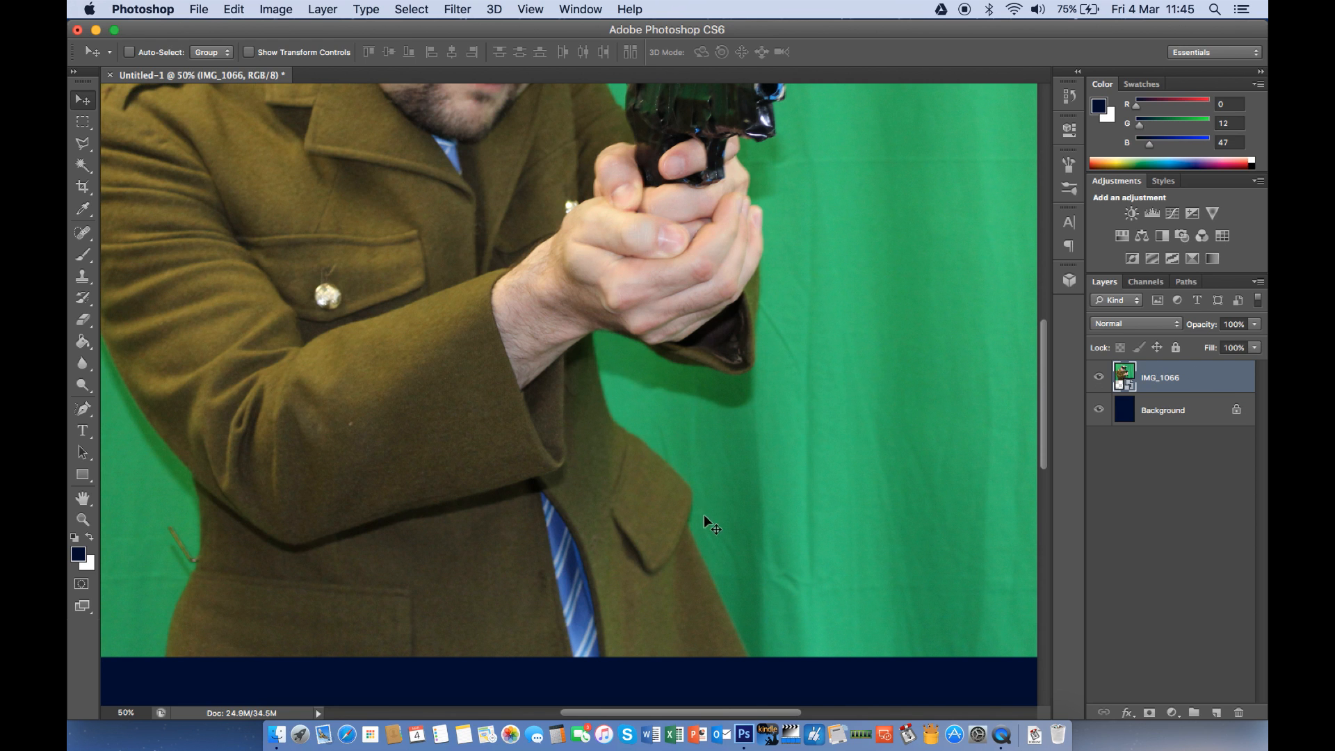
pyautogui.click(84, 144)
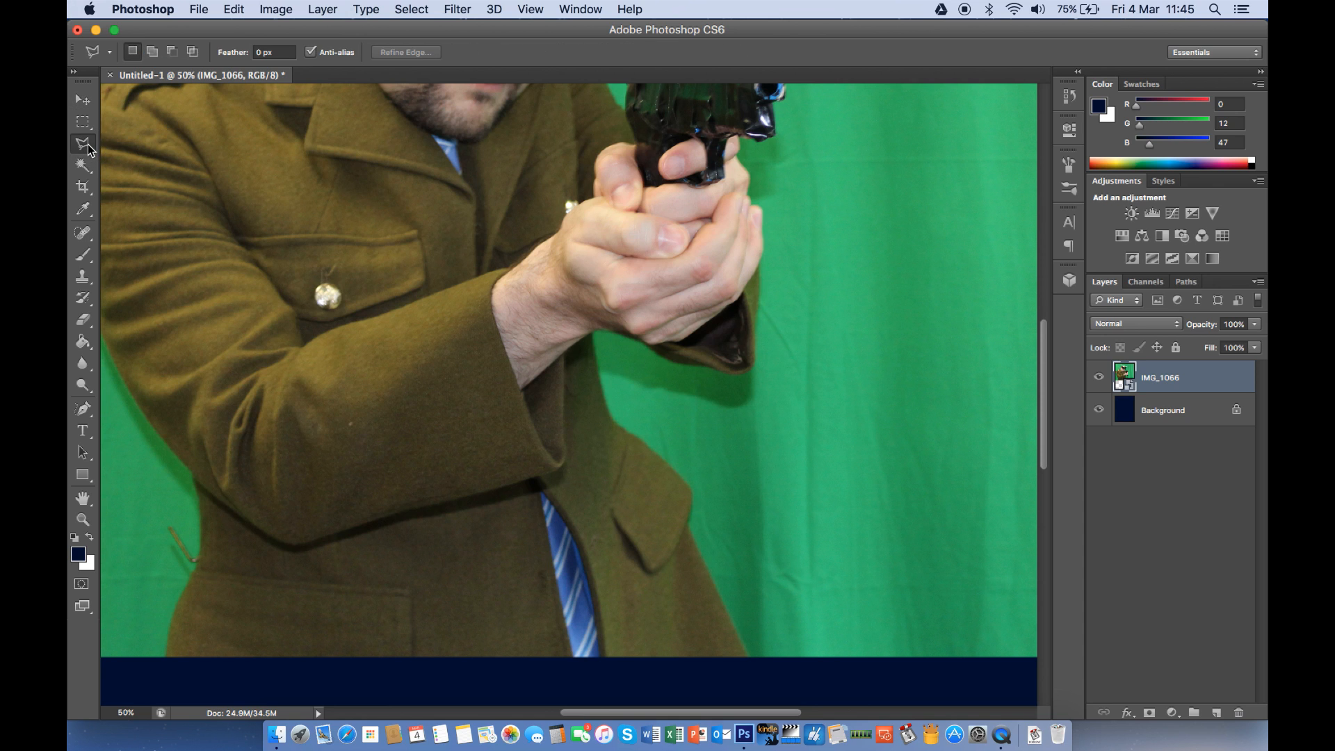
pyautogui.click(87, 145)
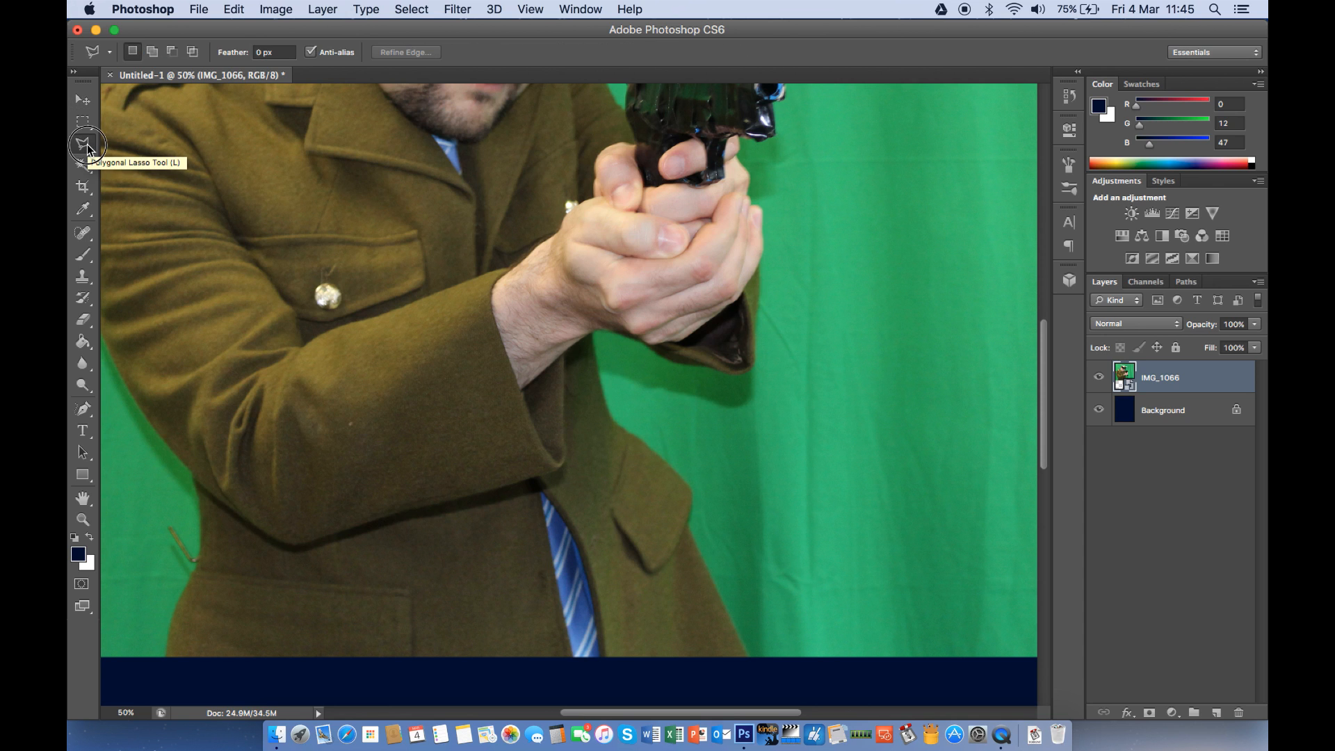
pyautogui.moveTo(87, 145); pyautogui.dragTo(129, 141)
pyautogui.click(735, 639)
pyautogui.moveTo(736, 638)
pyautogui.mouseDown()
pyautogui.moveTo(687, 487)
pyautogui.moveTo(612, 407)
pyautogui.moveTo(628, 387)
pyautogui.moveTo(688, 487)
pyautogui.mouseUp()
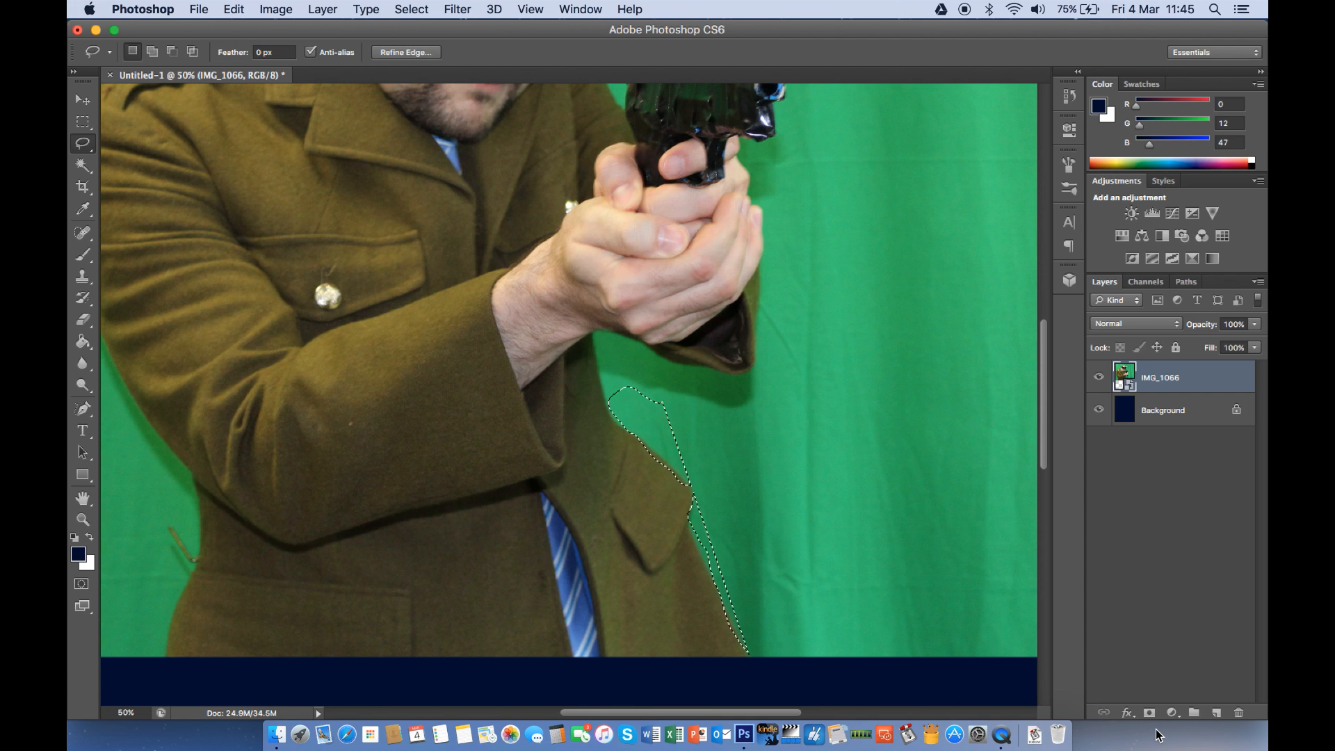
pyautogui.press('super+d')
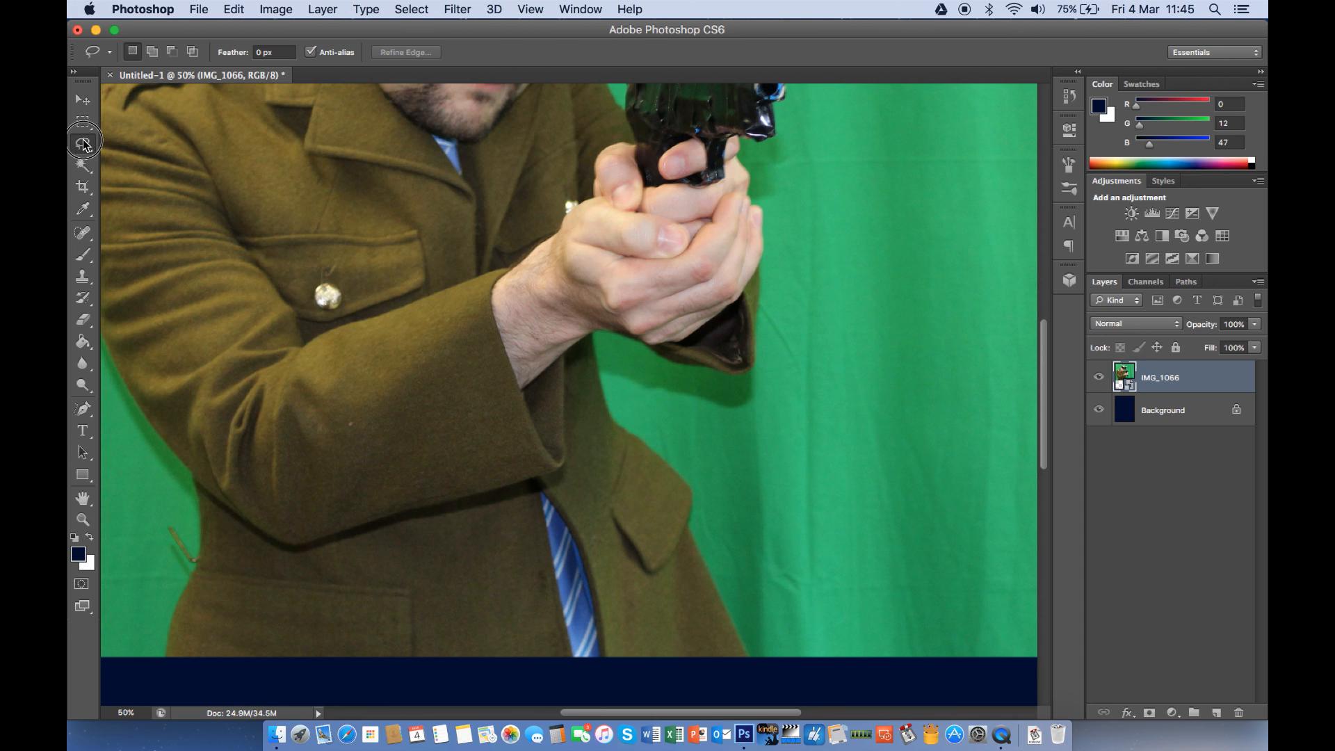
# Select the officer with the Polygonal Lasso, tracing the jacket, hands, gun, cap and shoulder and closing the outline below the photo's bottom edge
pyautogui.click(83, 143)
pyautogui.click(133, 156)
pyautogui.click(746, 656)
pyautogui.click(690, 486)
pyautogui.click(684, 479)
pyautogui.click(613, 421)
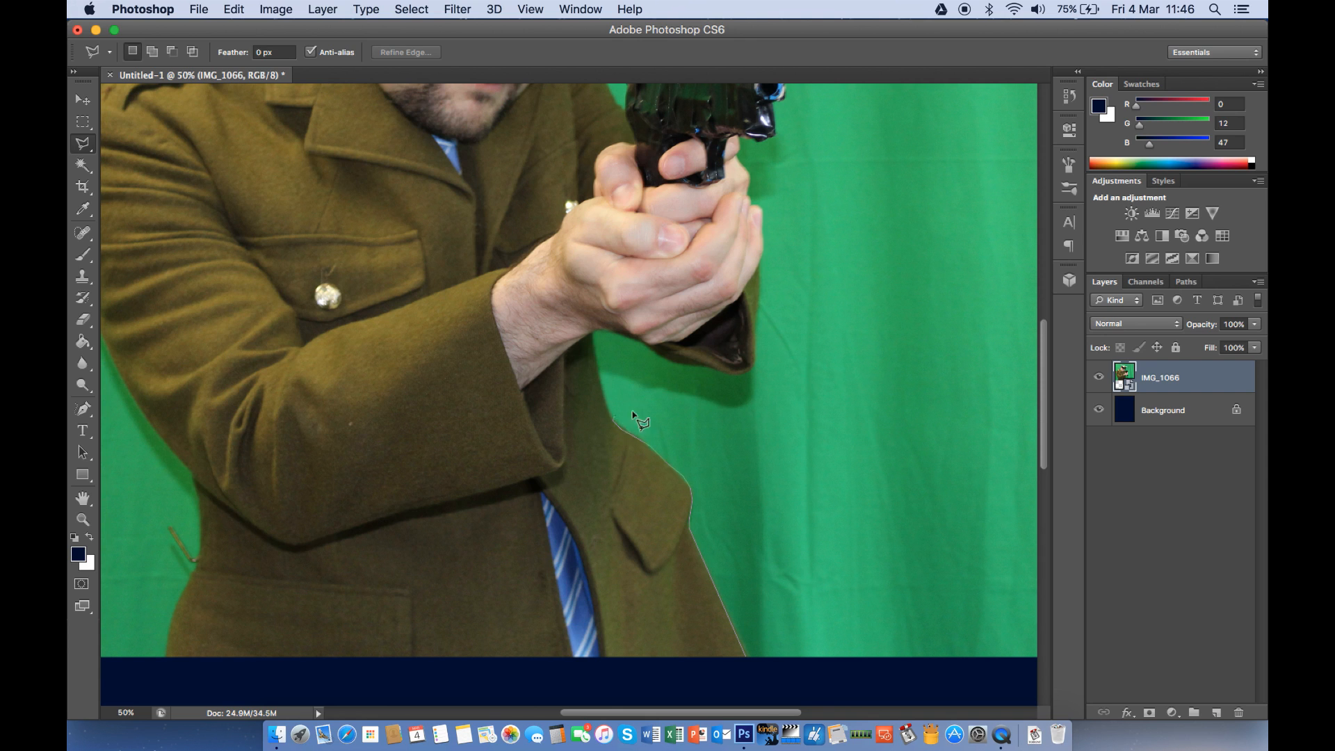
pyautogui.click(599, 383)
pyautogui.click(607, 330)
pyautogui.click(710, 369)
pyautogui.click(751, 367)
pyautogui.click(759, 270)
pyautogui.click(751, 203)
pyautogui.scroll(5, 746, 136)
pyautogui.click(774, 511)
pyautogui.click(783, 472)
pyautogui.click(765, 441)
pyautogui.click(628, 435)
pyautogui.click(623, 482)
pyautogui.click(578, 371)
pyautogui.click(636, 283)
pyautogui.click(711, 214)
pyautogui.scroll(3, 556, 160)
pyautogui.click(431, 186)
pyautogui.click(382, 223)
pyautogui.click(336, 332)
pyautogui.click(280, 389)
pyautogui.hscroll(-5, 281, 390)
pyautogui.scroll(-4, 221, 362)
pyautogui.click(205, 435)
pyautogui.scroll(-10, 246, 652)
pyautogui.click(276, 356)
pyautogui.click(325, 416)
pyautogui.click(331, 485)
pyautogui.click(313, 540)
pyautogui.click(299, 604)
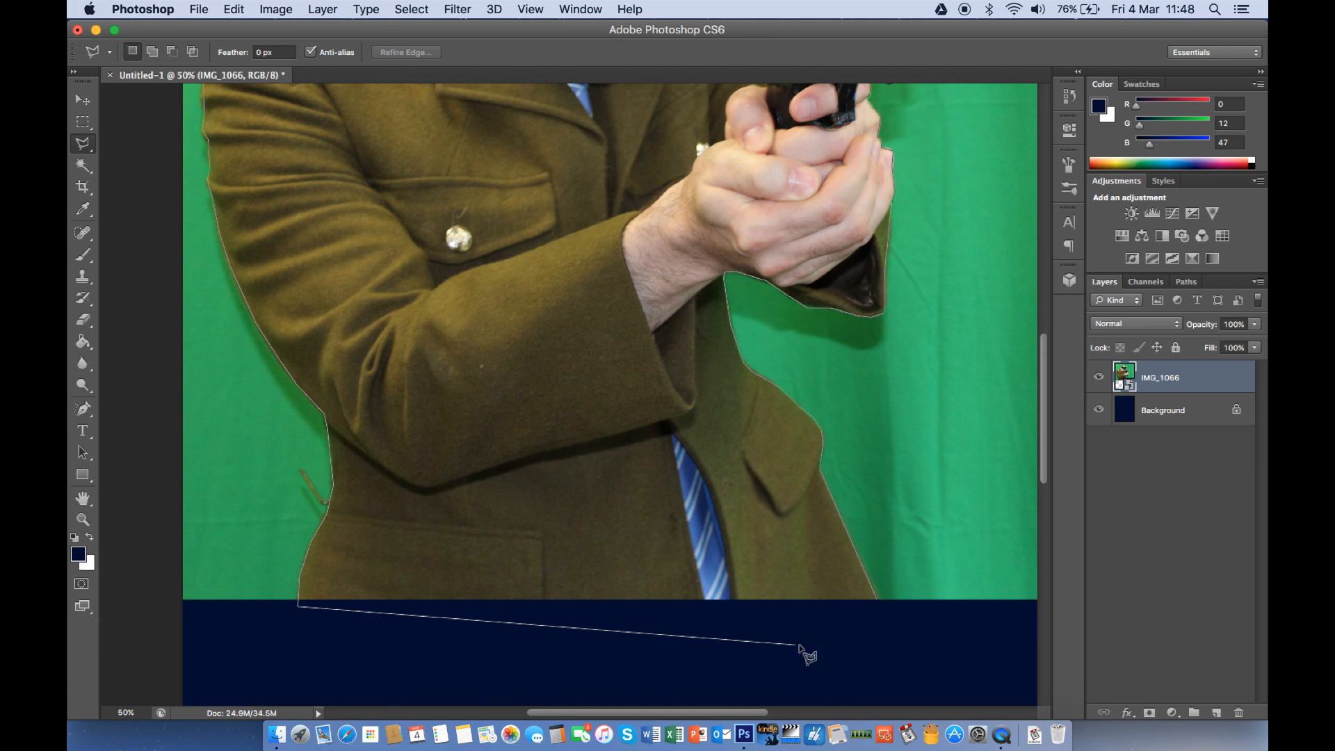
pyautogui.doubleClick(868, 628)
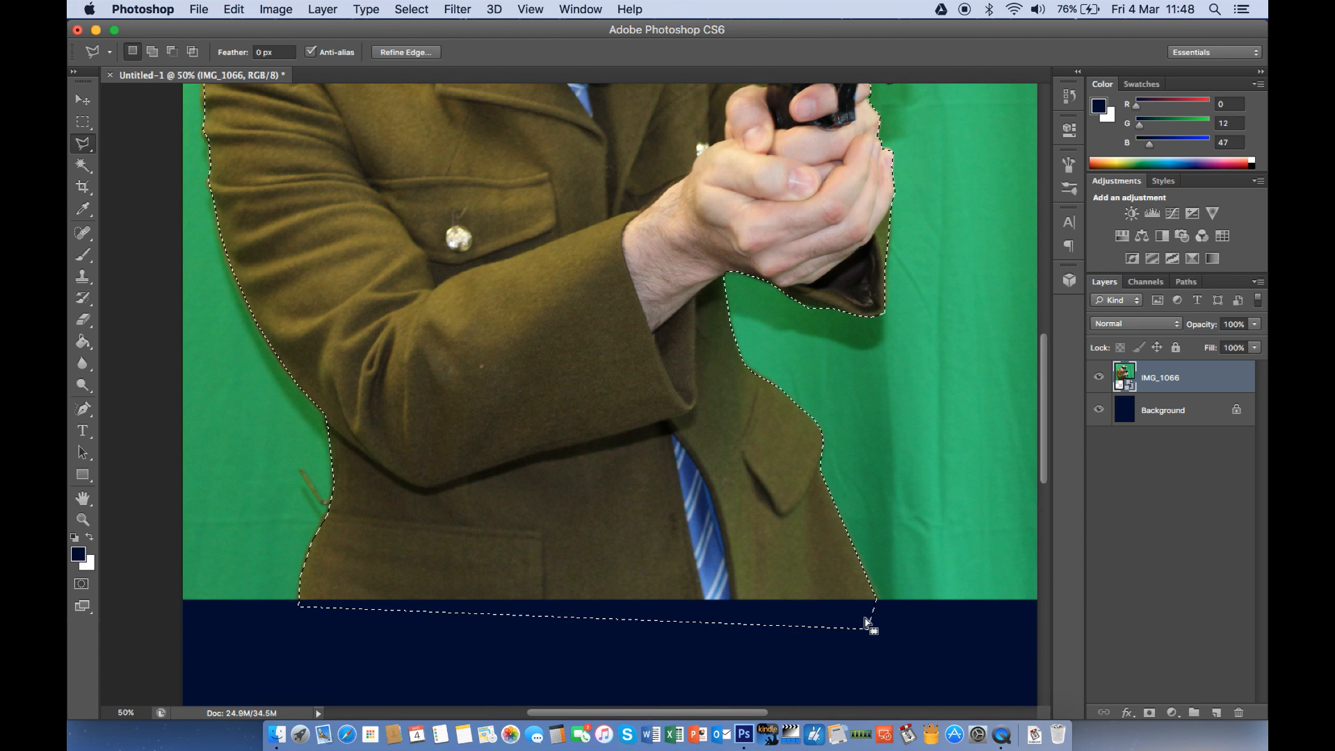
# Check the selection outline around the officer, open Refine Edge for it, and set Smooth to 66
pyautogui.scroll(-1, 755, 522)
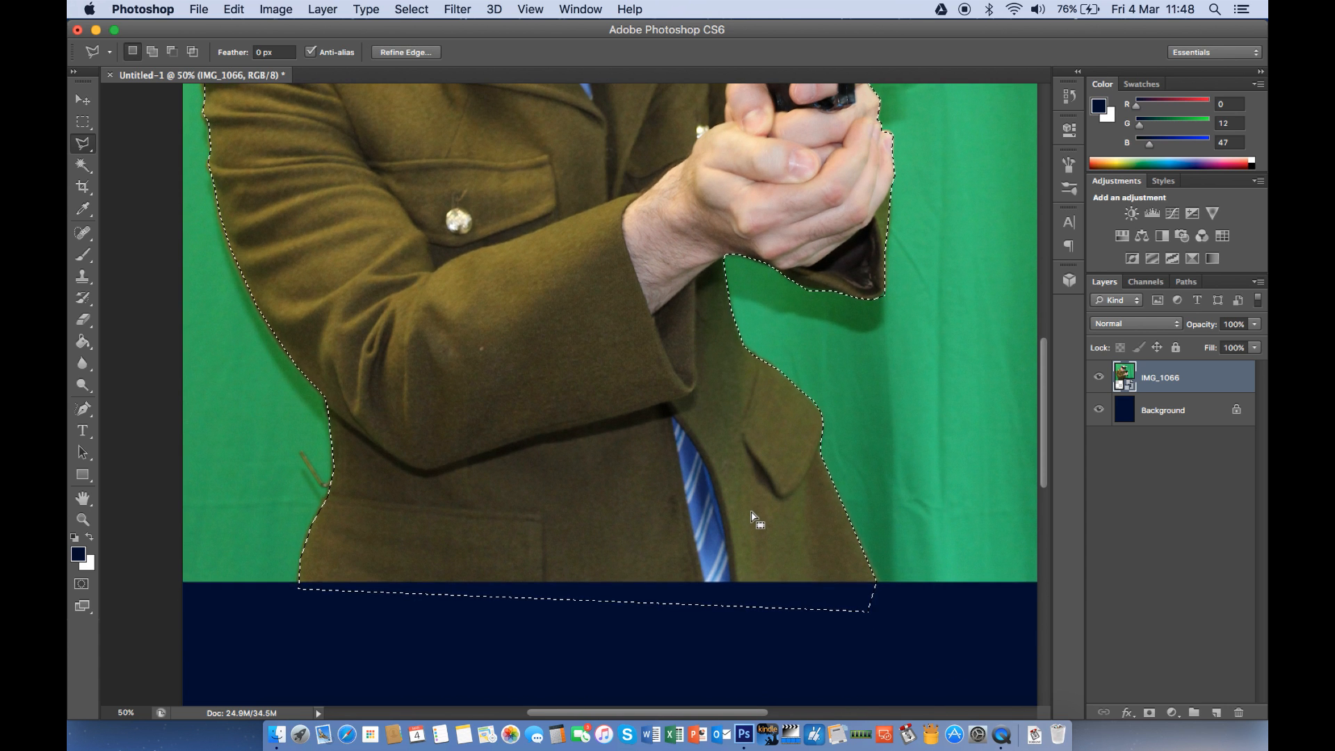
pyautogui.scroll(10, 757, 518)
pyautogui.scroll(3, 755, 506)
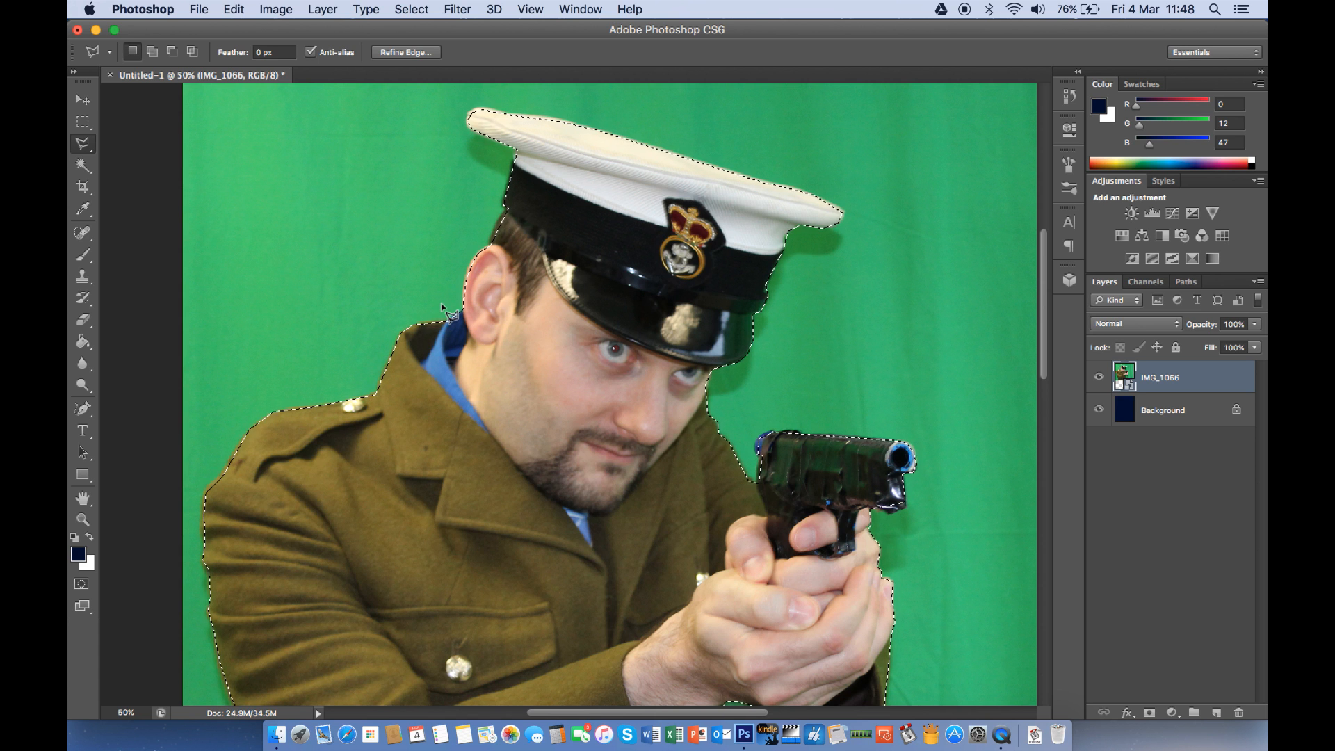
pyautogui.scroll(2, 645, 311)
pyautogui.scroll(-4, 645, 311)
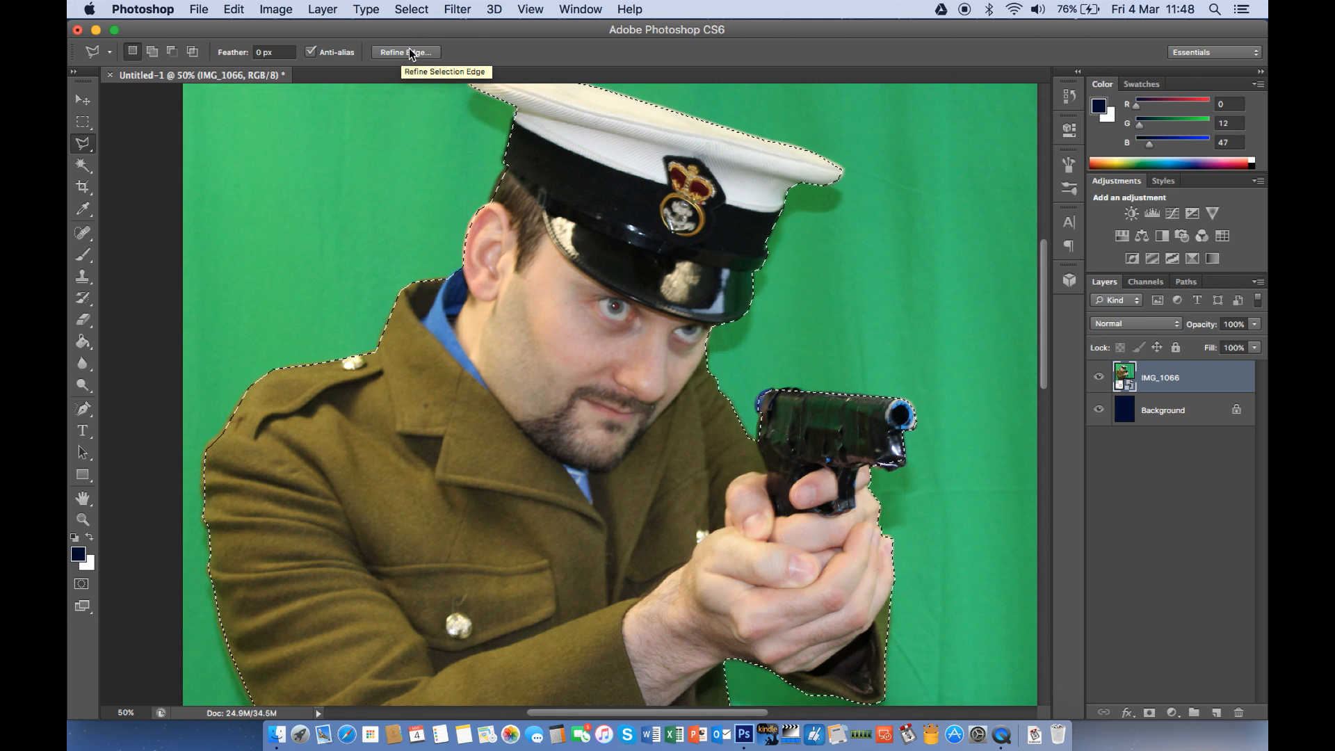
pyautogui.click(412, 10)
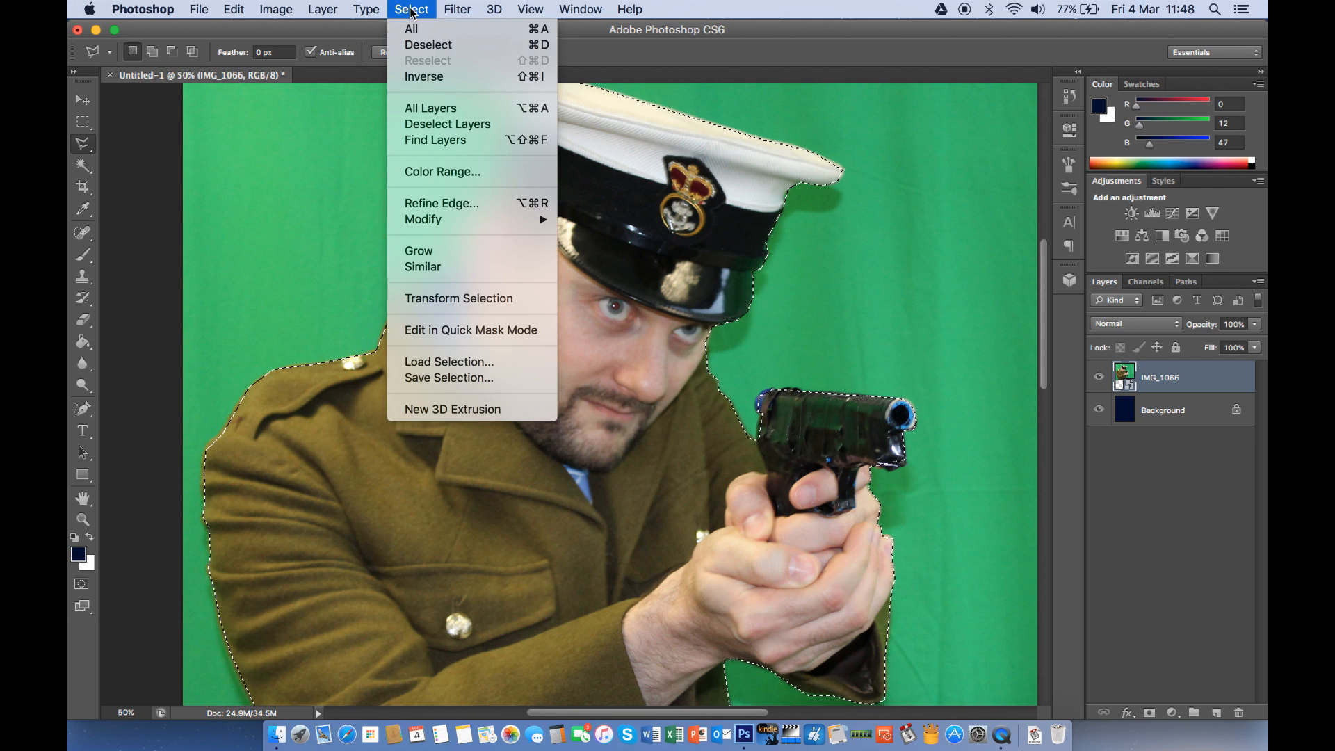
pyautogui.click(458, 203)
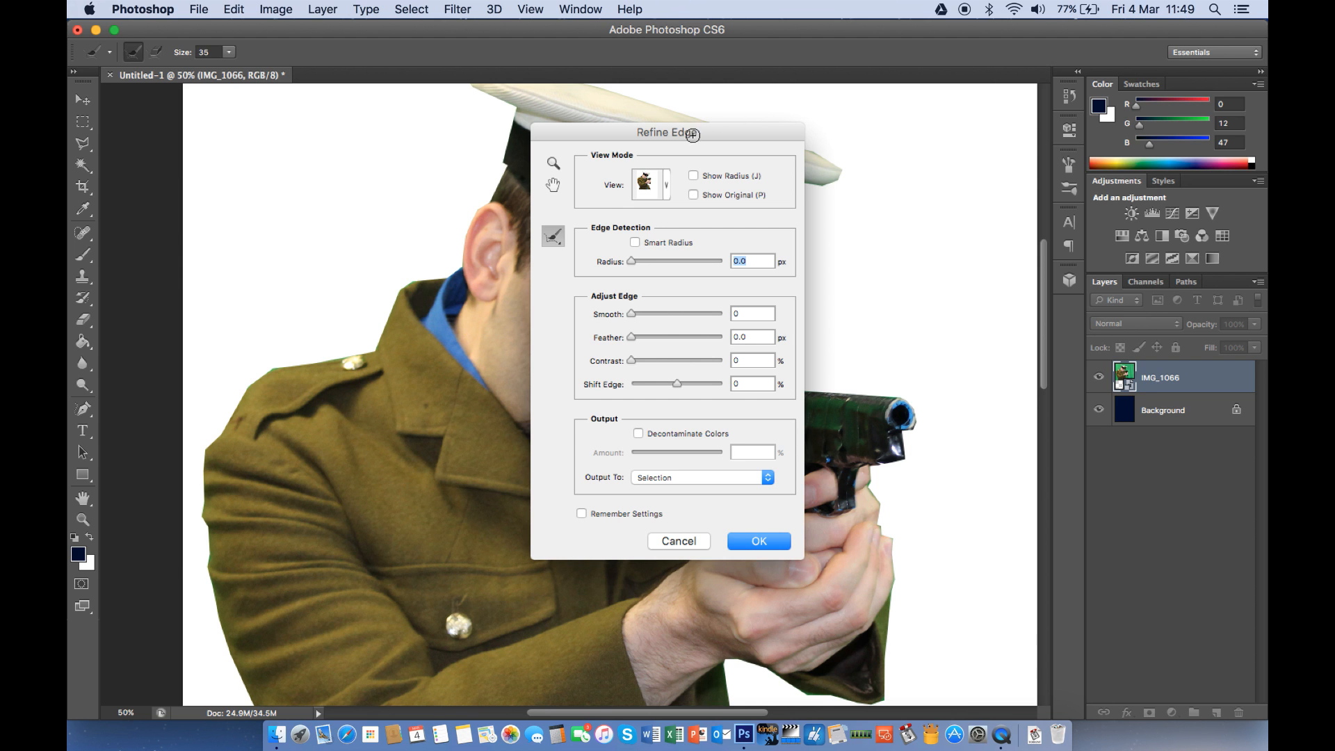
pyautogui.moveTo(662, 137); pyautogui.dragTo(1008, 188)
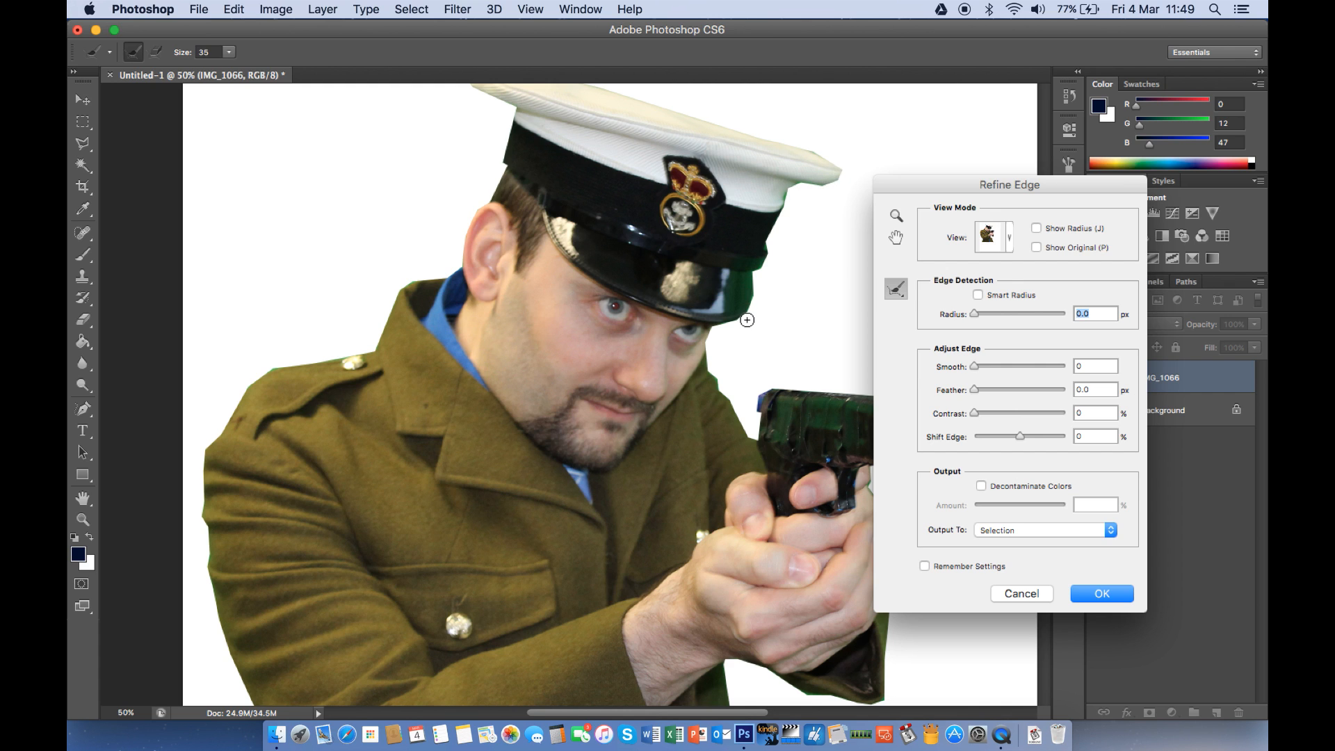
pyautogui.moveTo(974, 371); pyautogui.dragTo(1034, 372)
# Try Shift Edge at -100% and +100%, and set it to -40% to trim the green fringe
pyautogui.moveTo(1021, 439); pyautogui.dragTo(972, 442)
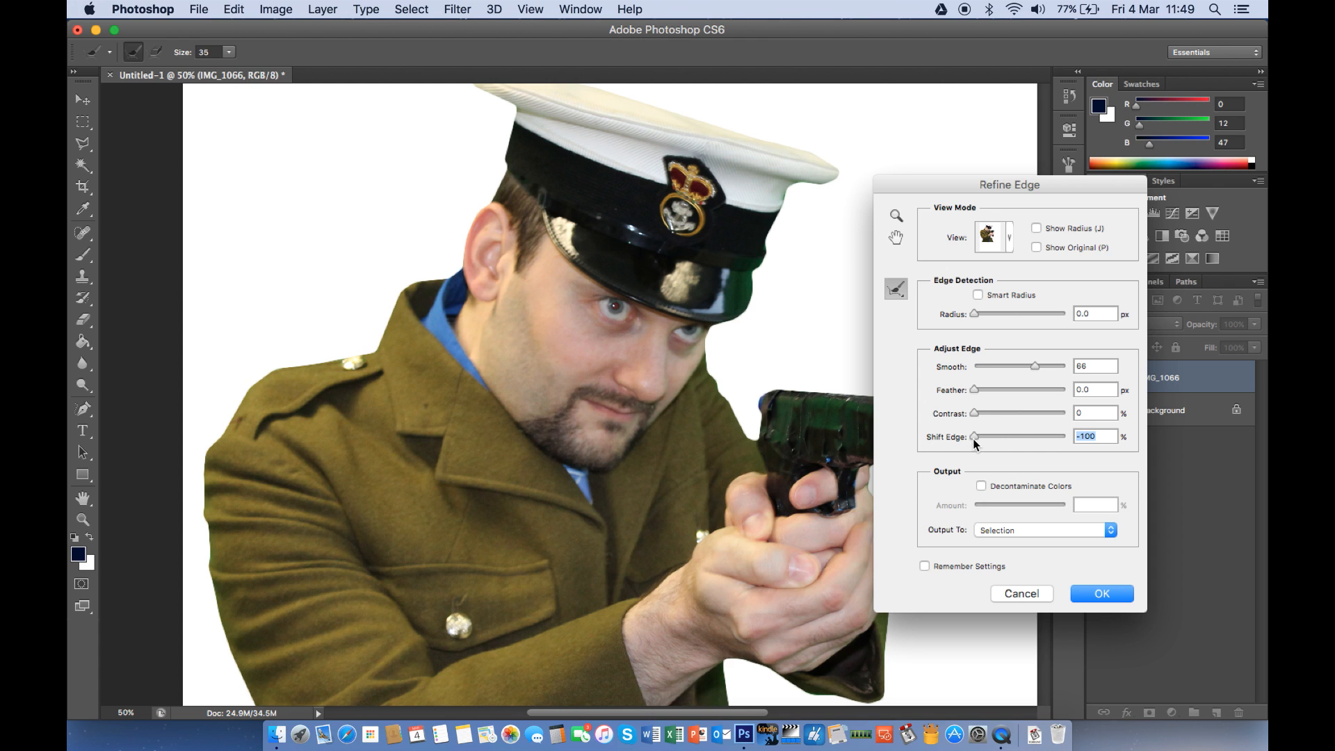
pyautogui.moveTo(975, 440); pyautogui.dragTo(1104, 445)
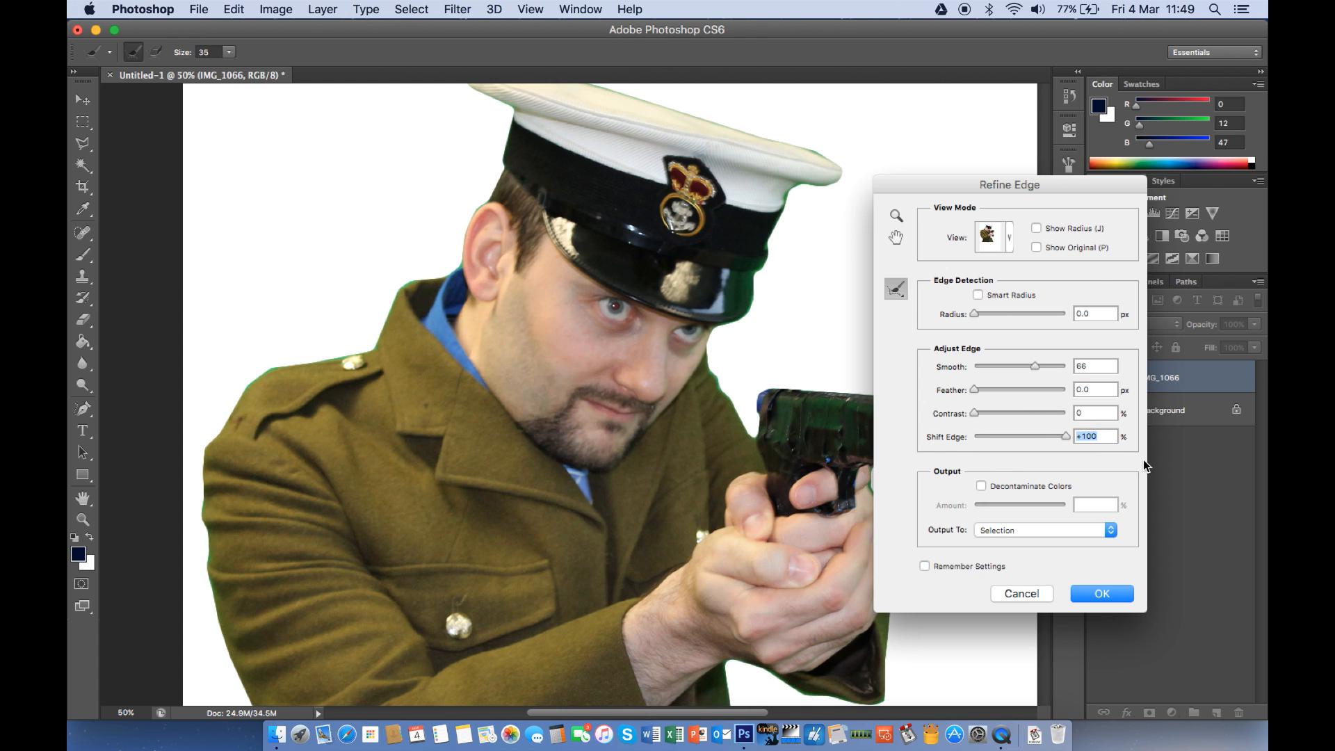
pyautogui.moveTo(1036, 438); pyautogui.dragTo(1002, 441)
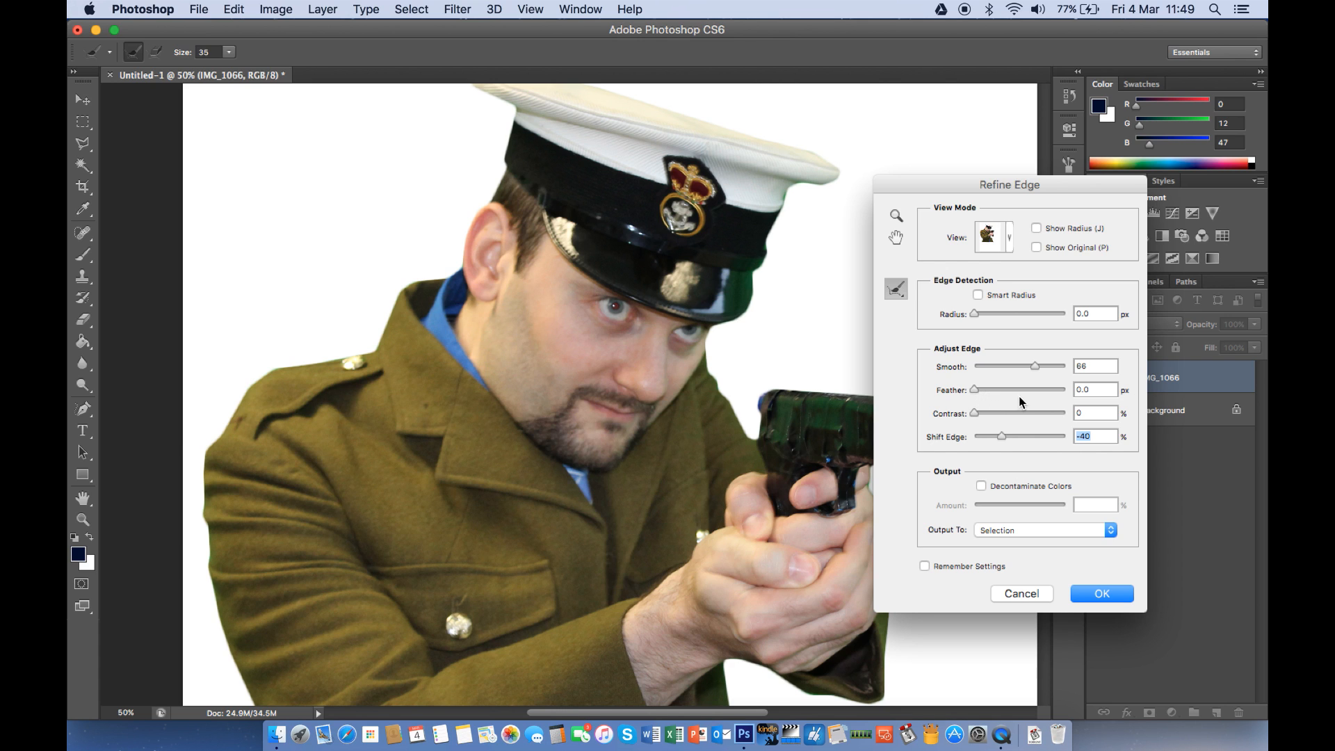
# Try a feather of 4.4 px on the officer's selection, lower it again, and apply the refined edge
pyautogui.moveTo(981, 396)
pyautogui.mouseDown()
pyautogui.moveTo(1038, 390)
pyautogui.moveTo(987, 394)
pyautogui.mouseUp()
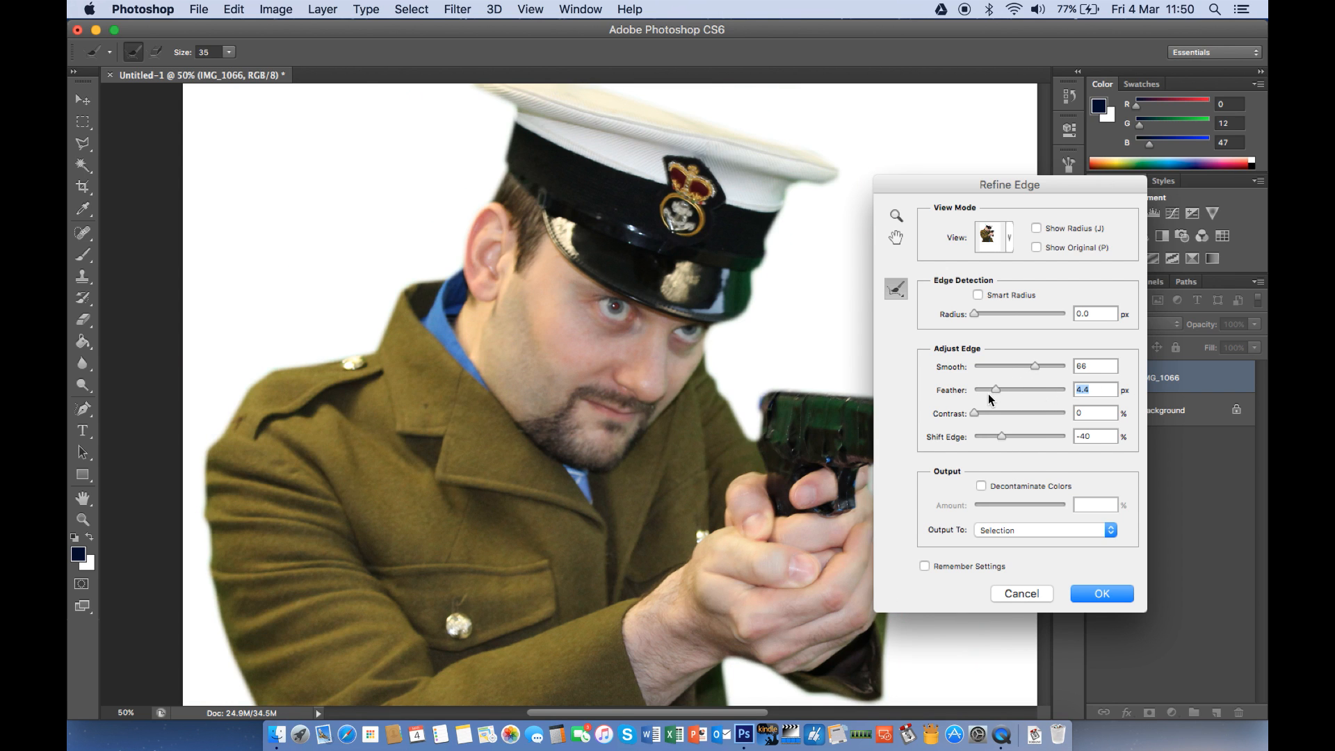
pyautogui.click(979, 392)
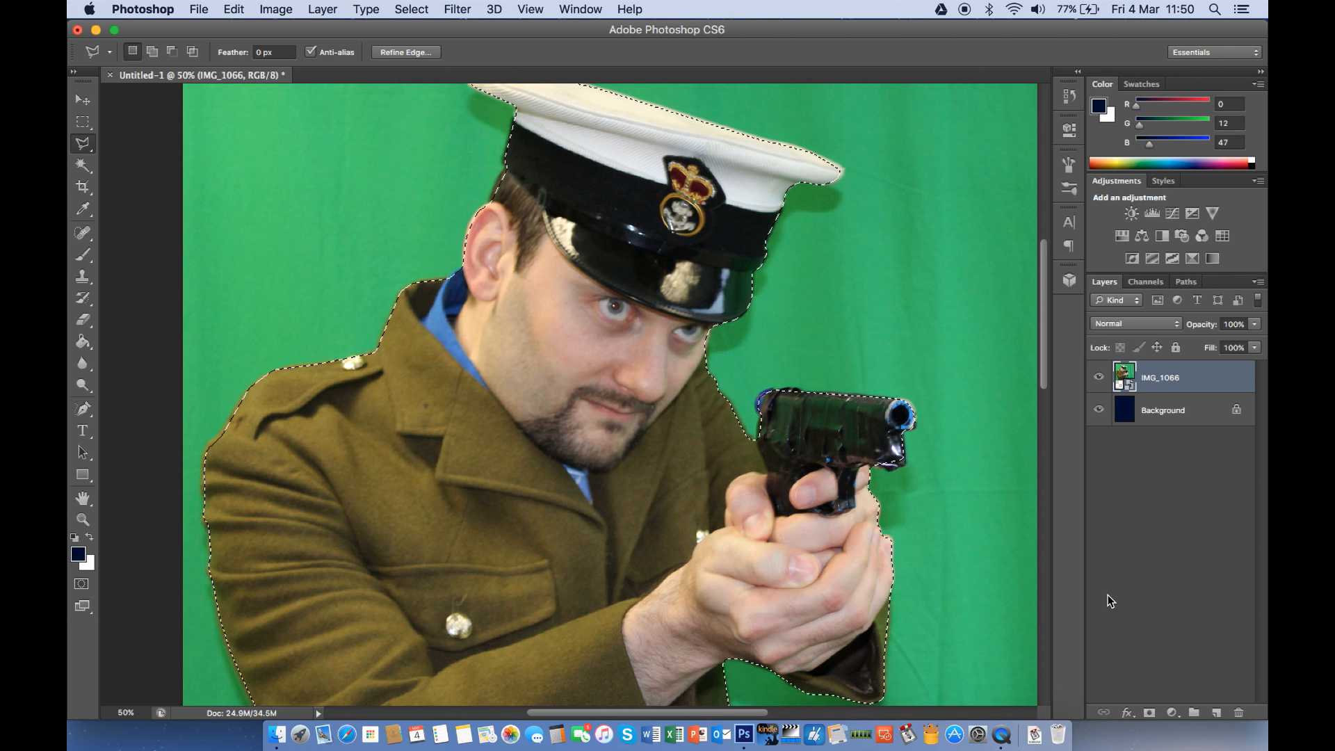
# Try to delete the selected area from the placed IMG_1066 layer
pyautogui.press('super+minus')
pyautogui.press('super+minus')
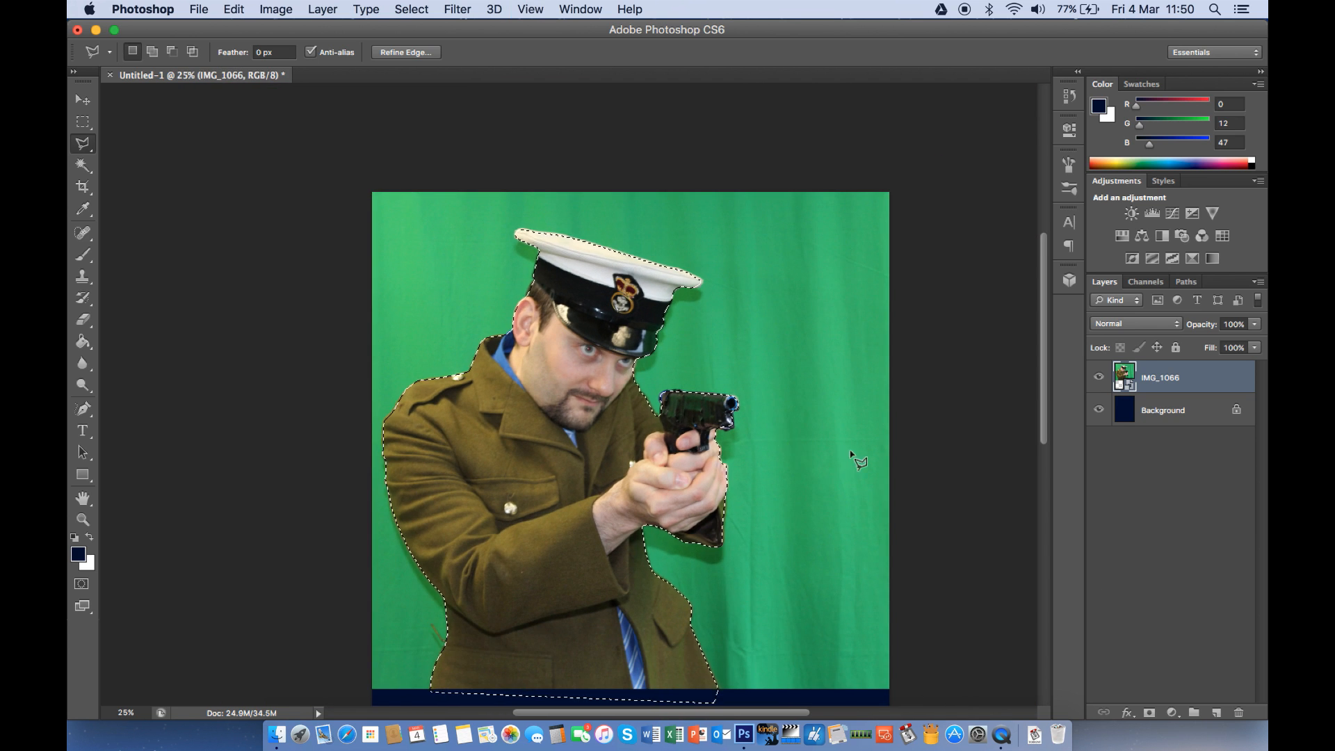
pyautogui.scroll(-3, 875, 411)
pyautogui.scroll(-2, 875, 410)
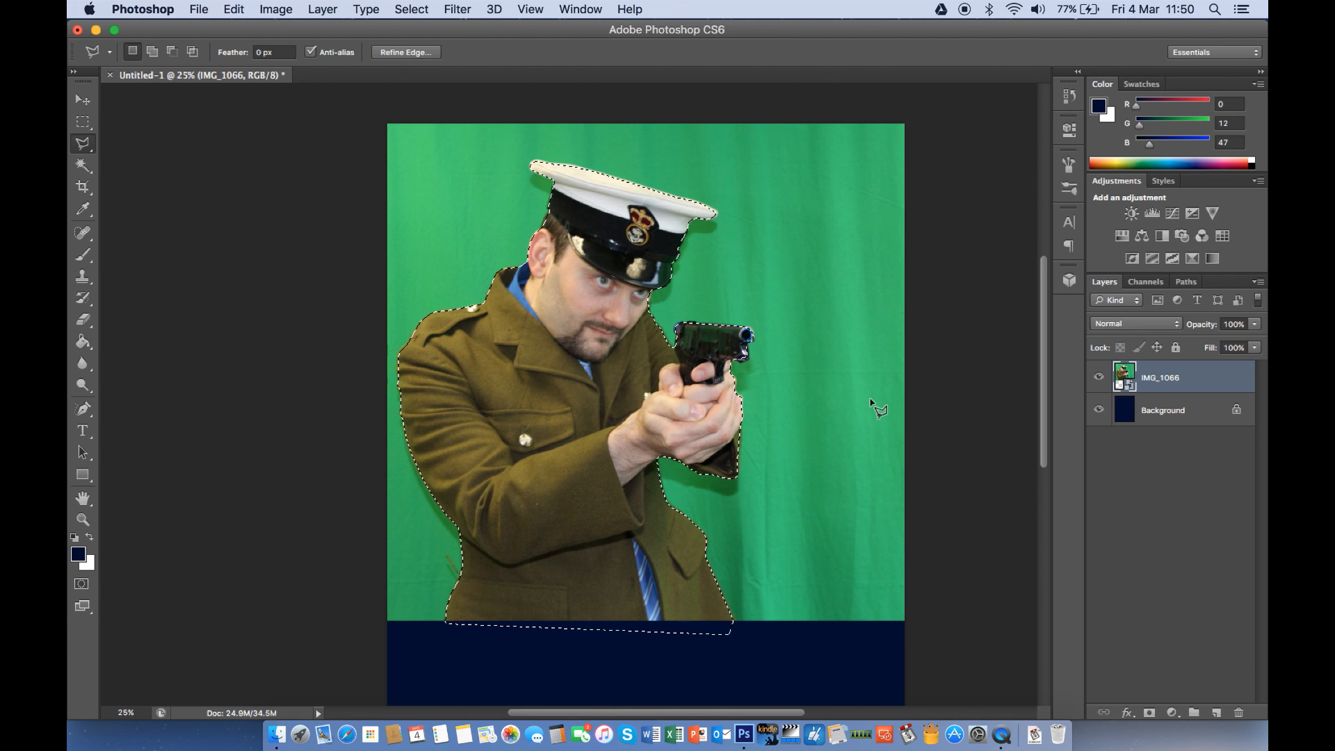
pyautogui.press('BackSpace')
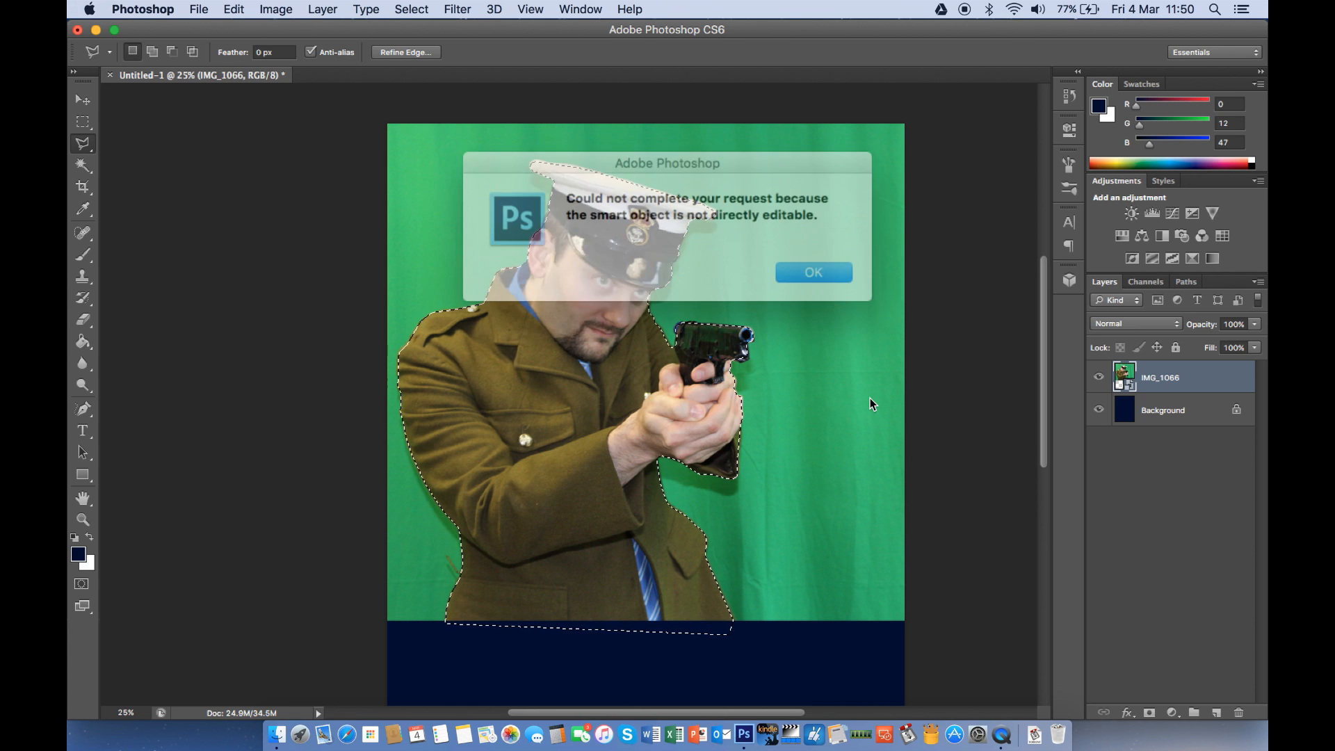
pyautogui.click(790, 263)
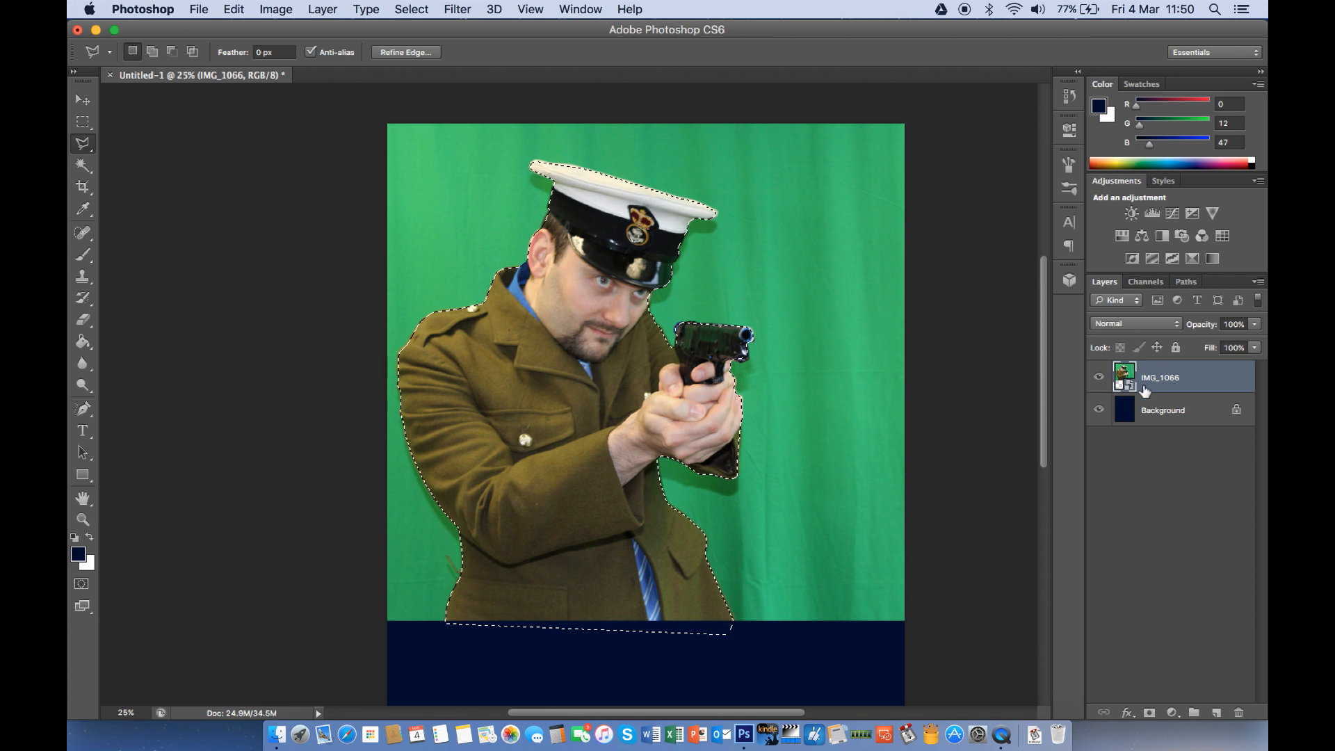
# Rasterize the IMG_1066 layer, and try deleting the selected officer before undoing that deletion
pyautogui.rightClick(1159, 383)
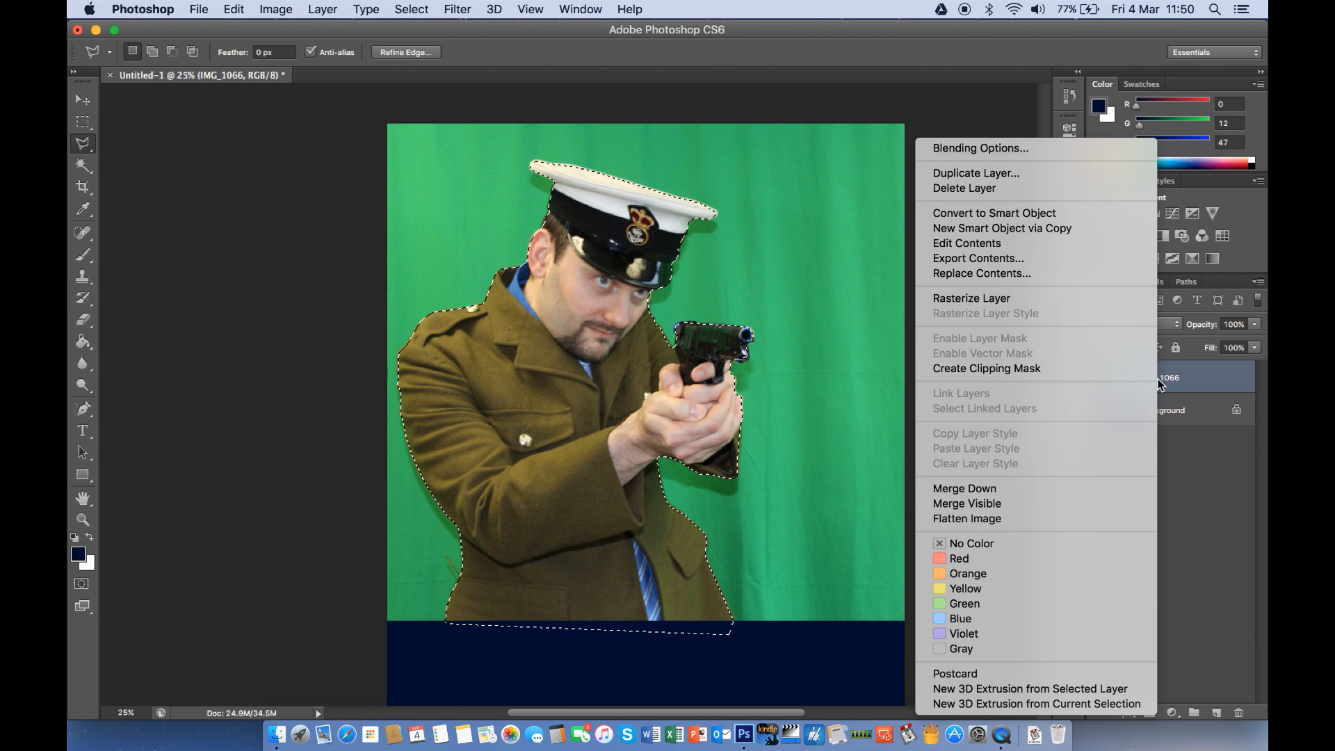
pyautogui.click(1043, 299)
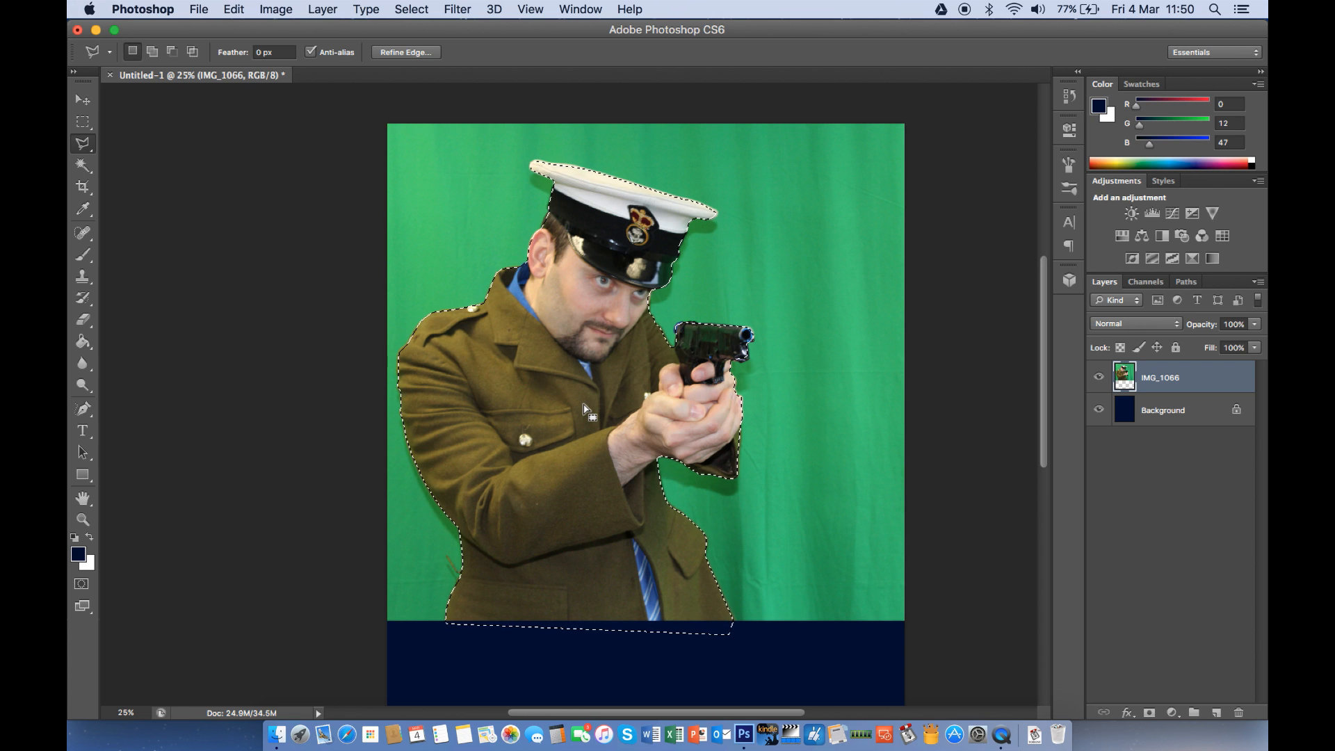
pyautogui.press('Delete')
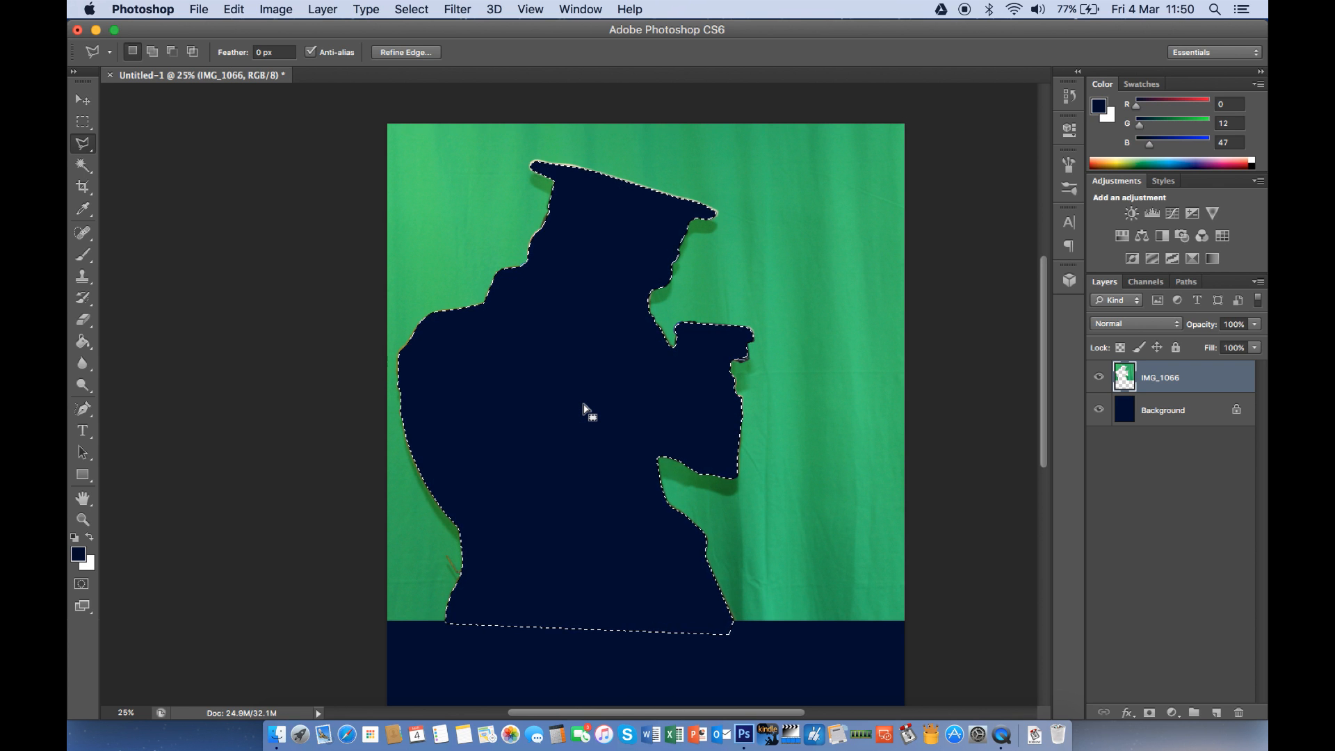
pyautogui.press('super+z')
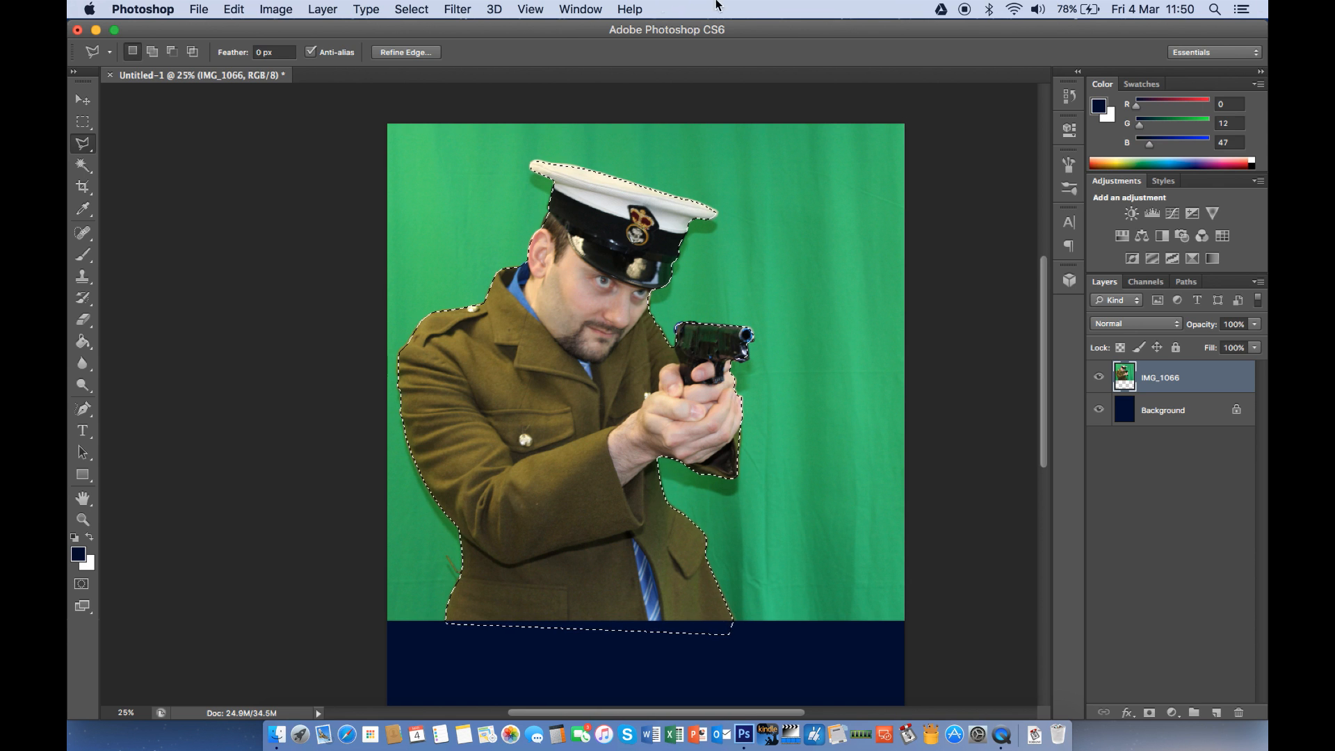
# Invert the selection, delete the green screen around the officer, and deselect
pyautogui.click(416, 11)
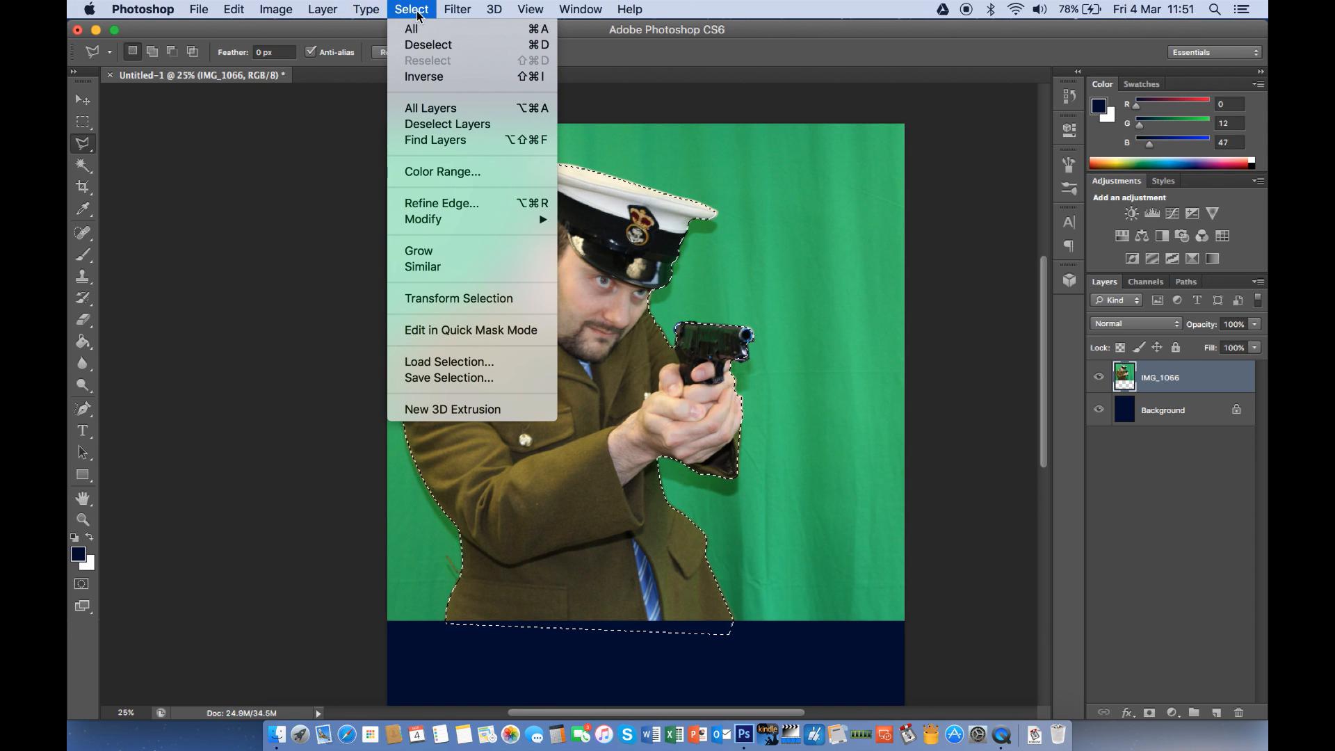
pyautogui.click(451, 78)
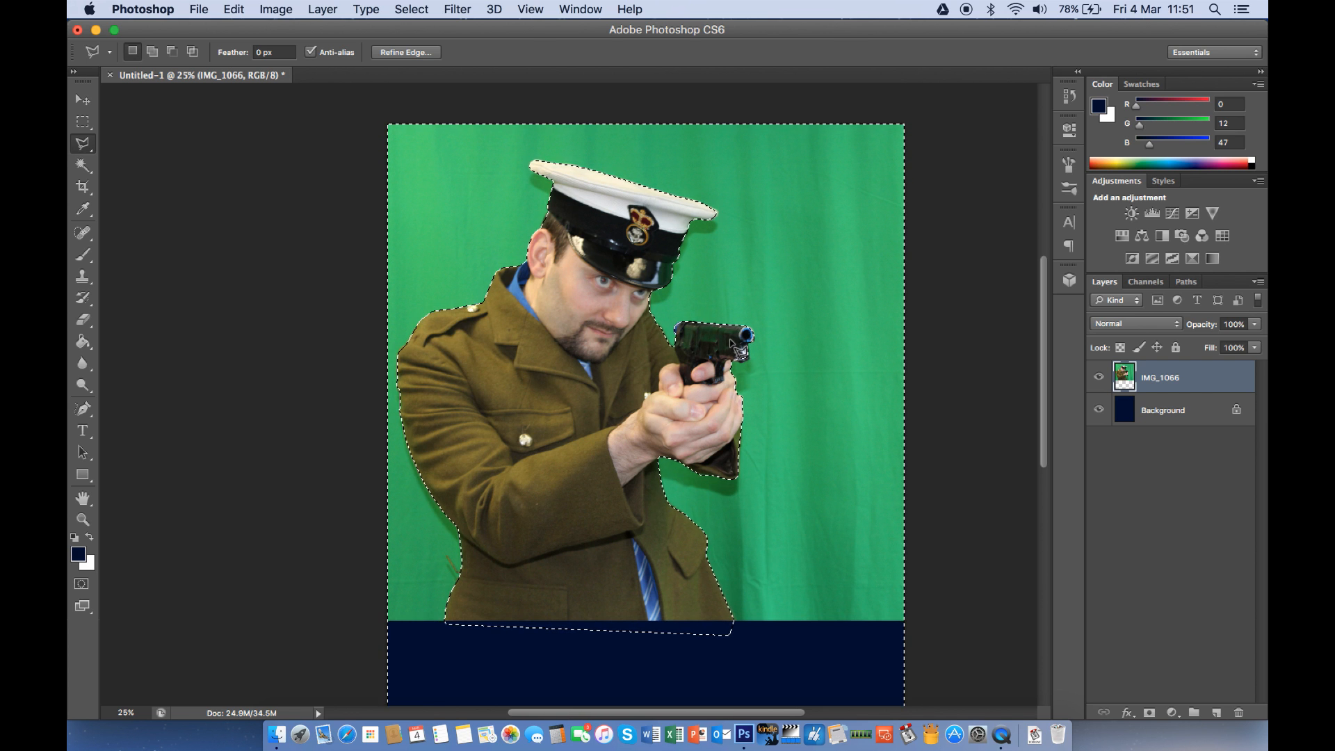
pyautogui.press('Delete')
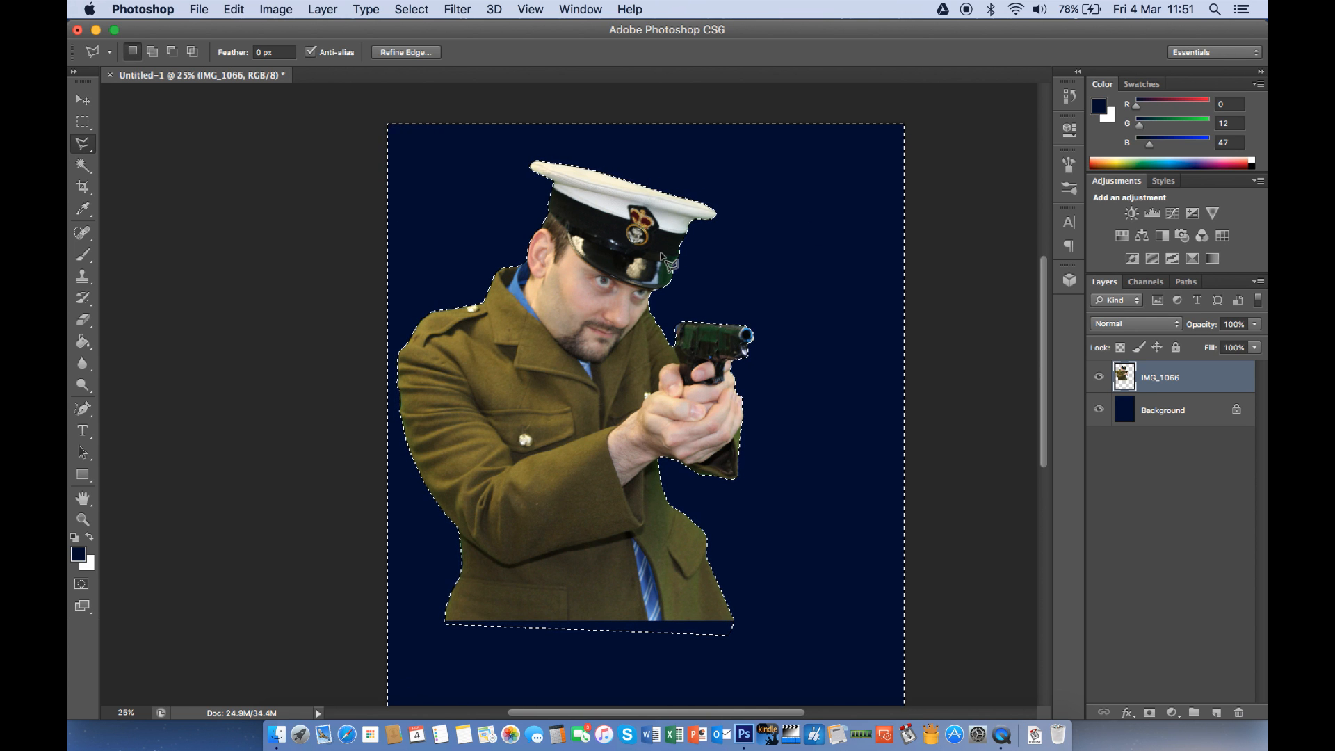
pyautogui.click(427, 9)
pyautogui.click(438, 45)
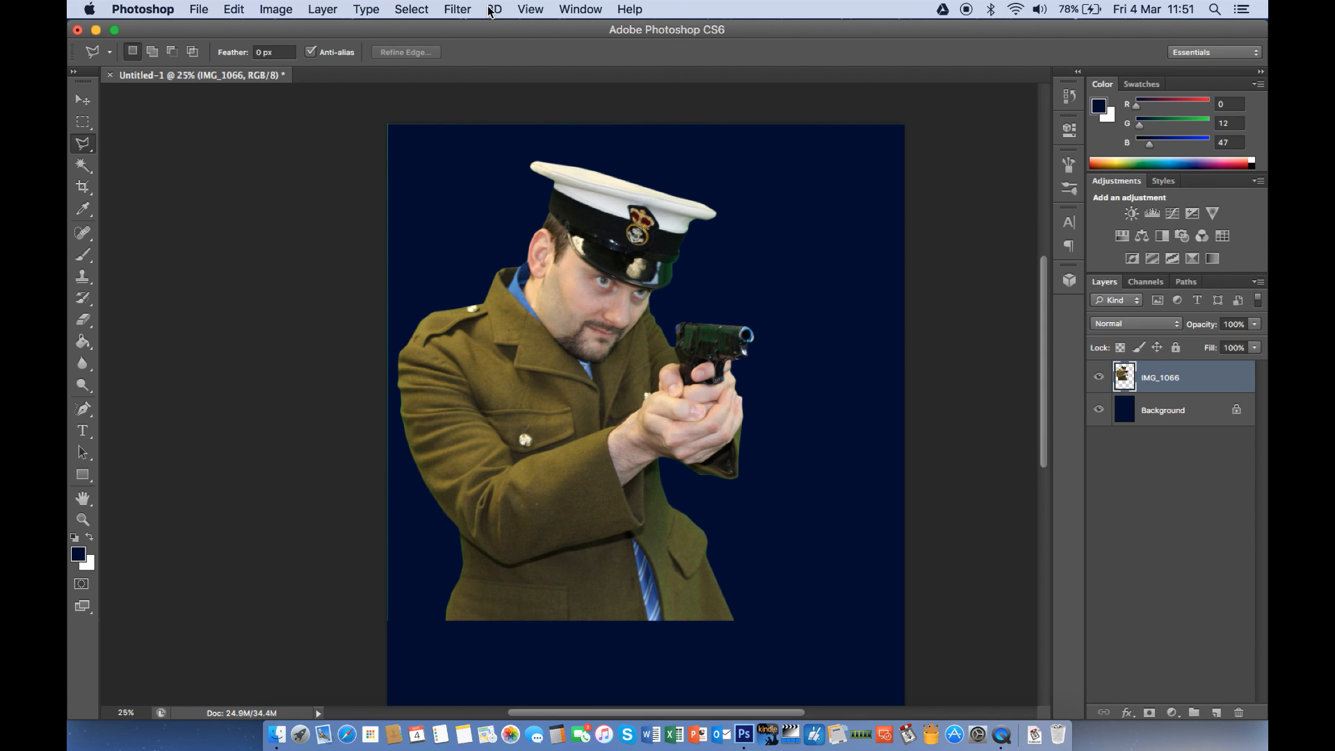
# Open the Hue/Saturation adjustment for the officer layer and target only the Greens
pyautogui.press('super+u')
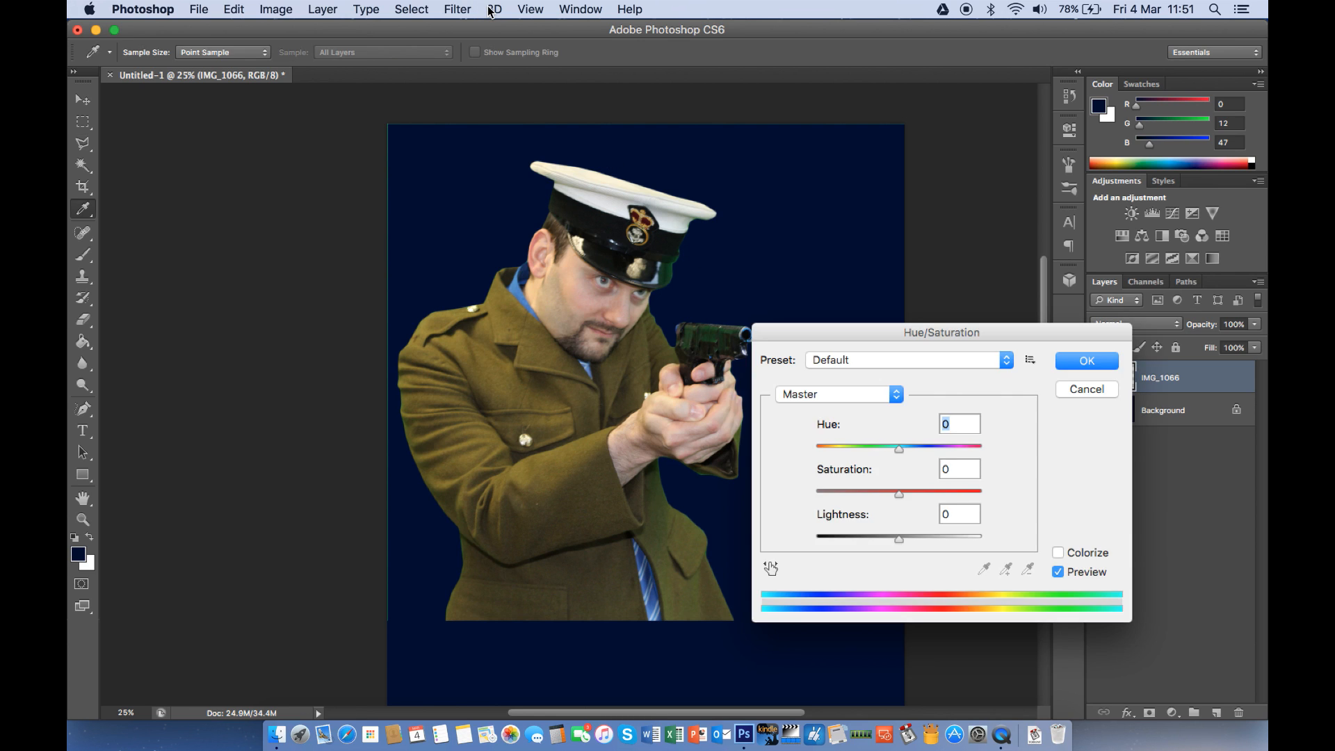
pyautogui.moveTo(893, 332); pyautogui.dragTo(933, 228)
pyautogui.click(894, 297)
pyautogui.click(872, 294)
pyautogui.click(872, 294)
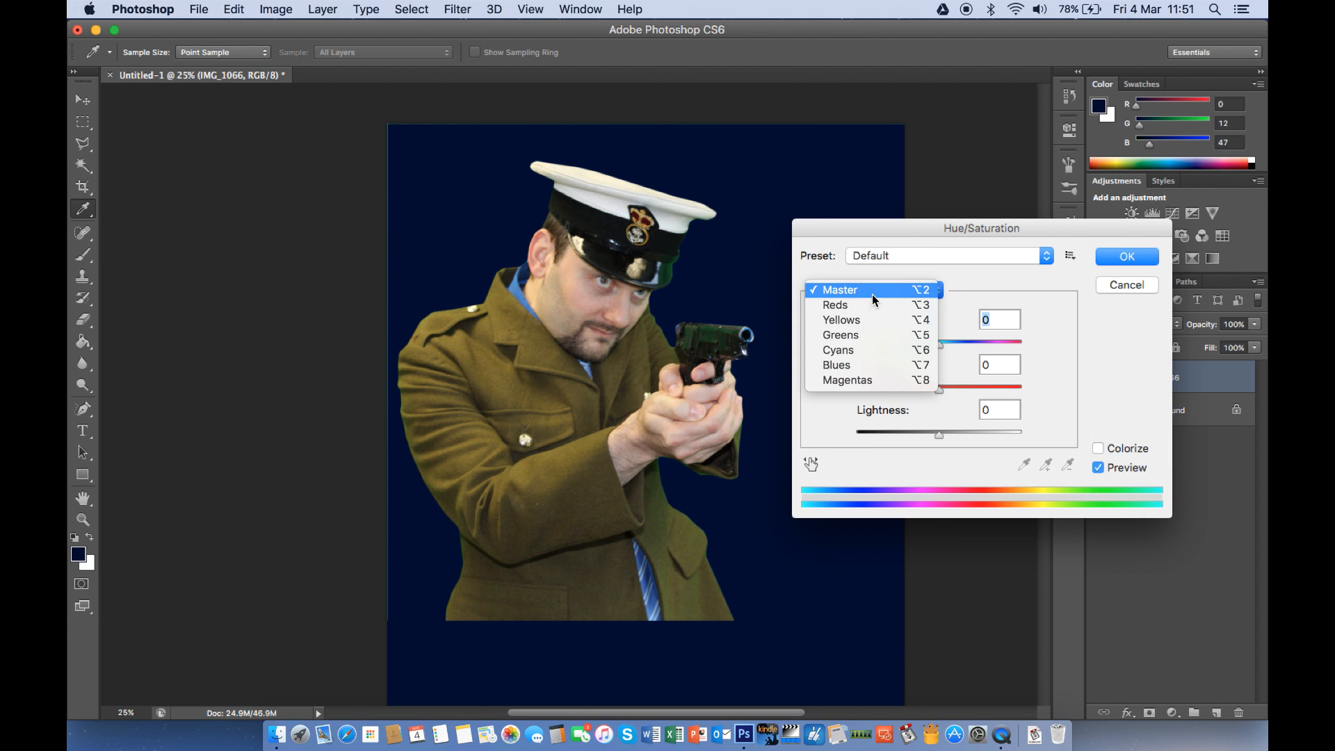
pyautogui.click(869, 336)
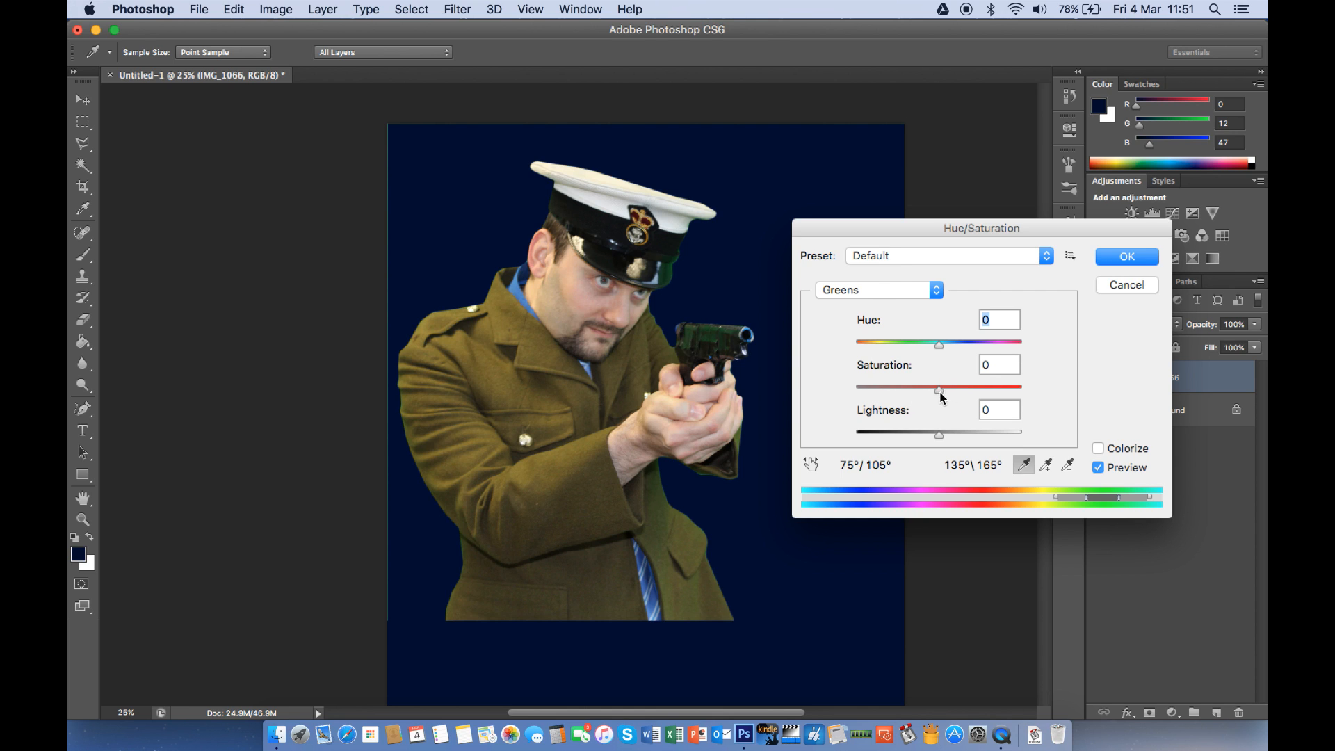
# Try Greens saturation at +100, set it to -100, compare with the preview off and on, and apply the adjustment
pyautogui.moveTo(938, 391); pyautogui.dragTo(1041, 397)
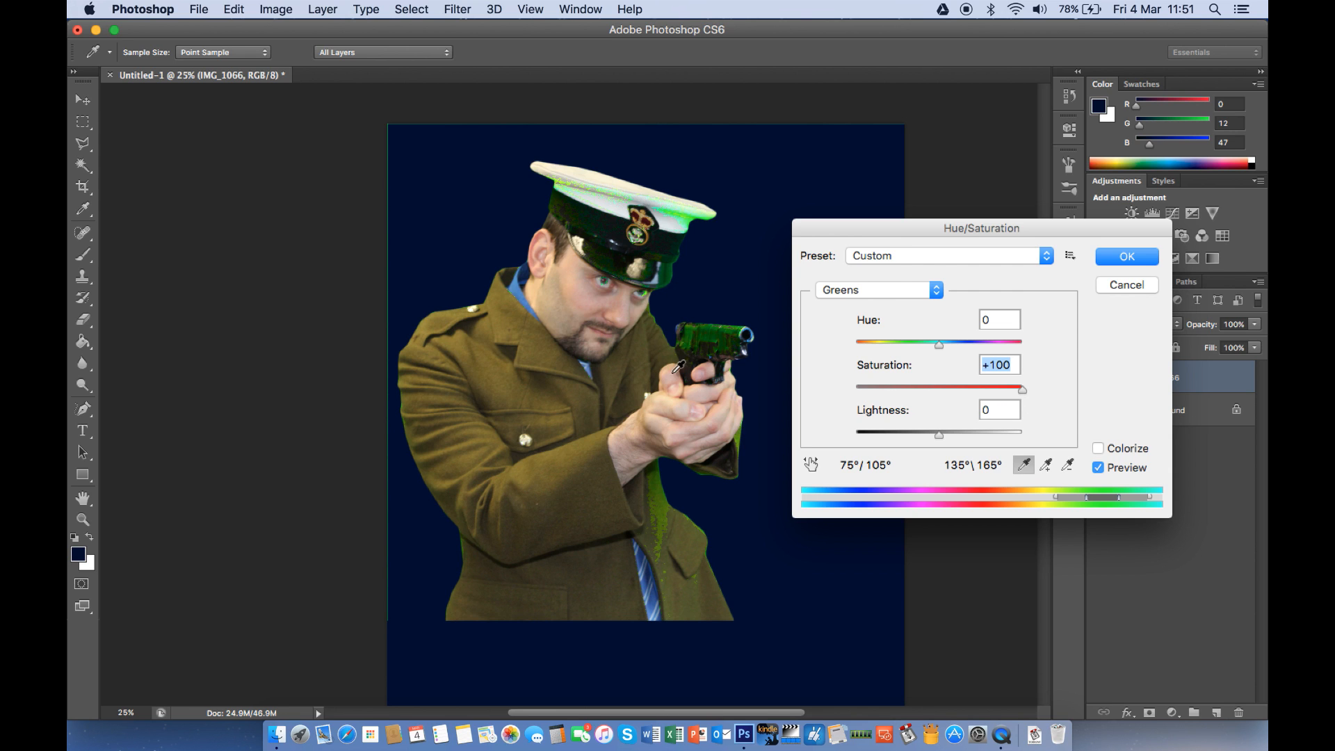
pyautogui.moveTo(1016, 391); pyautogui.dragTo(821, 416)
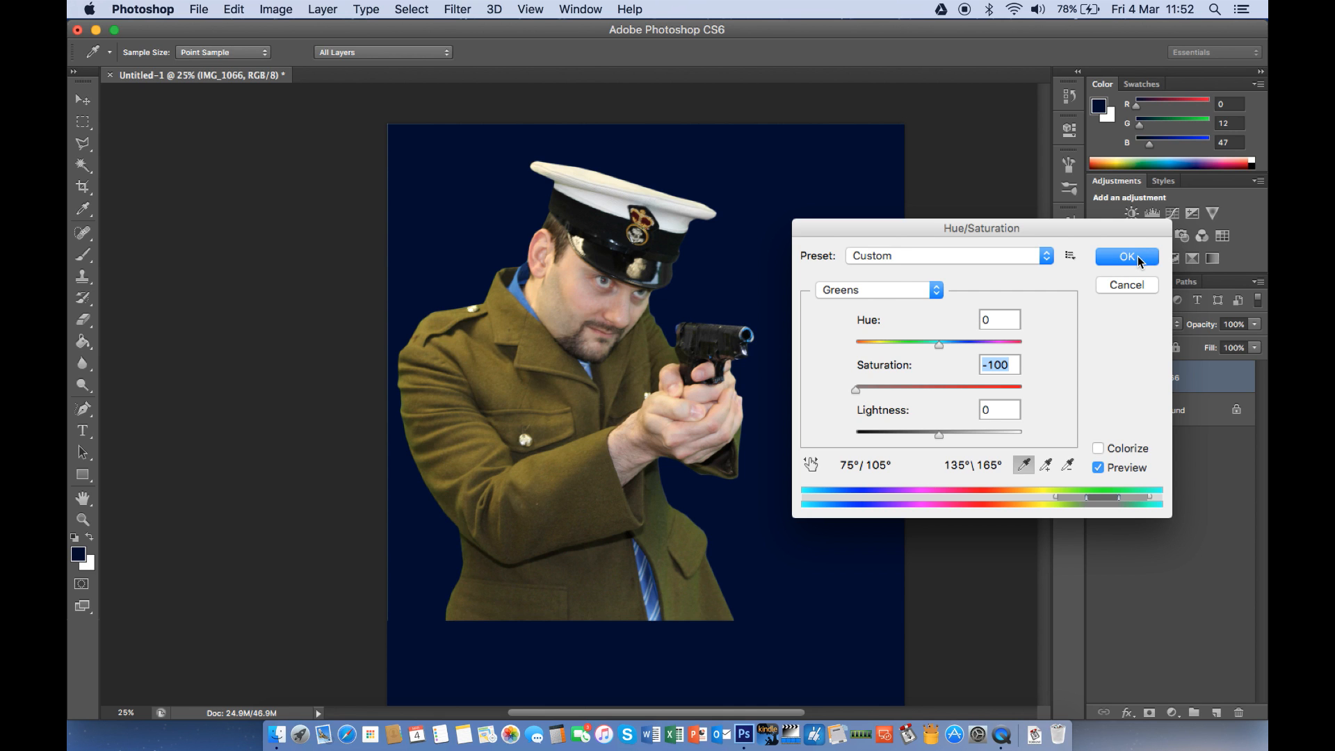
pyautogui.click(1097, 469)
pyautogui.click(1097, 467)
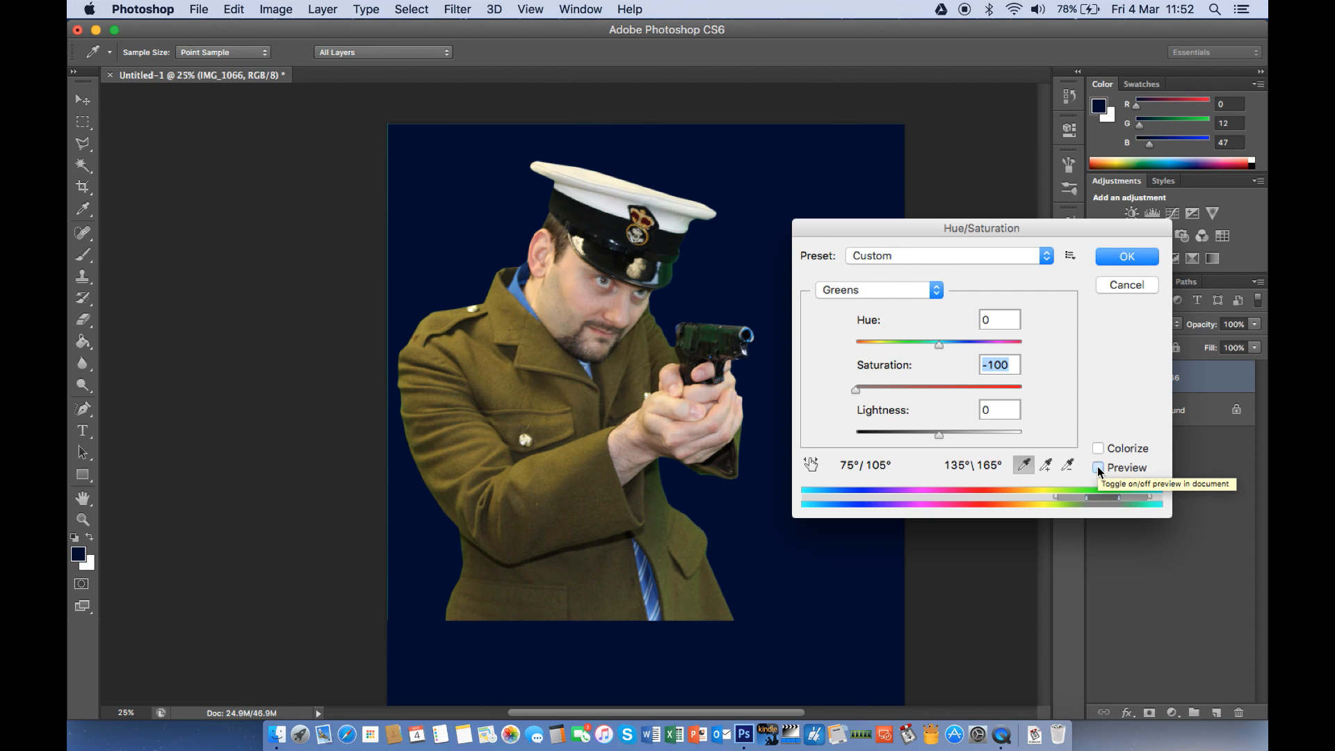
pyautogui.click(1097, 467)
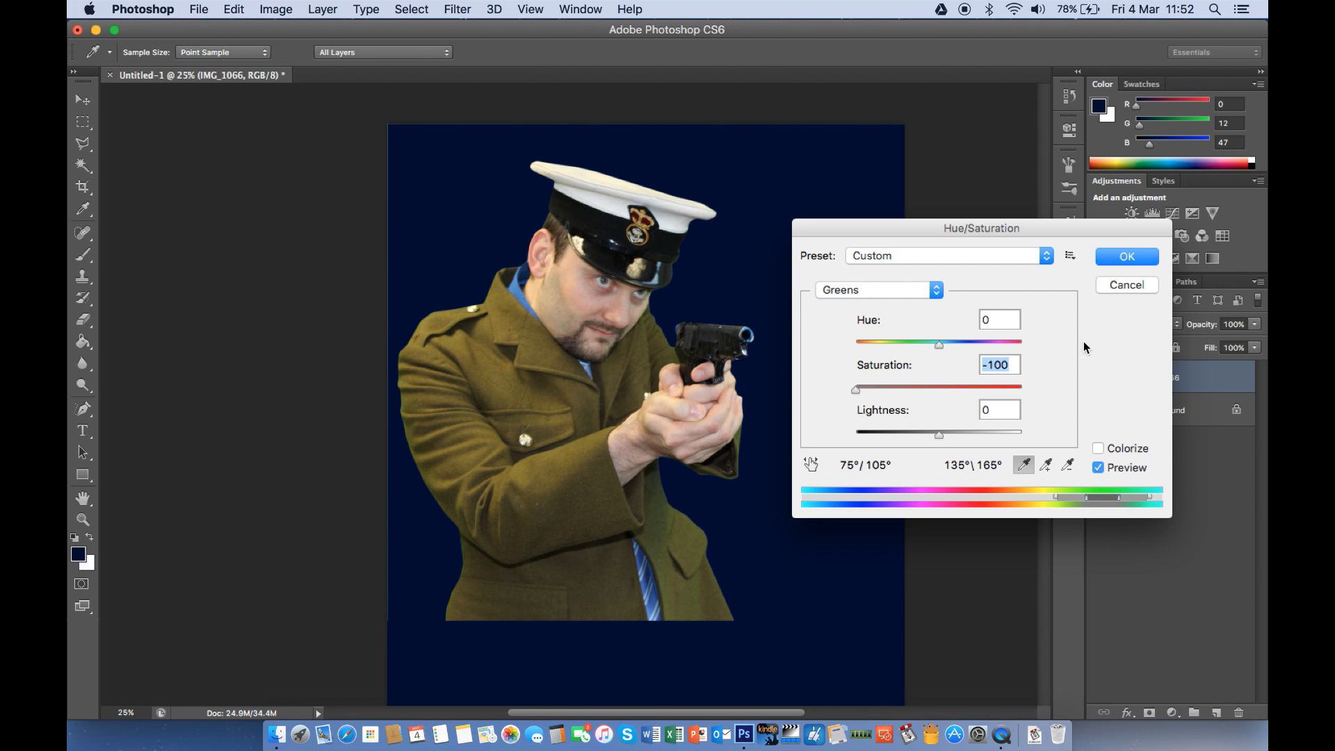
pyautogui.click(1125, 260)
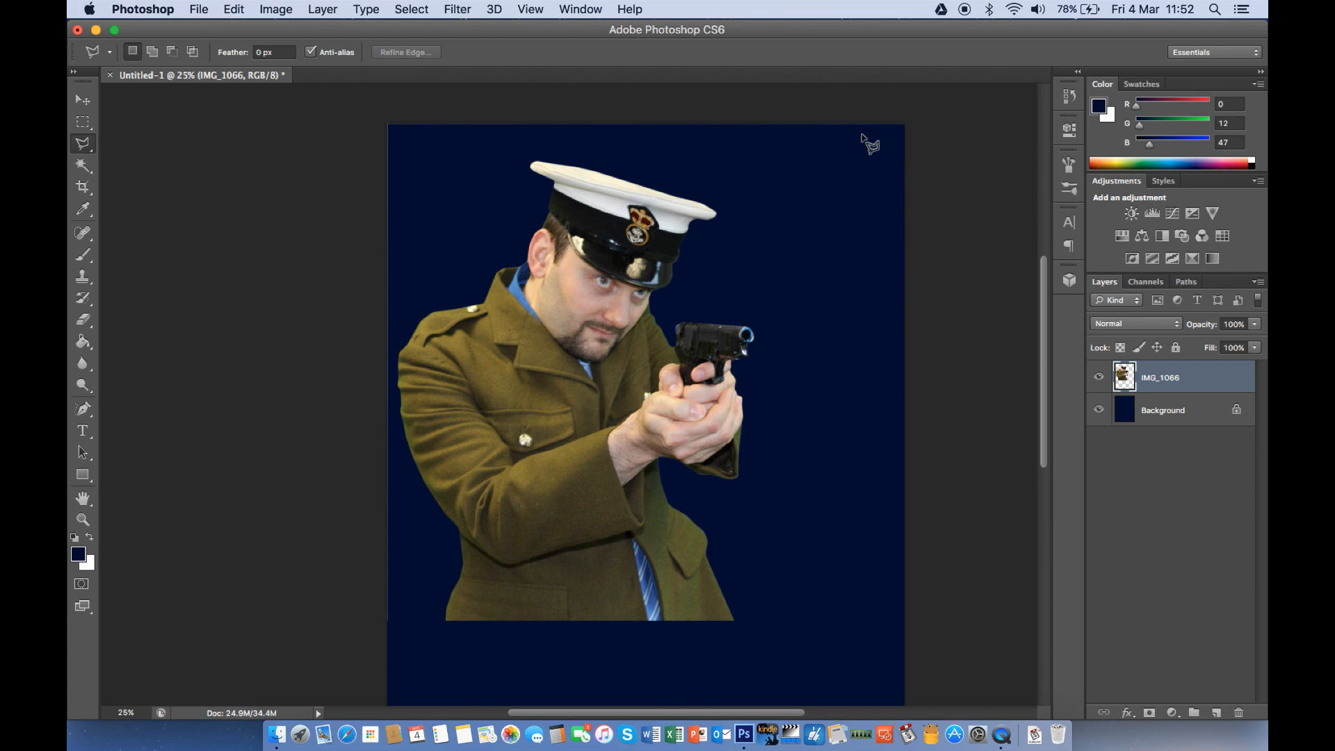
# Move the officer down and to the left, then marquee the leftover green strip along the page's right side and delete it
pyautogui.press('super+minus')
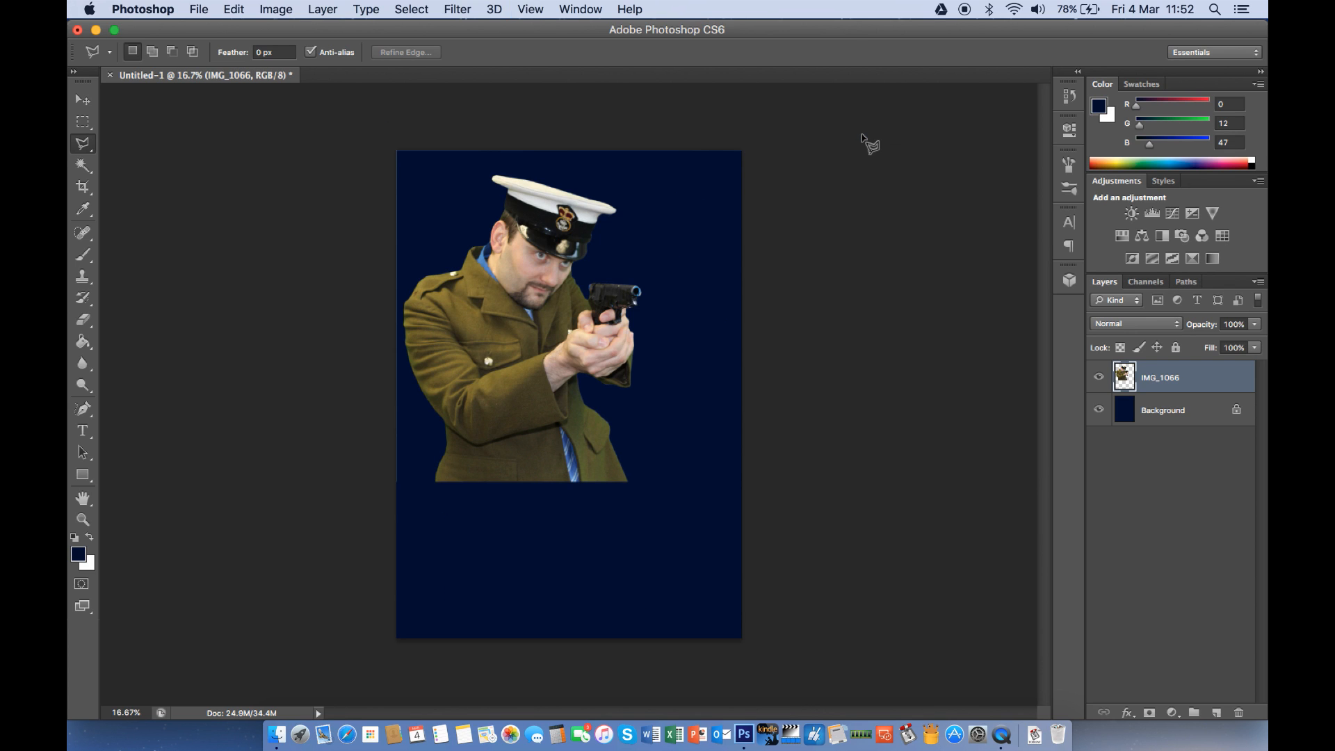
pyautogui.moveTo(536, 391); pyautogui.dragTo(424, 435)
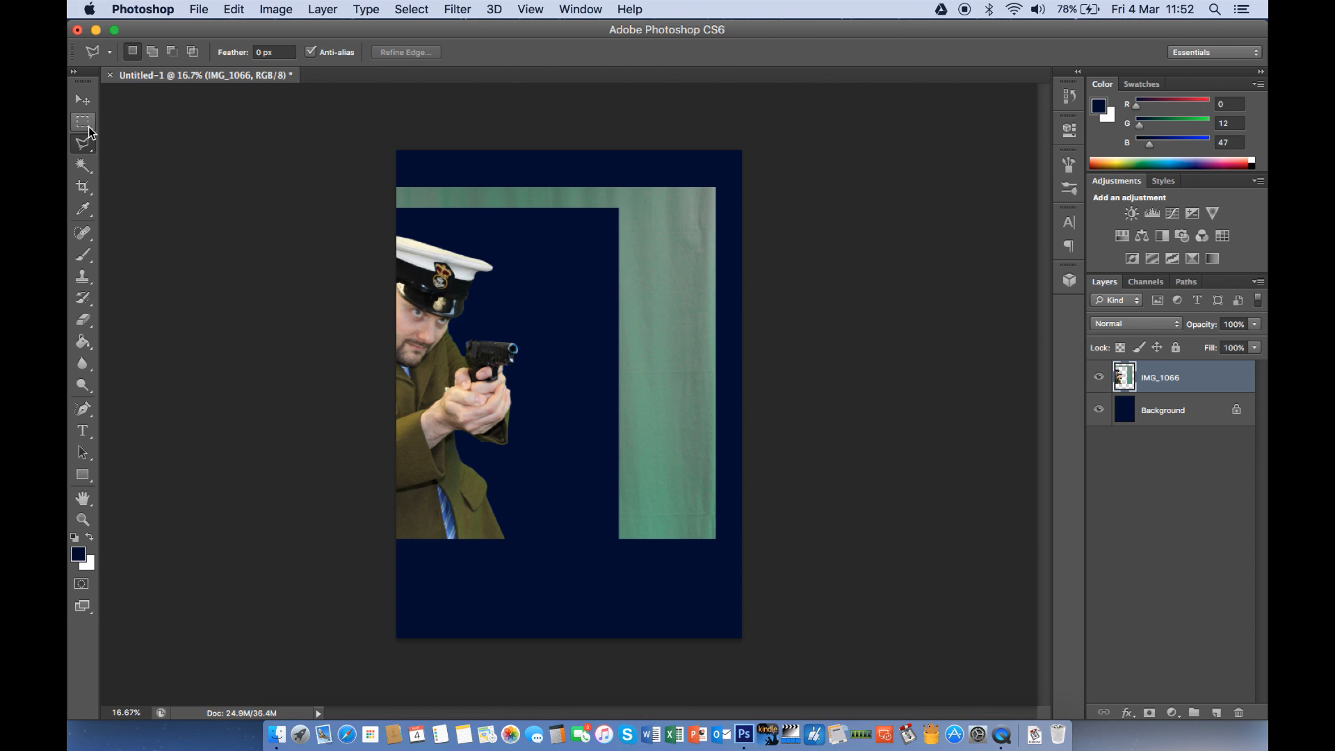
pyautogui.click(83, 123)
pyautogui.moveTo(741, 565); pyautogui.dragTo(580, 143)
pyautogui.press('Delete')
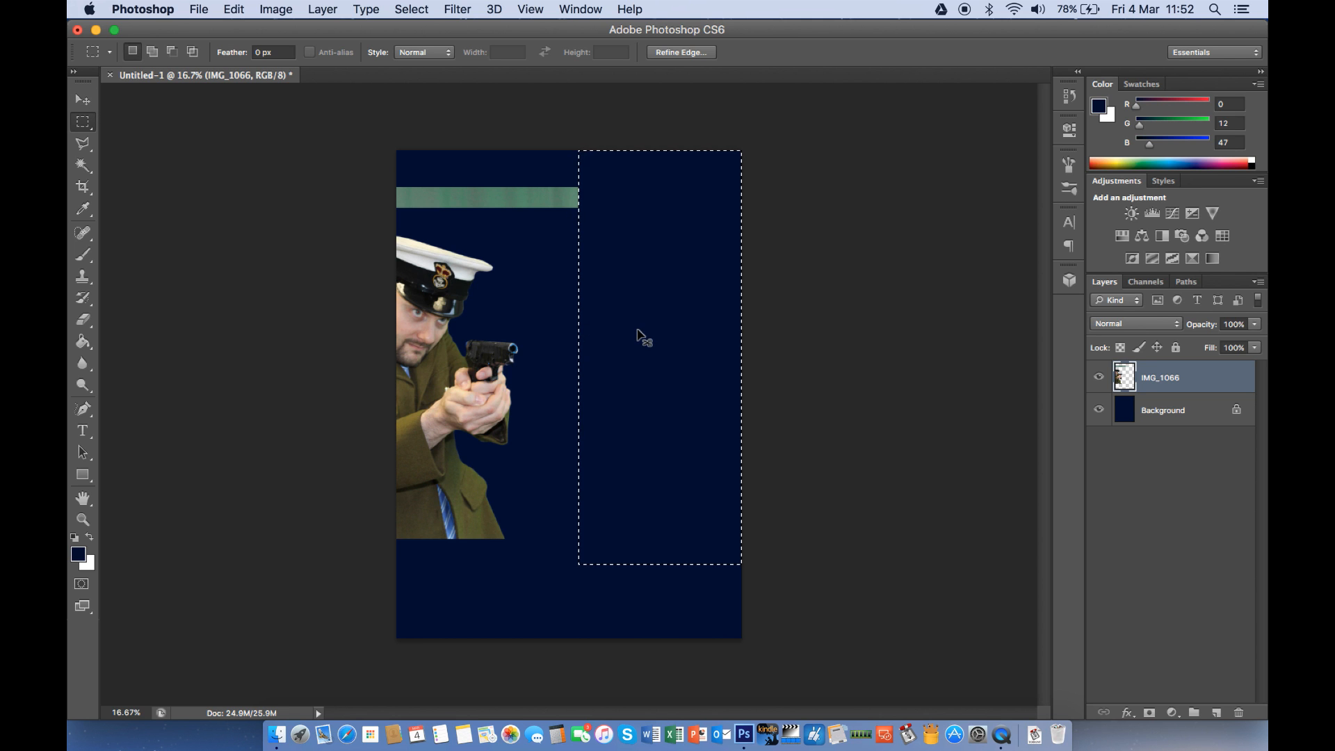
# Move the officer towards the page's lower right and delete the leftover green band above him with a rectangular selection
pyautogui.press('super+d')
pyautogui.moveTo(536, 319); pyautogui.dragTo(692, 382)
pyautogui.moveTo(741, 221); pyautogui.dragTo(370, 283)
pyautogui.press('Delete')
pyautogui.press('super+d')
# Delete the leftover green strip to the left of the officer, deselect, and move him to the page's upper left
pyautogui.moveTo(456, 289); pyautogui.dragTo(539, 232)
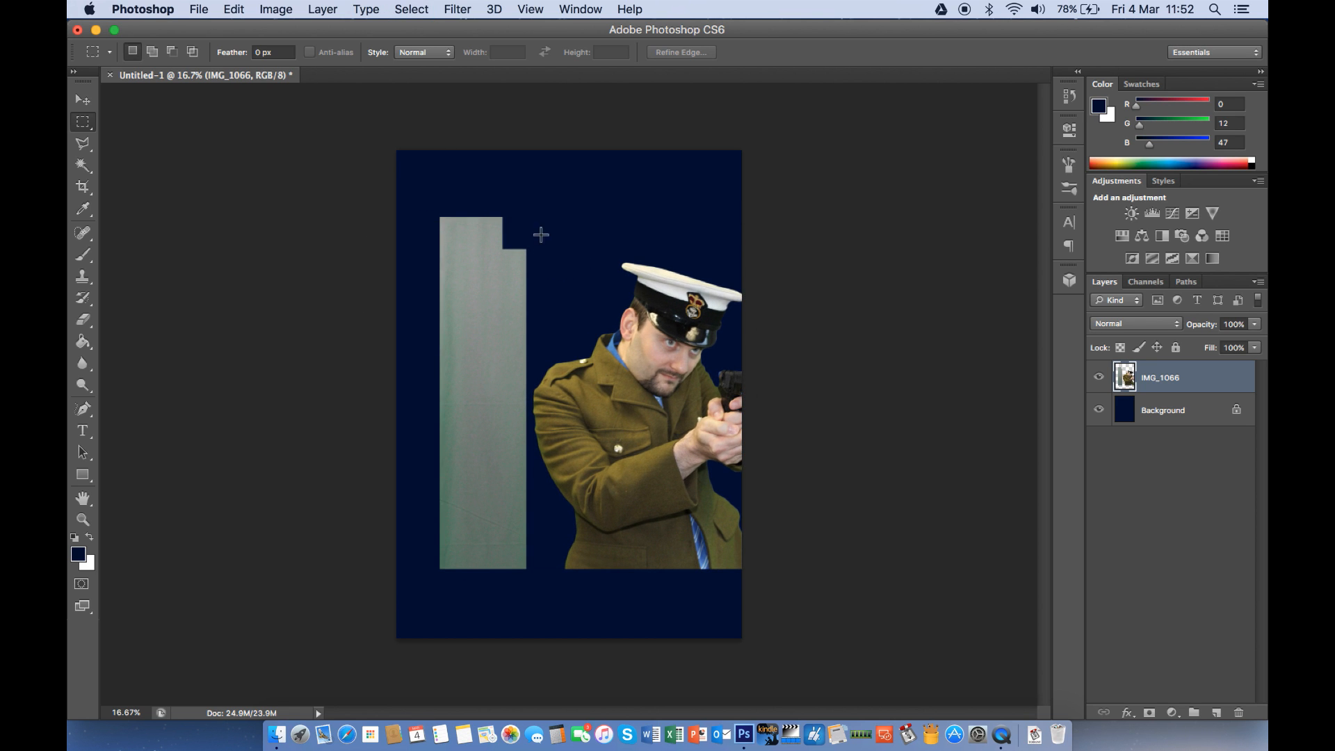
pyautogui.moveTo(412, 194); pyautogui.dragTo(530, 647)
pyautogui.press('Delete')
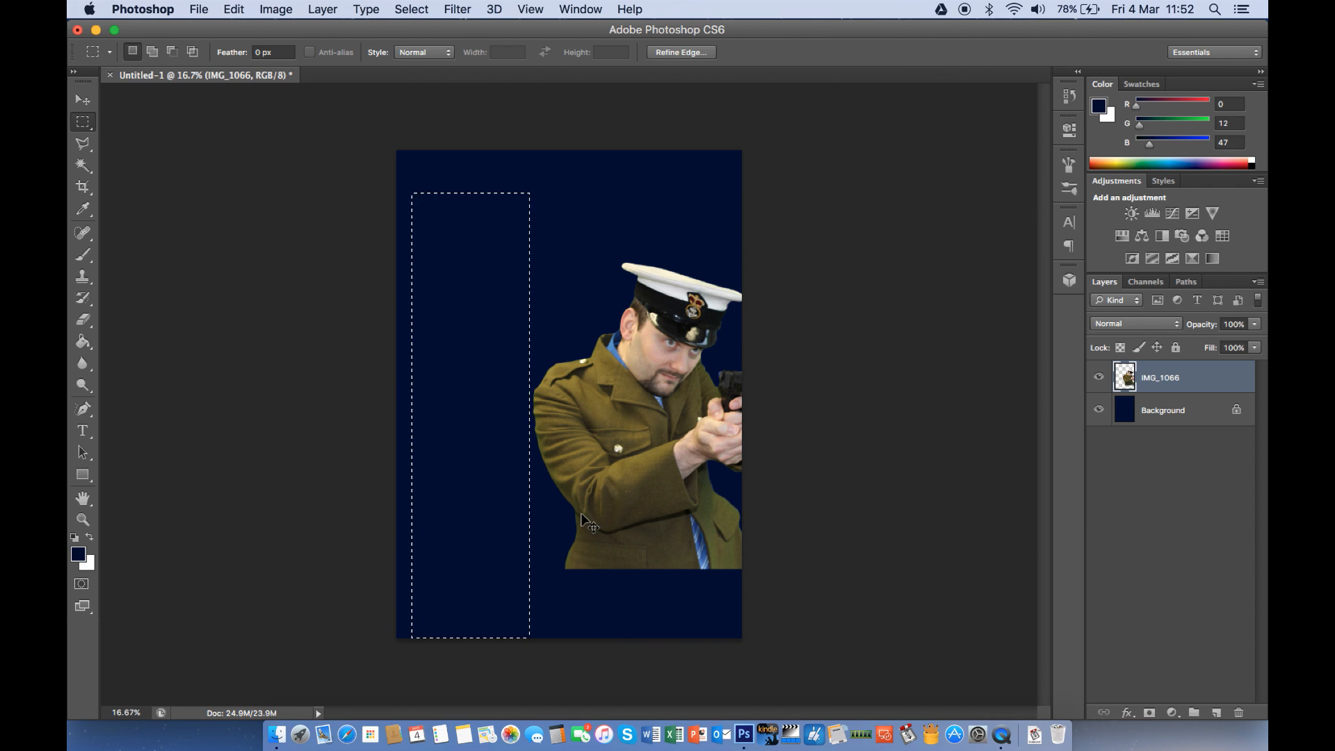
pyautogui.press('super+d')
pyautogui.moveTo(626, 497); pyautogui.dragTo(490, 394)
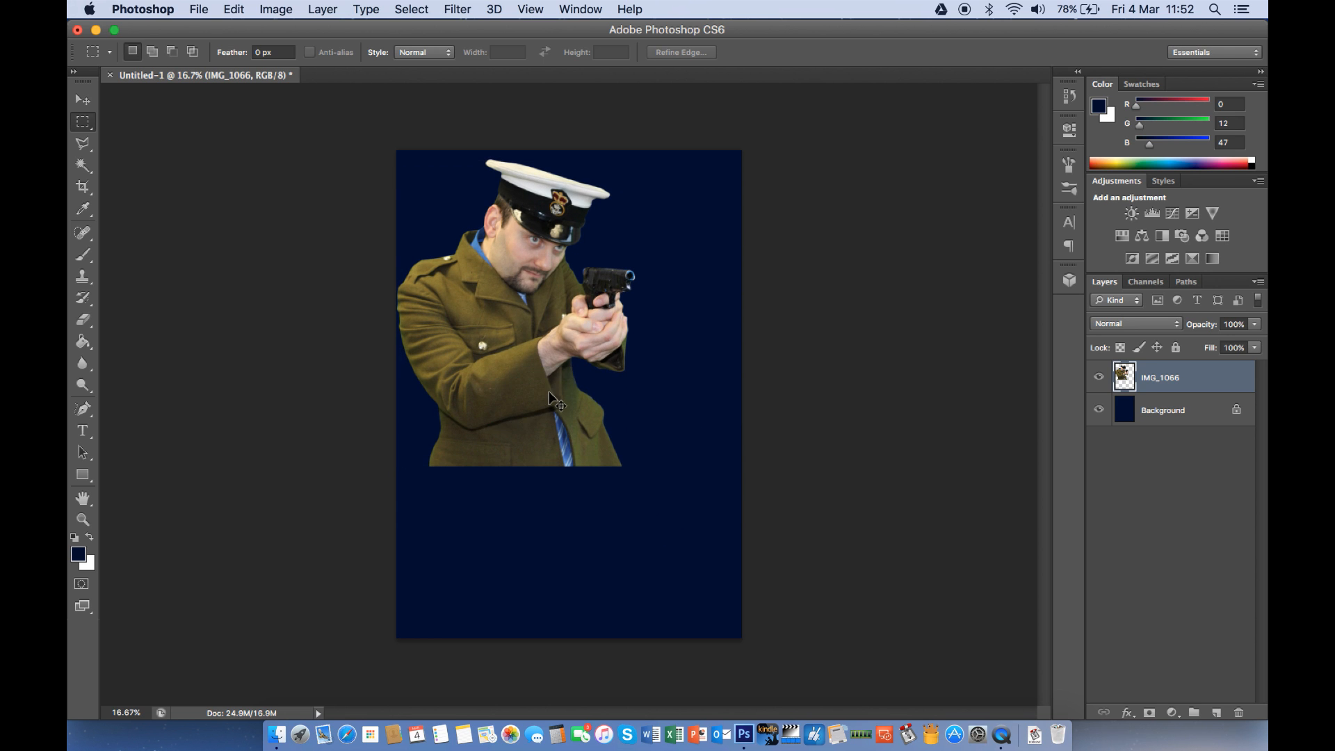
# Switch to Finder and preview the poster sketch Scan 29 Jan 2016, 15.13.pdf
pyautogui.press('super+Tab')
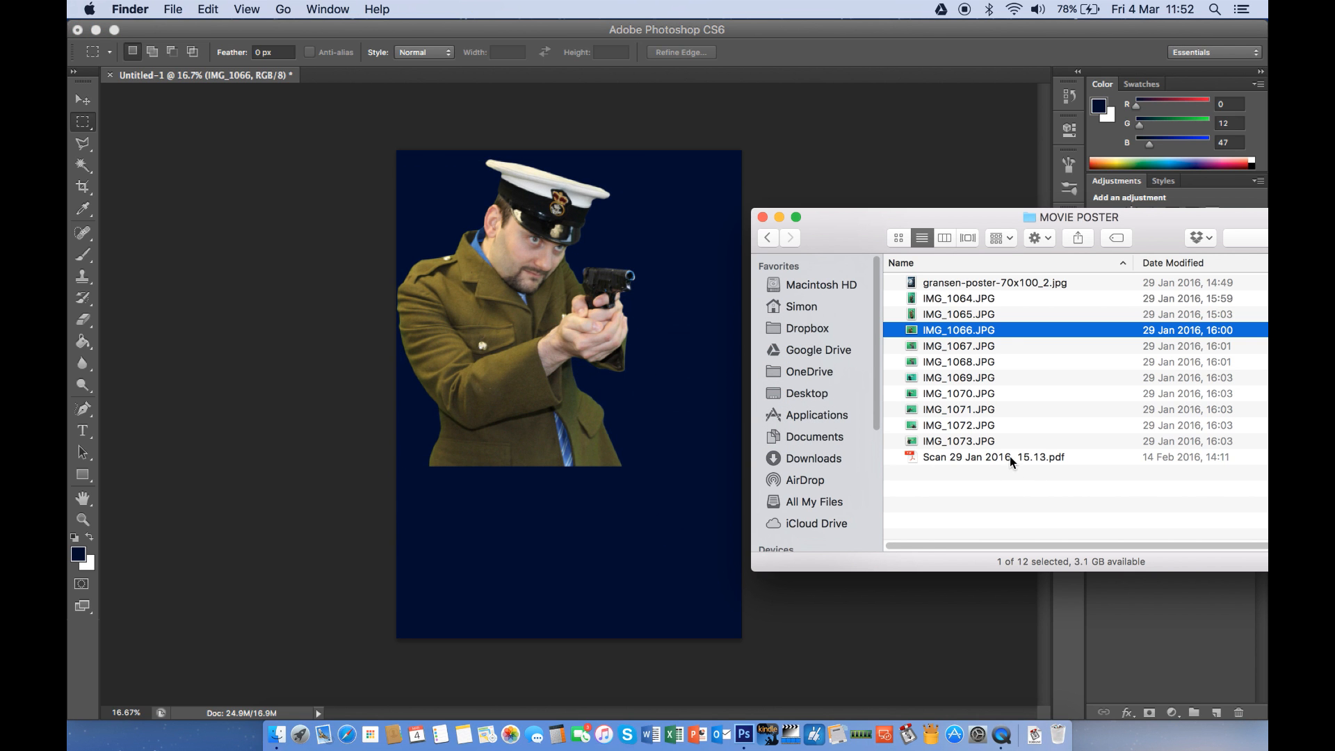
pyautogui.click(1010, 456)
pyautogui.press('space')
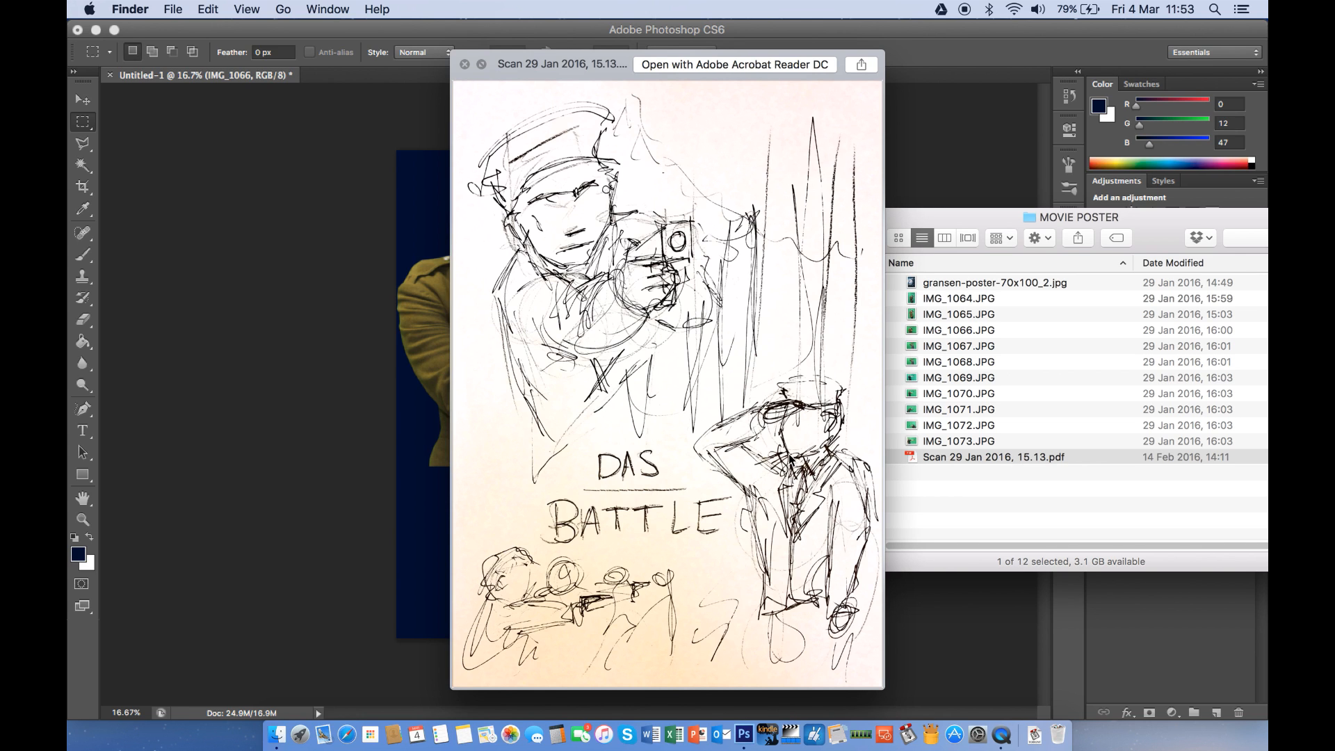
# Preview the photos in the MOVIE POSTER folder and compare the saluting officer shots IMG_1067.JPG and IMG_1068.JPG
pyautogui.click(968, 222)
pyautogui.press('Up')
pyautogui.press('Up')
pyautogui.press('Up')
pyautogui.press('Up')
pyautogui.press('Up')
pyautogui.press('Up')
pyautogui.press('Up')
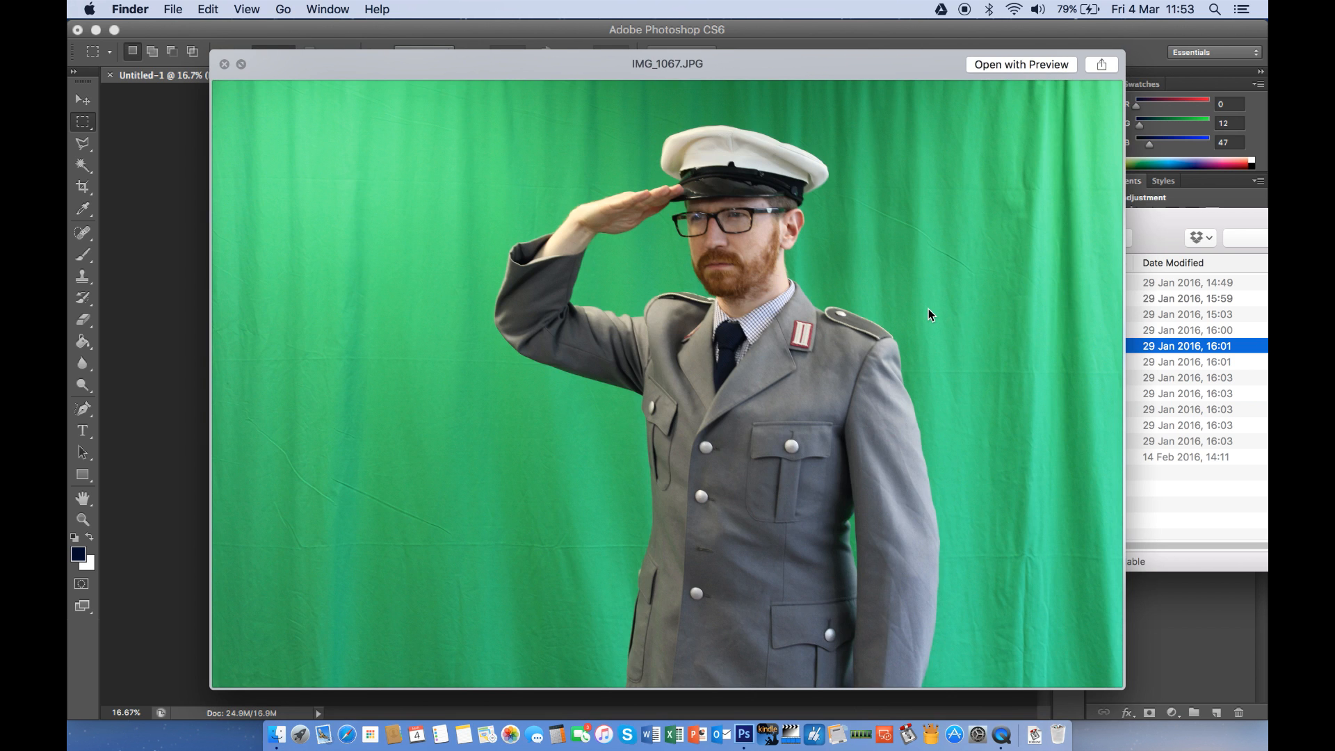
pyautogui.press('Down')
pyautogui.press('Up')
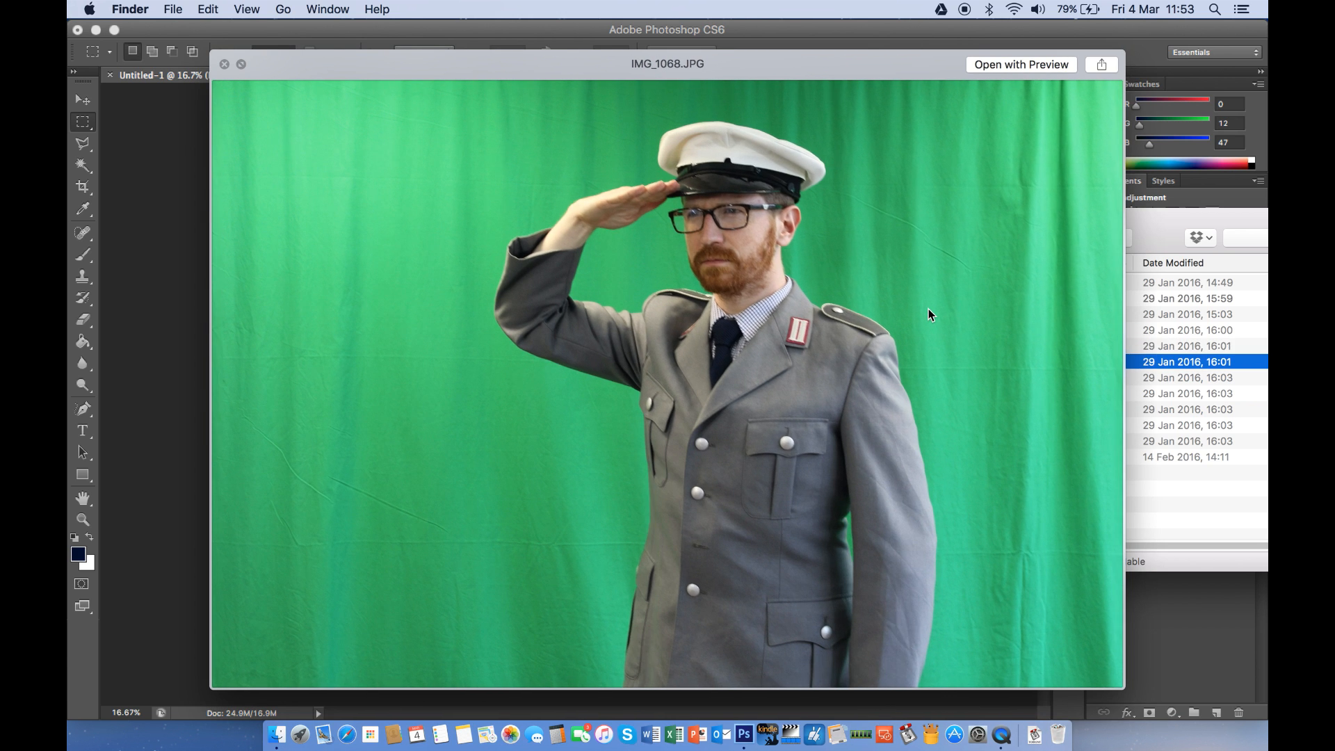
pyautogui.press('Down')
pyautogui.press('Up')
pyautogui.press('space')
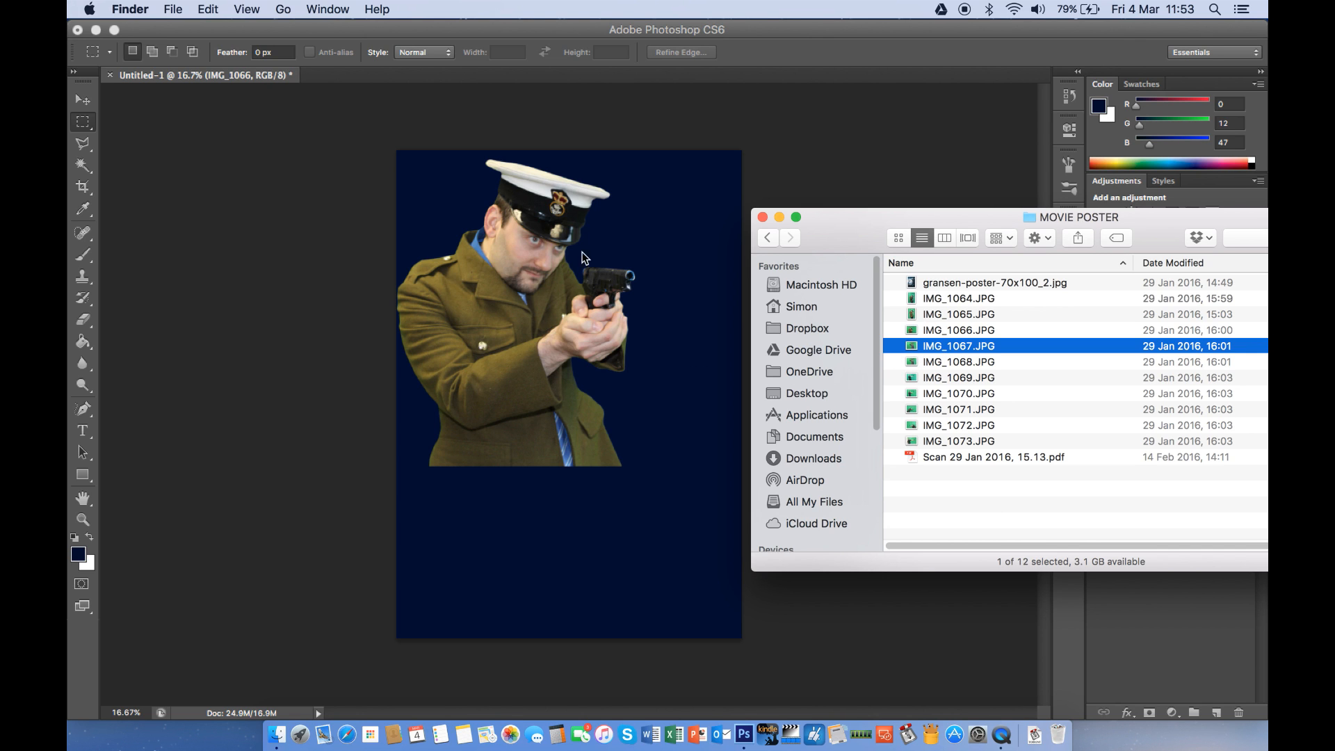
# Switch back to Photoshop, start placing an image, and browse to HTR > 0 TAVY COLLEGE > YOU TUBE > MOVIE POSTER
pyautogui.click(651, 32)
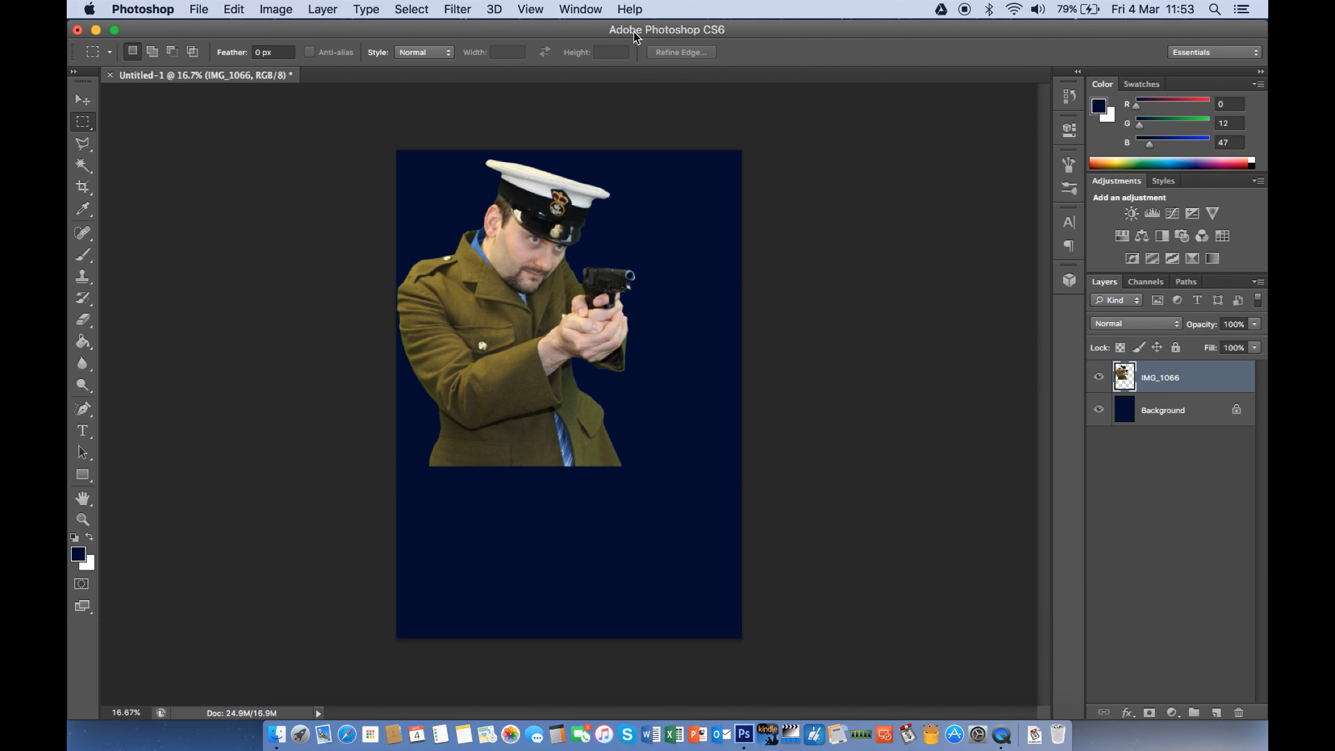
pyautogui.click(201, 9)
pyautogui.click(257, 285)
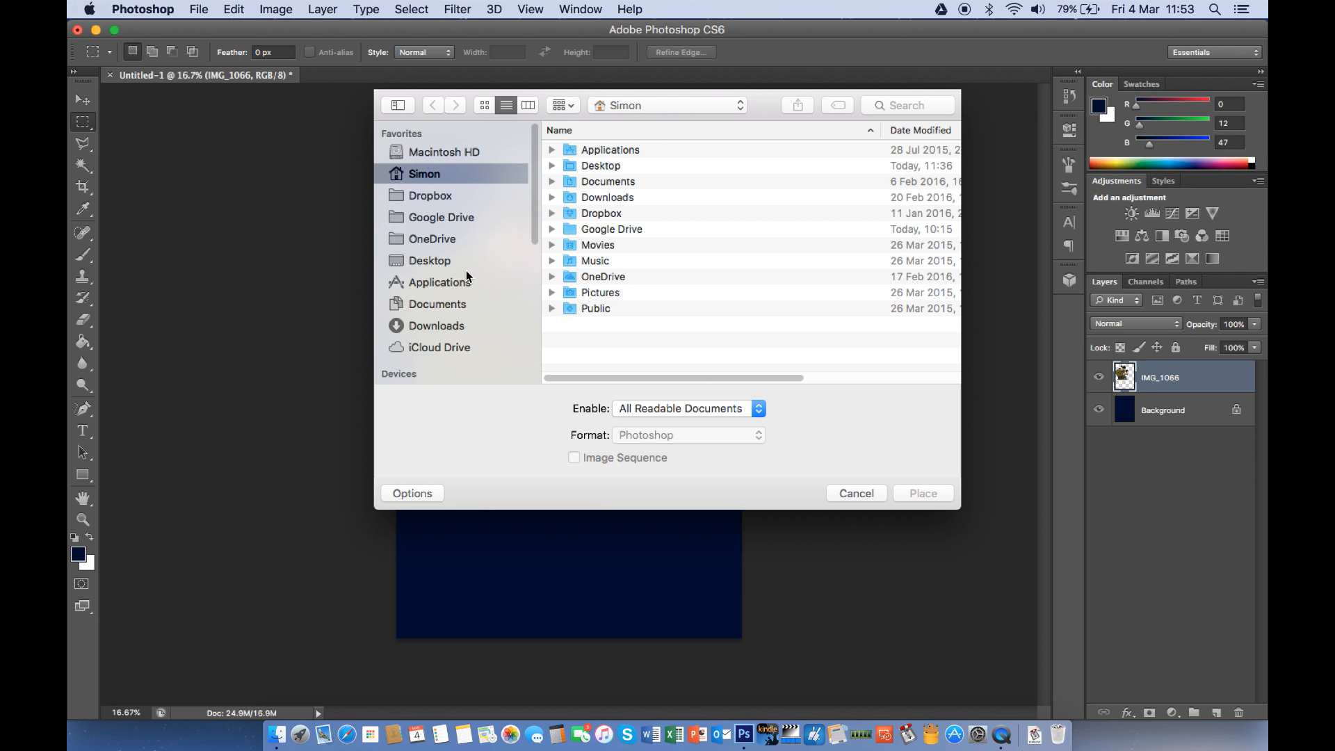
pyautogui.moveTo(536, 202); pyautogui.dragTo(536, 288)
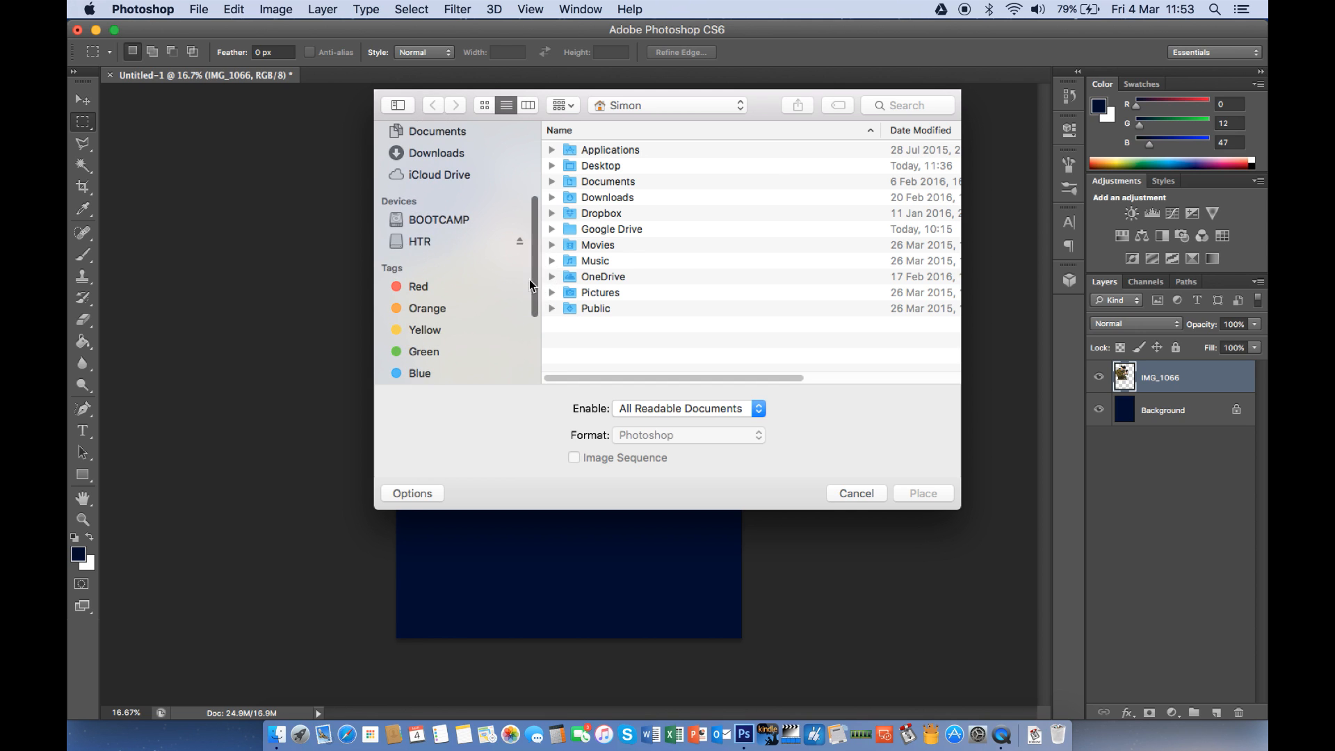
pyautogui.click(420, 241)
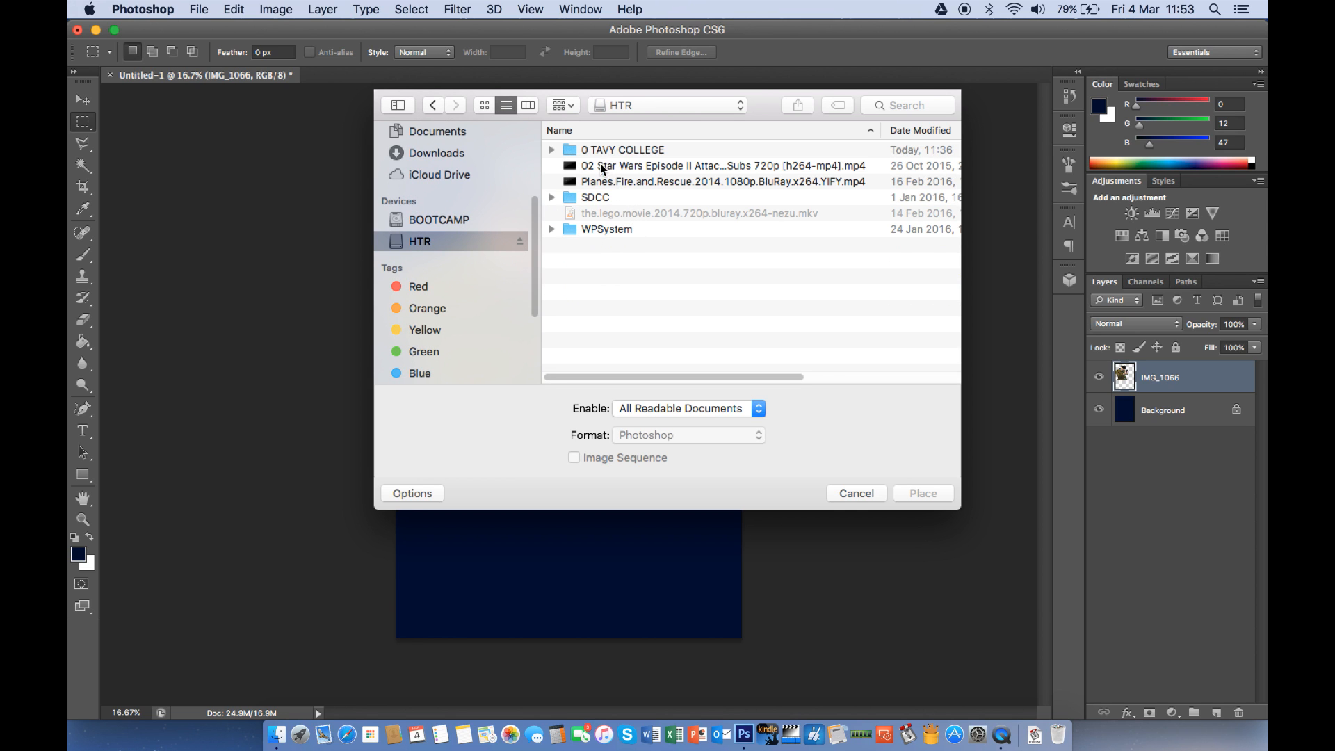
pyautogui.doubleClick(595, 150)
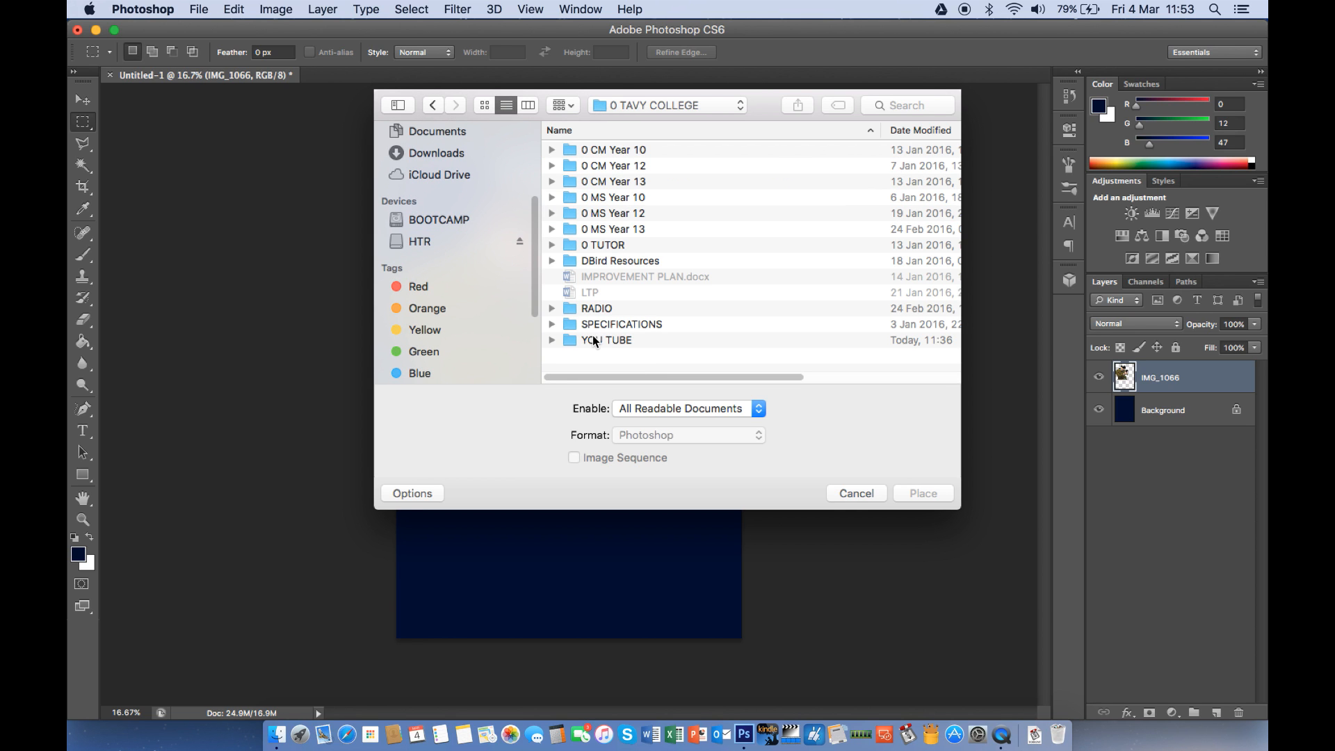
pyautogui.doubleClick(593, 341)
pyautogui.doubleClick(584, 147)
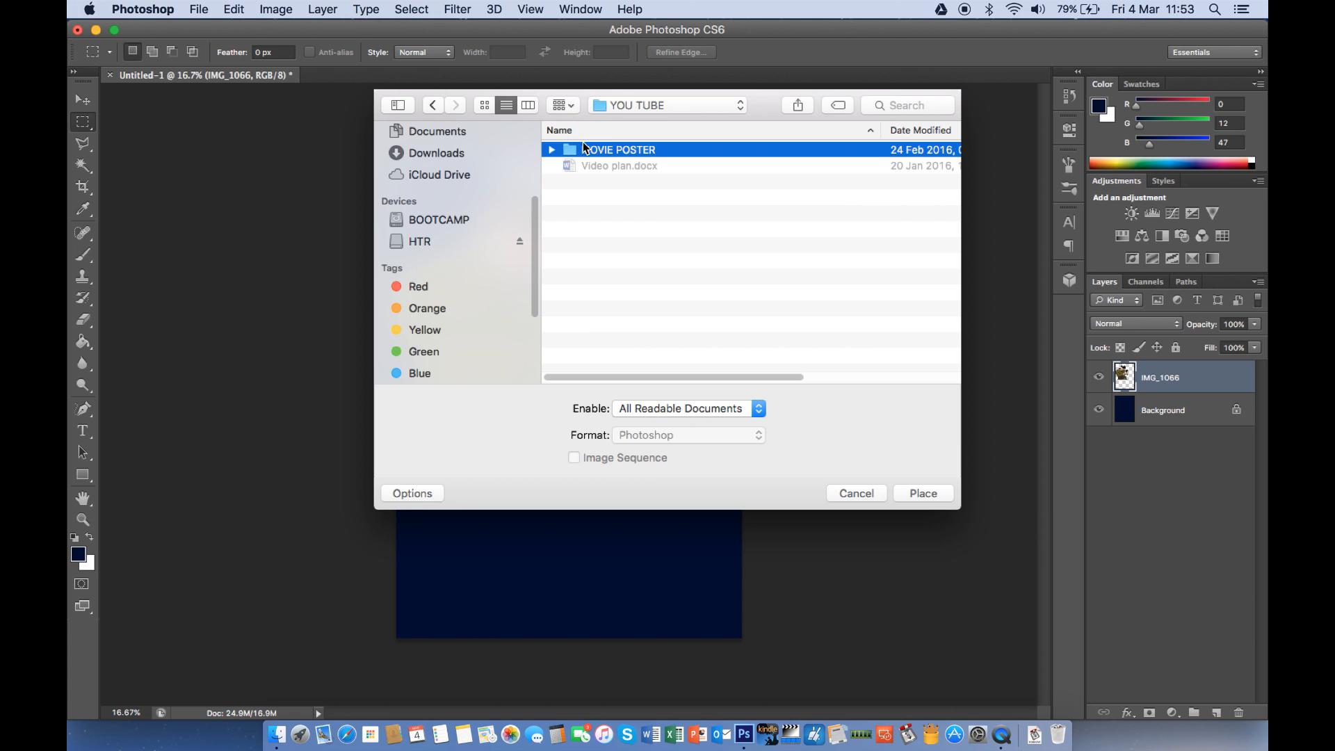
# Preview the saluting officer photo IMG_1067.JPG and place it into the poster document
pyautogui.click(593, 211)
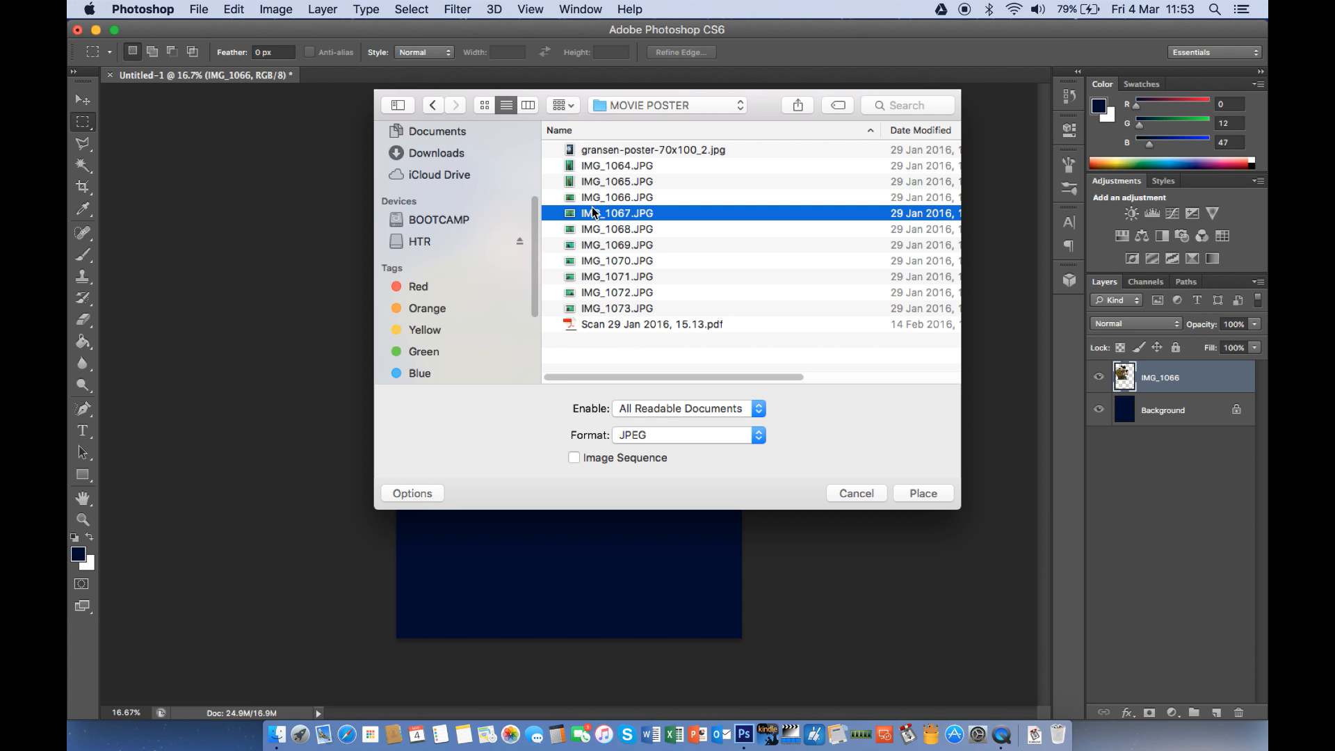
pyautogui.press('space')
pyautogui.press('Down')
pyautogui.press('Up')
pyautogui.press('space')
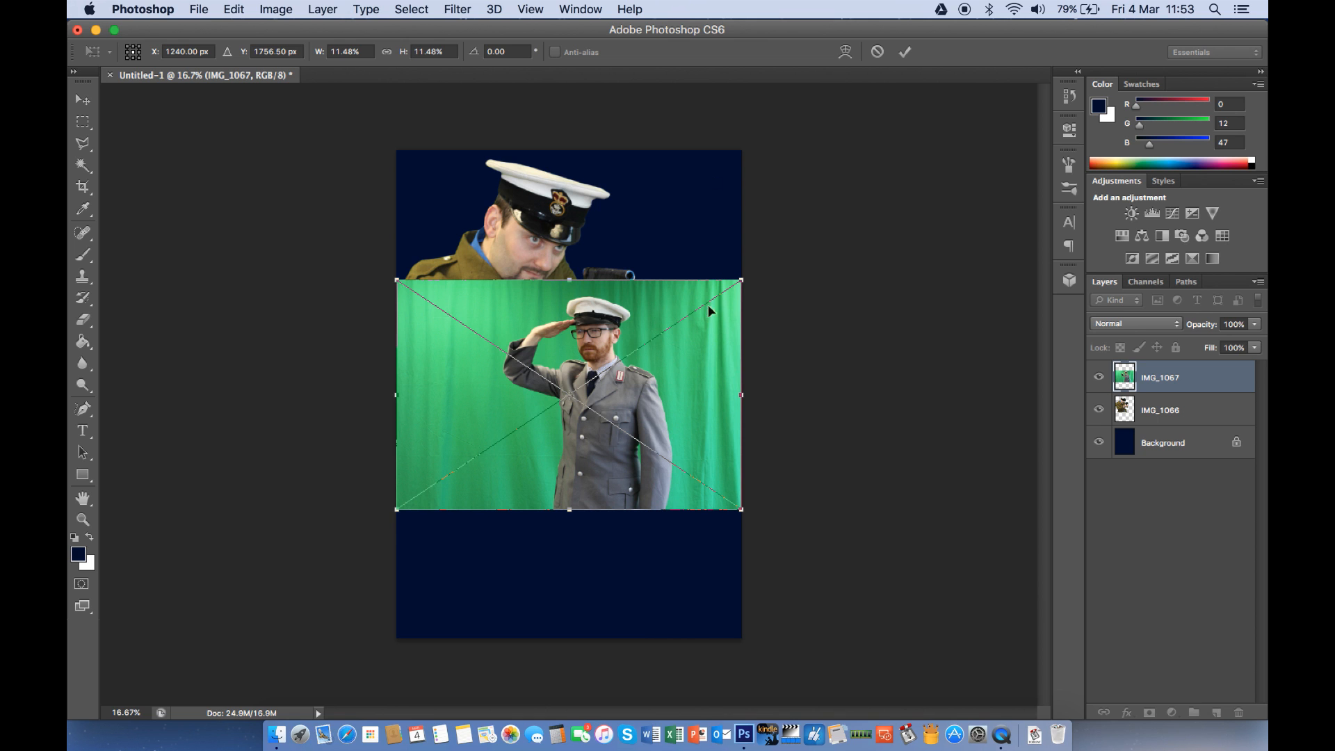
# Switch to Finder, check the saluting figure's position in the sketch Scan 29 Jan 2016, 15.13.pdf, and return to Photoshop
pyautogui.press('super+Tab')
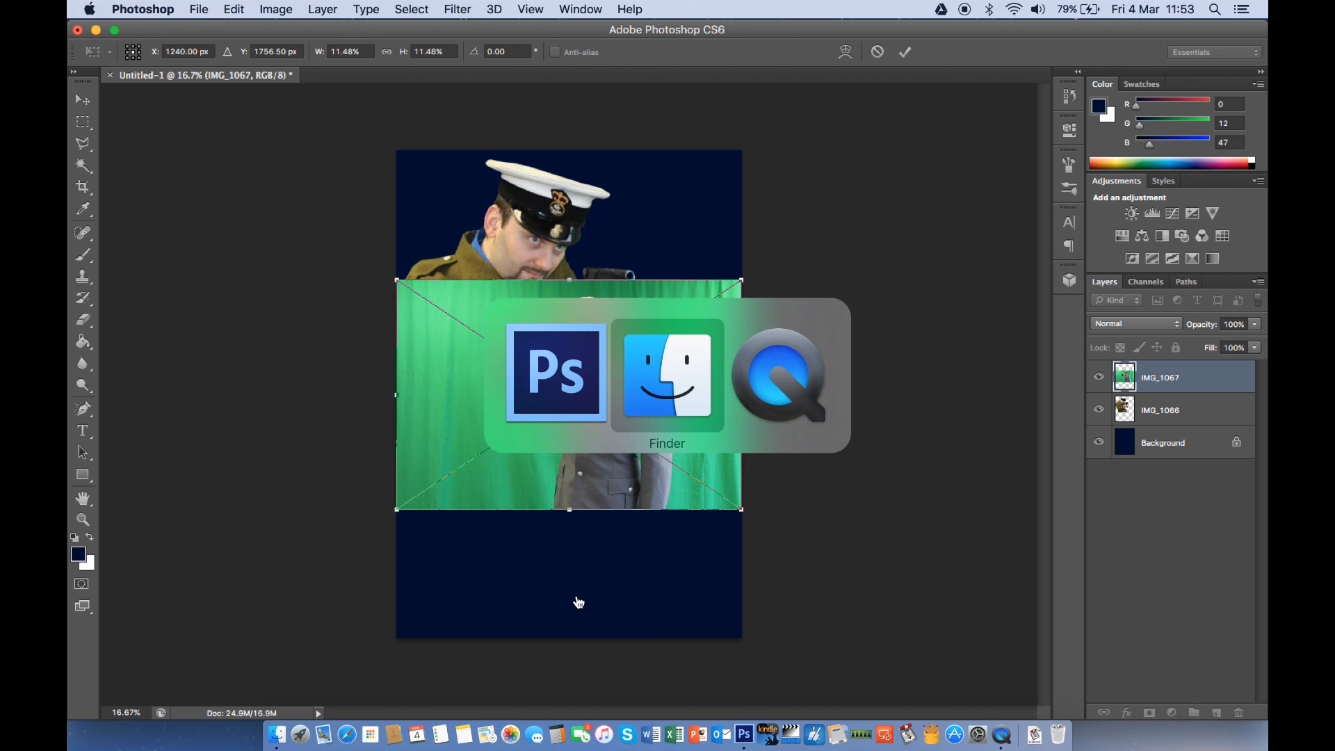
pyautogui.click(984, 459)
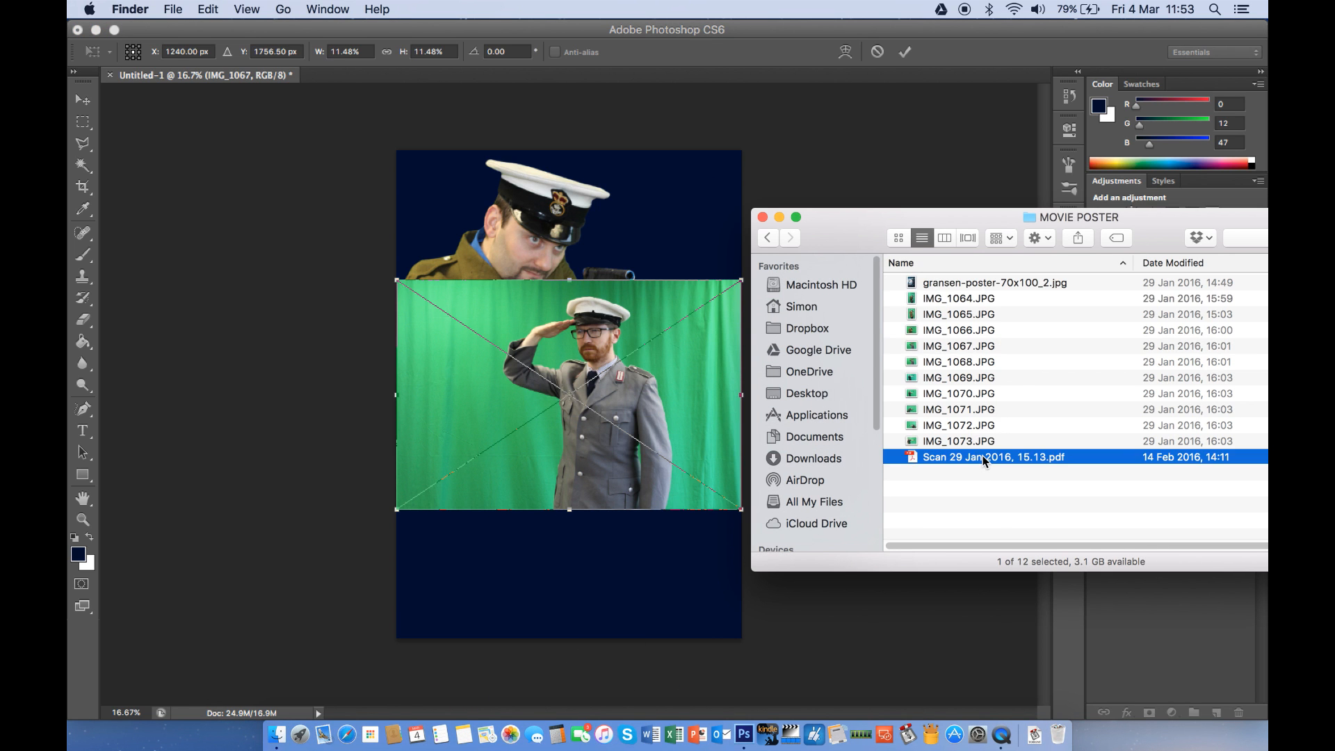
pyautogui.press('space')
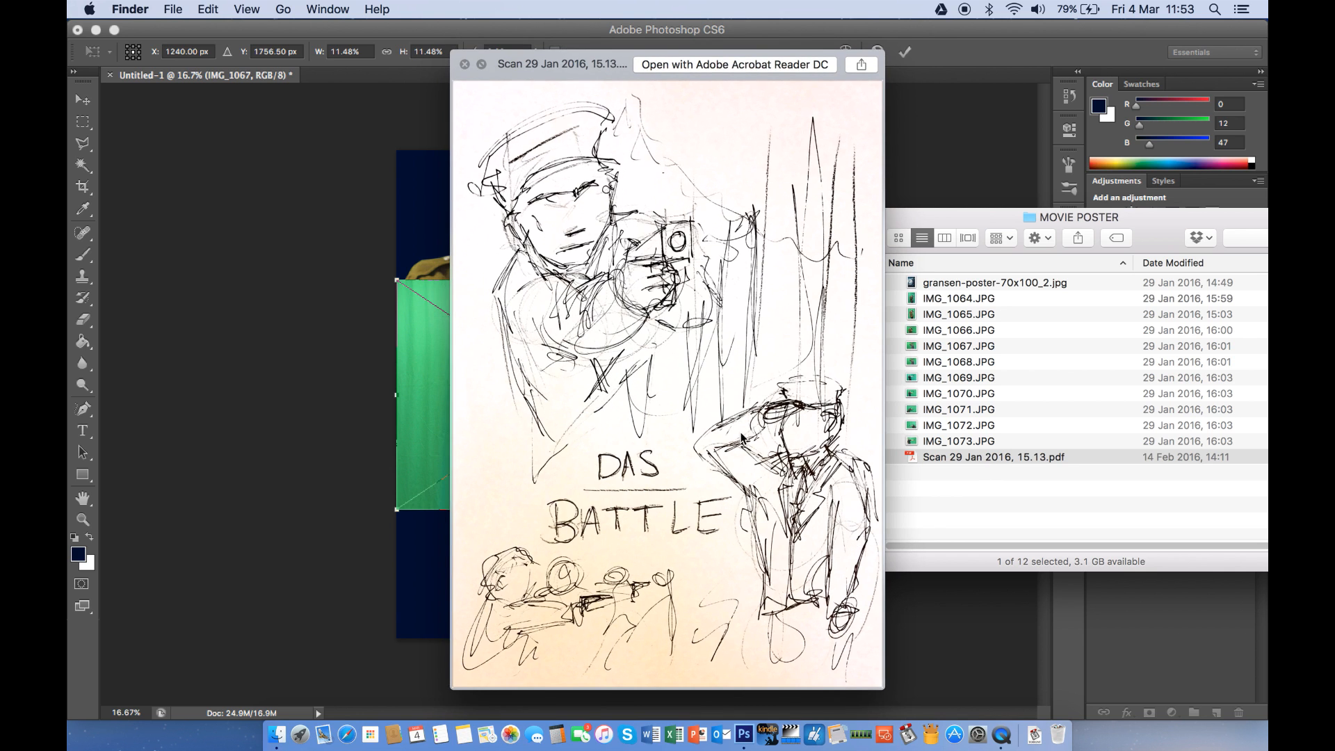
pyautogui.press('space')
pyautogui.click(689, 408)
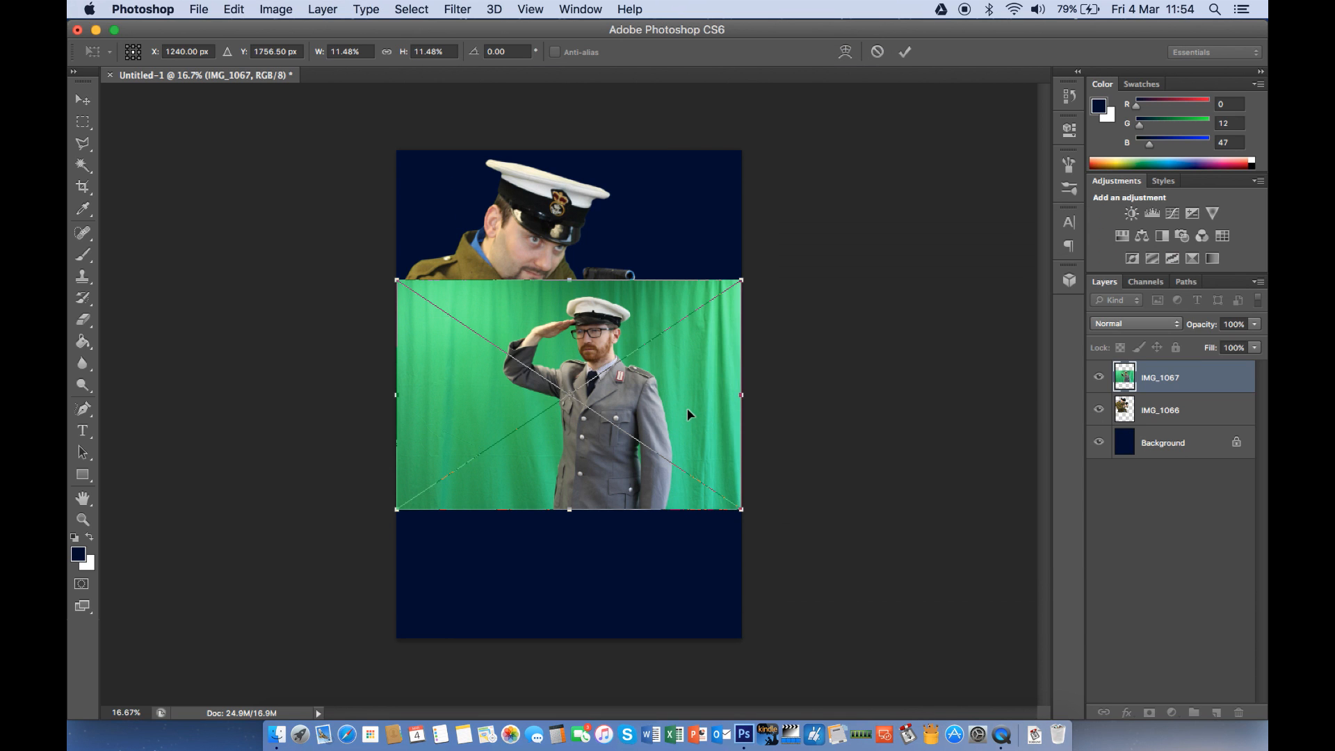
# Move the placed IMG_1067 photo to the page's lower right, enlarge it to about 14.8%, and commit the placement
pyautogui.moveTo(680, 401); pyautogui.dragTo(729, 526)
pyautogui.moveTo(449, 411); pyautogui.dragTo(361, 353)
pyautogui.moveTo(652, 477); pyautogui.dragTo(688, 468)
pyautogui.moveTo(395, 356); pyautogui.dragTo(379, 341)
pyautogui.moveTo(652, 523); pyautogui.dragTo(671, 523)
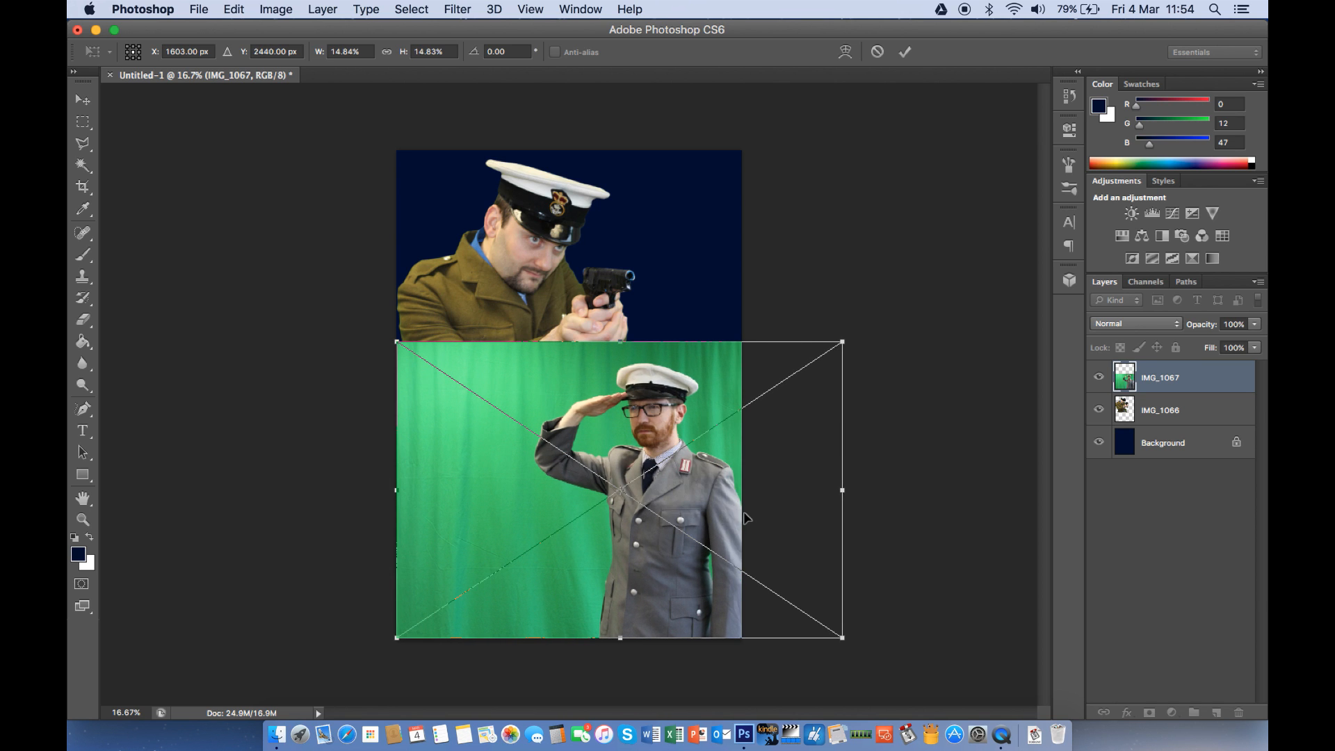
pyautogui.press('m')
pyautogui.press('Return')
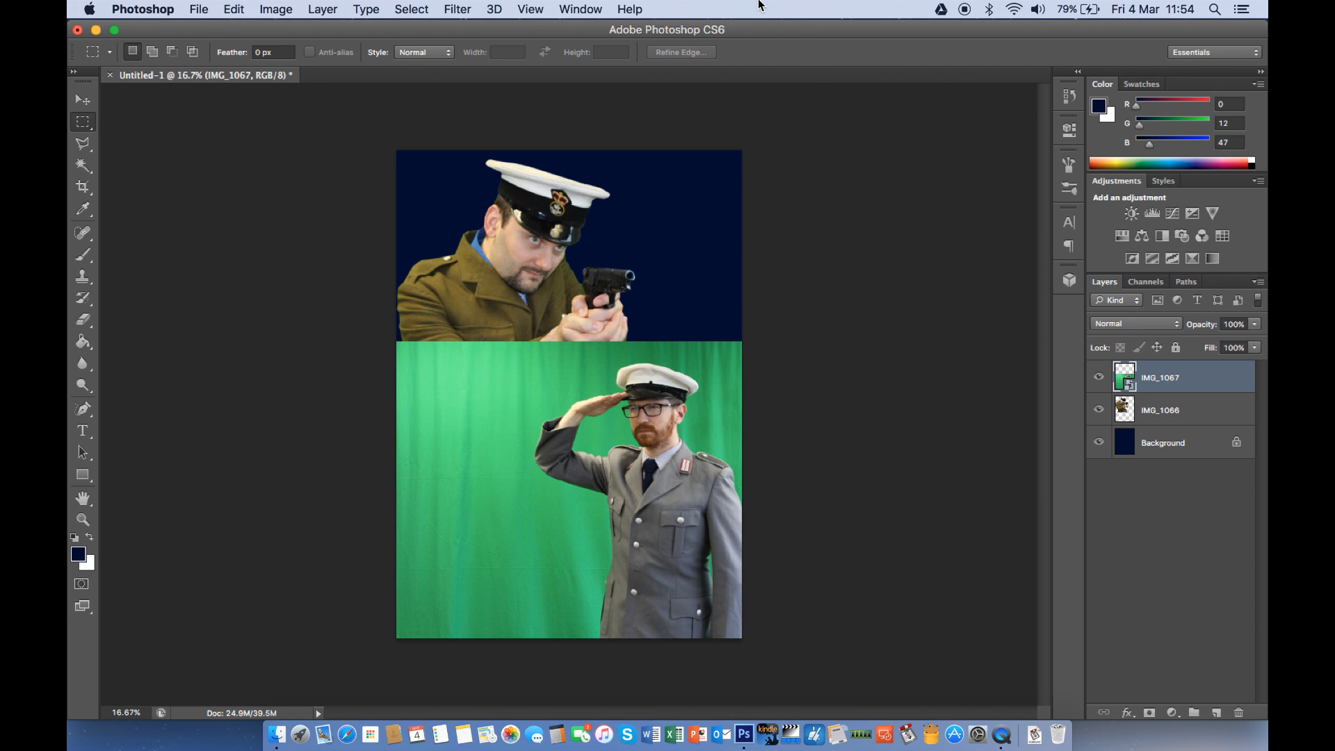
# Activate the Magic Wand tool for selecting the green backdrop around the saluting officer
pyautogui.press('super+equal')
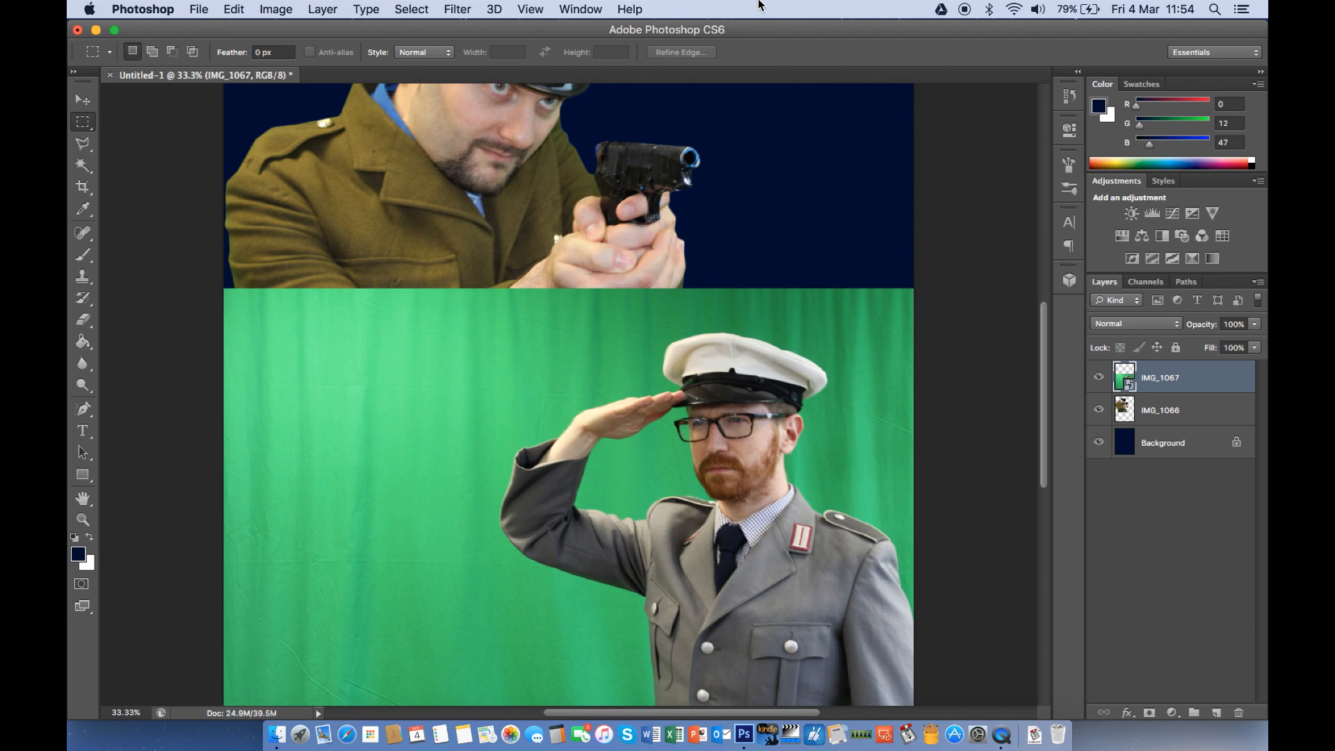
pyautogui.scroll(-10, 754, 218)
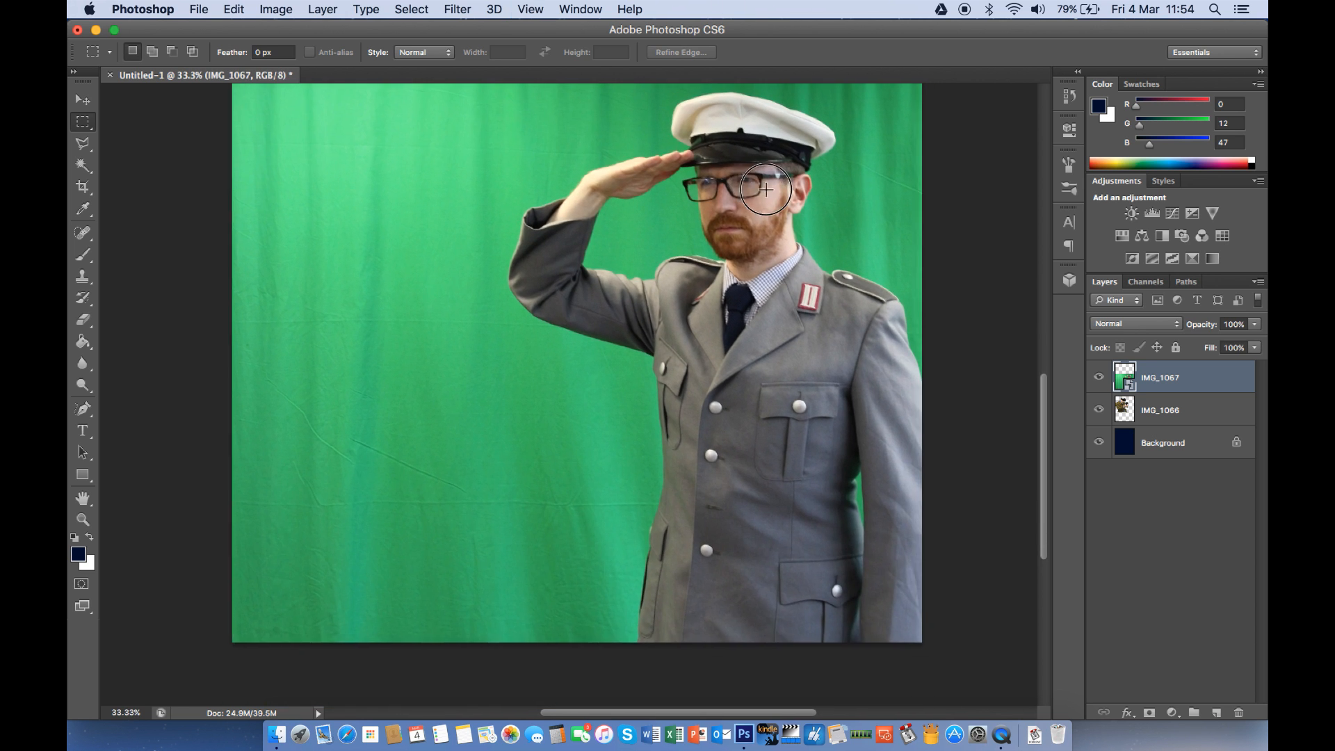
pyautogui.scroll(1, 754, 217)
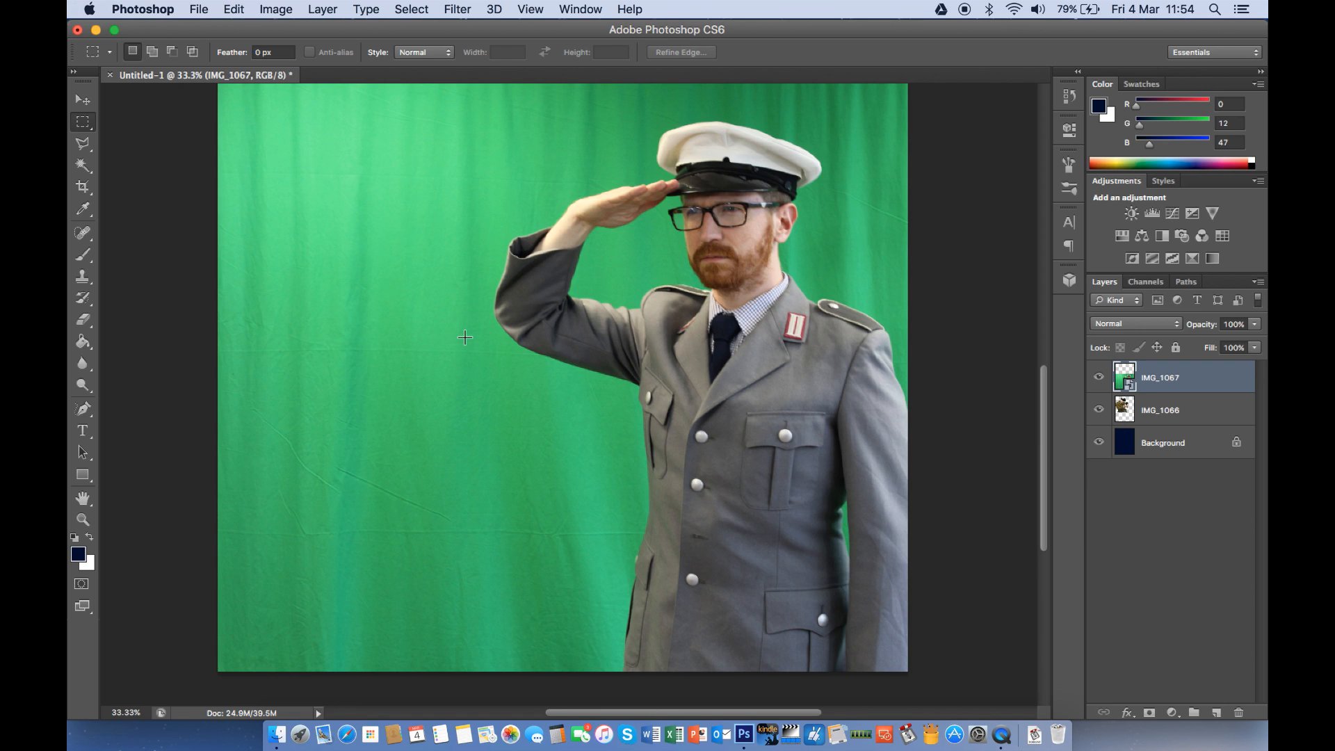
pyautogui.click(91, 169)
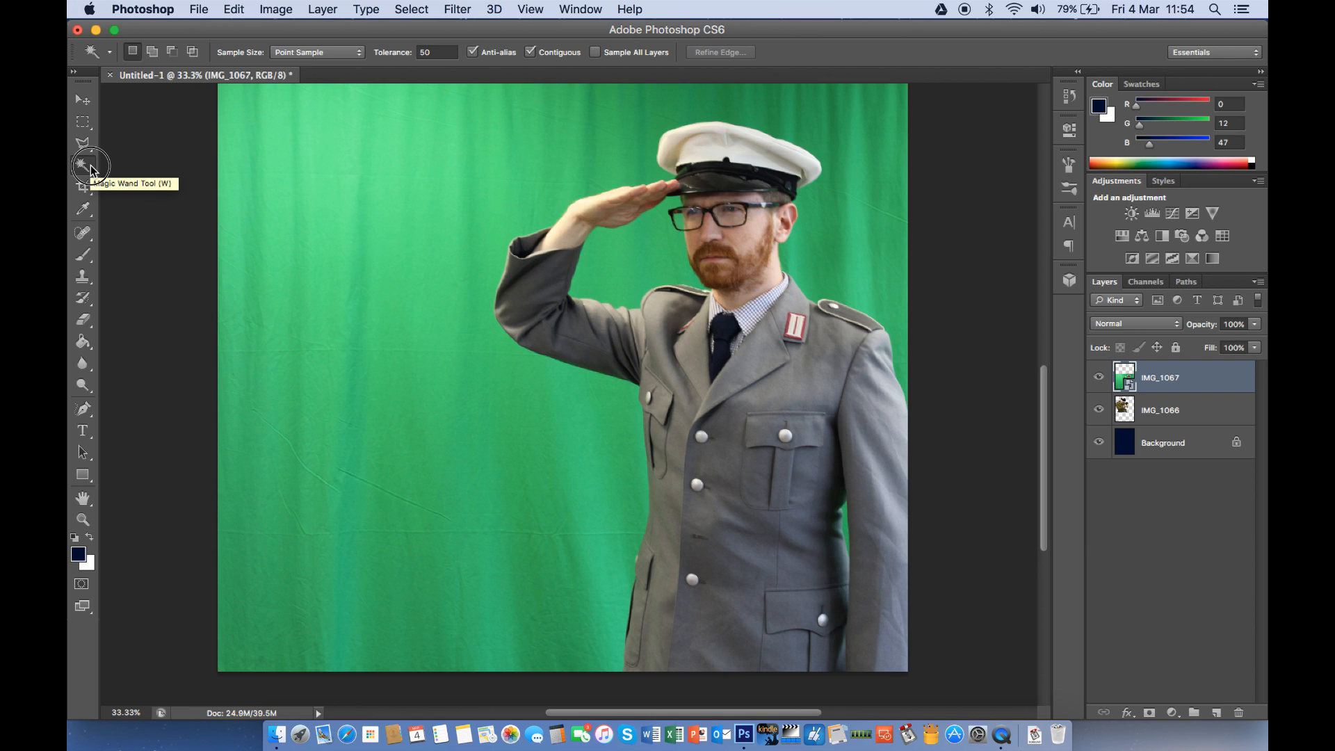
pyautogui.click(91, 170)
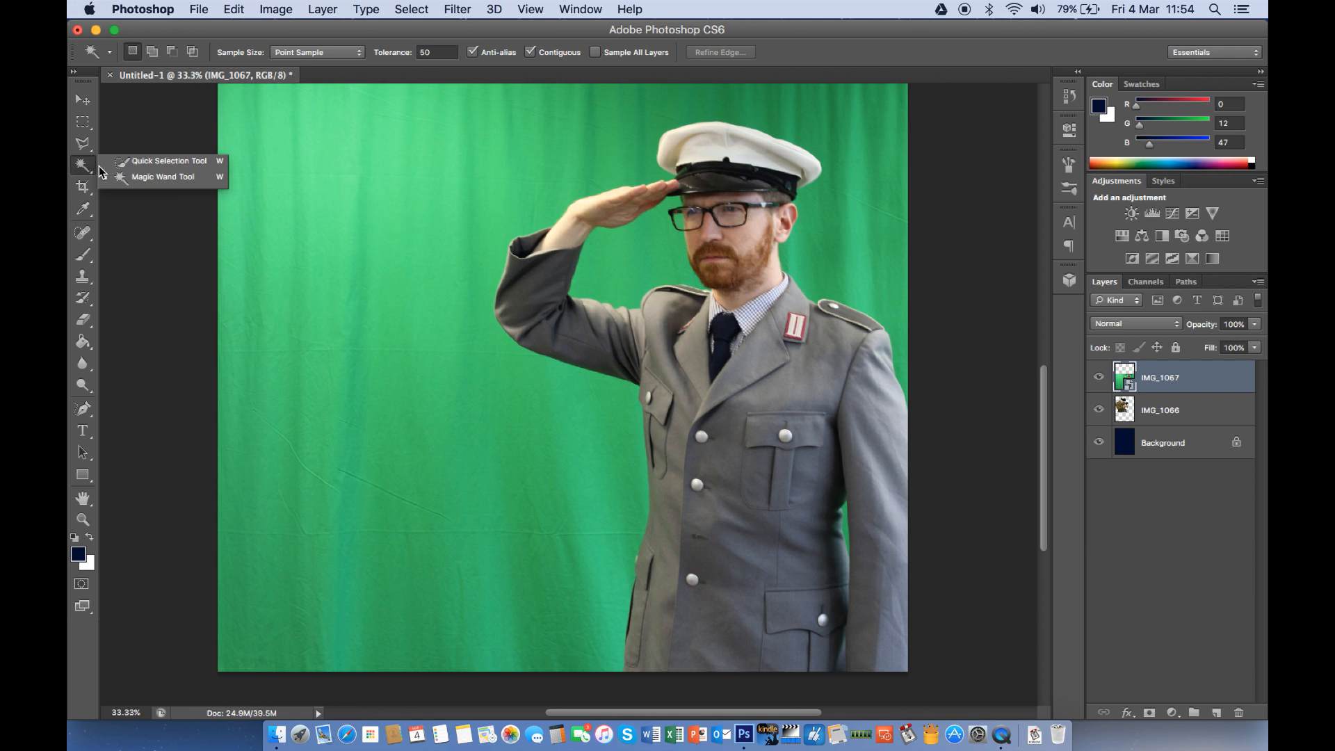
pyautogui.click(162, 178)
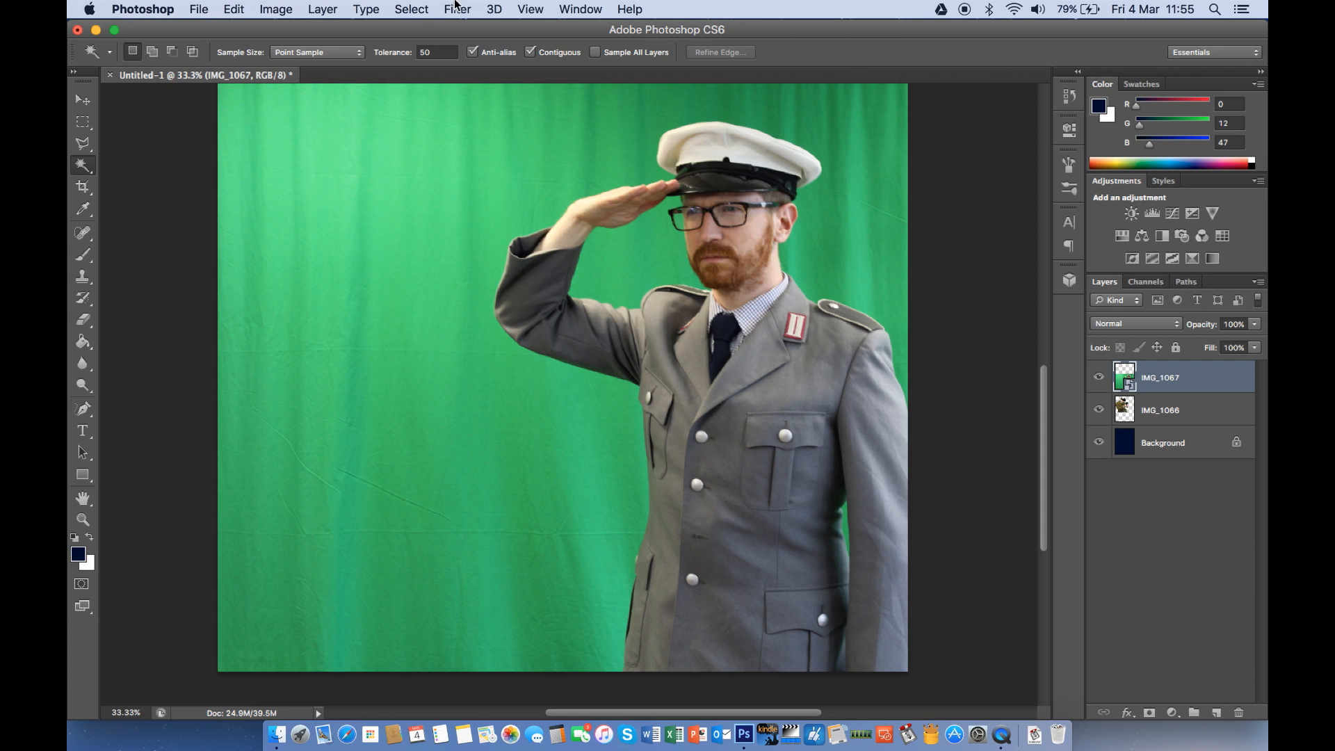
# Try selecting the green backdrop beside the saluting officer with a Magic Wand tolerance of 32
pyautogui.click(442, 52)
pyautogui.write('32')
pyautogui.press('Return')
pyautogui.click(454, 399)
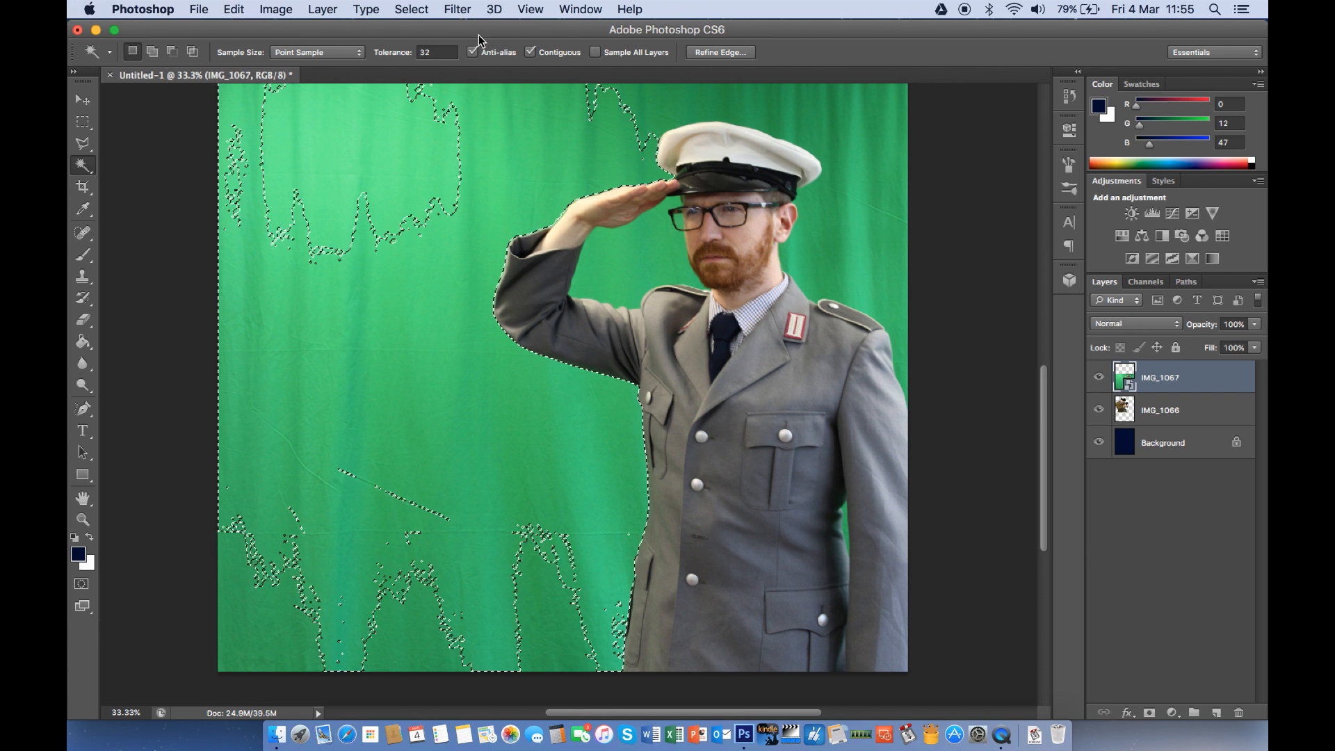
# Raise the tolerance to 50, clear the selection, and try selecting the green backdrop again
pyautogui.click(438, 52)
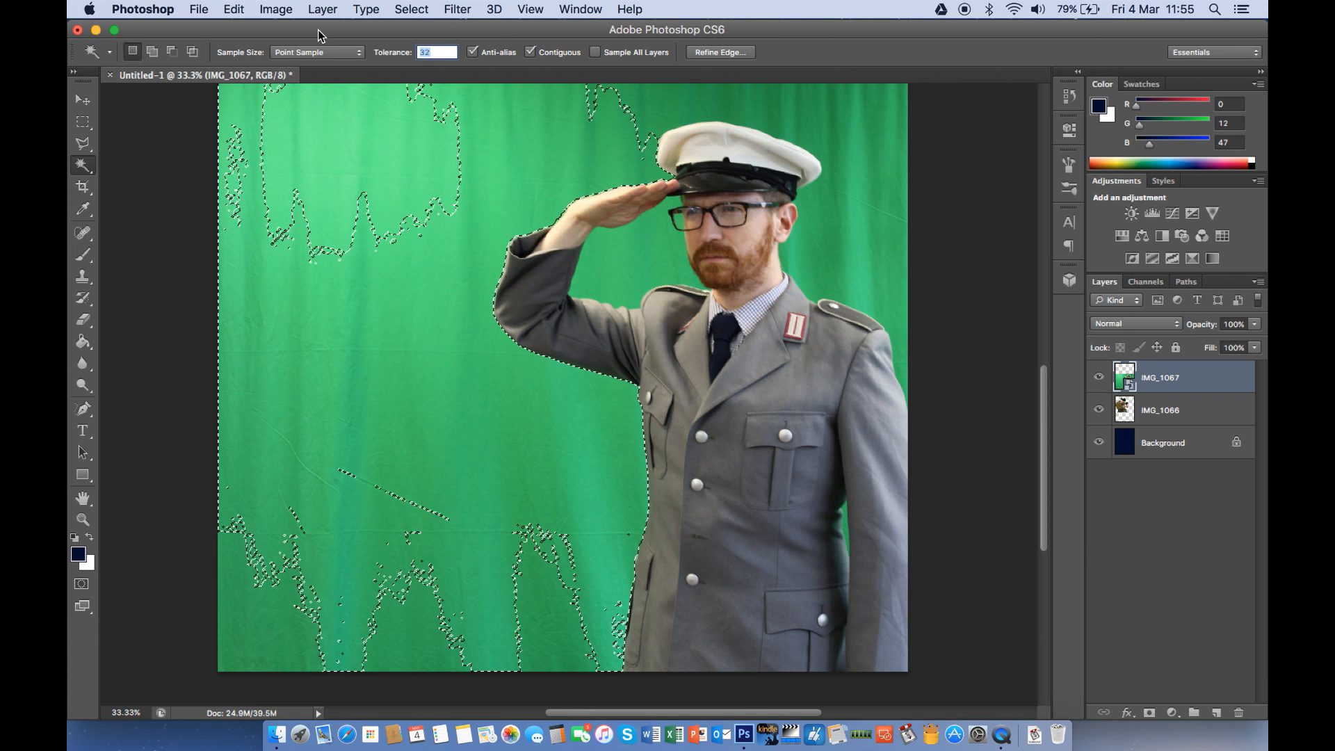
pyautogui.write('50')
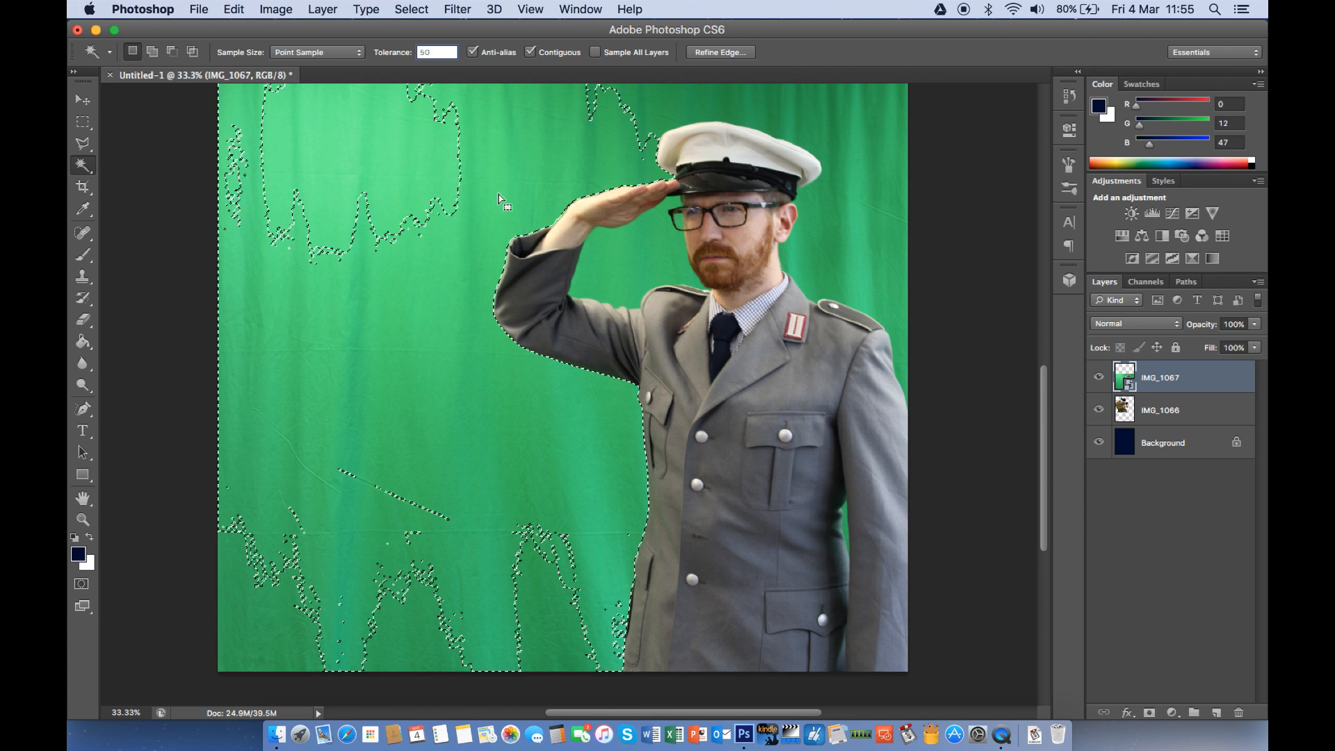
pyautogui.press('super+d')
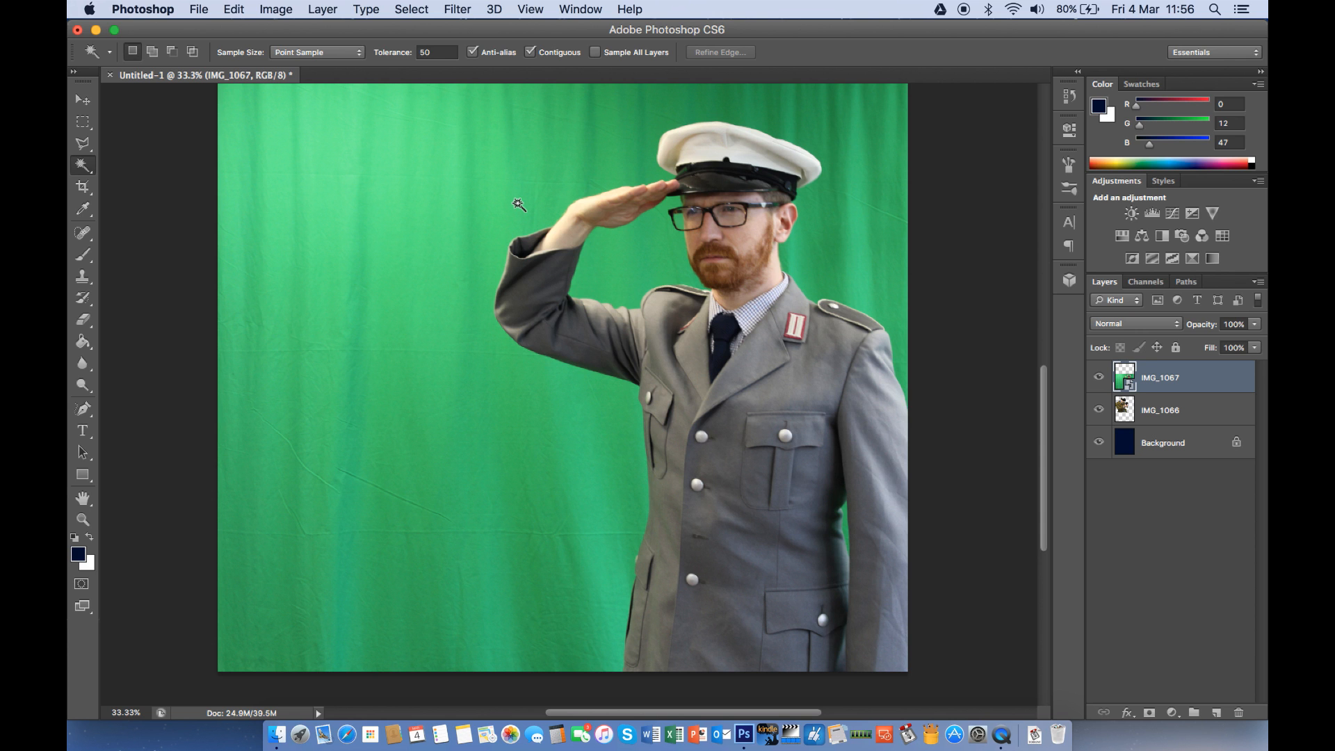
pyautogui.click(518, 204)
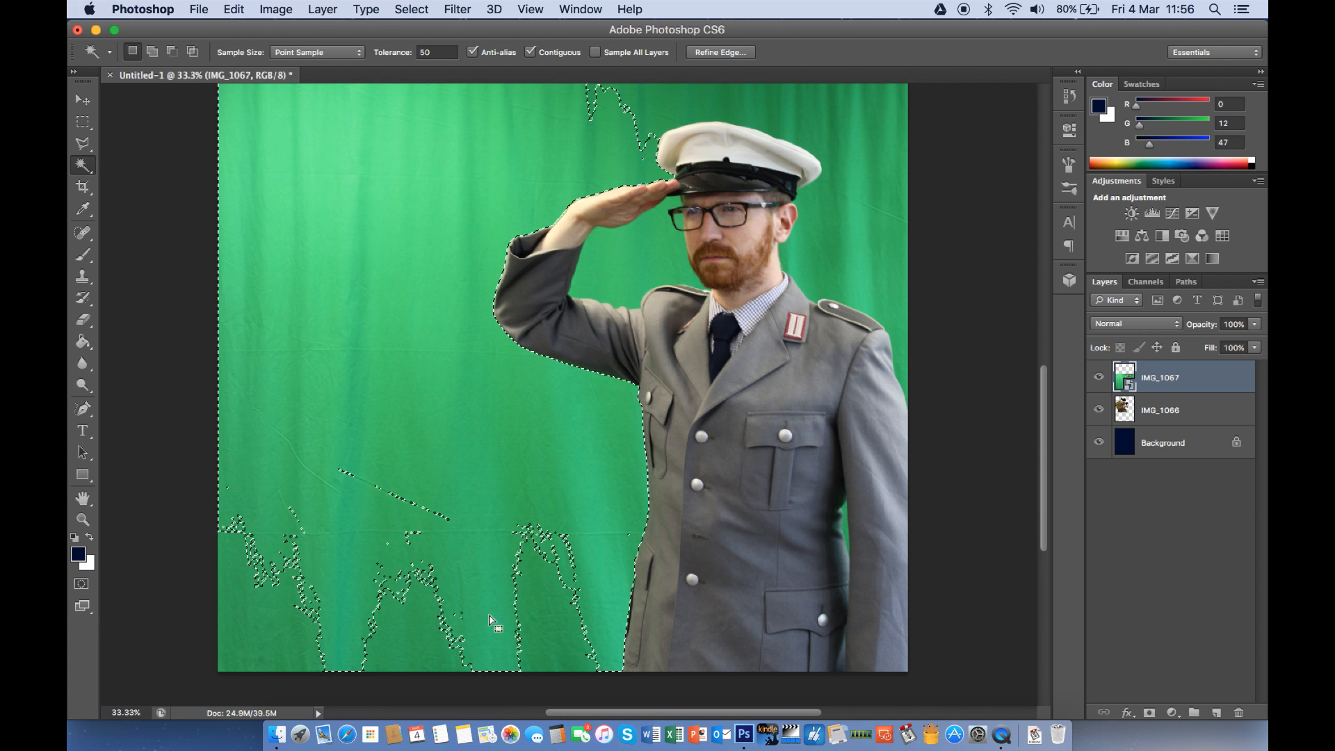
# Set the tolerance to 75, select the green backdrop, and add the green gaps inside the saluting arm and beside the lowered arm
pyautogui.click(448, 52)
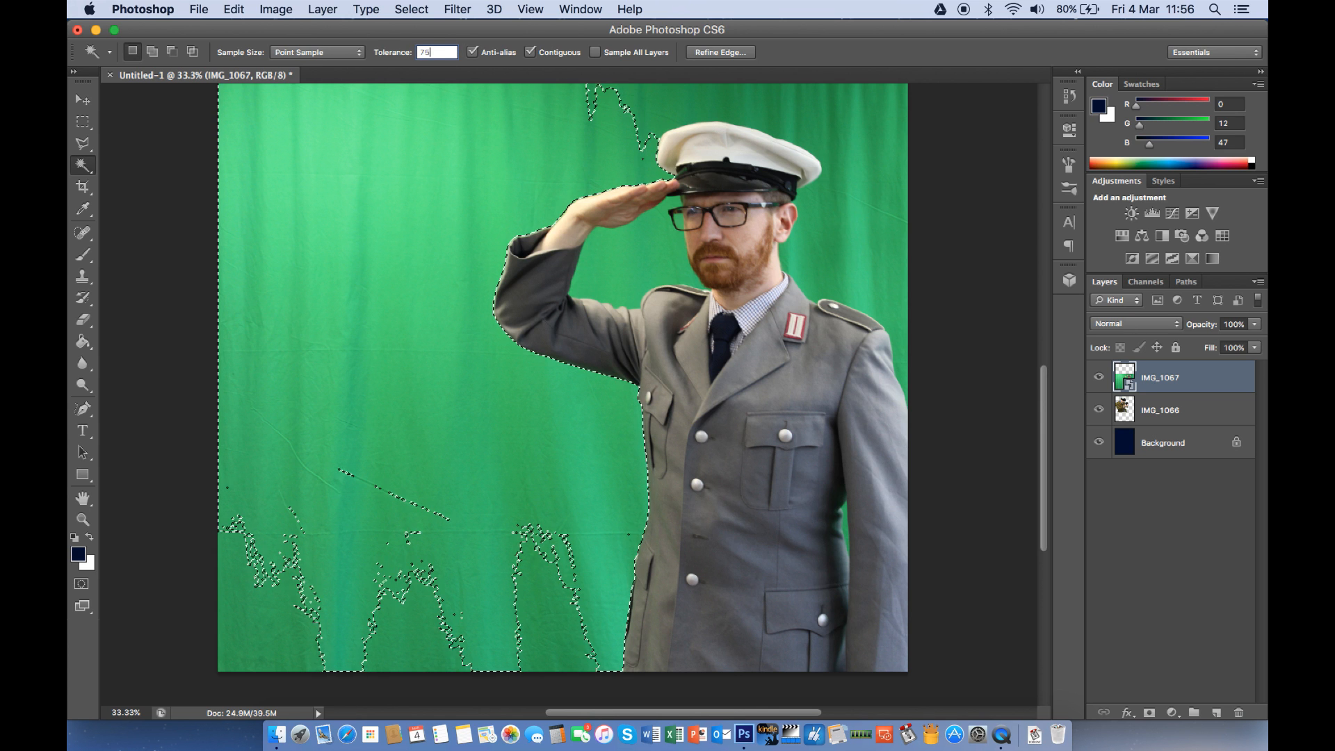
pyautogui.write('75')
pyautogui.click(491, 395)
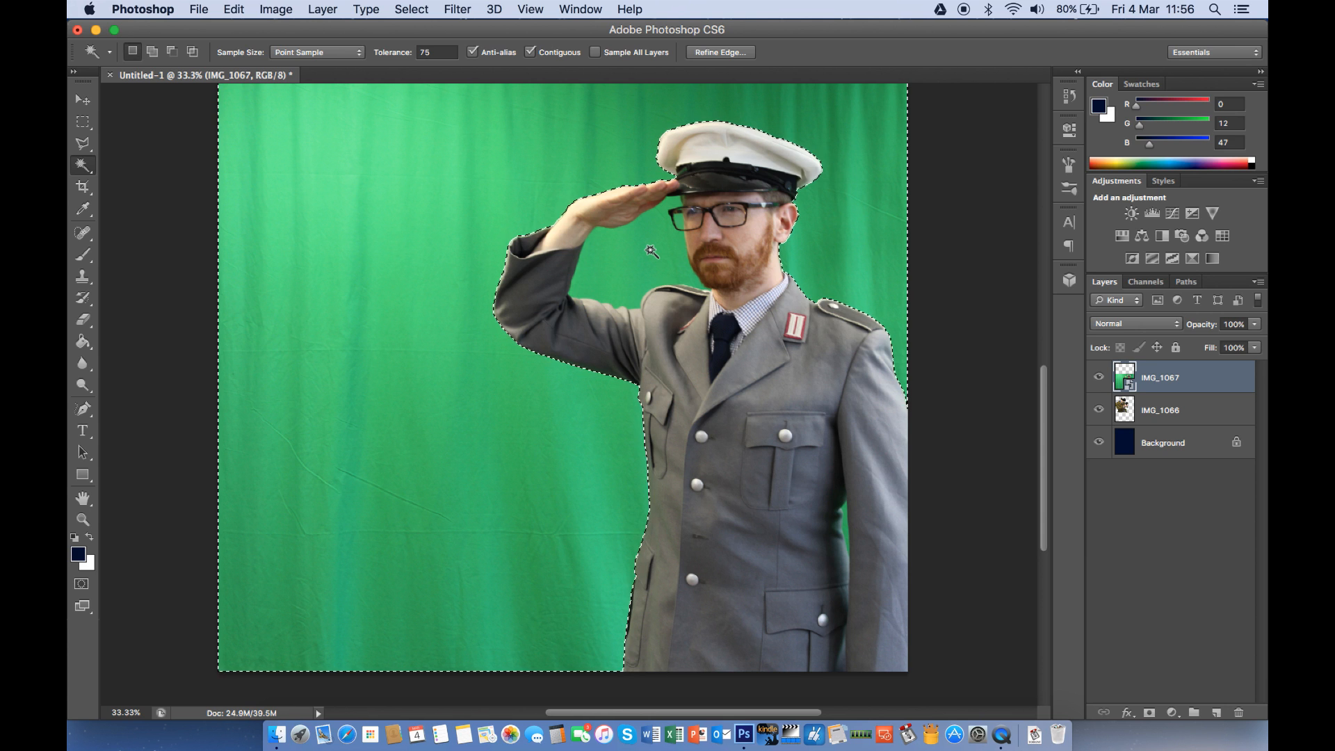
pyautogui.press('shift')
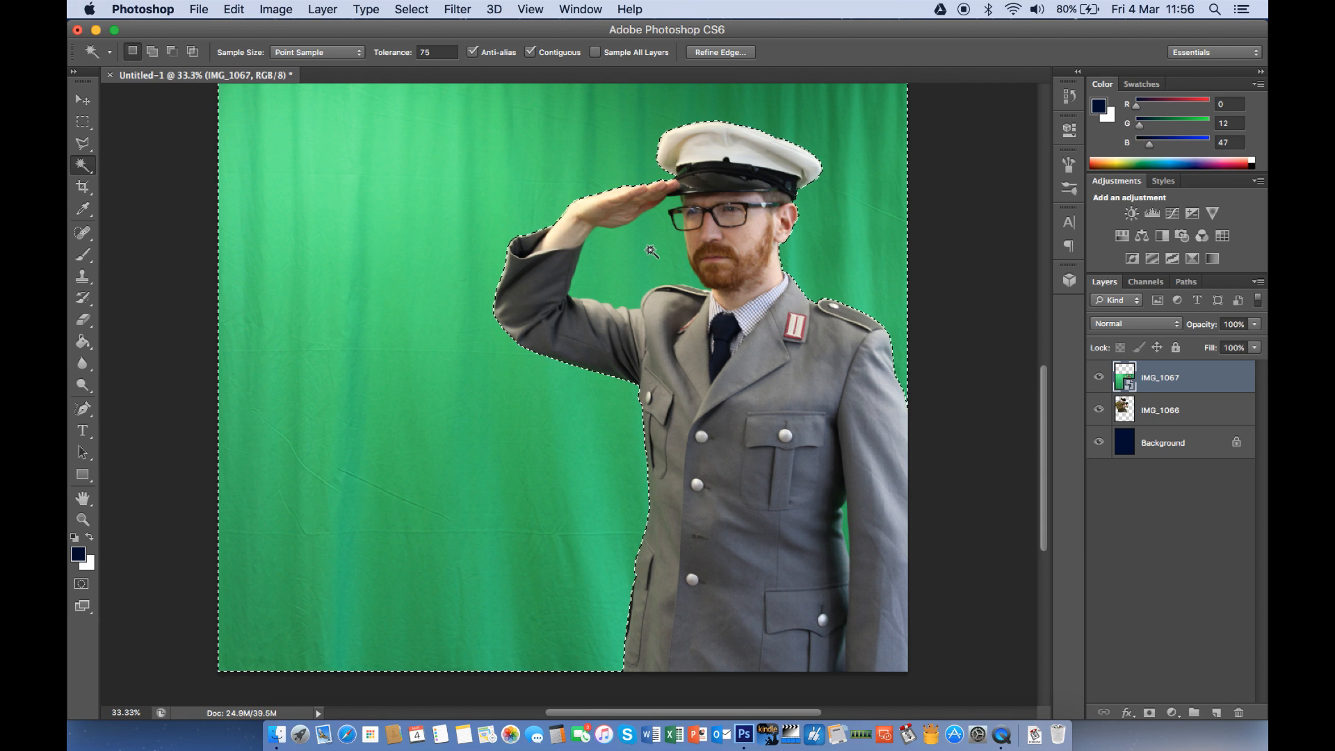
pyautogui.press('shift')
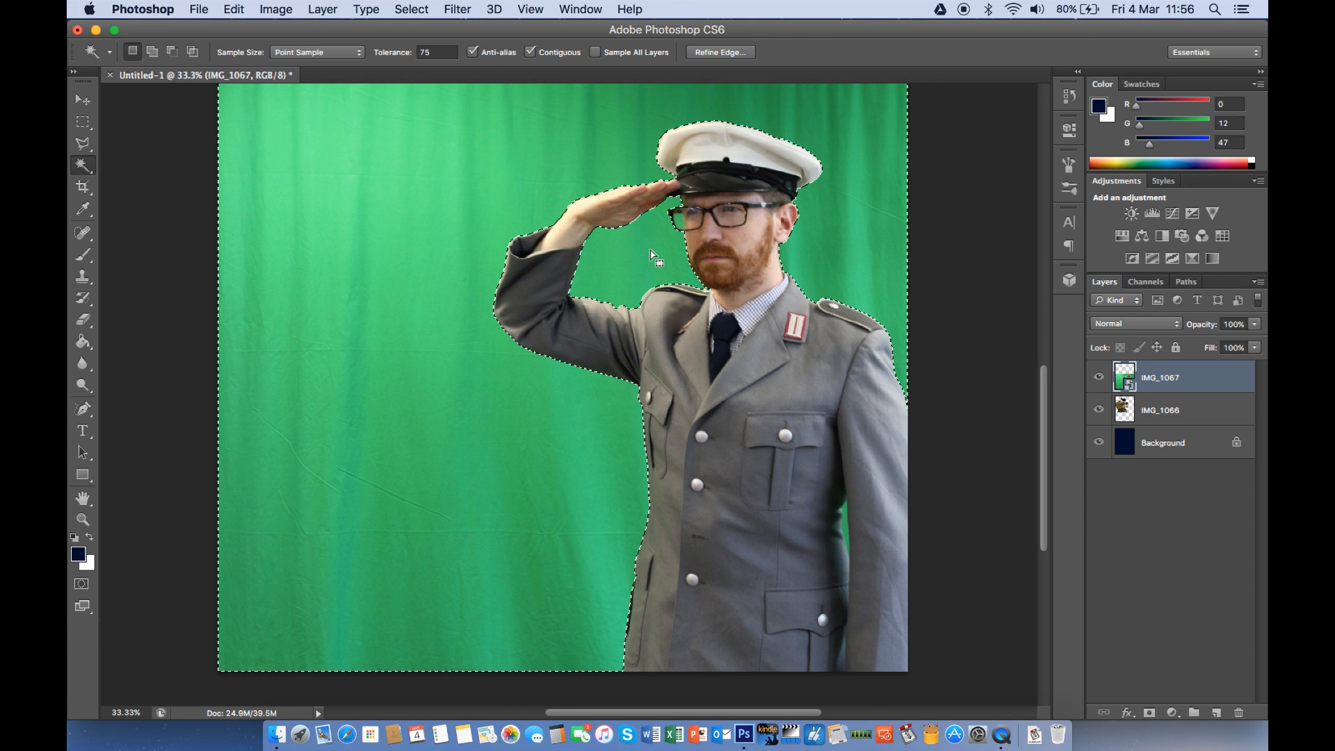
pyautogui.press('shift')
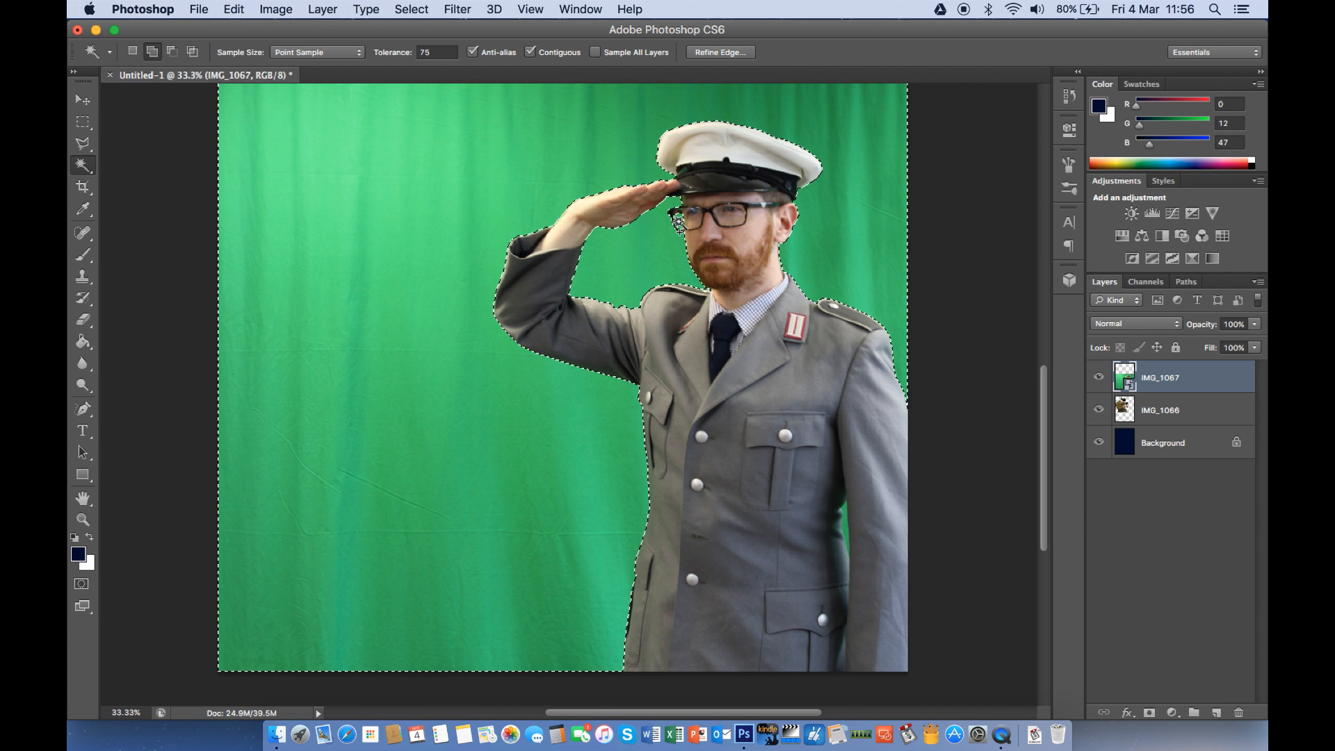
pyautogui.keyDown('shift'); pyautogui.click(847, 528); pyautogui.keyUp('shift')
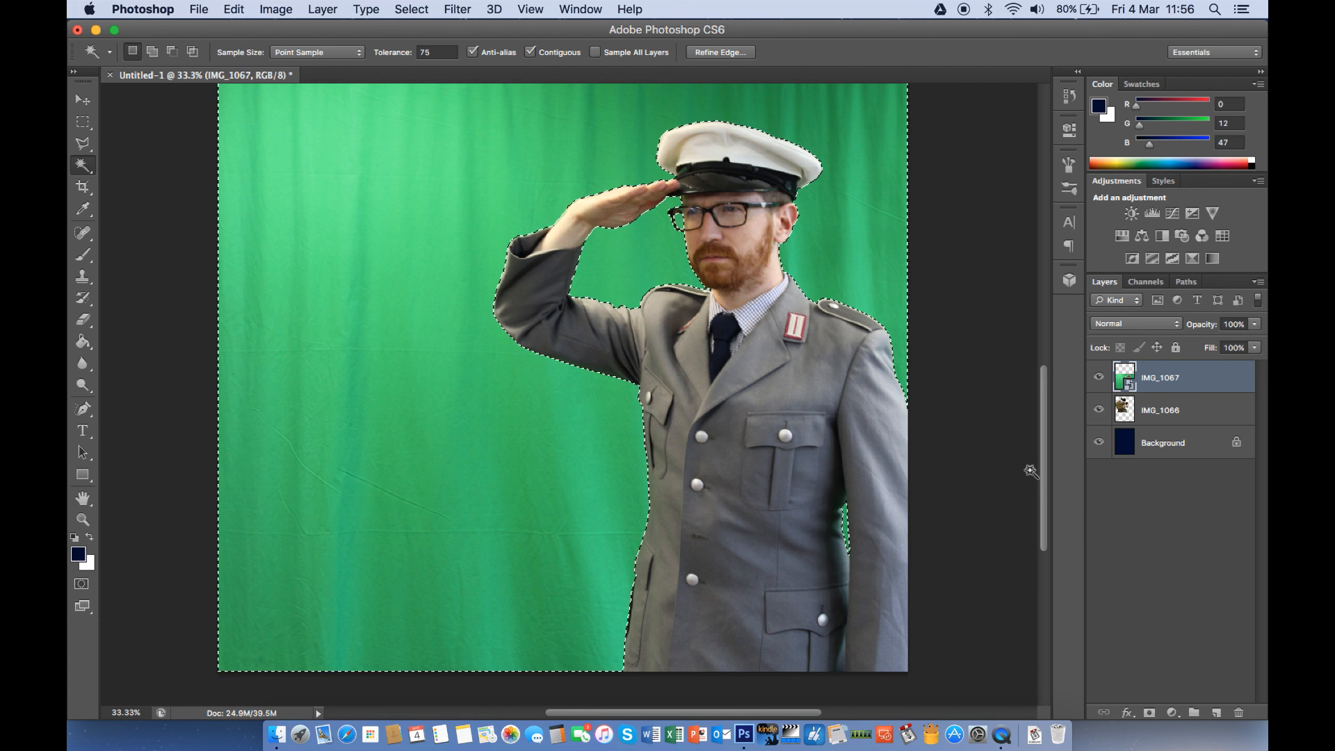
# Rasterize the IMG_1067 layer, delete the selected green backdrop, and deselect
pyautogui.rightClick(1160, 384)
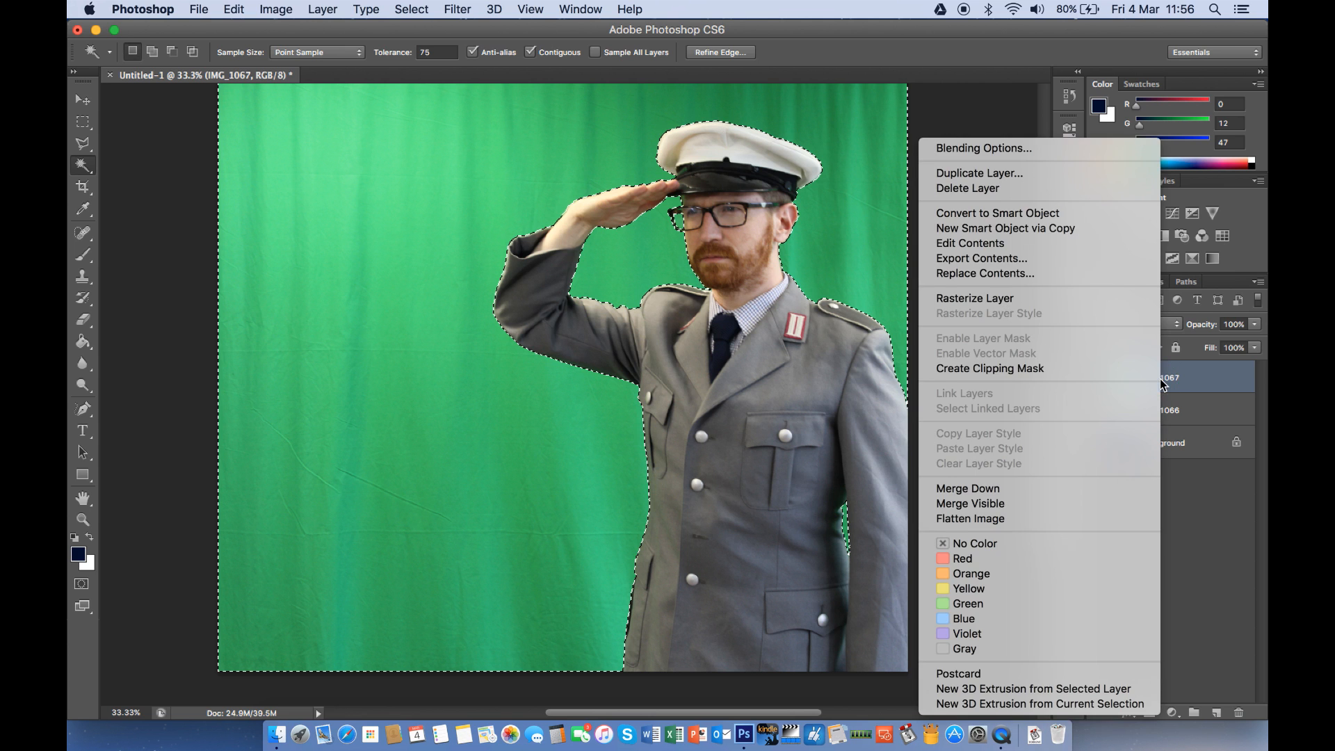
pyautogui.click(1029, 298)
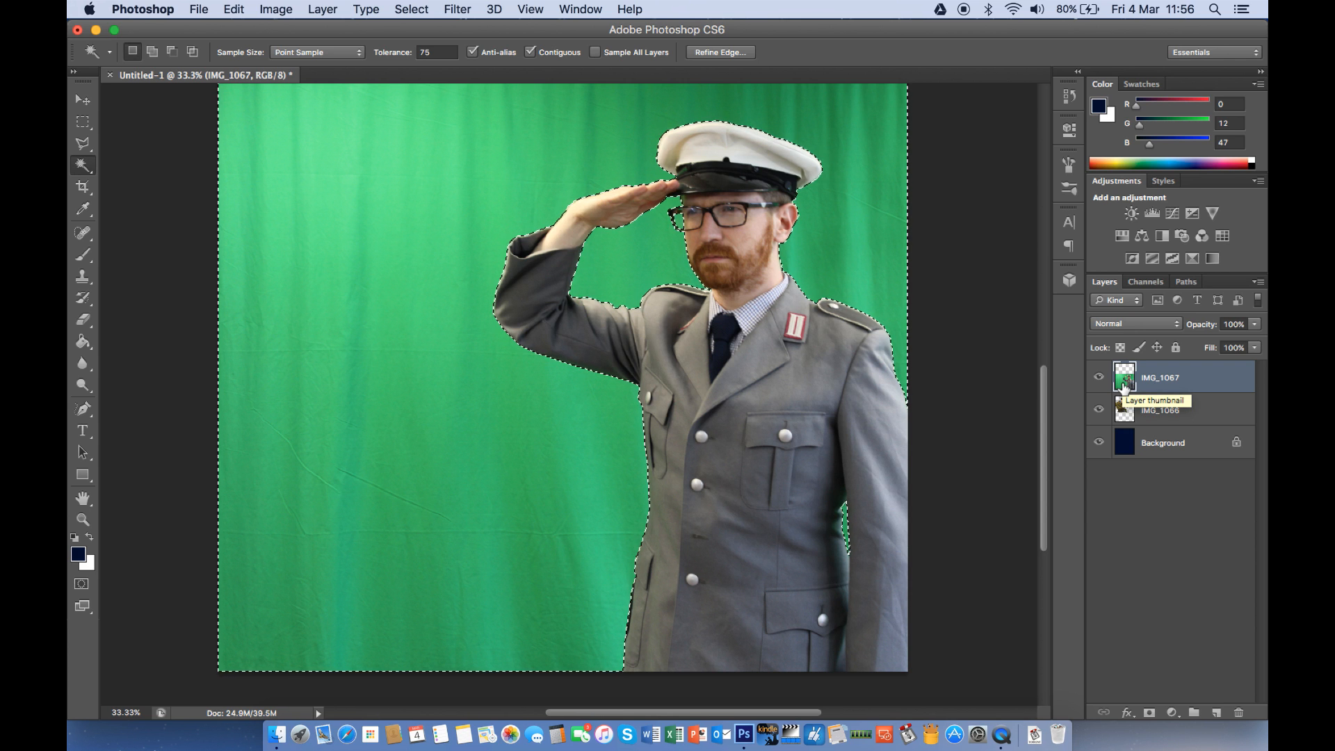
pyautogui.press('BackSpace')
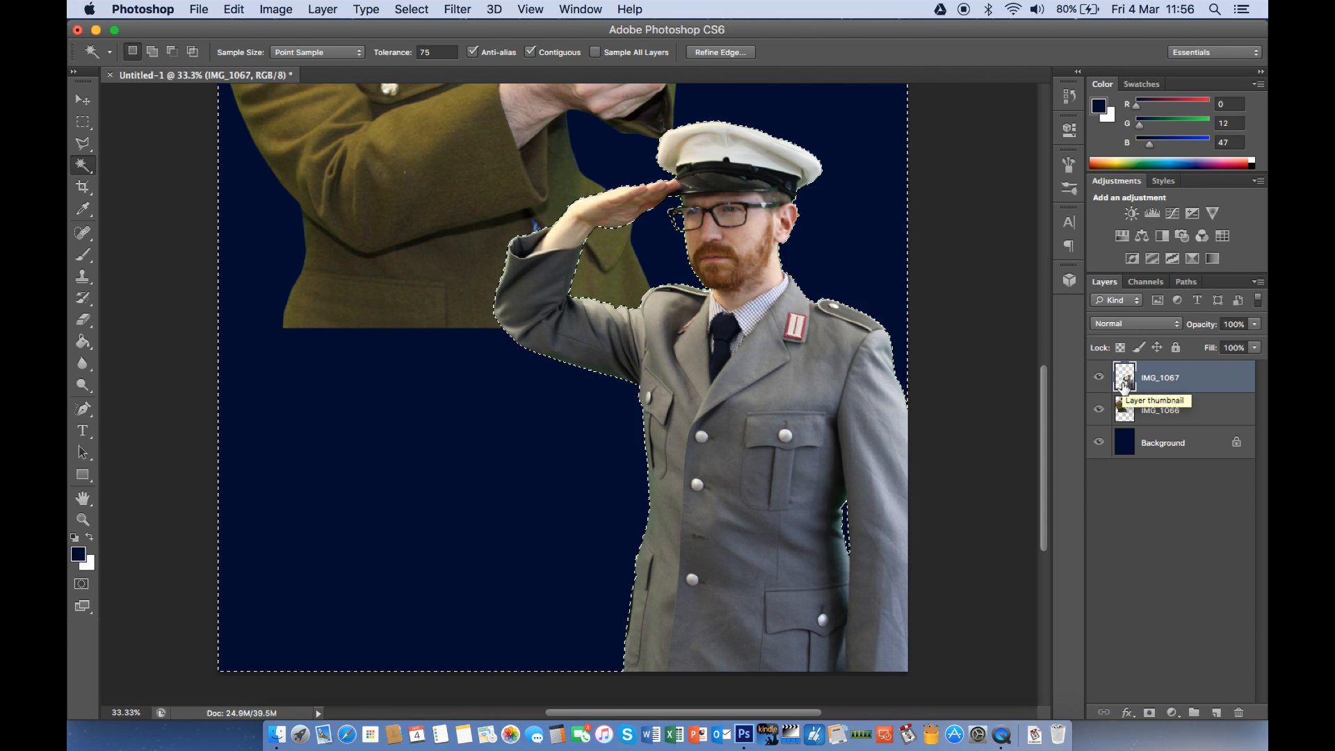
pyautogui.press('super+d')
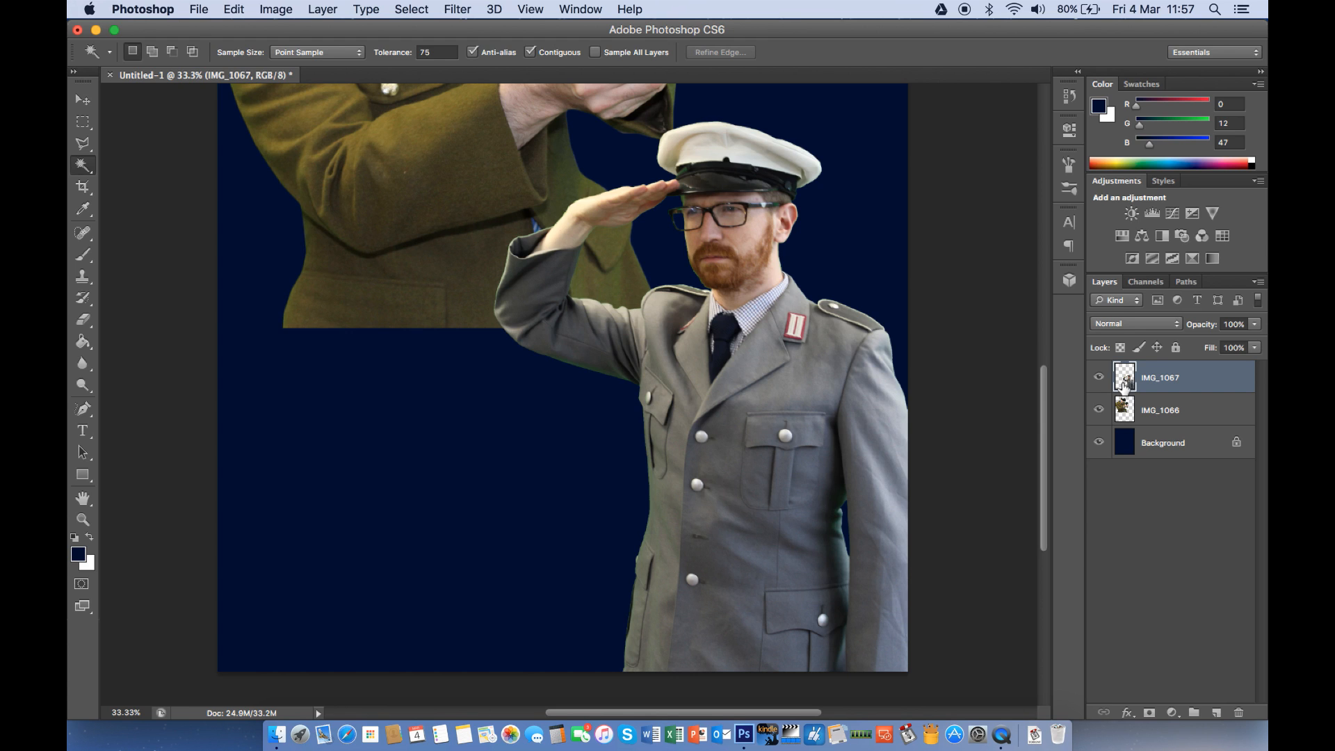
# Inspect the cut-out edges of the saluting officer's raised sleeve and jacket for leftover green fringing
pyautogui.press('super+plus')
pyautogui.press('super+plus')
pyautogui.press('super+plus')
pyautogui.press('super+plus')
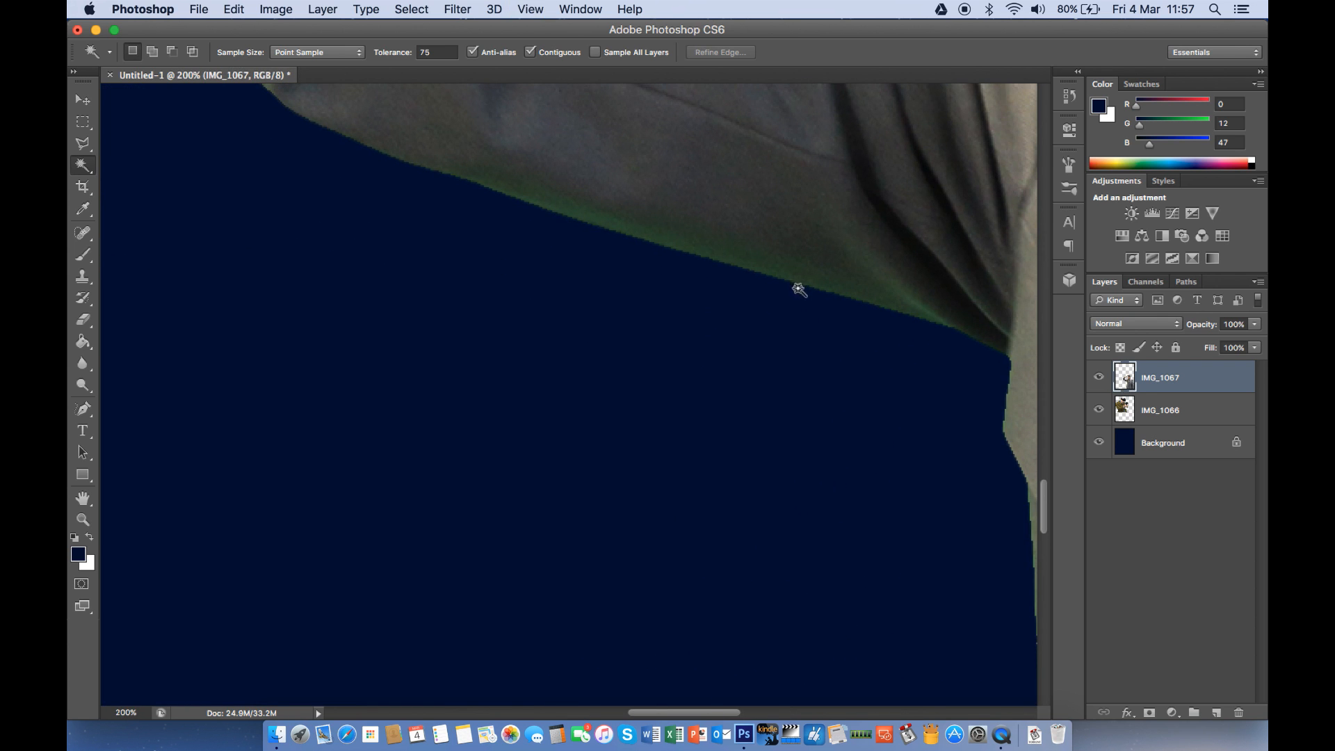
pyautogui.press('super+minus')
pyautogui.press('super+minus')
pyautogui.press('super+minus')
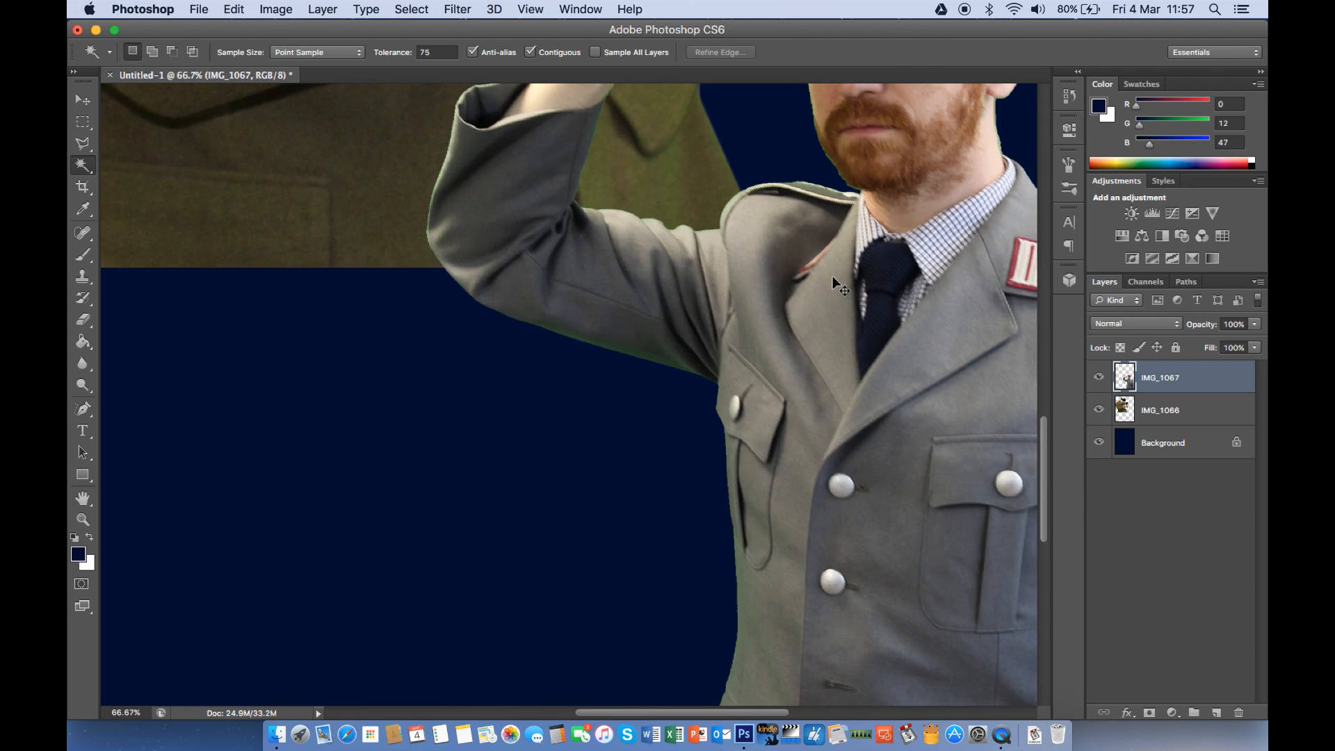
pyautogui.press('super+minus')
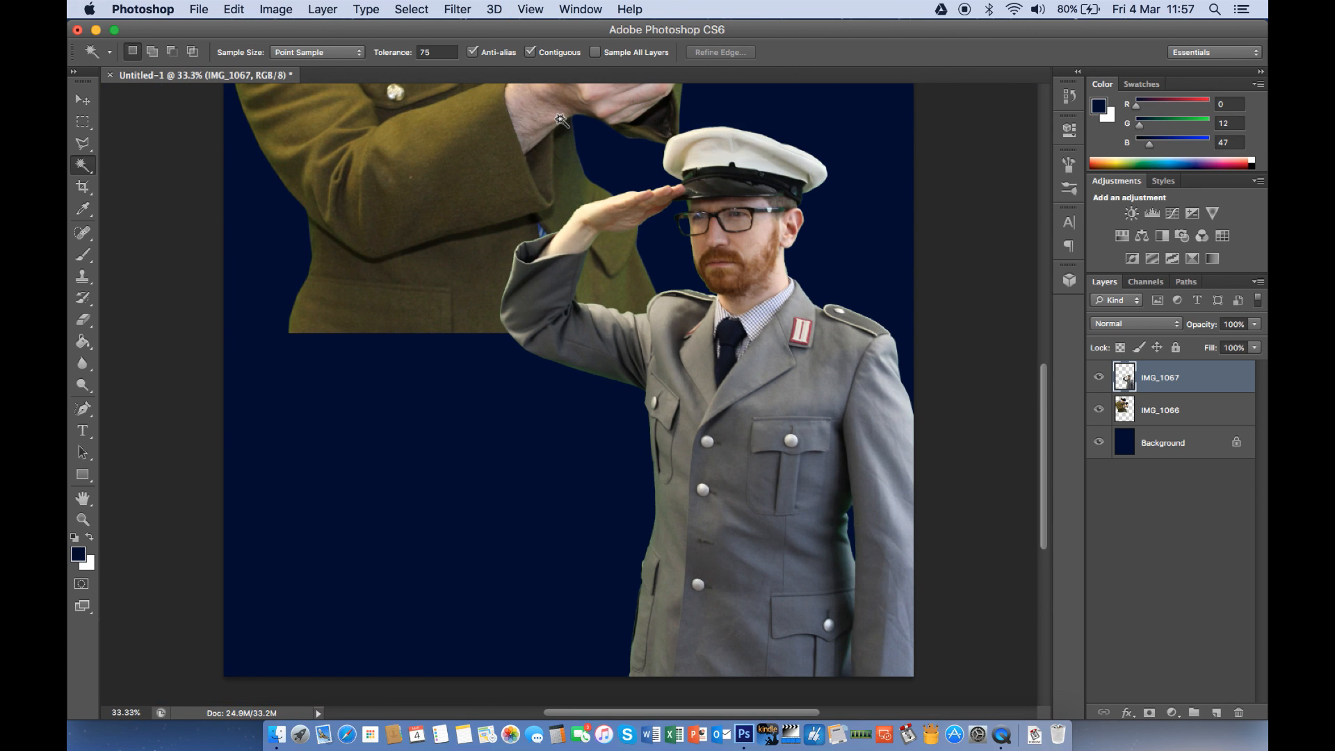
# Apply a Hue/Saturation adjustment to the IMG_1067 layer with the Greens saturation at -100, comparing the result with the original
pyautogui.click(271, 10)
pyautogui.moveTo(297, 62)
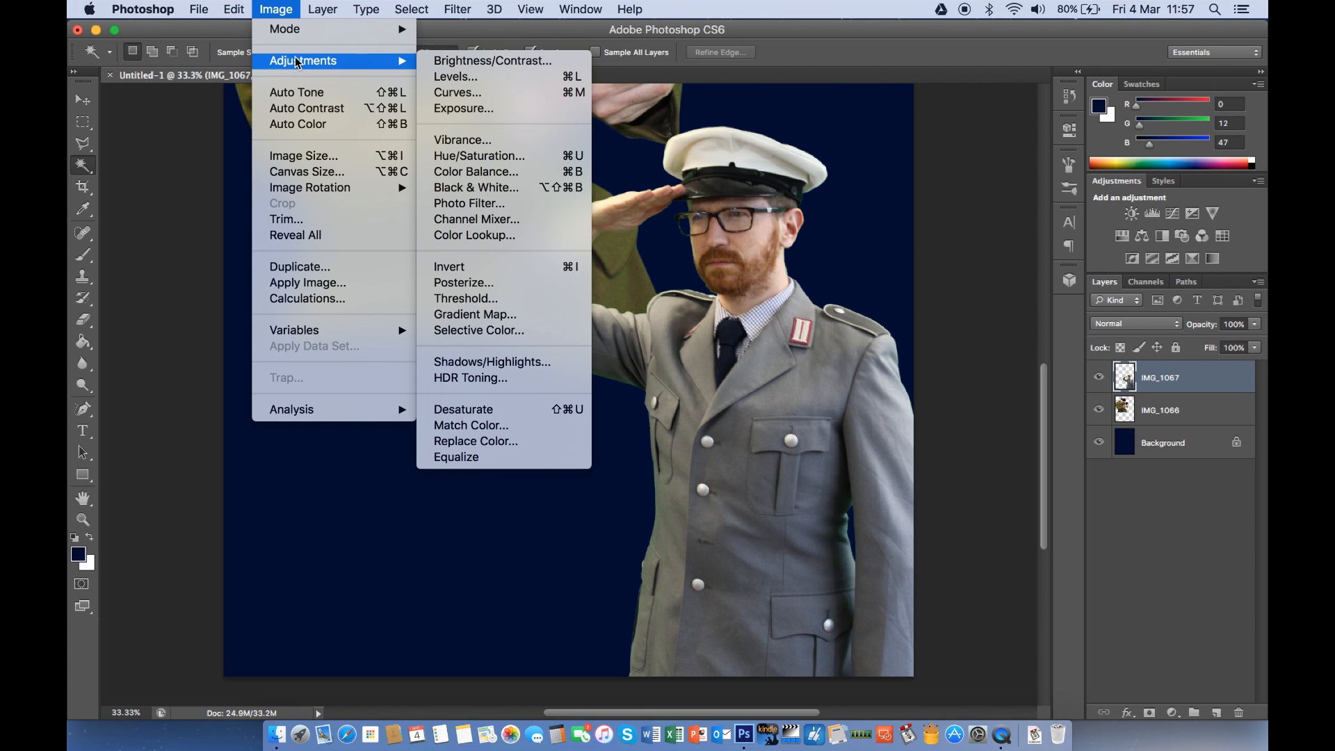
pyautogui.click(468, 159)
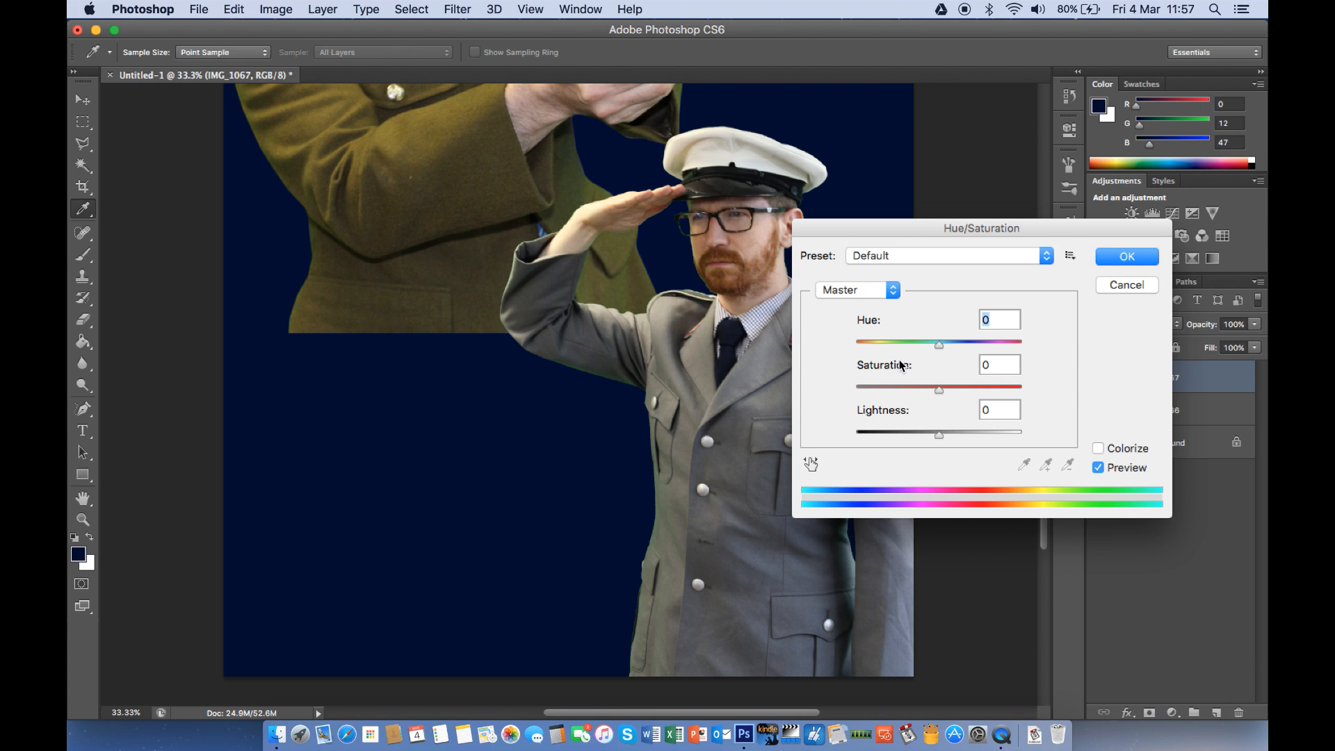
pyautogui.moveTo(937, 389)
pyautogui.mouseDown()
pyautogui.moveTo(852, 410)
pyautogui.moveTo(1041, 376)
pyautogui.moveTo(1001, 398)
pyautogui.moveTo(940, 395)
pyautogui.mouseUp()
pyautogui.click(891, 292)
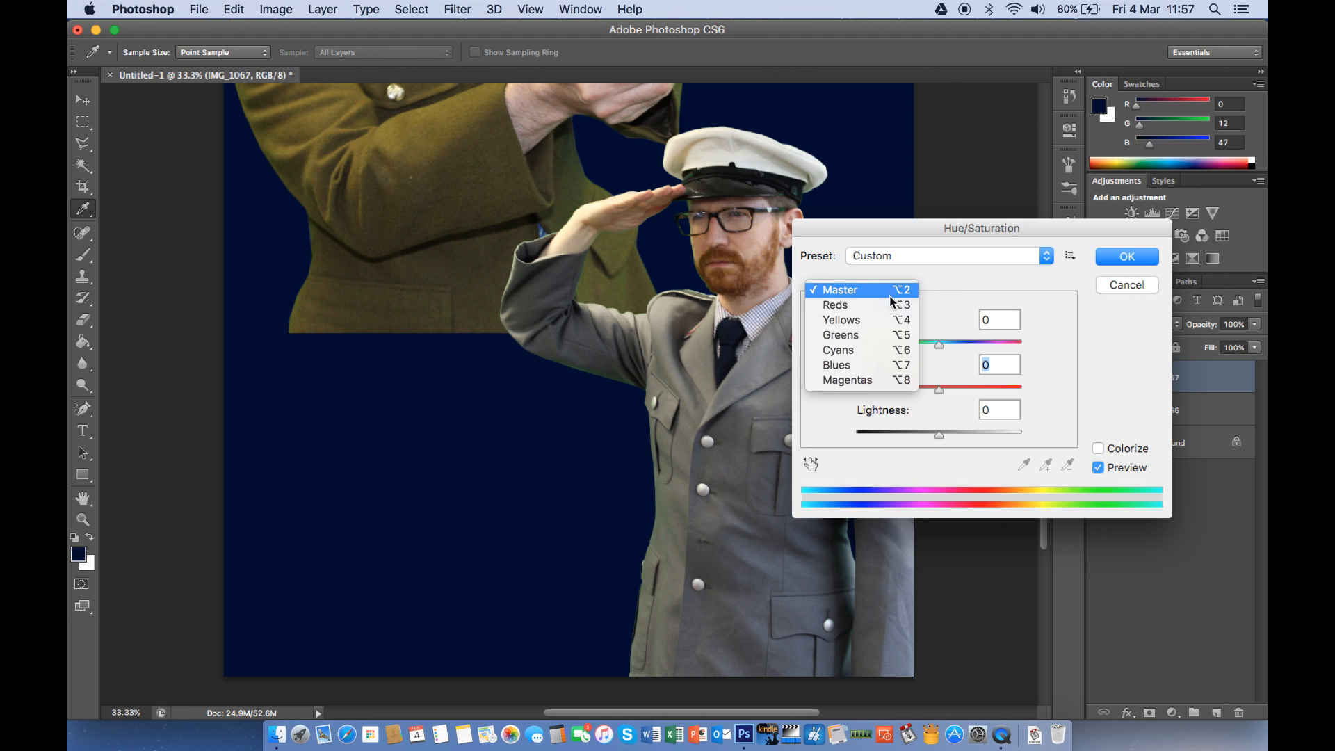
pyautogui.click(886, 336)
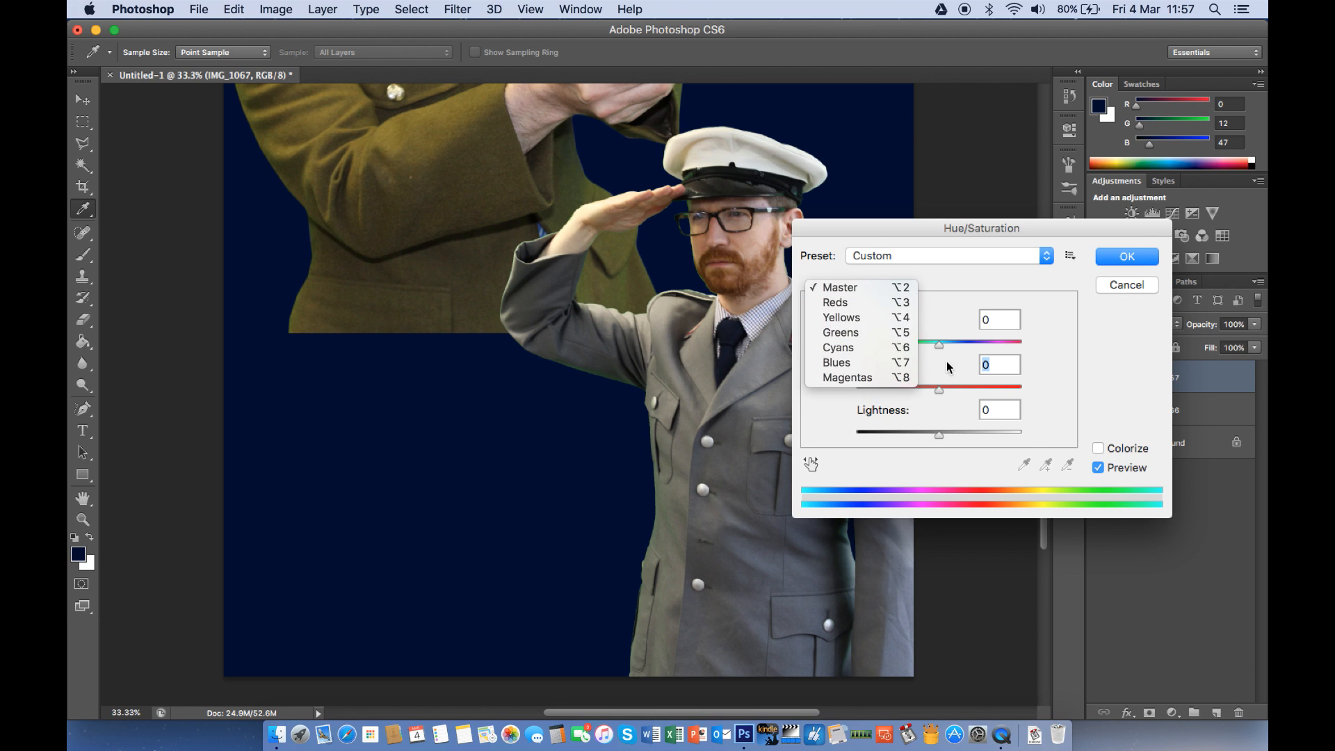
pyautogui.moveTo(938, 390); pyautogui.dragTo(759, 417)
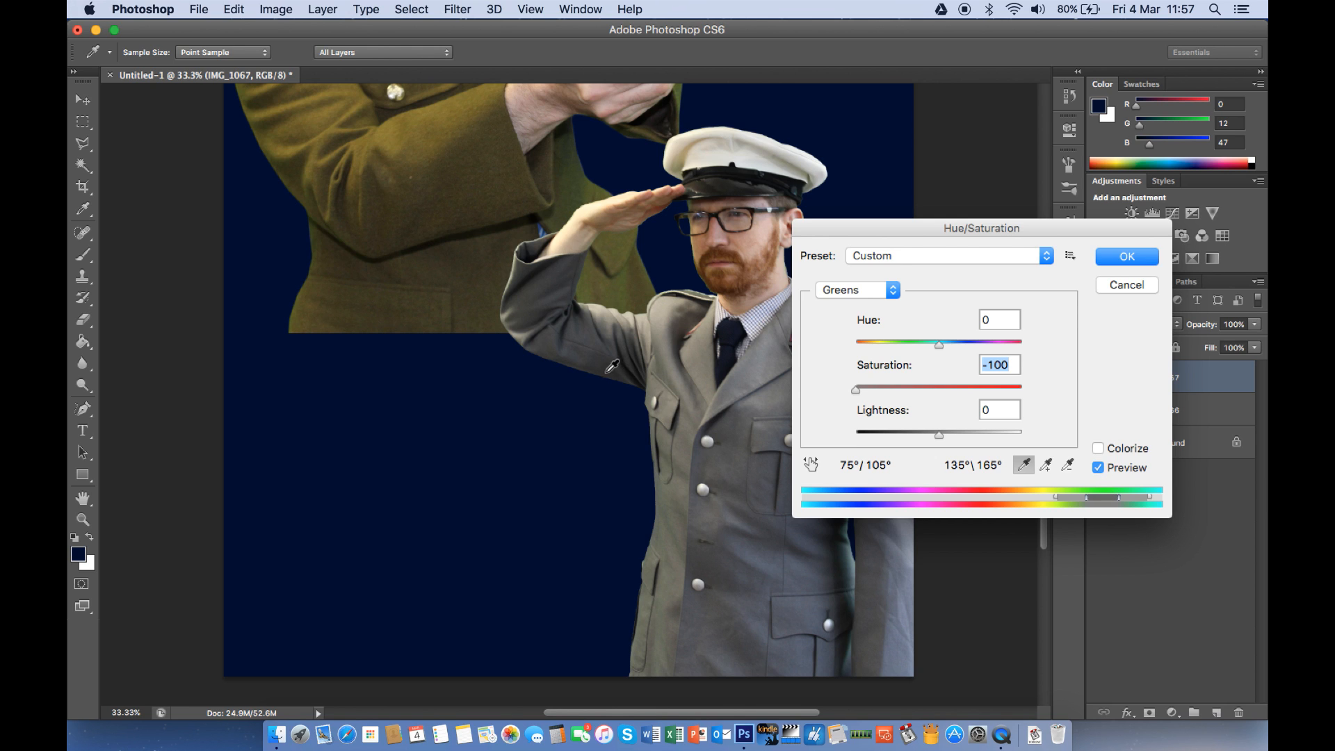
pyautogui.click(1098, 467)
pyautogui.click(1128, 258)
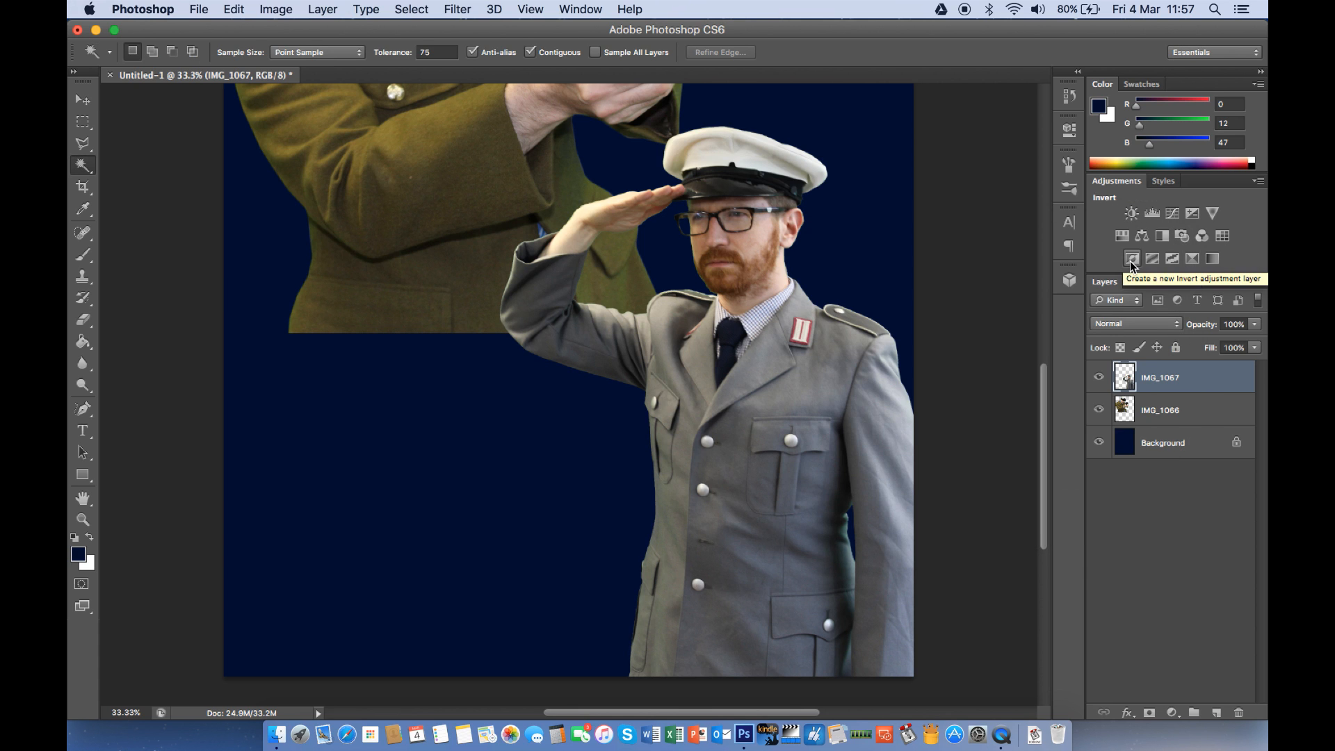
pyautogui.press('super+minus')
pyautogui.press('super+minus')
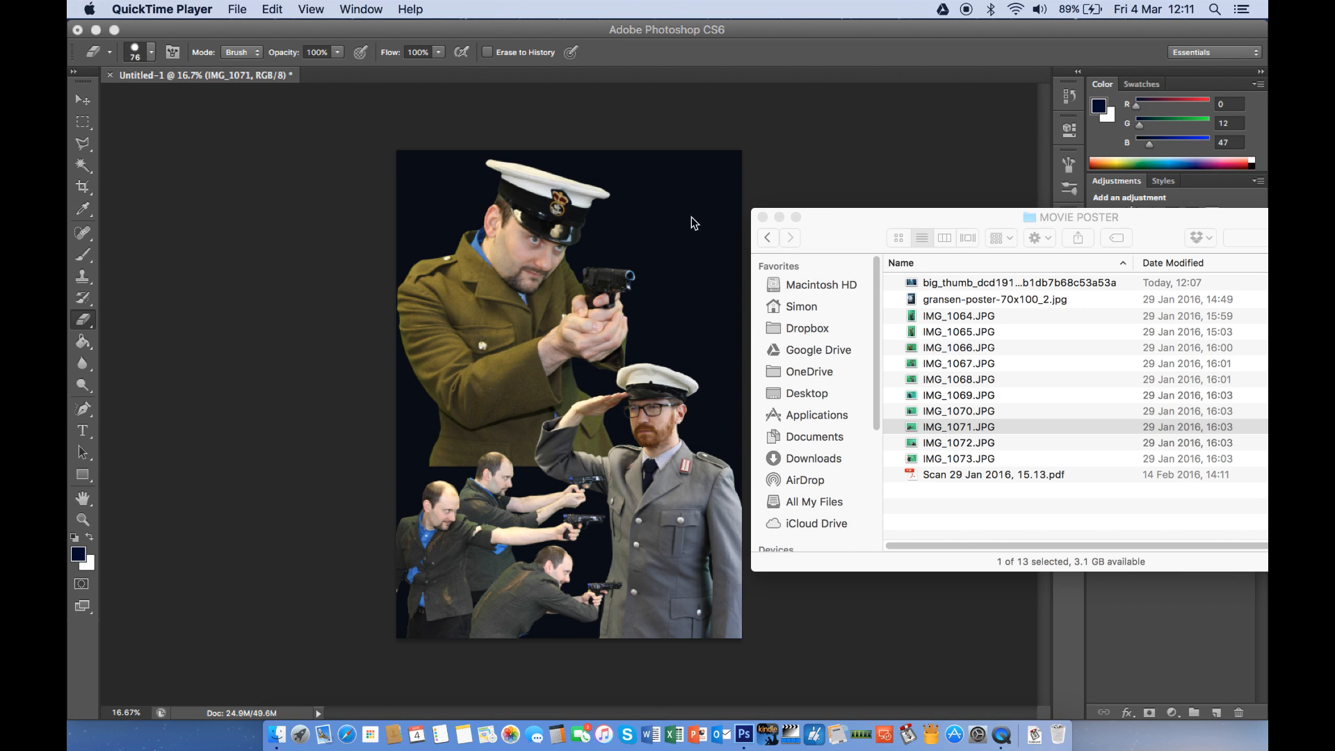
# Switch to Finder and locate Scan 29 Jan 2016, 15.13.pdf in the MOVIE POSTER folder on the HTR drive
pyautogui.click(763, 218)
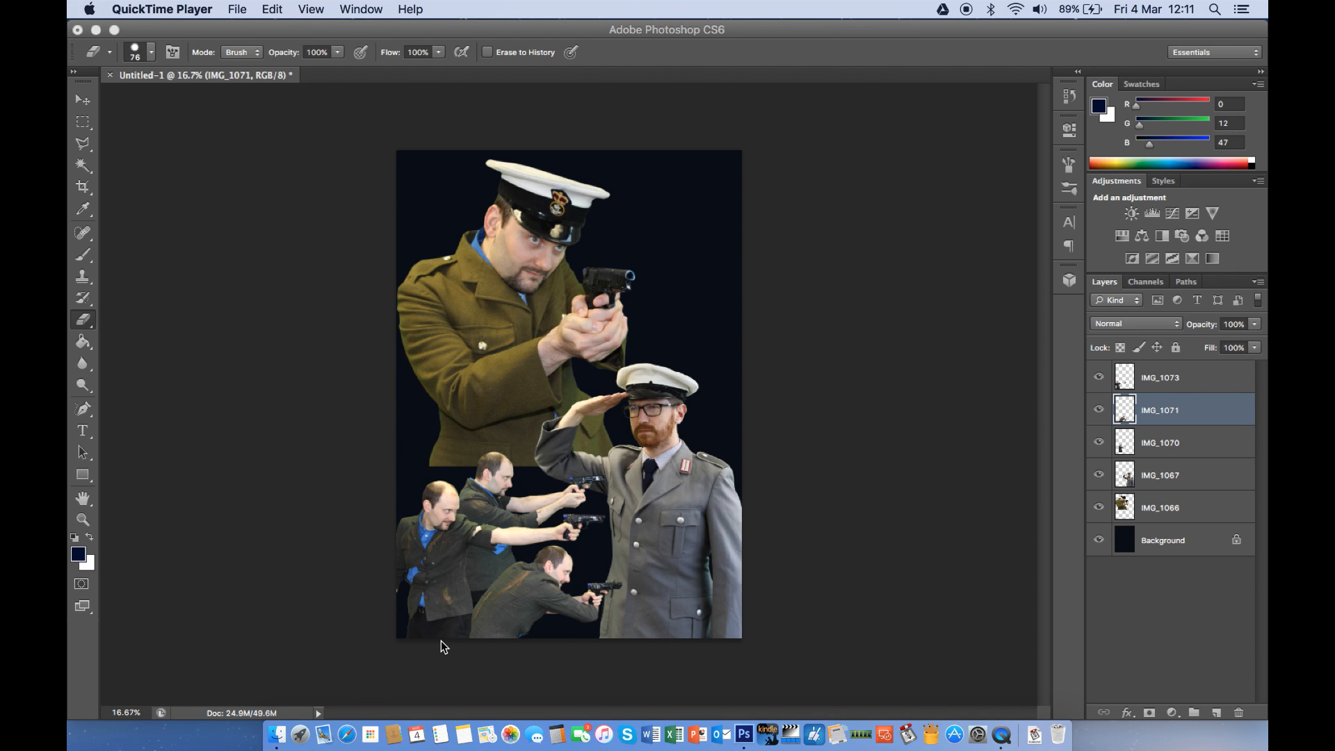
pyautogui.click(280, 729)
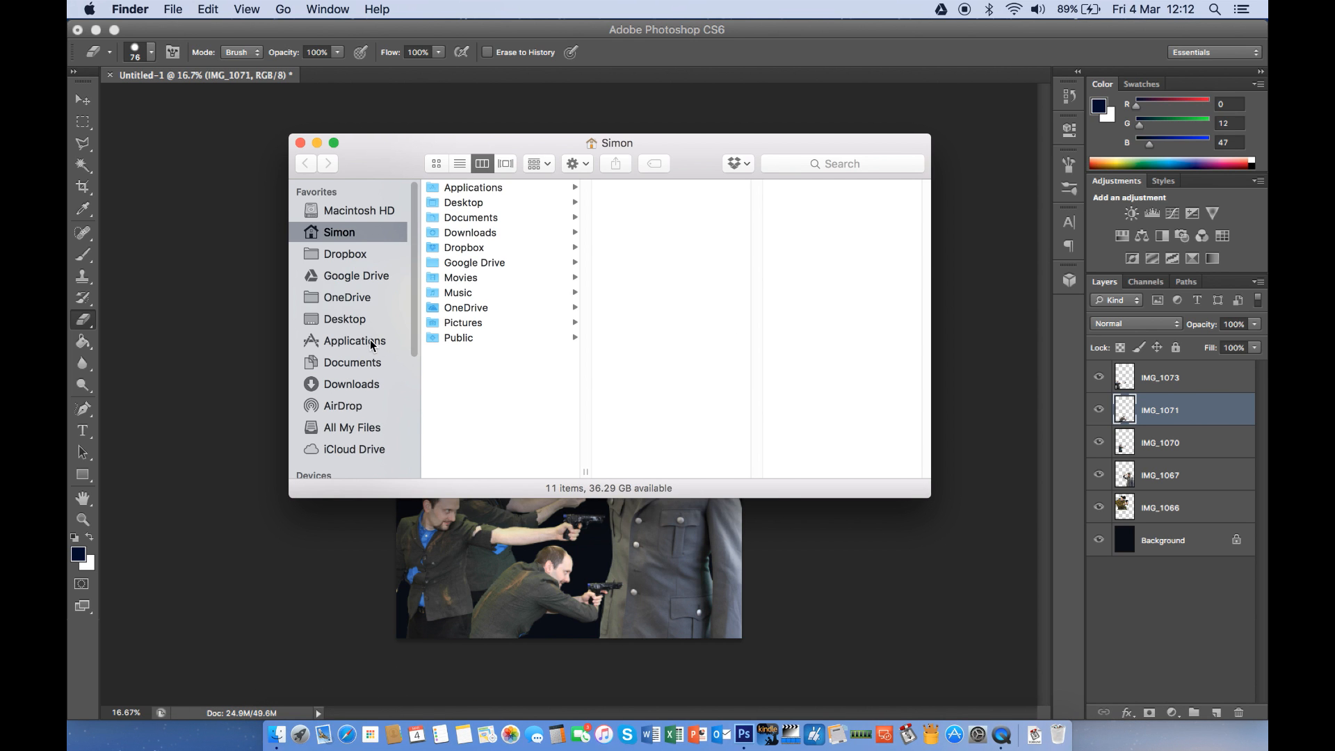
pyautogui.scroll(-5, 381, 354)
pyautogui.click(341, 287)
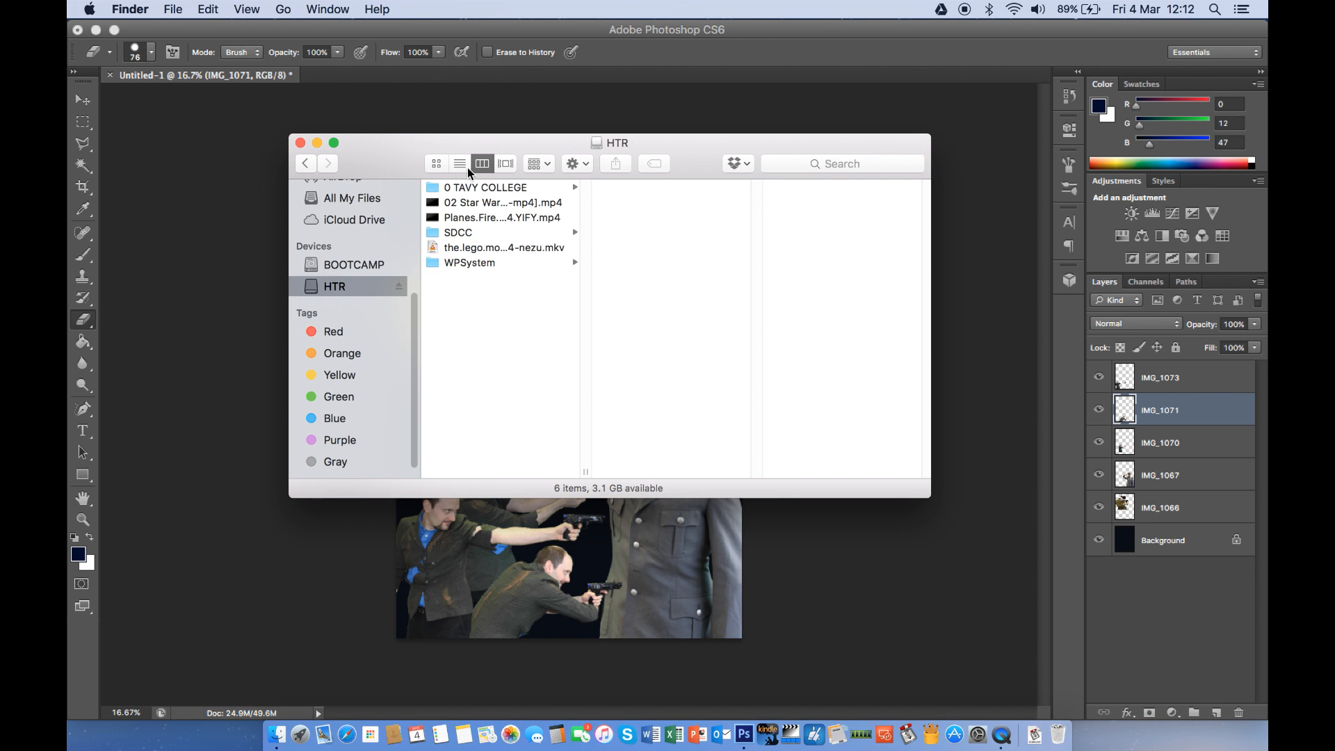
pyautogui.click(477, 188)
pyautogui.click(657, 367)
pyautogui.click(786, 187)
pyautogui.click(847, 368)
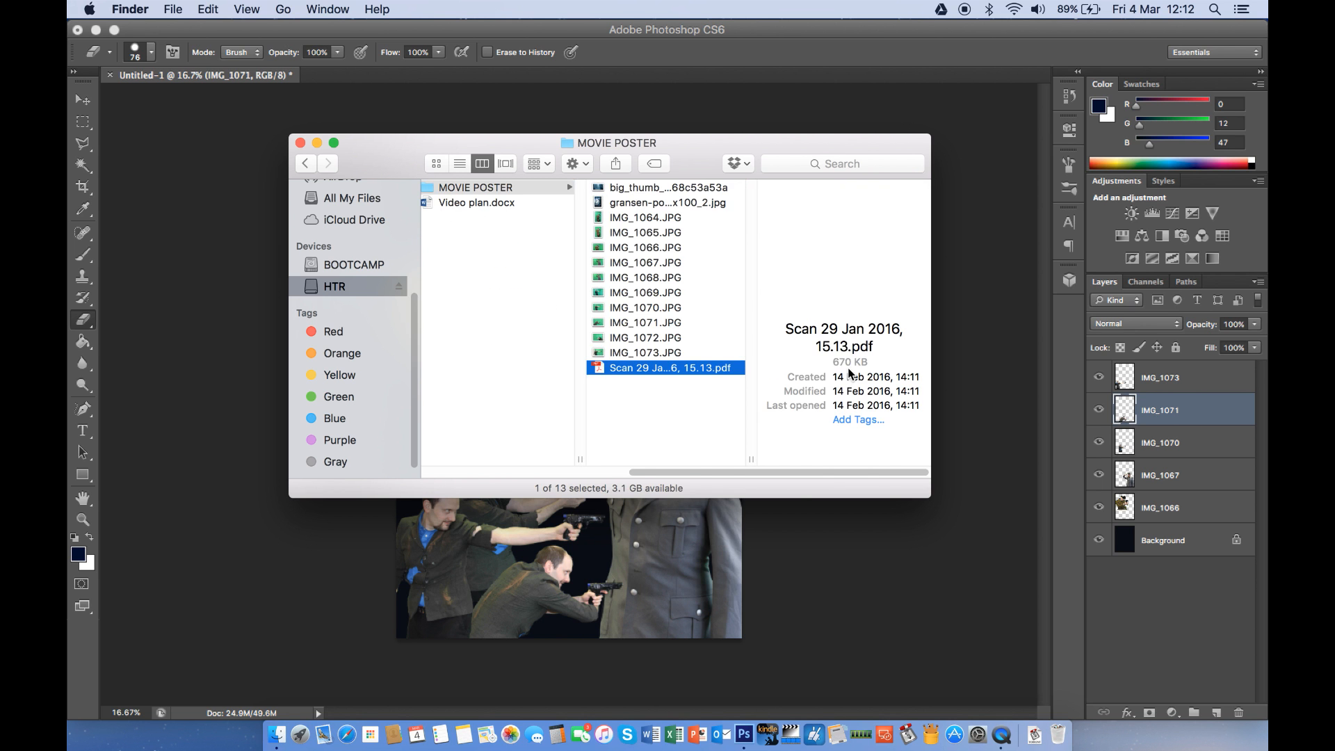
# Preview the scanned DAS BATTLE sketch beside the poster to compare the layouts, and return to Photoshop
pyautogui.press('space')
pyautogui.moveTo(399, 147); pyautogui.dragTo(971, 445)
pyautogui.moveTo(615, 64); pyautogui.dragTo(921, 86)
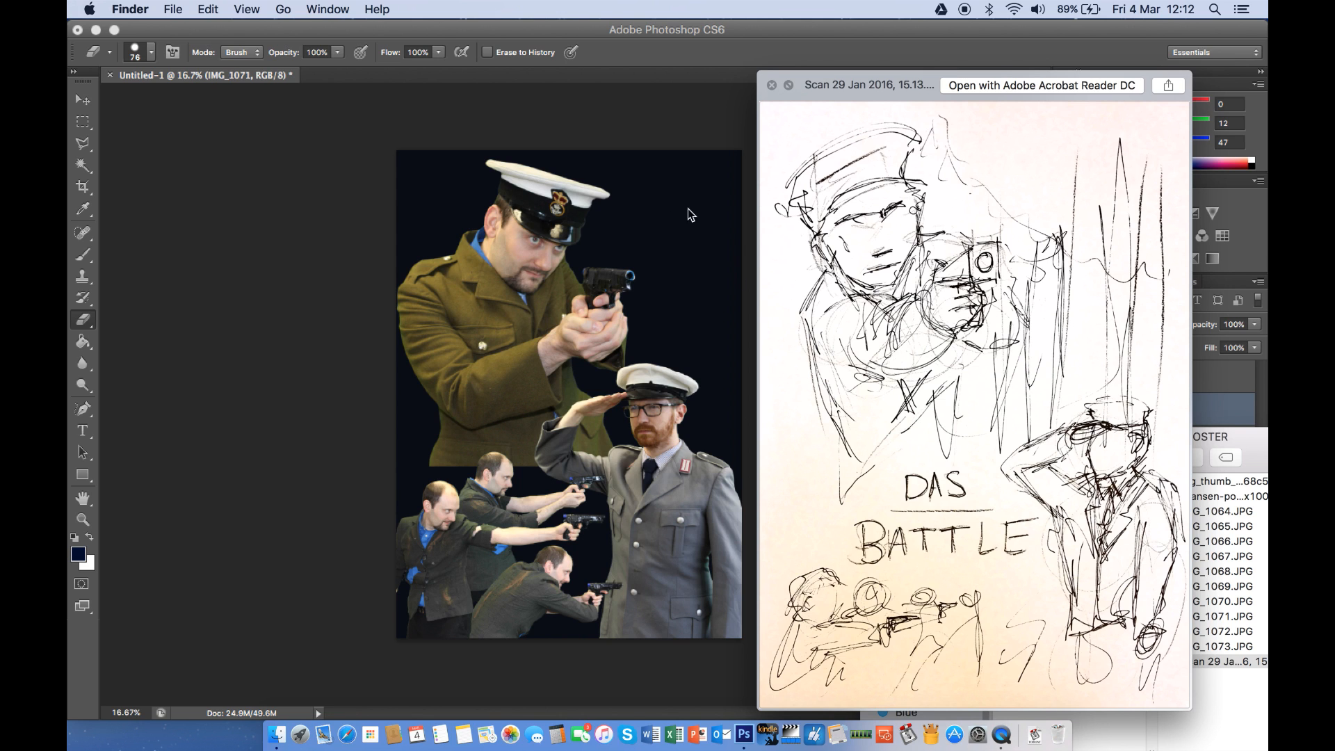
pyautogui.click(264, 283)
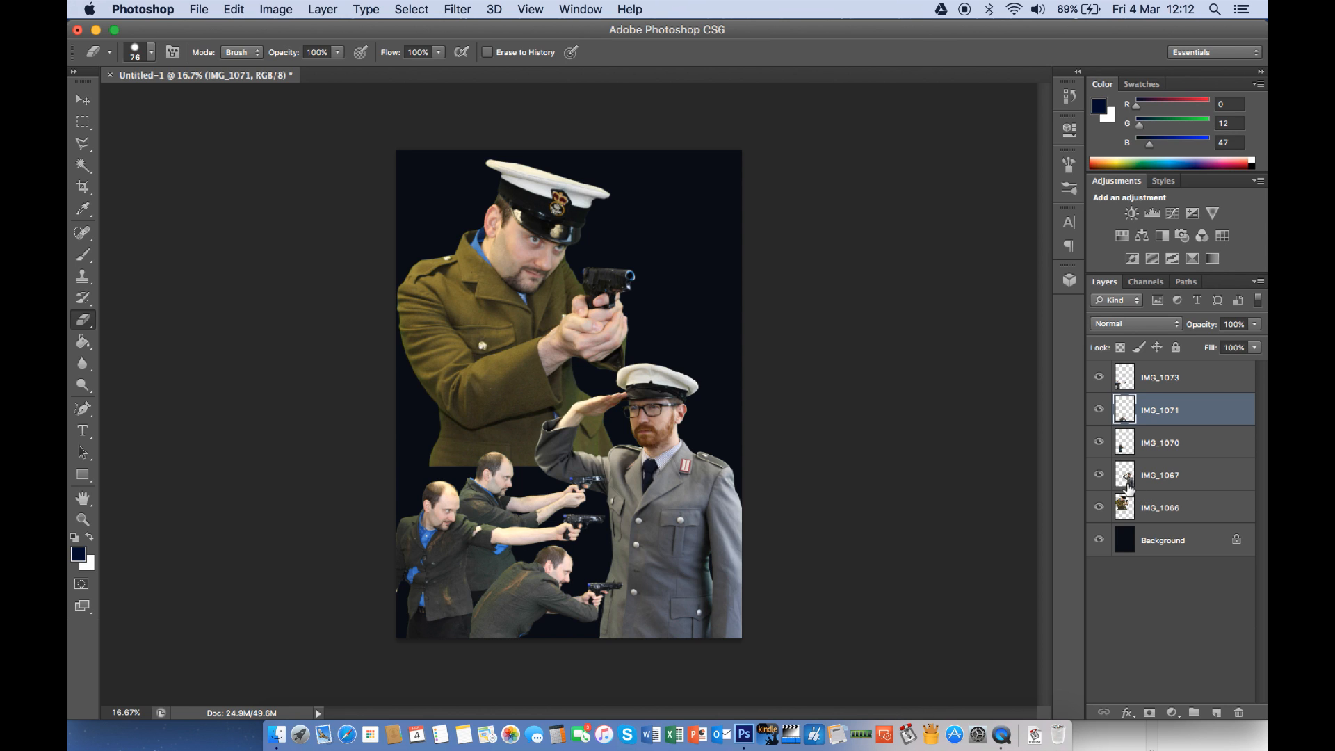
# Identify the saluting officer's layer by toggling its visibility, select IMG_1067, and shift the officer slightly right
pyautogui.click(1099, 477)
pyautogui.click(1099, 477)
pyautogui.click(1099, 477)
pyautogui.click(1100, 477)
pyautogui.click(1123, 480)
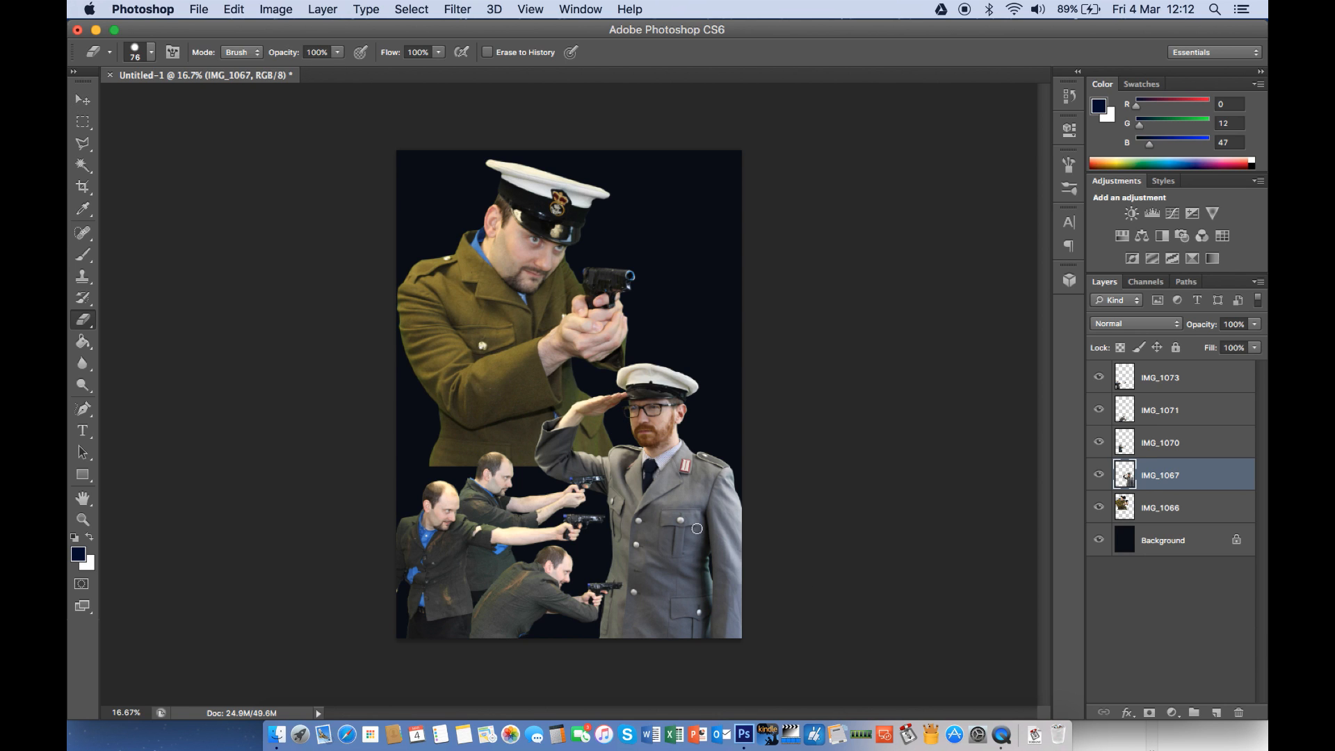
pyautogui.moveTo(722, 468)
pyautogui.mouseDown()
pyautogui.moveTo(583, 345)
pyautogui.moveTo(557, 426)
pyautogui.moveTo(715, 471)
pyautogui.moveTo(676, 512)
pyautogui.moveTo(691, 512)
pyautogui.mouseUp()
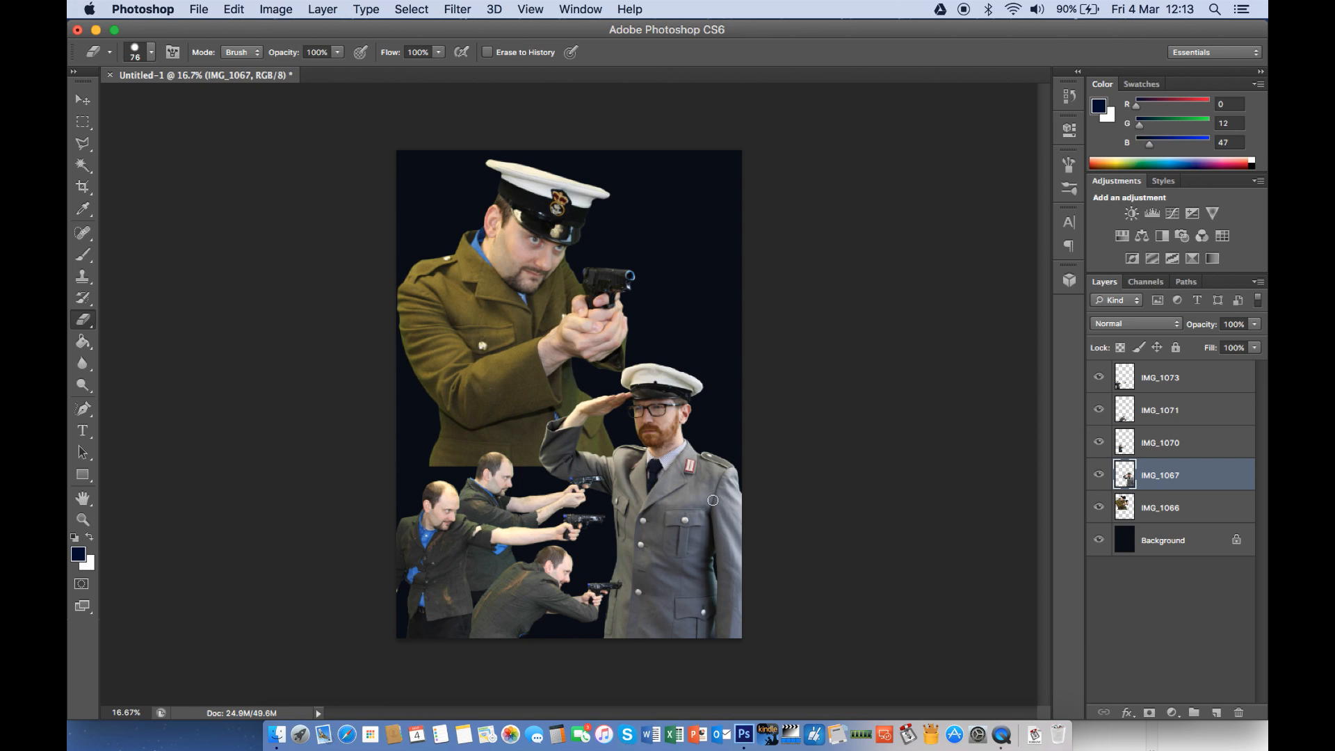
# Enlarge the saluting officer slightly with Free Transform, nudge him against the poster's right edge, and apply the transform
pyautogui.press('super+t')
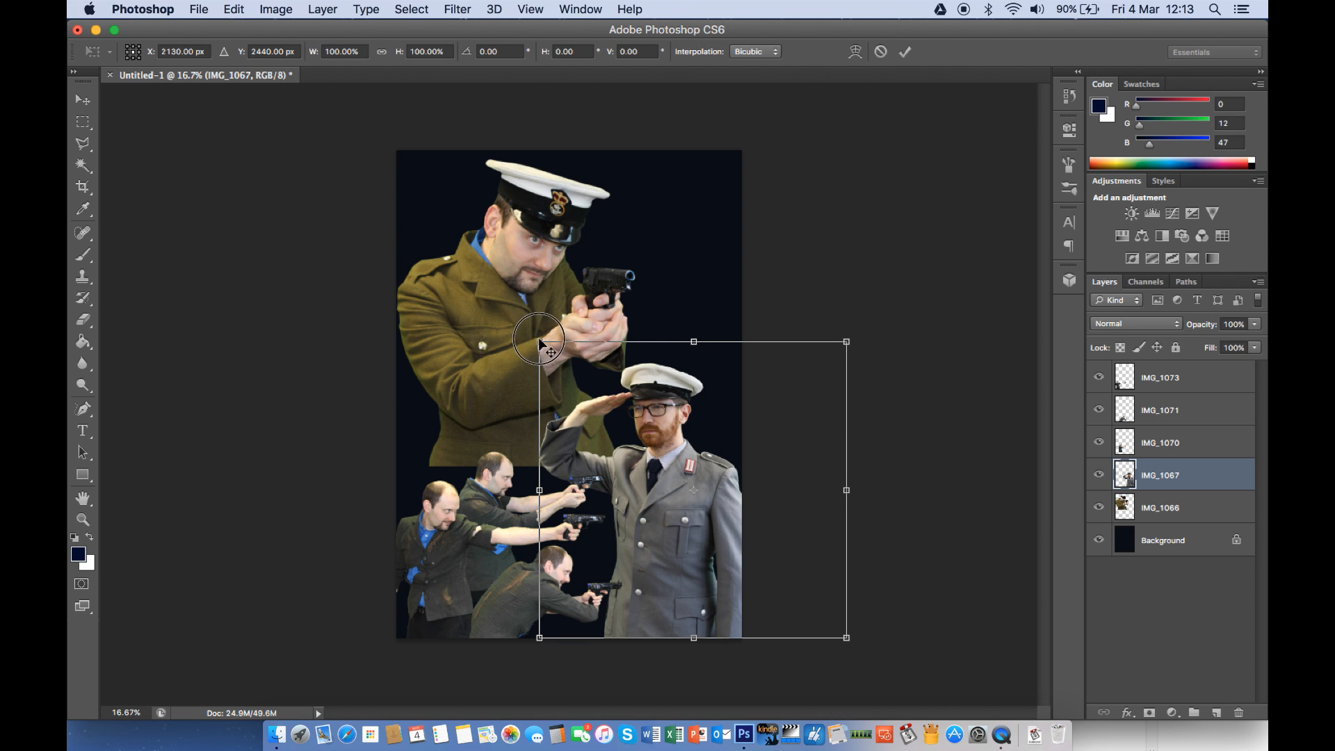
pyautogui.moveTo(540, 341); pyautogui.dragTo(509, 313)
pyautogui.hotkey('shift', 'Right')
pyautogui.hotkey('shift', 'Right')
pyautogui.hotkey('shift', 'Right')
pyautogui.hotkey('shift', 'Right')
pyautogui.hotkey('shift', 'Right')
pyautogui.hotkey('shift', 'Right')
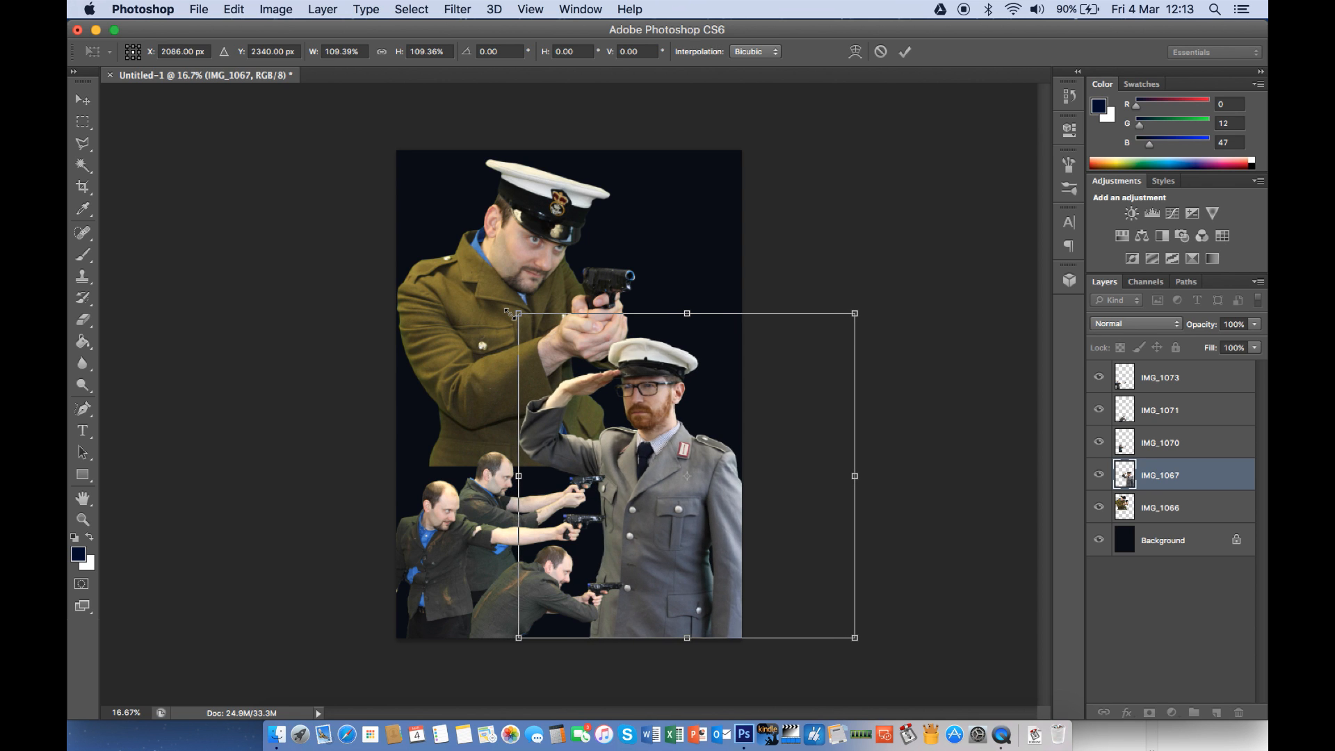
pyautogui.hotkey('shift', 'Right')
pyautogui.hotkey('shift', 'Right')
pyautogui.hotkey('shift', 'Right')
pyautogui.hotkey('shift', 'Right')
pyautogui.hotkey('shift', 'Right')
pyautogui.hotkey('shift', 'Right')
pyautogui.hotkey('shift', 'Right')
pyautogui.hotkey('shift', 'Right')
pyautogui.hotkey('shift', 'Right')
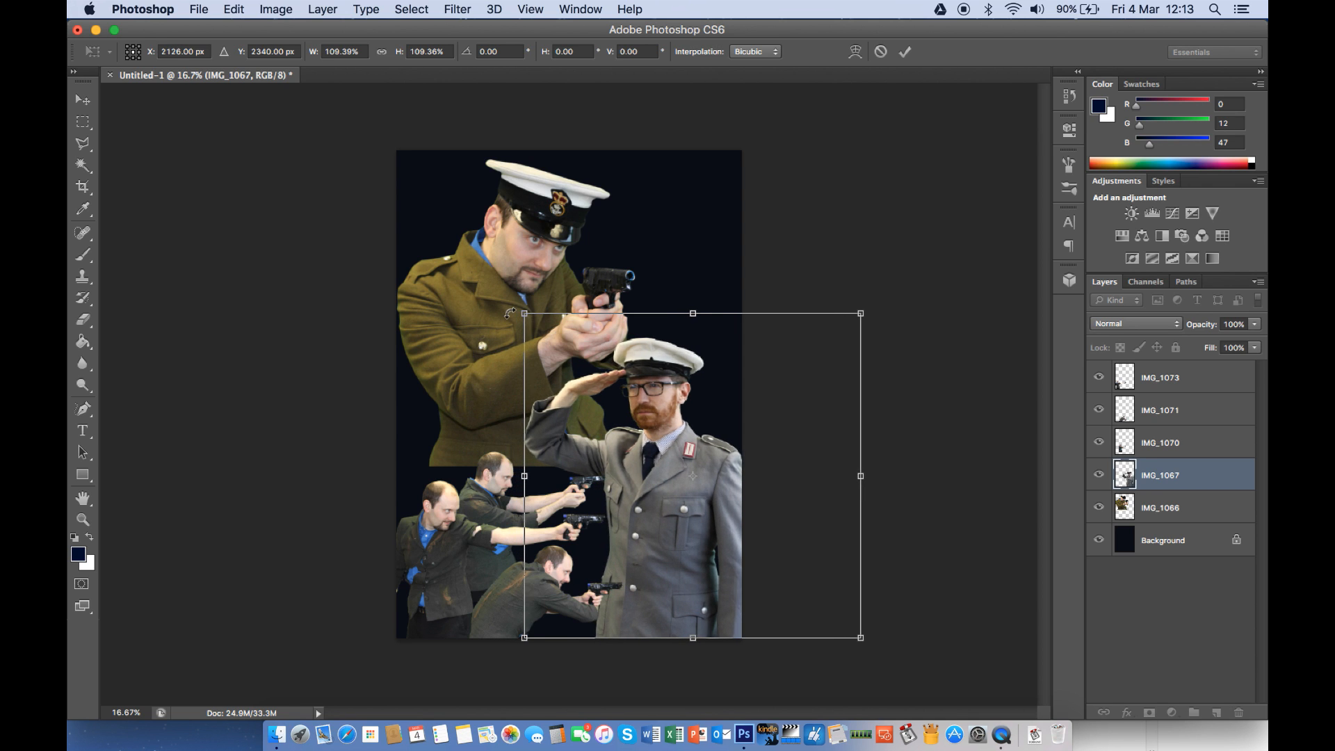
pyautogui.hotkey('shift', 'Left')
pyautogui.hotkey('shift', 'Left')
pyautogui.hotkey('shift', 'Left')
pyautogui.hotkey('shift', 'Left')
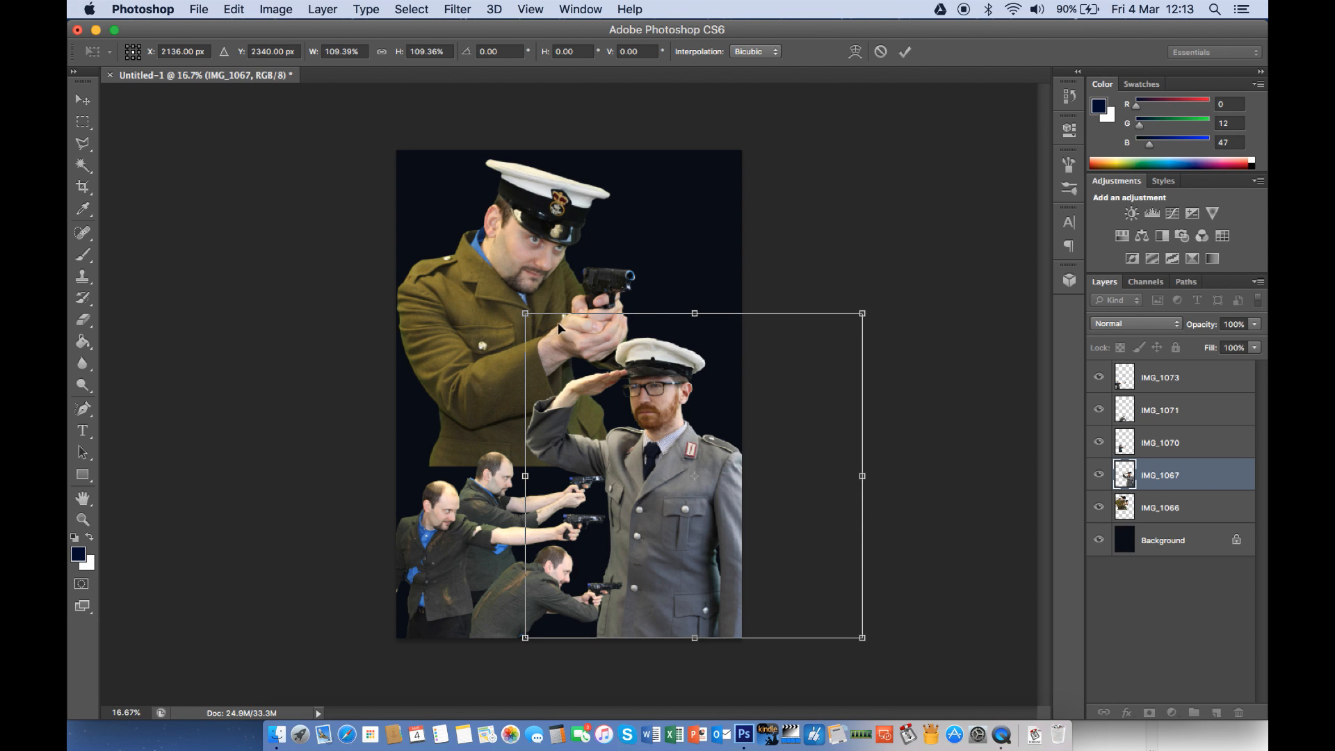
pyautogui.moveTo(525, 313); pyautogui.dragTo(536, 324)
pyautogui.press('e')
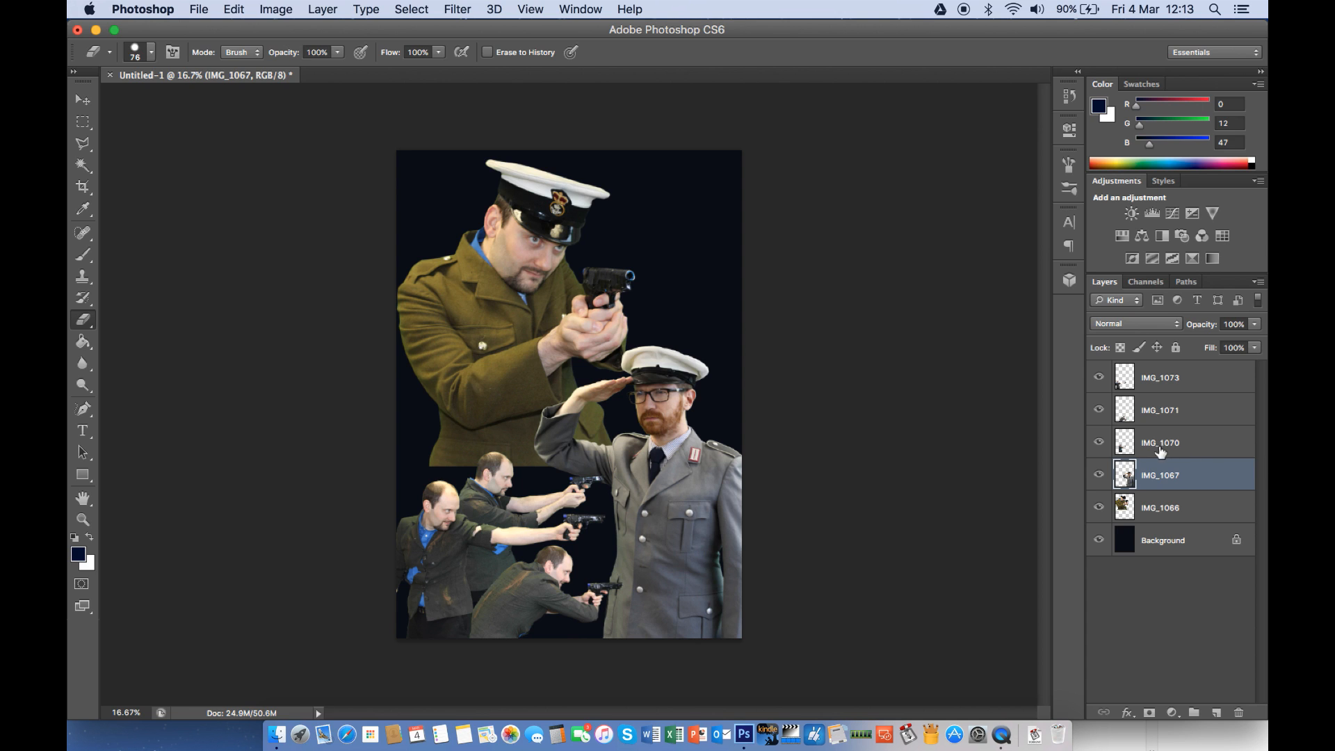
# Scale the pistol-aiming officer on the IMG_1066 layer down slightly, keeping his upper-left corner in place
pyautogui.click(1139, 509)
pyautogui.hotkey('ctrl', 't')
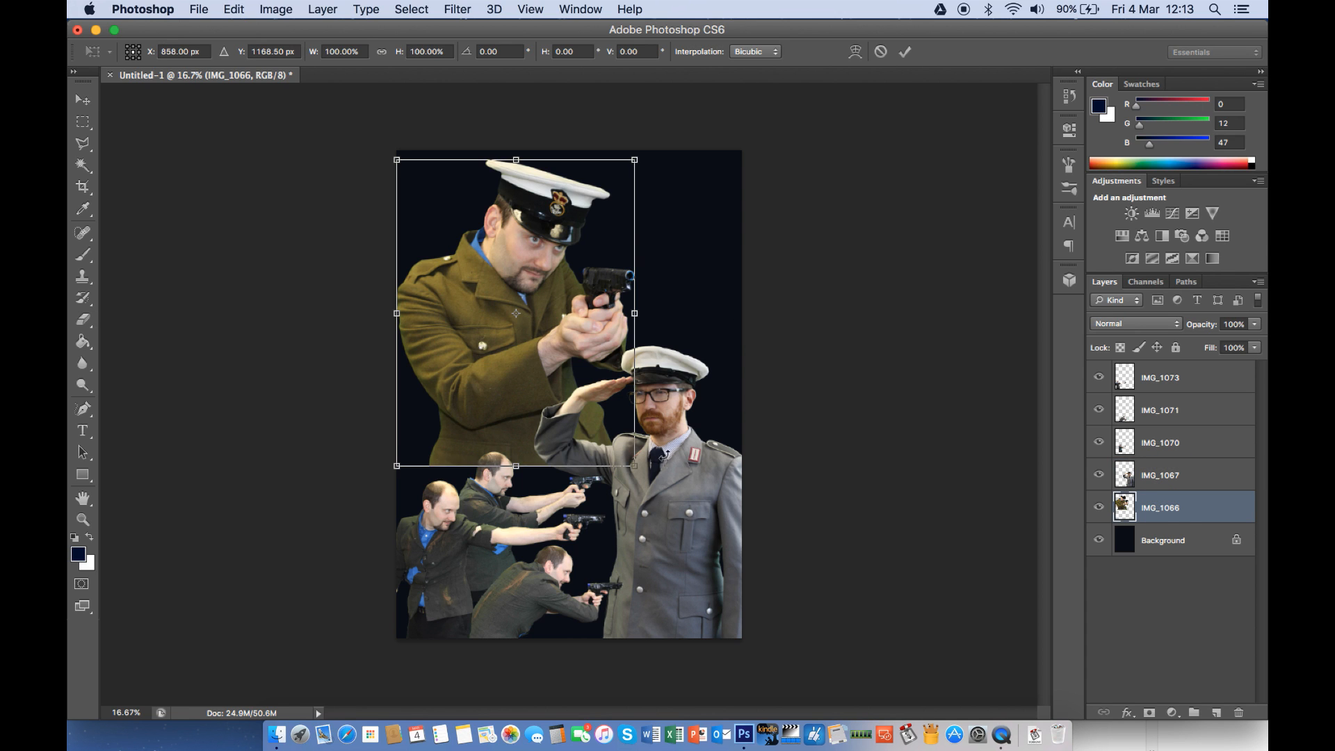
pyautogui.moveTo(633, 465); pyautogui.dragTo(619, 447)
pyautogui.press('Return')
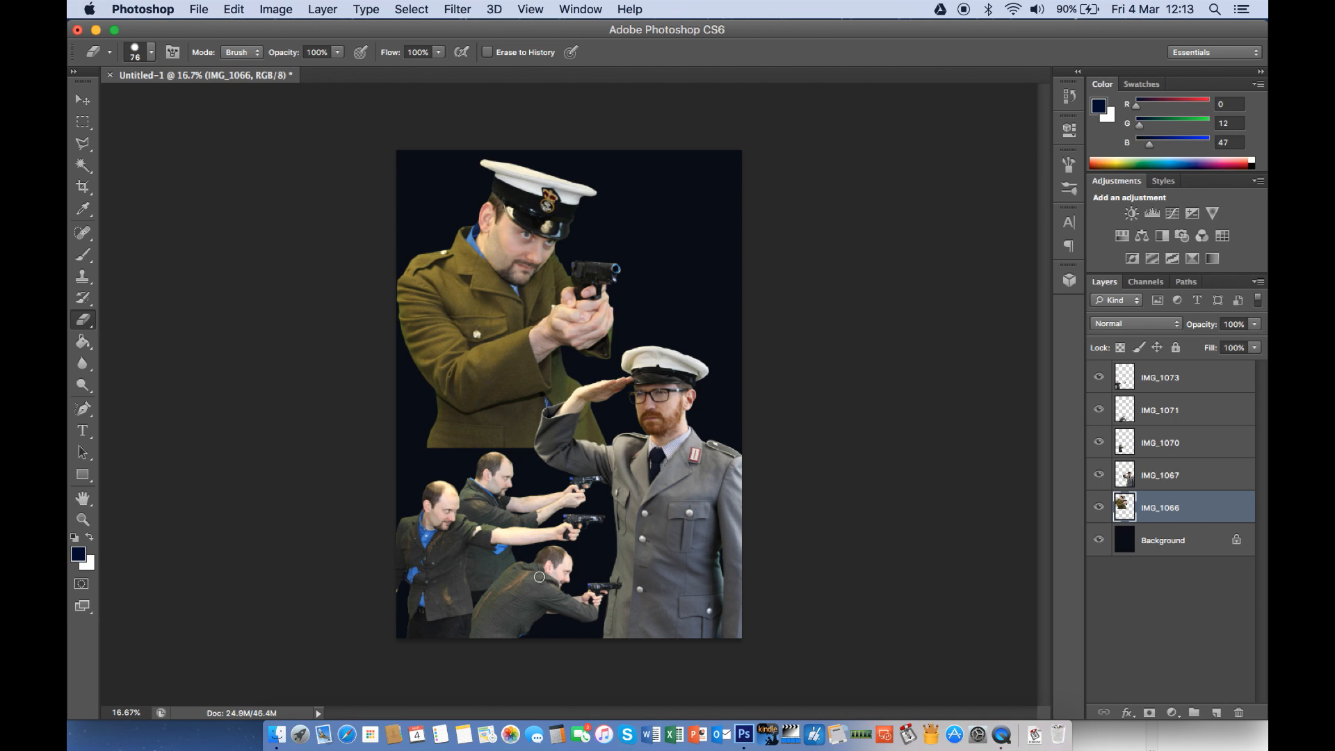
# Switch to Finder, move the MOVIE POSTER folder window over the poster, and preview the big_thumb snowy forest image
pyautogui.click(269, 736)
pyautogui.press('space')
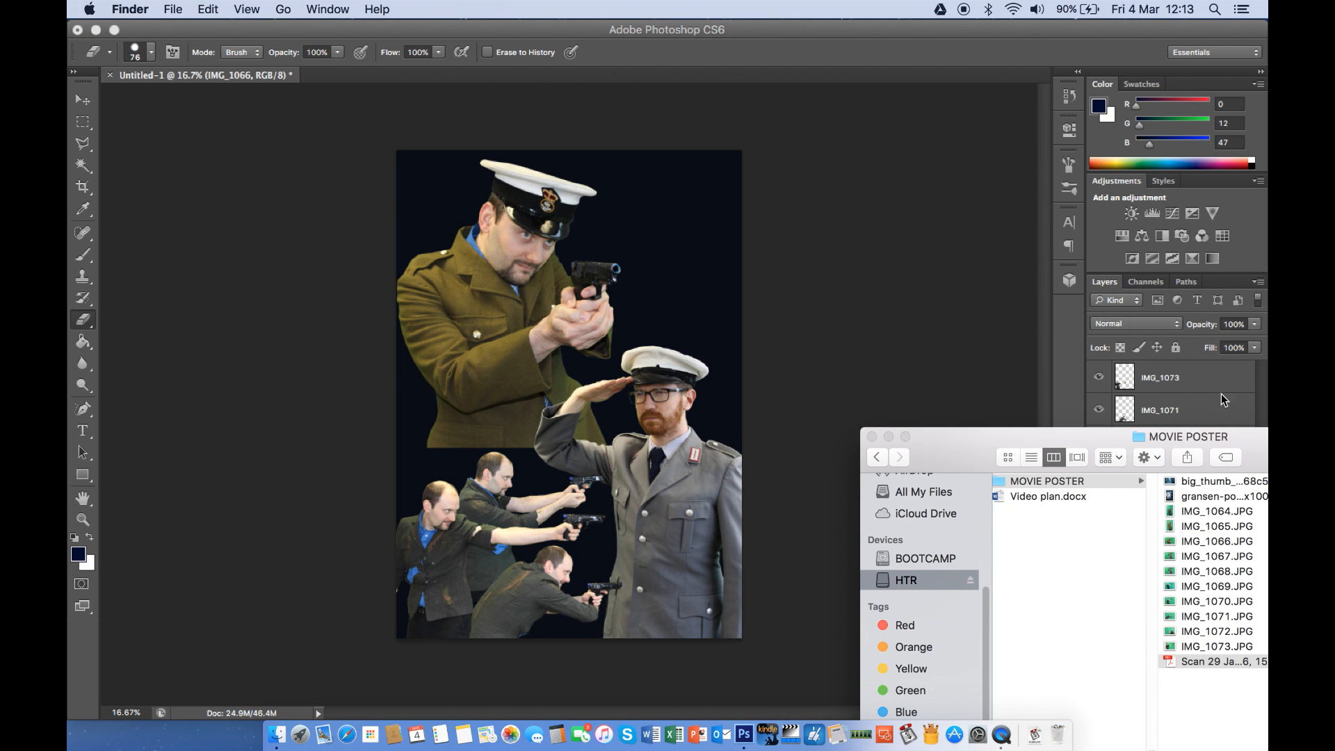
pyautogui.moveTo(1116, 436); pyautogui.dragTo(770, 72)
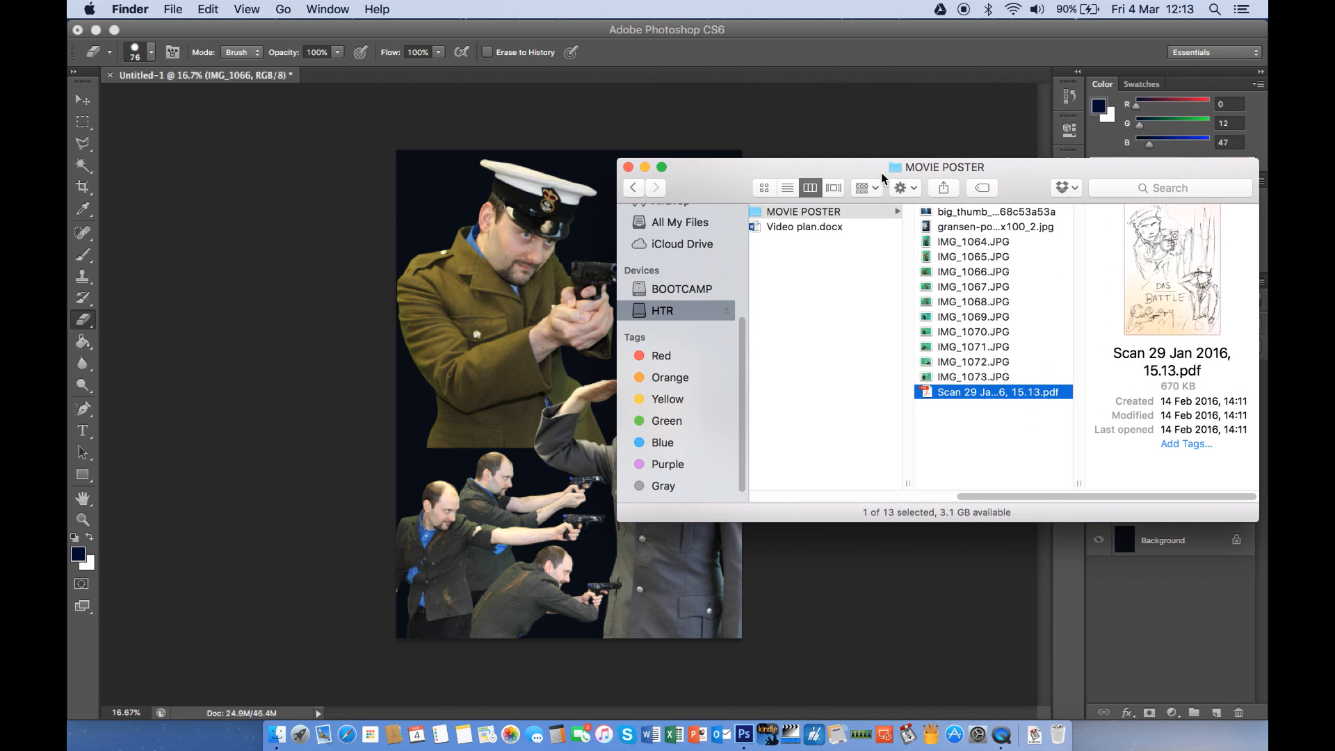
pyautogui.click(945, 214)
pyautogui.press('space')
pyautogui.press('space')
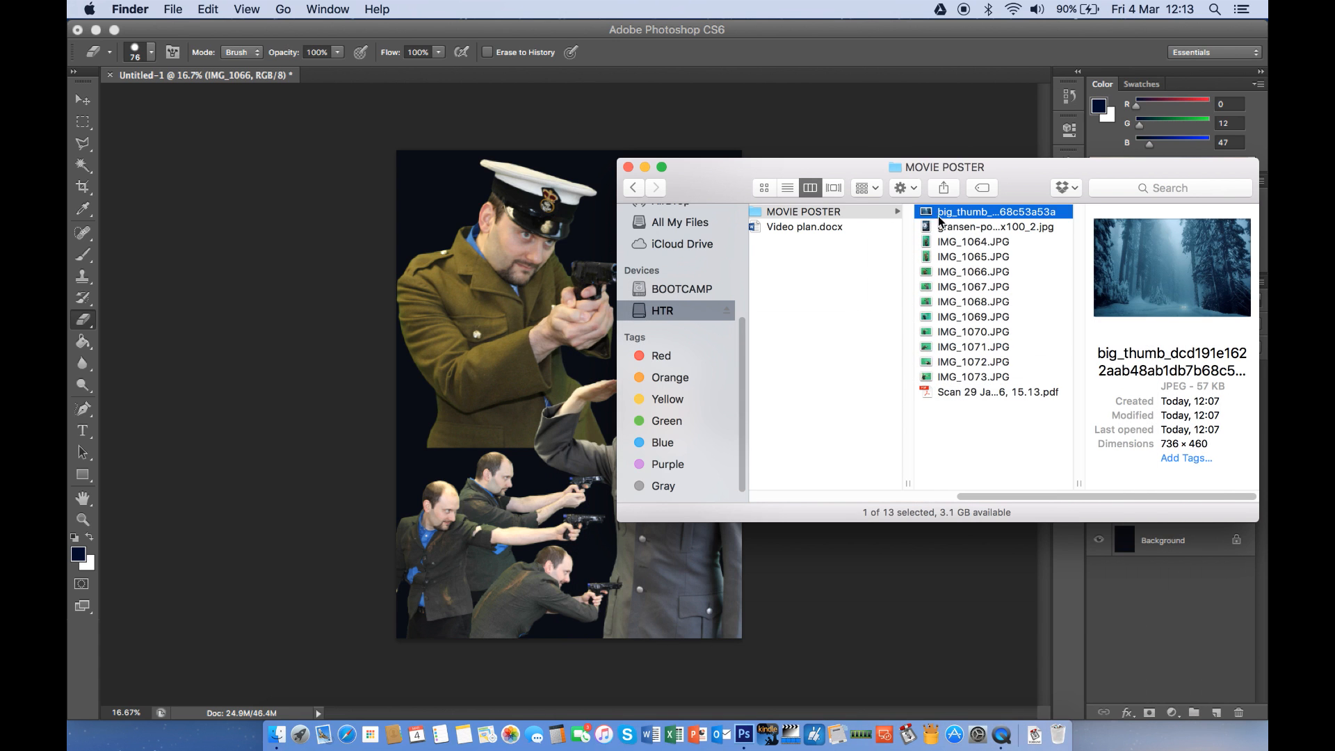
# Place the big_thumb forest image in the poster and move its layer beneath IMG_1066, directly above the Background
pyautogui.click(537, 271)
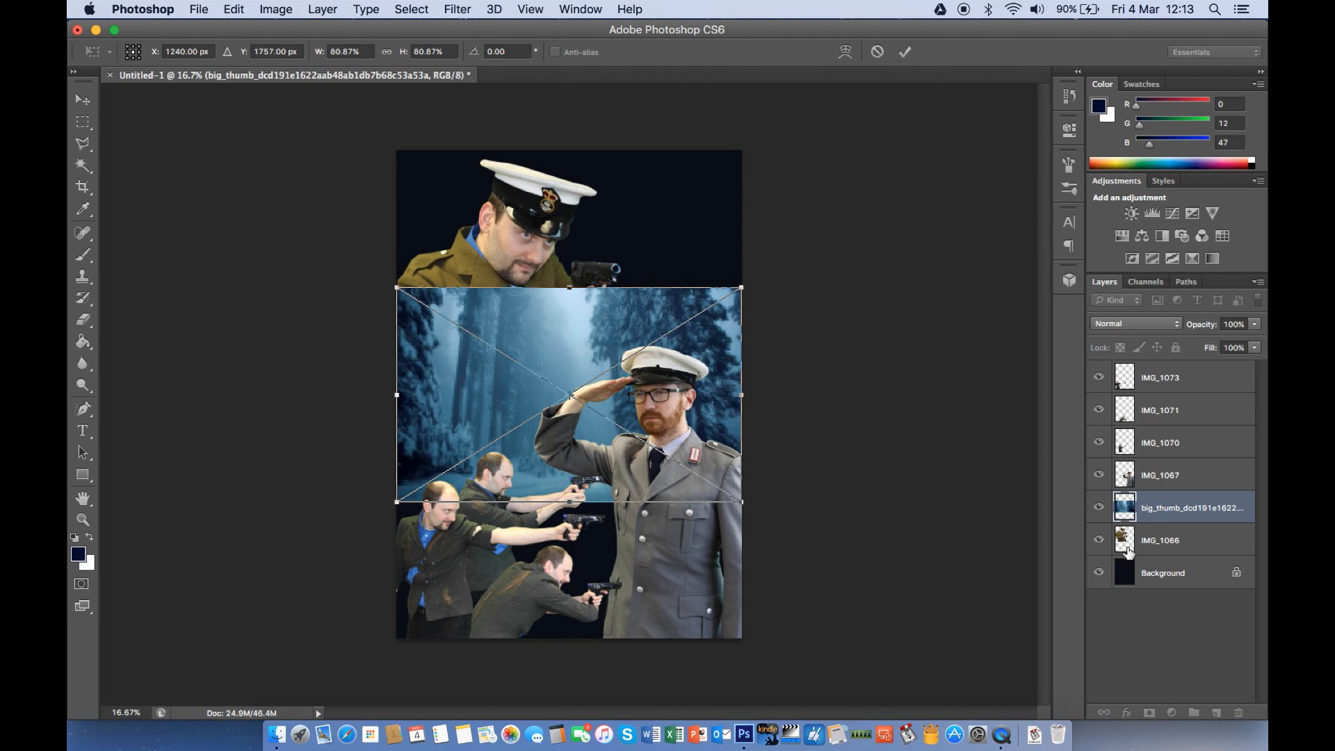
pyautogui.click(904, 51)
pyautogui.press('e')
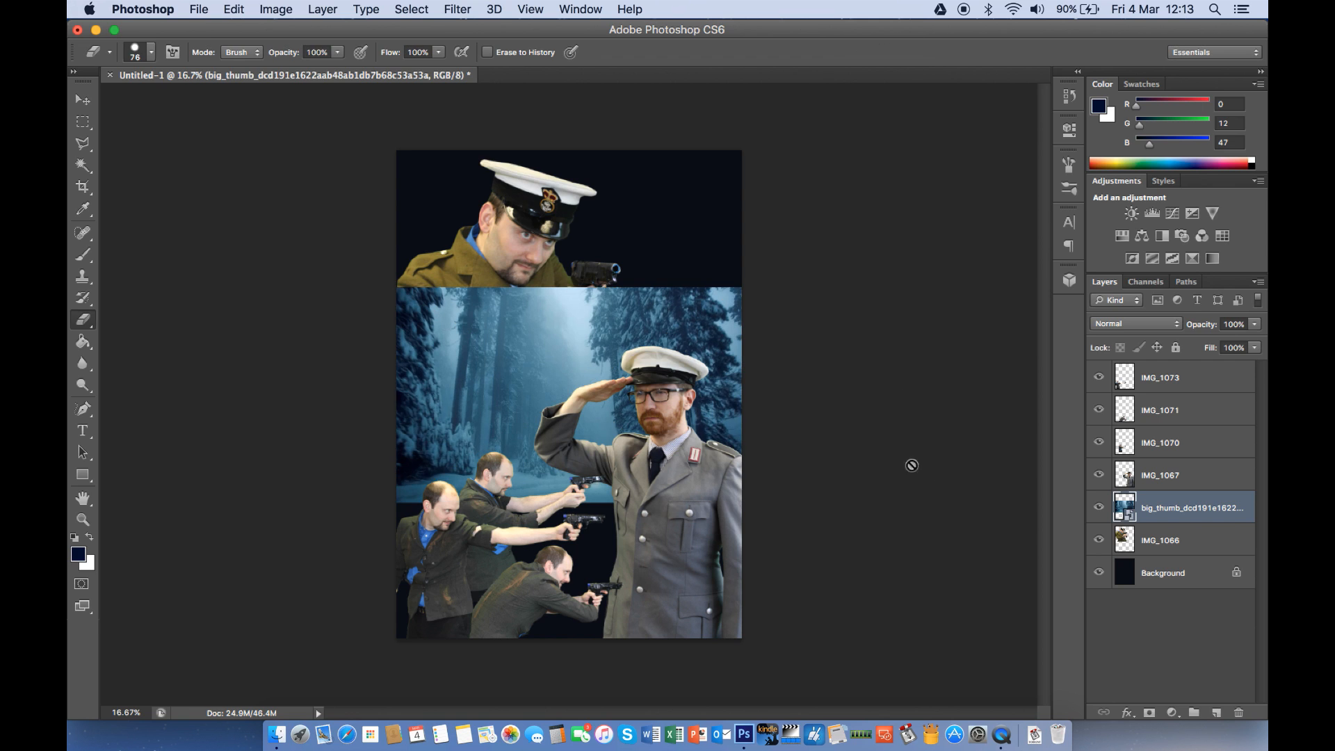
pyautogui.moveTo(1128, 513); pyautogui.dragTo(1128, 379)
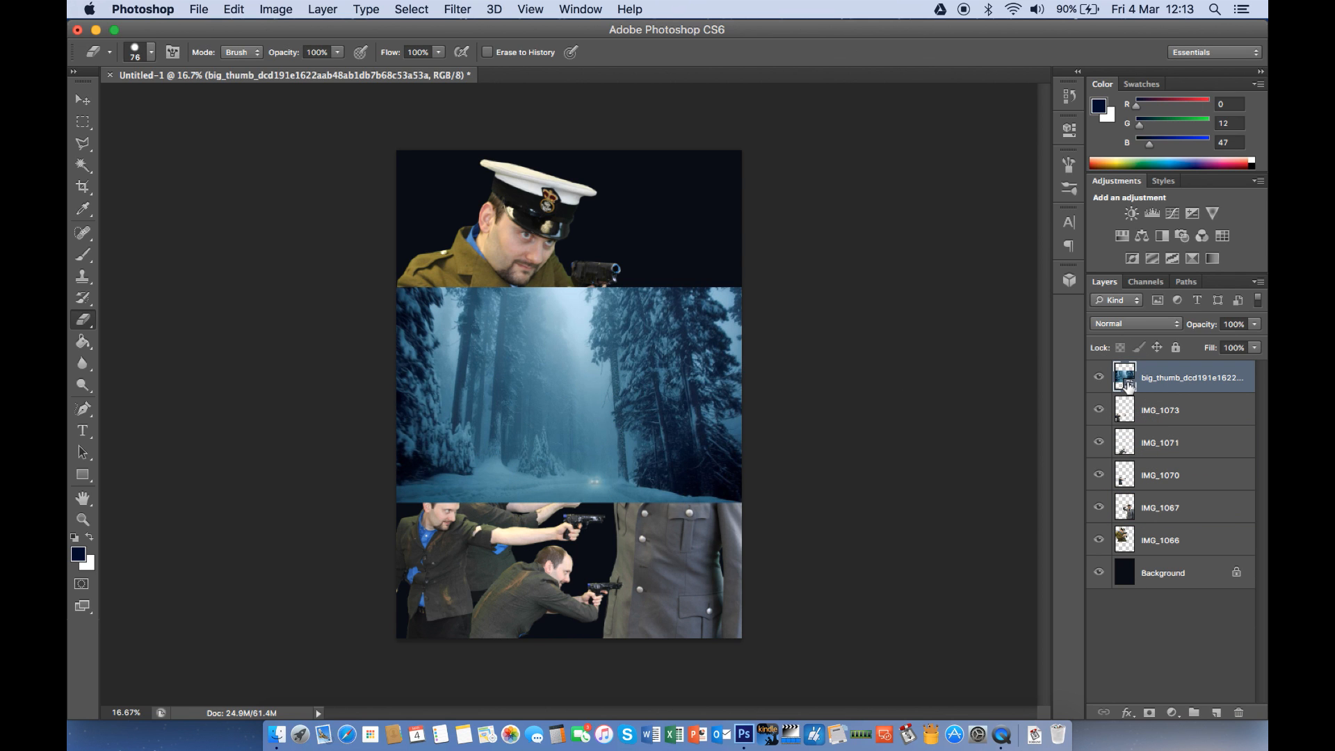
pyautogui.moveTo(1128, 385); pyautogui.dragTo(1137, 540)
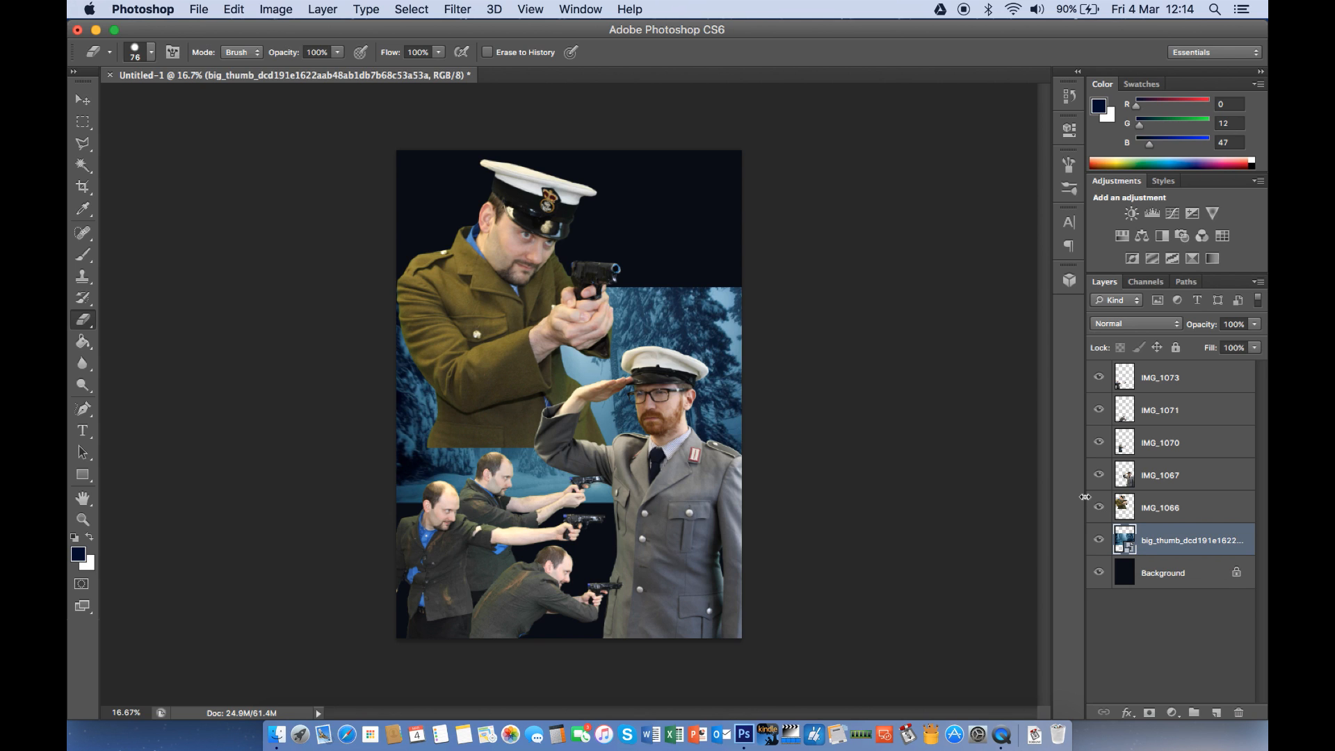
# Enlarge the forest image with Free Transform to about 163% width and 187% height, cover the whole poster, and apply the transform
pyautogui.press('super+t')
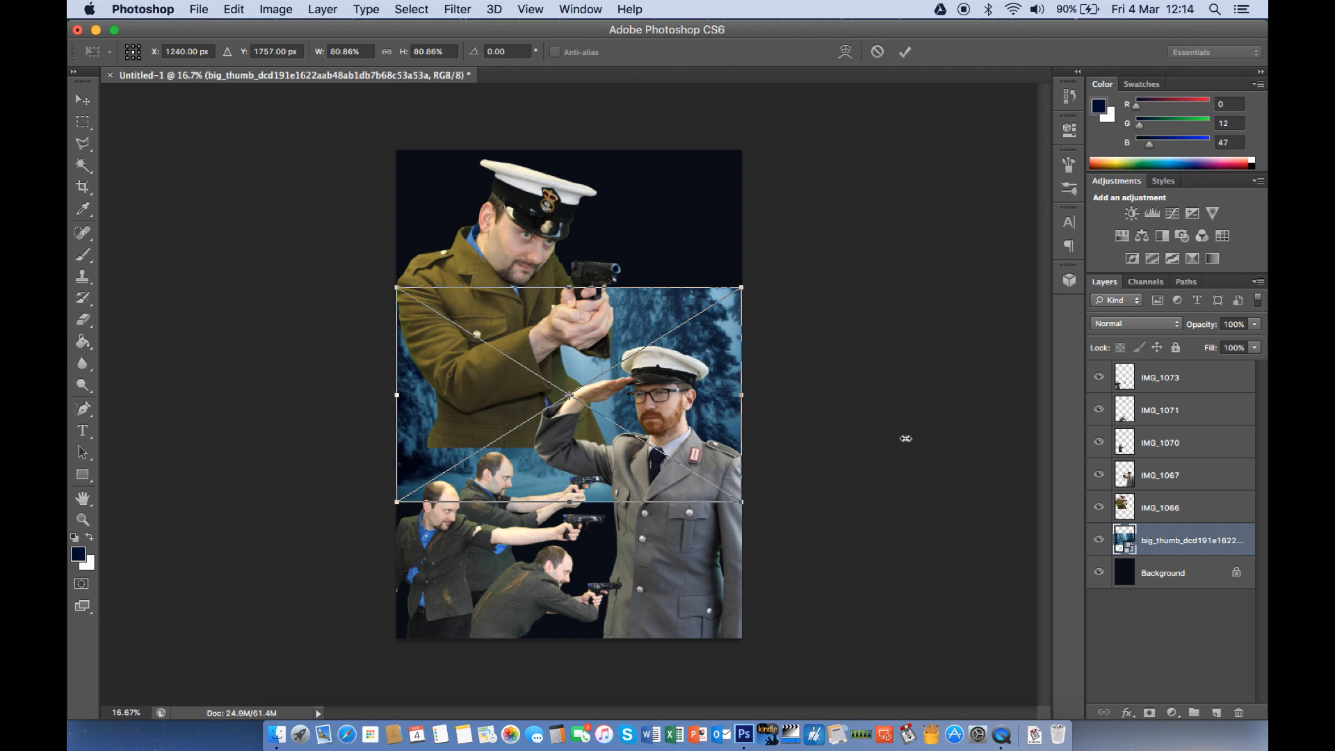
pyautogui.moveTo(710, 346); pyautogui.dragTo(760, 186)
pyautogui.moveTo(450, 354); pyautogui.dragTo(180, 523)
pyautogui.moveTo(730, 273); pyautogui.dragTo(780, 296)
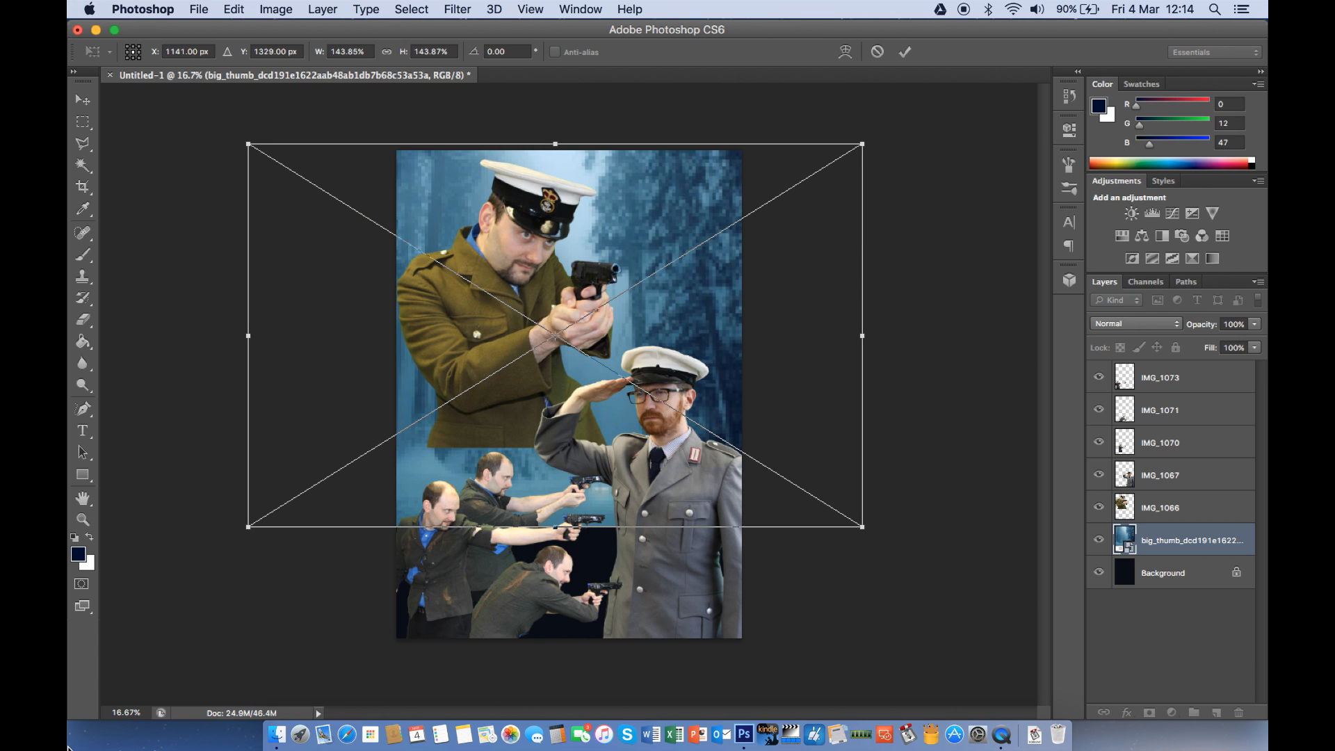
pyautogui.moveTo(392, 532); pyautogui.dragTo(407, 582)
pyautogui.moveTo(248, 583); pyautogui.dragTo(168, 642)
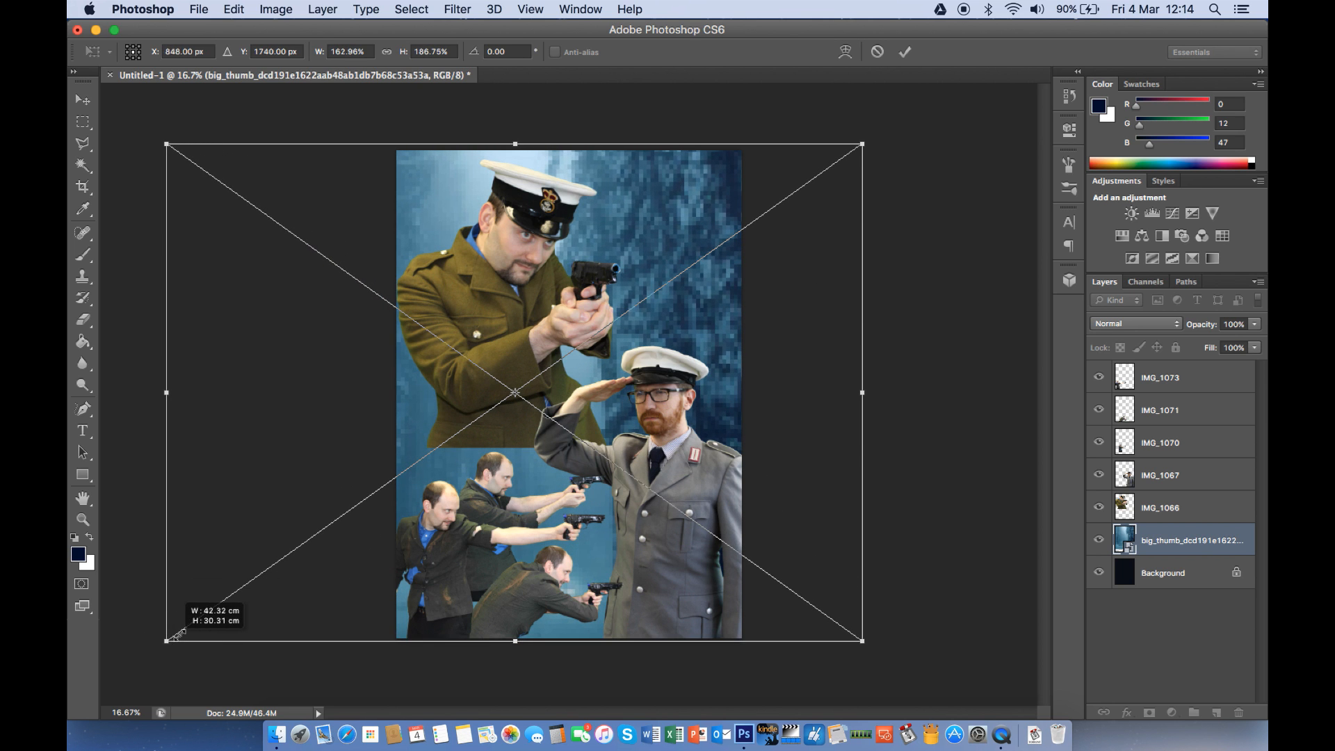
pyautogui.moveTo(587, 419); pyautogui.dragTo(641, 415)
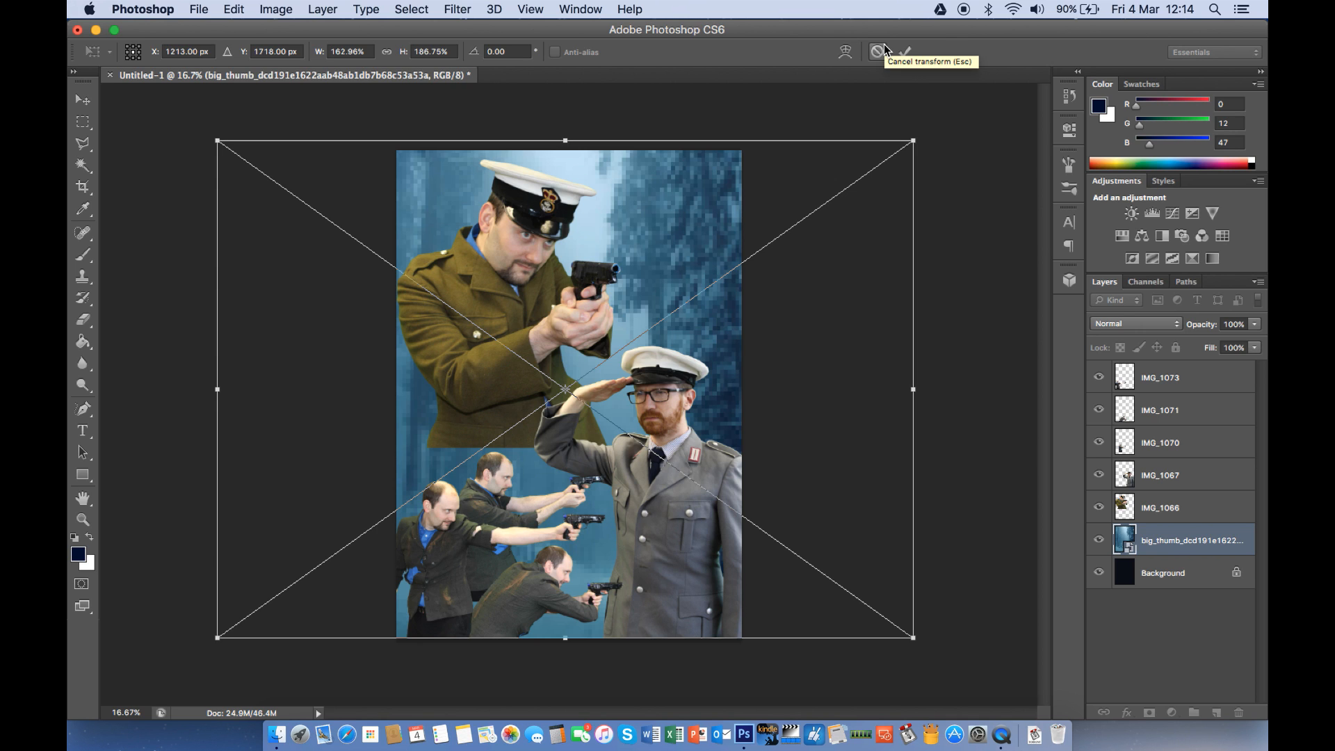
pyautogui.press('e')
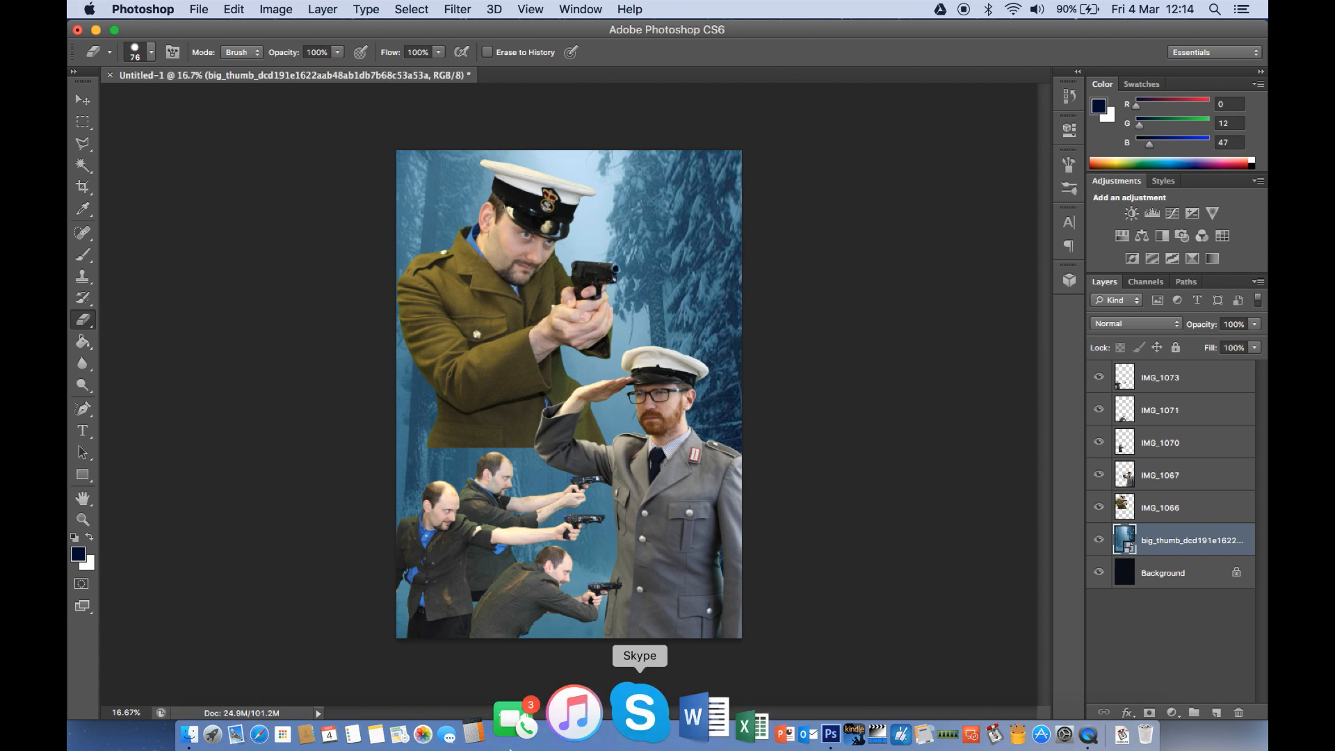
# Preview the gransen-poster-70x100_2.jpg reference from the MOVIE POSTER folder in Finder, and return to the poster in Photoshop
pyautogui.click(270, 713)
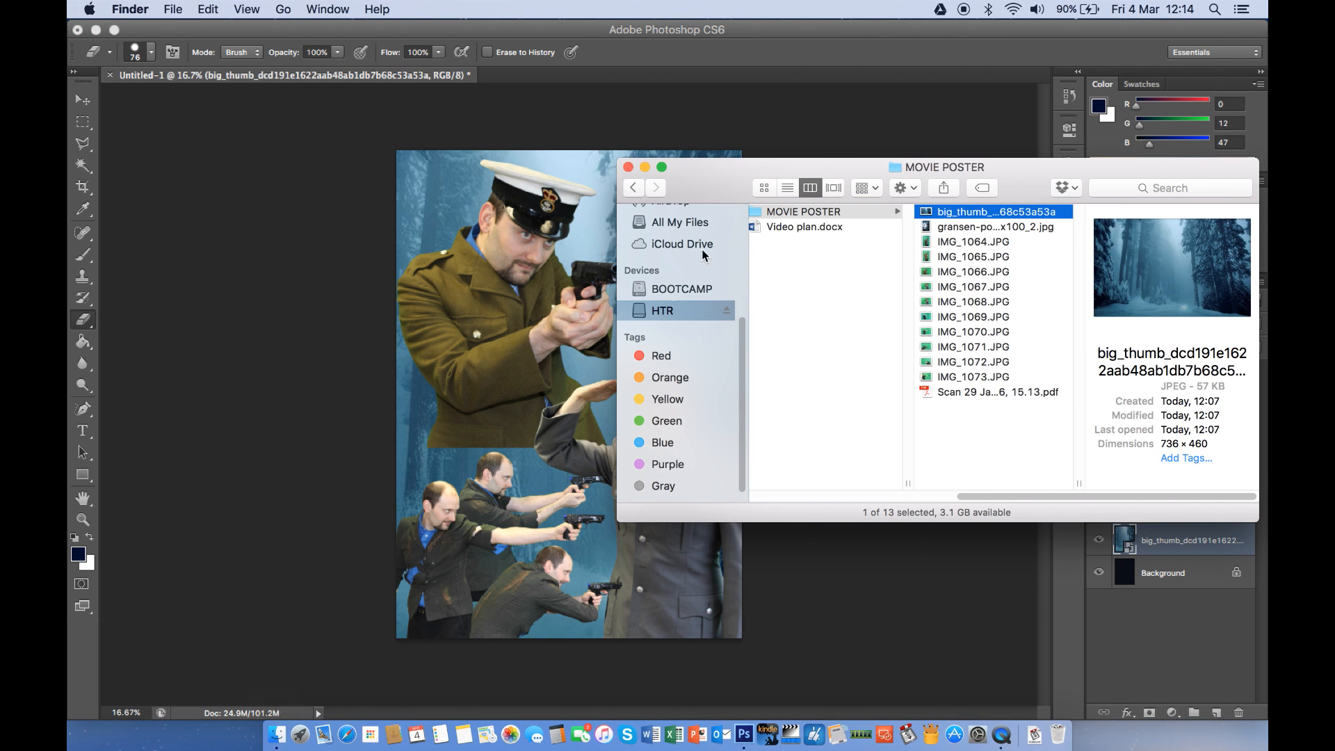
pyautogui.click(999, 227)
pyautogui.press('space')
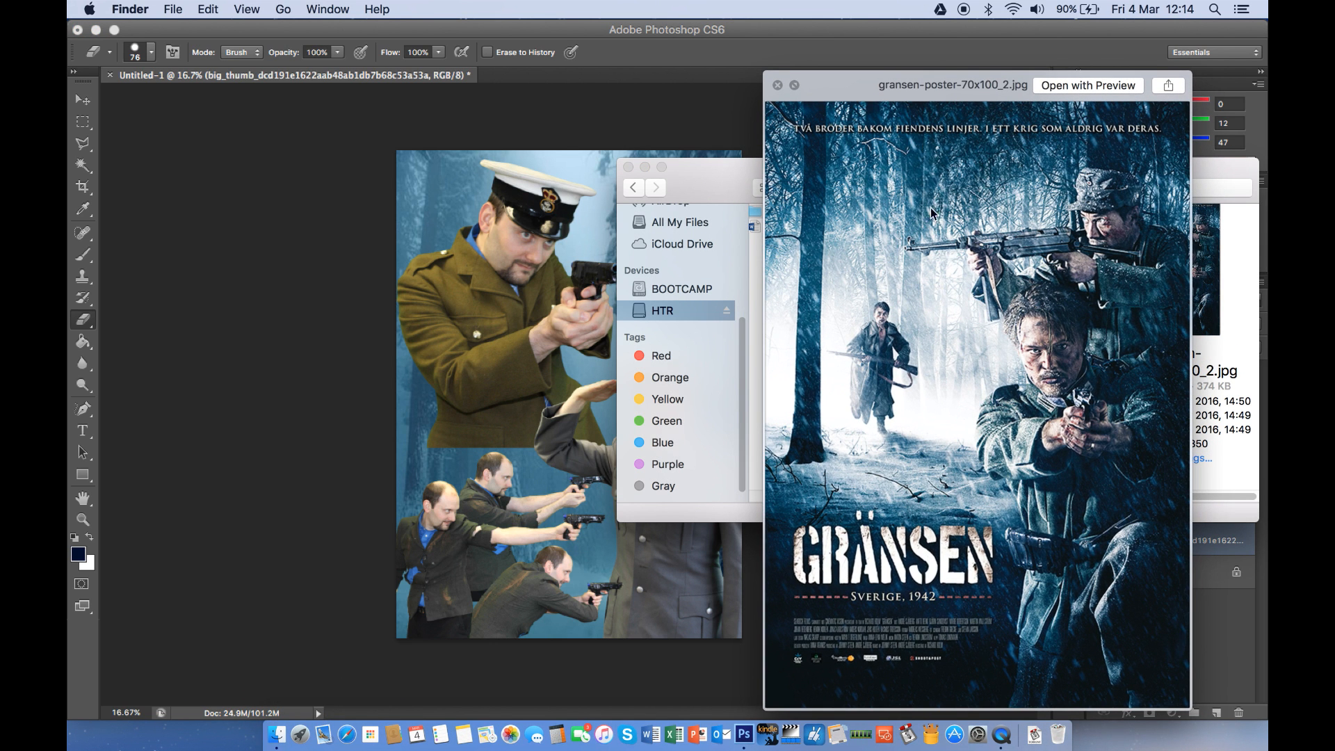
pyautogui.click(611, 481)
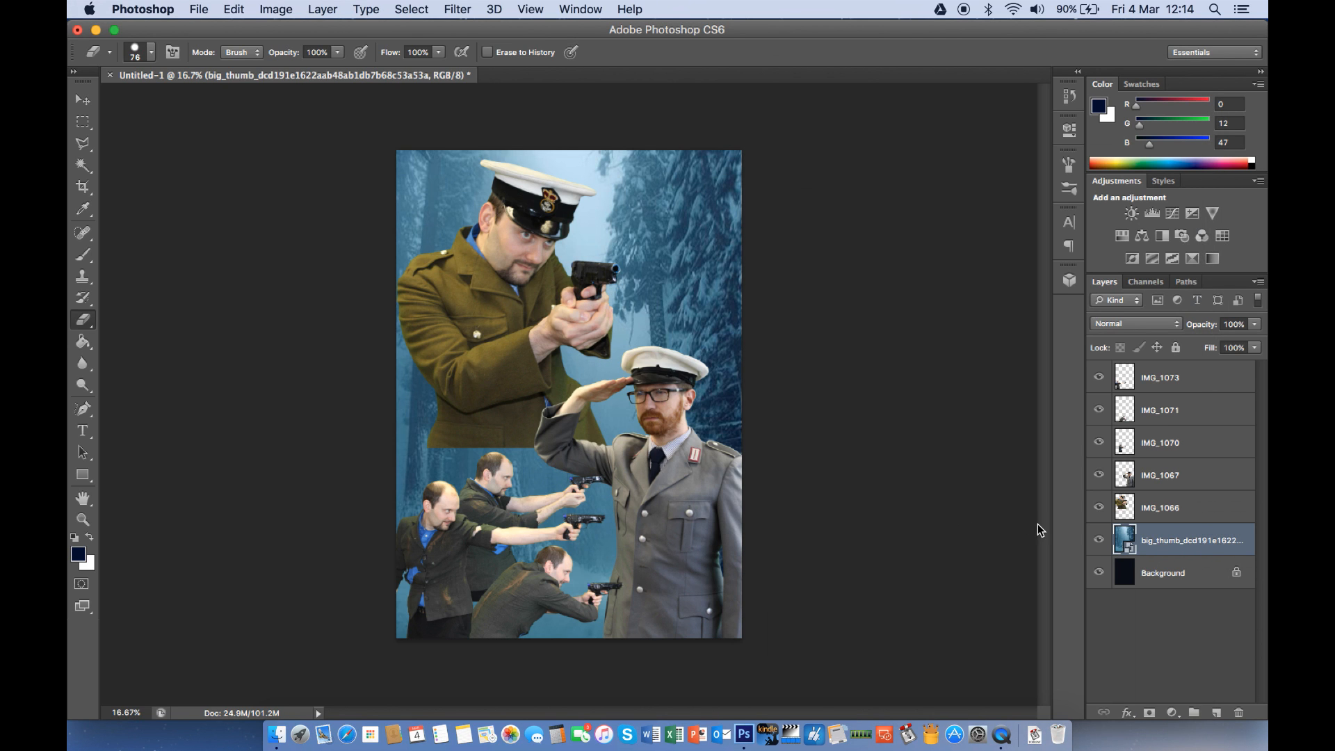
# Rasterize the big_thumb forest layer and add a layer mask to it
pyautogui.rightClick(1177, 544)
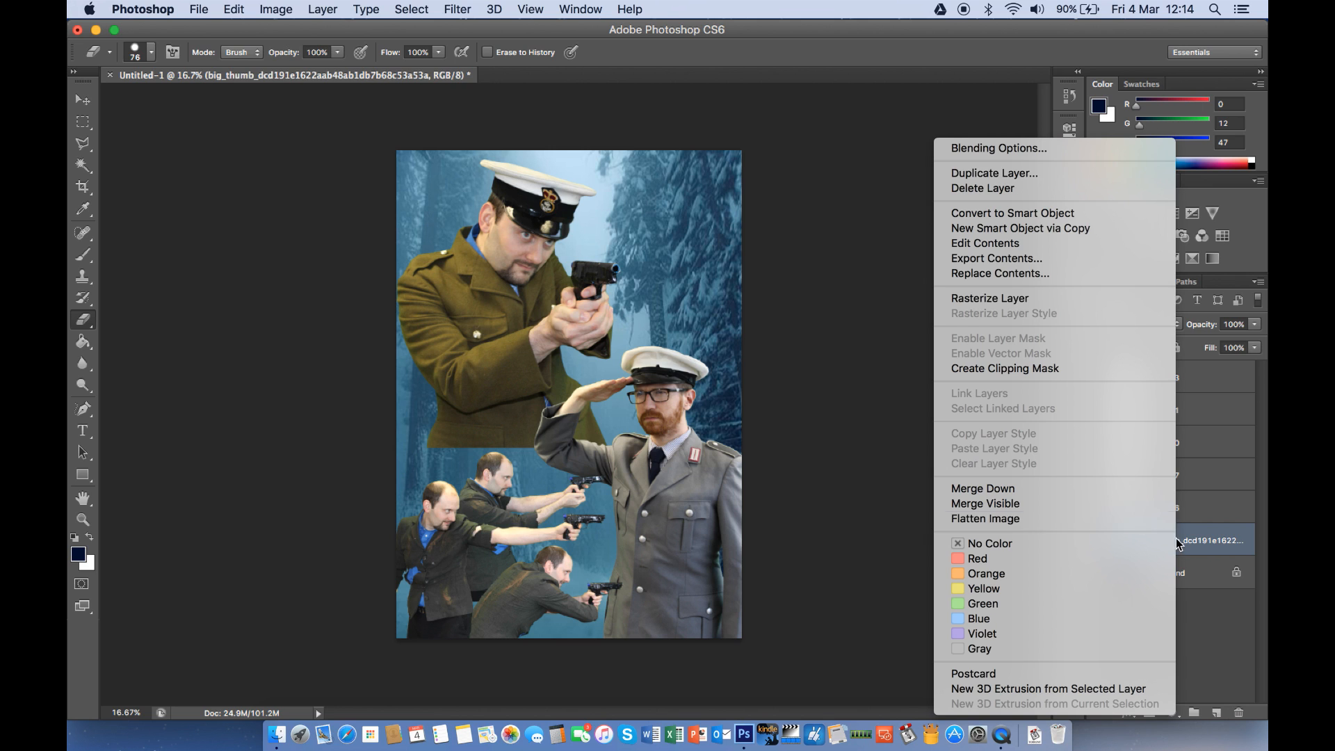
pyautogui.click(1055, 308)
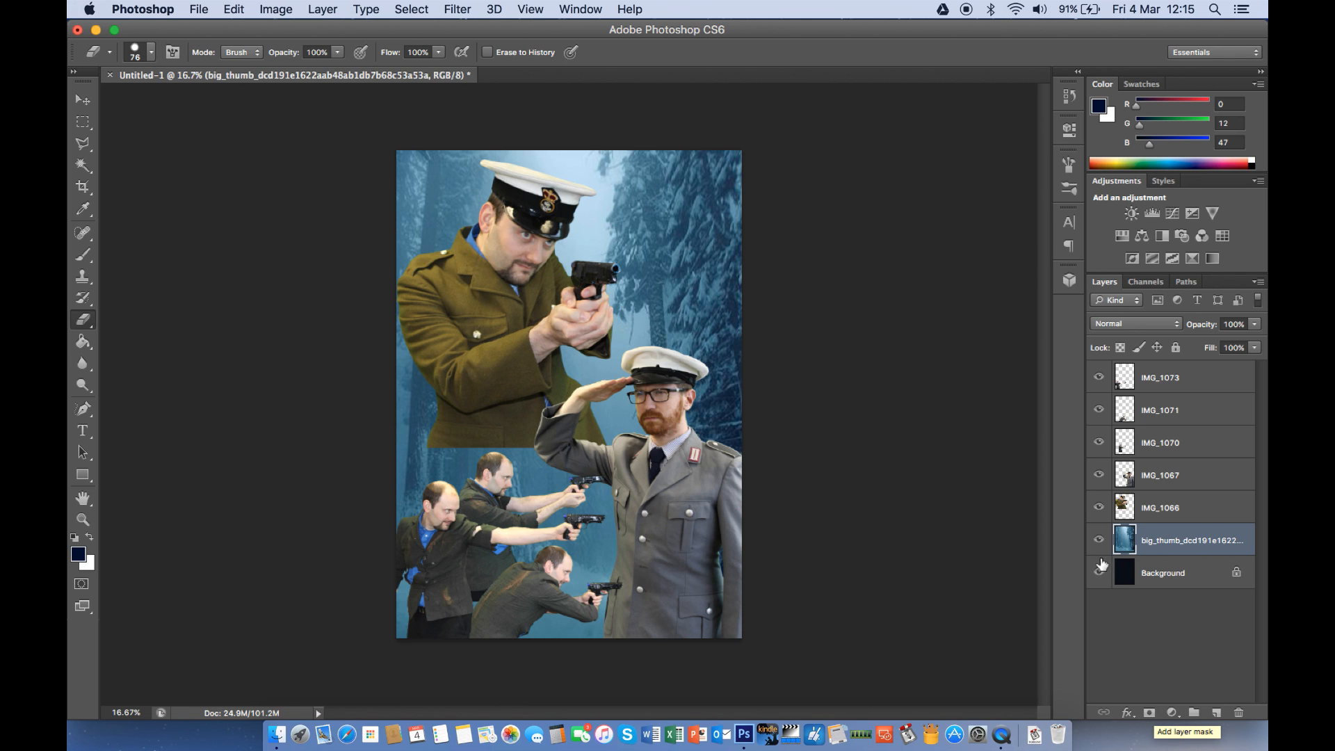
pyautogui.click(1149, 713)
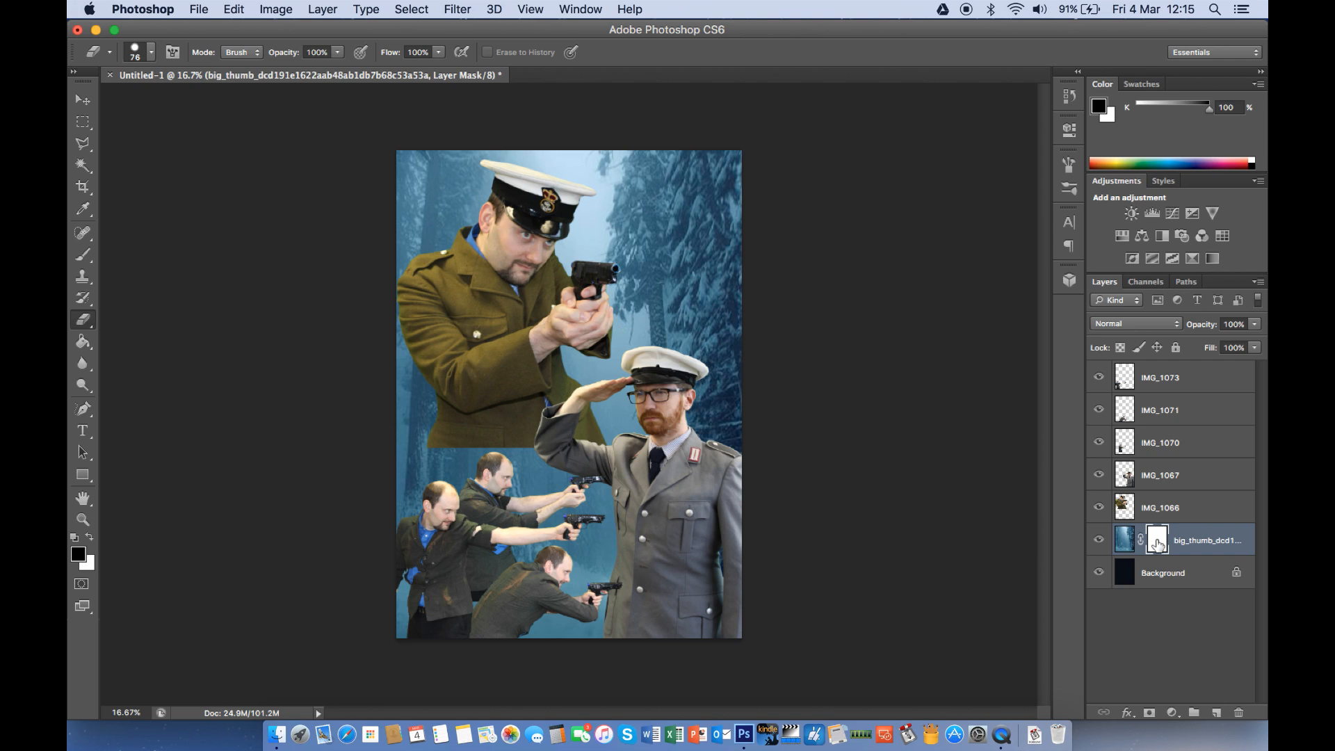
# Set up the Gradient tool with black as the foreground color and the foreground-to-transparent preset
pyautogui.click(84, 343)
pyautogui.click(87, 346)
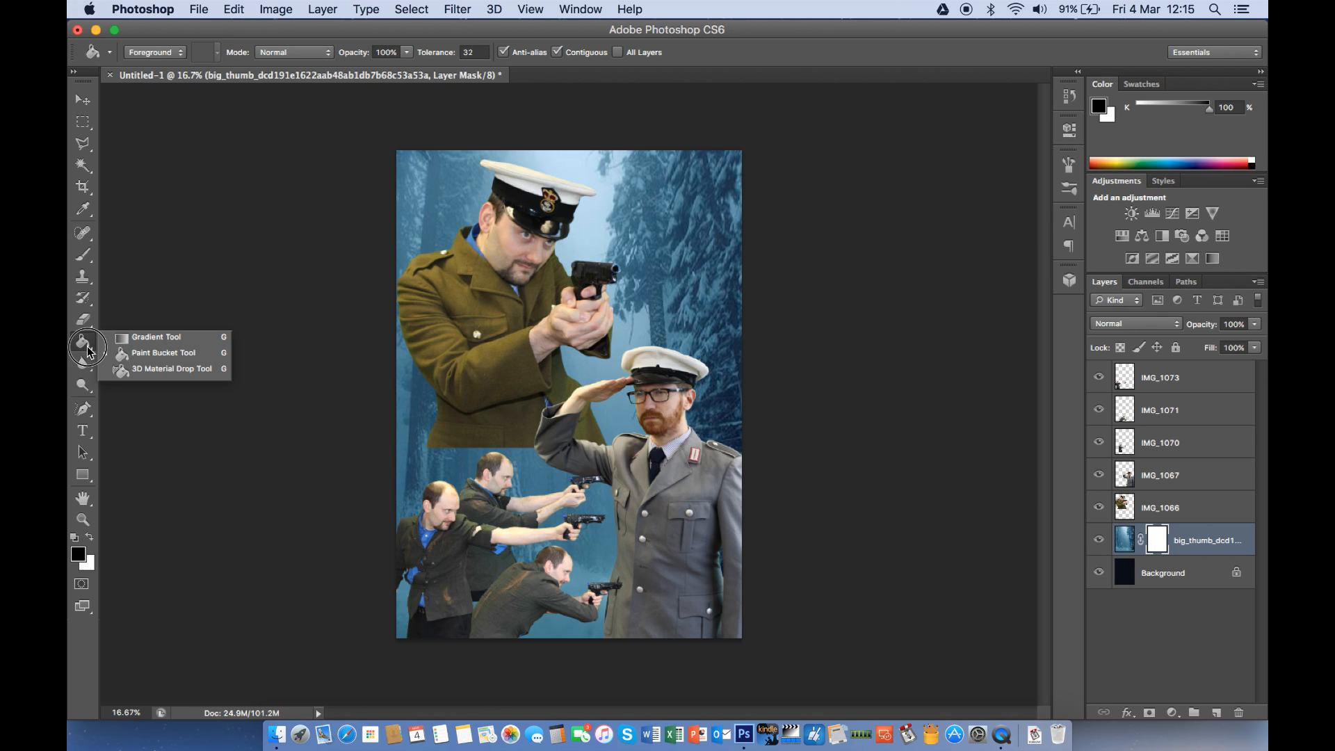
pyautogui.click(157, 337)
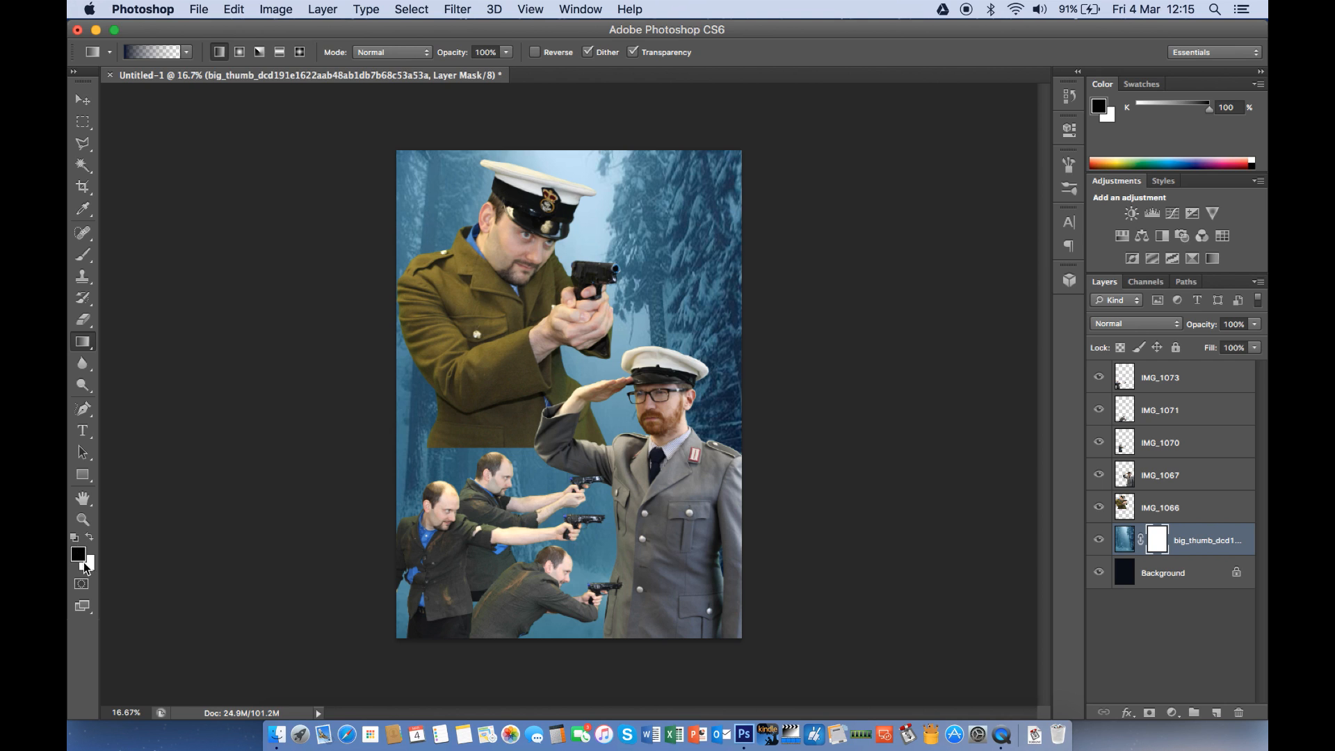
pyautogui.press('x')
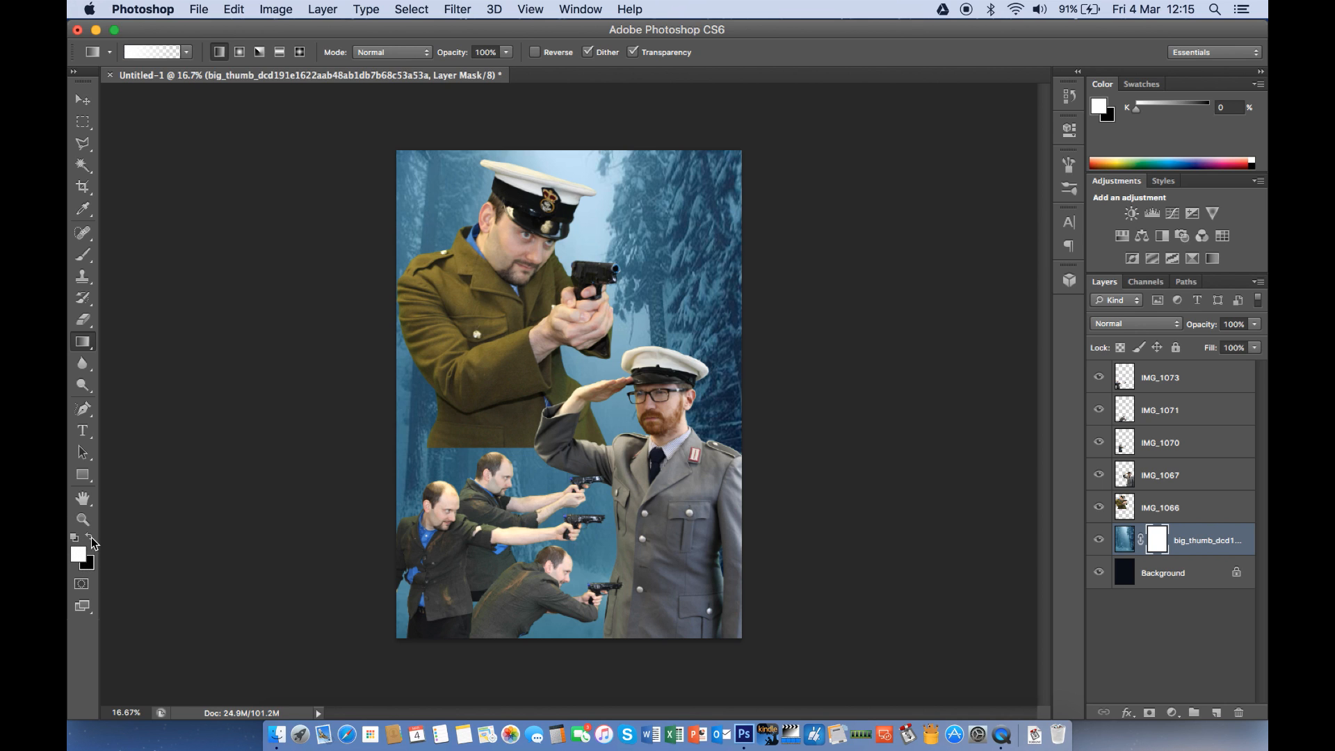
pyautogui.click(90, 537)
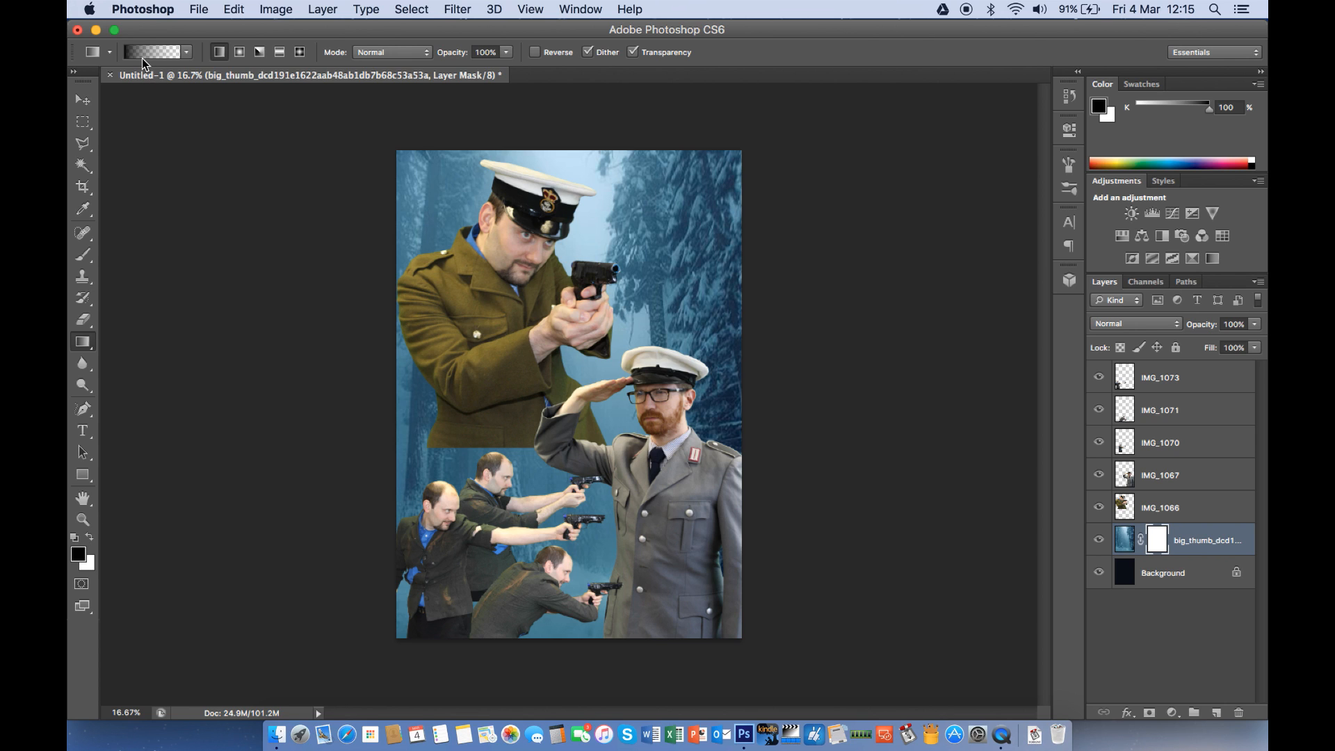
pyautogui.click(186, 53)
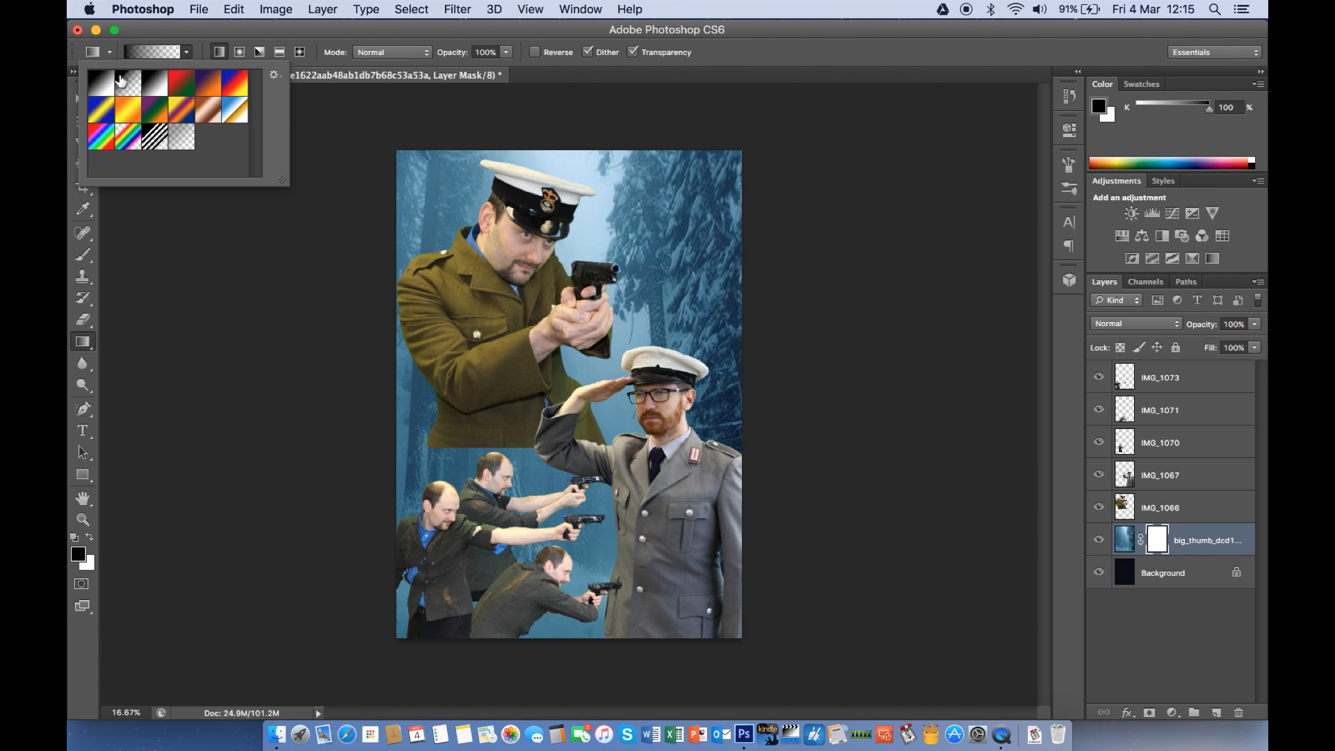
pyautogui.click(129, 89)
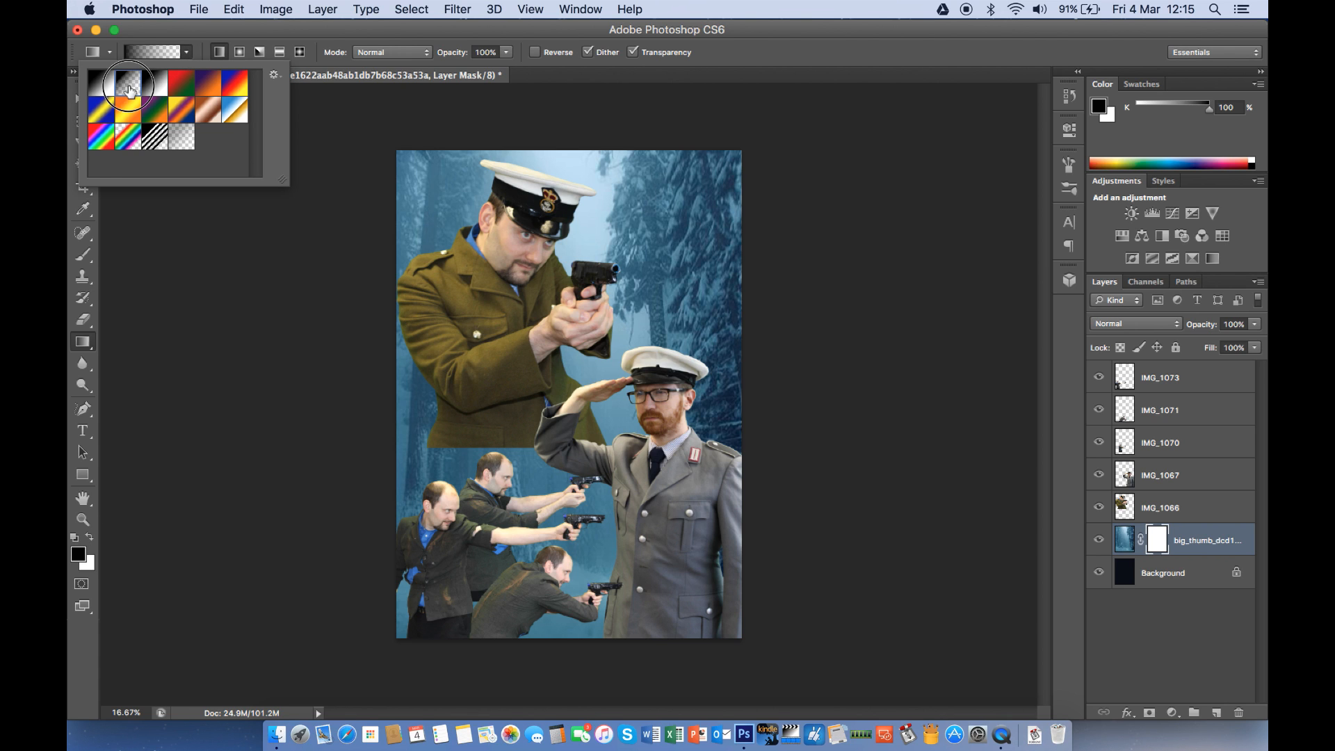
# Draw upward linear gradients on the forest layer's mask from the lower figures to the poster's top, fading the forest into the dark background
pyautogui.click(1157, 542)
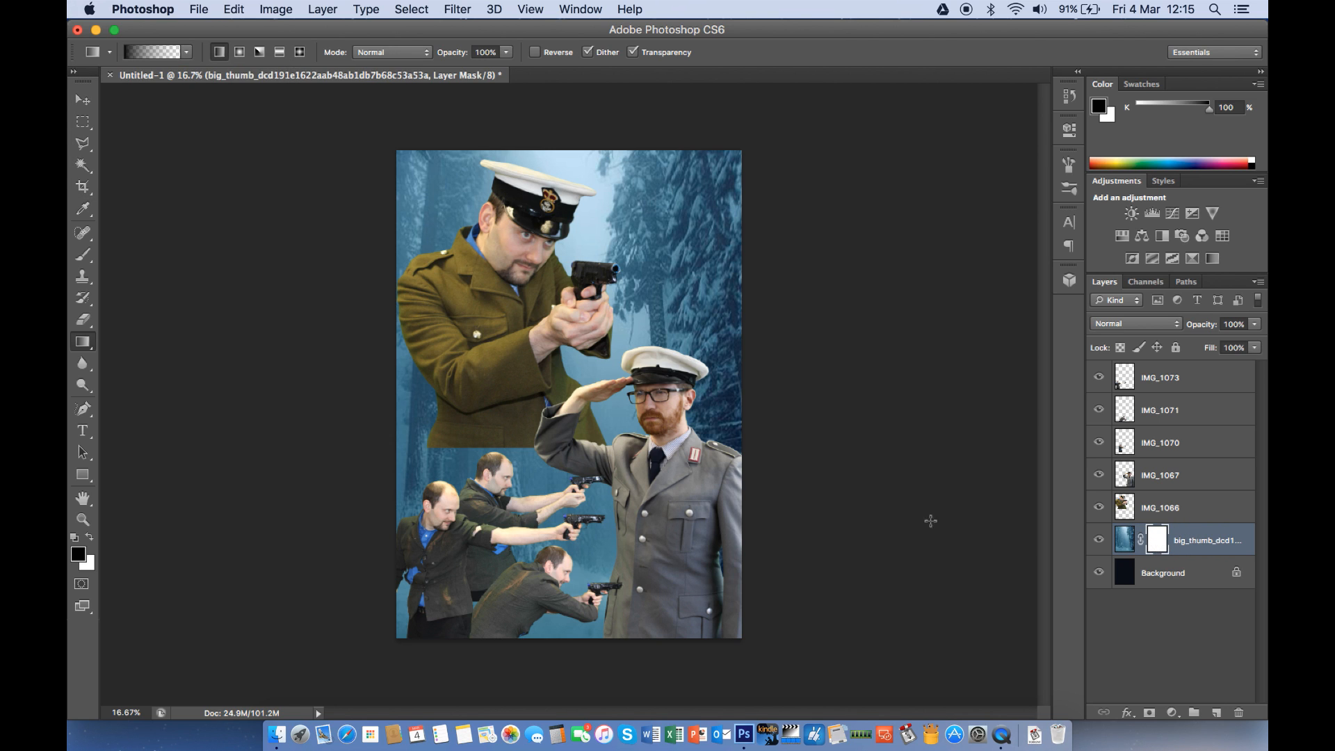
pyautogui.click(628, 565)
pyautogui.moveTo(629, 564); pyautogui.dragTo(635, 203)
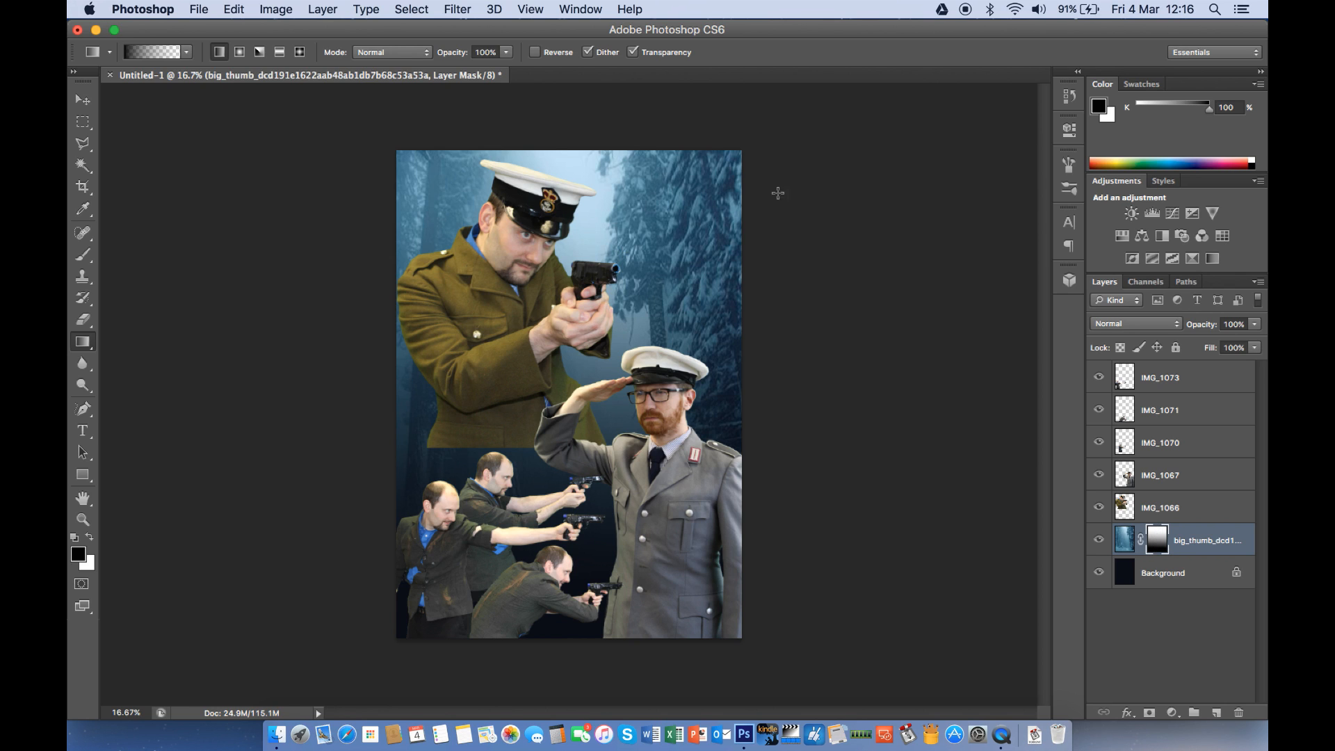
pyautogui.moveTo(565, 588); pyautogui.dragTo(630, 186)
pyautogui.moveTo(531, 595); pyautogui.dragTo(596, 152)
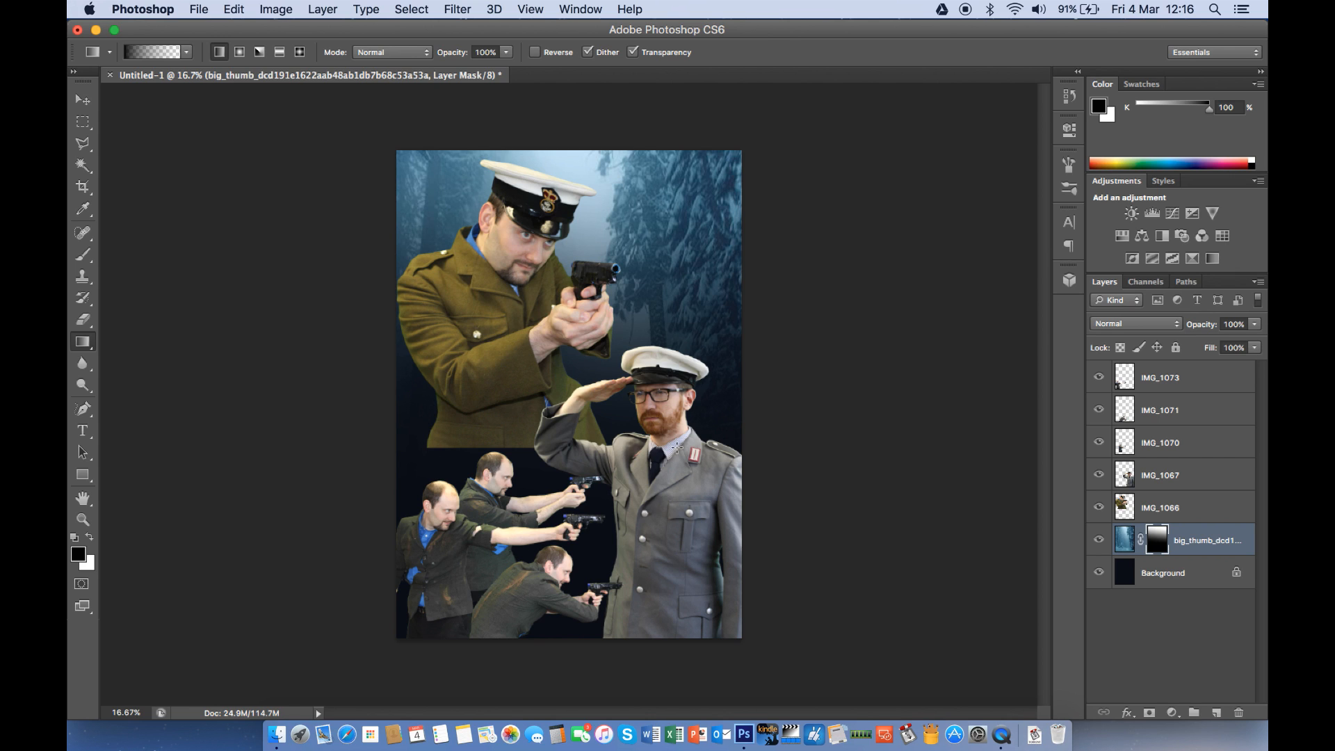
# Scale the forest image down to about 74% width and 68% height, center it over the poster's upper part, and apply the transform
pyautogui.click(1125, 543)
pyautogui.press('super+t')
pyautogui.moveTo(216, 638); pyautogui.dragTo(397, 485)
pyautogui.moveTo(808, 357); pyautogui.dragTo(775, 355)
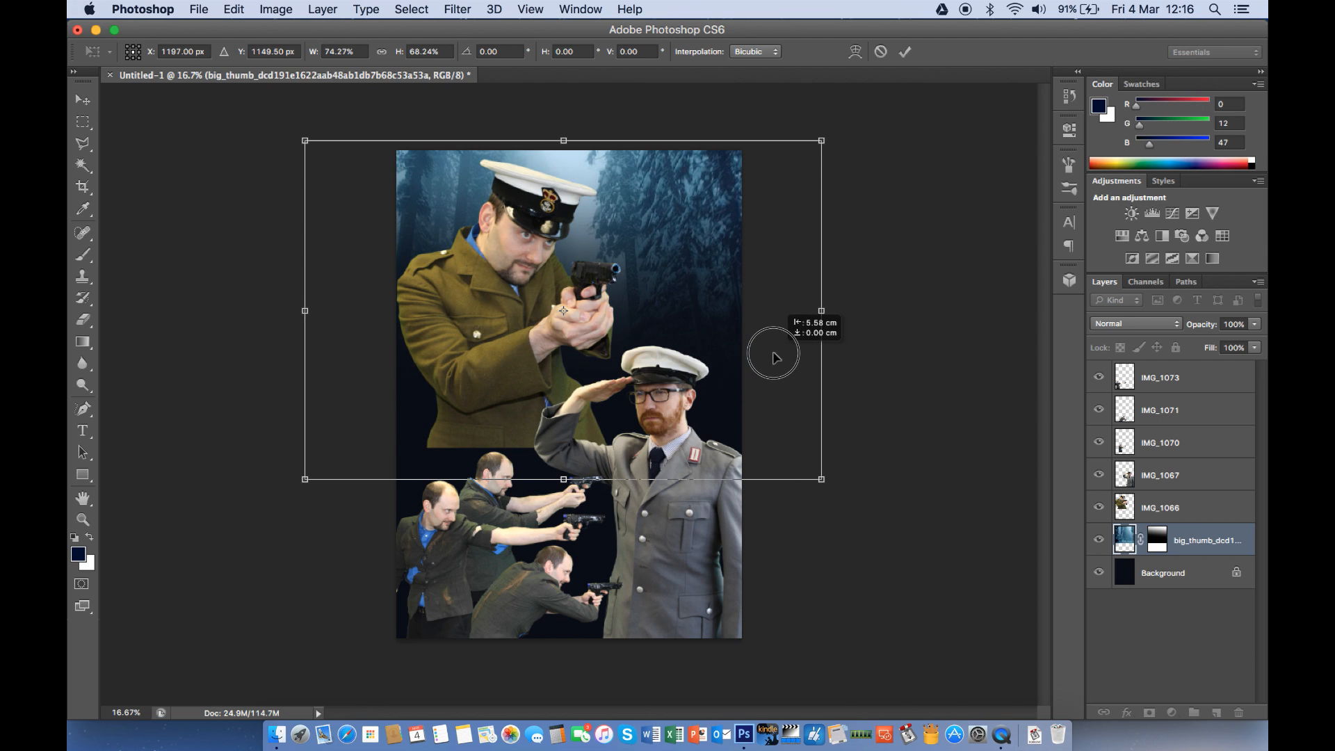
pyautogui.press('Return')
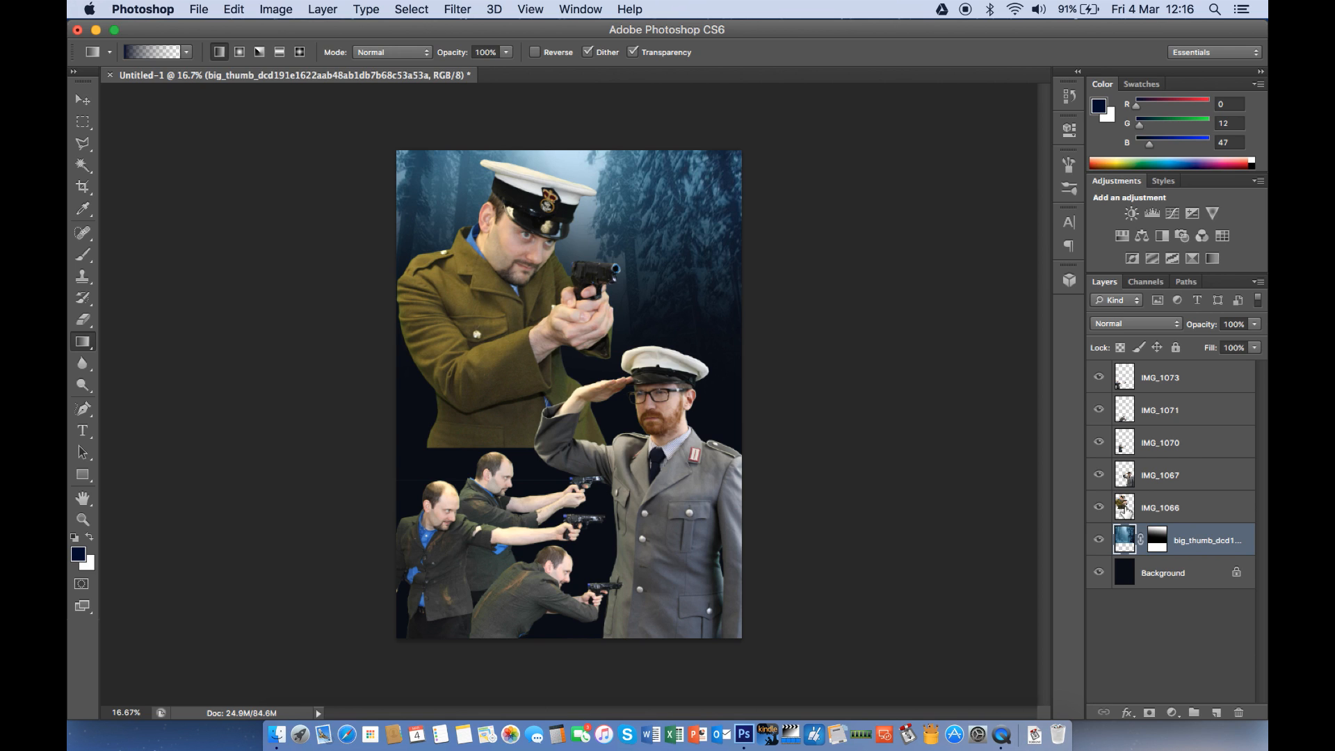
# Add a layer mask to IMG_1066 and fade the pistol-aiming officer's lower body with an upward gradient from his jacket hem
pyautogui.click(1124, 512)
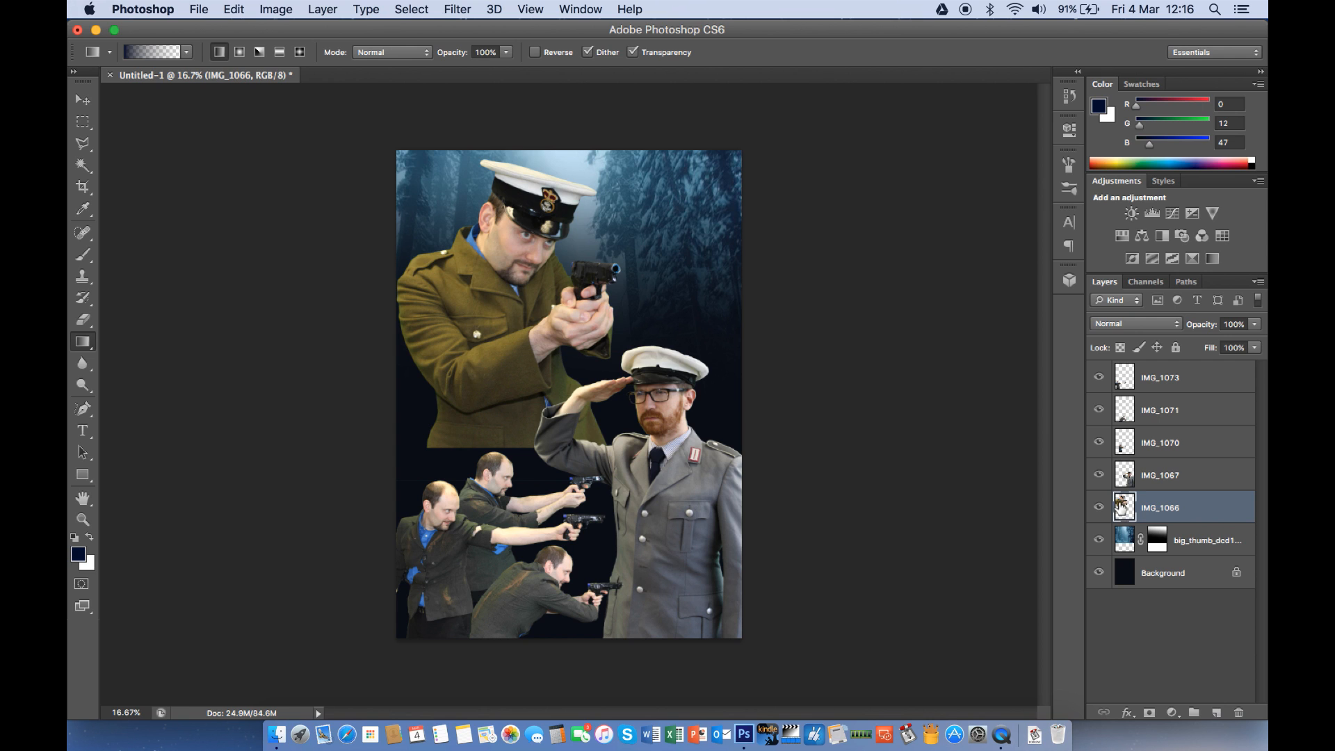
pyautogui.click(1103, 512)
pyautogui.click(1103, 513)
pyautogui.click(1101, 512)
pyautogui.click(1100, 512)
pyautogui.click(1100, 513)
pyautogui.click(1100, 513)
pyautogui.click(1148, 715)
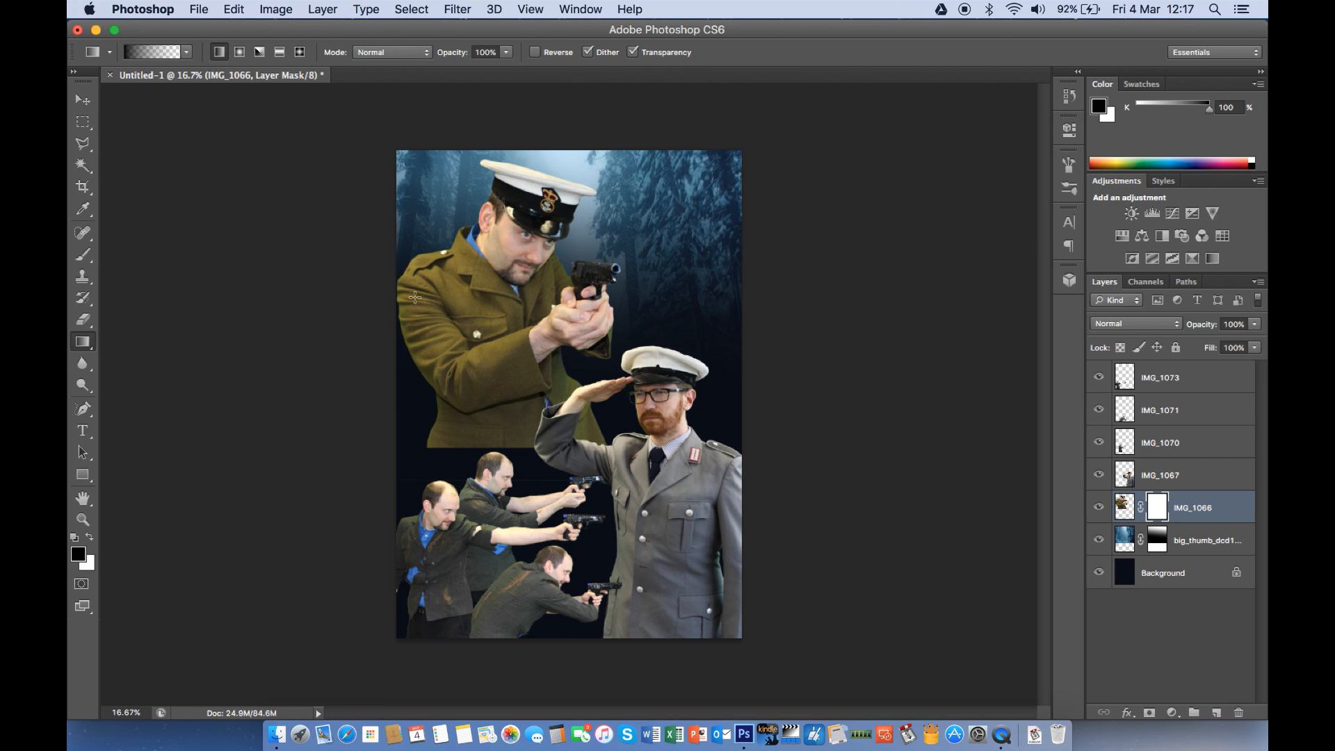
pyautogui.moveTo(506, 444); pyautogui.dragTo(496, 308)
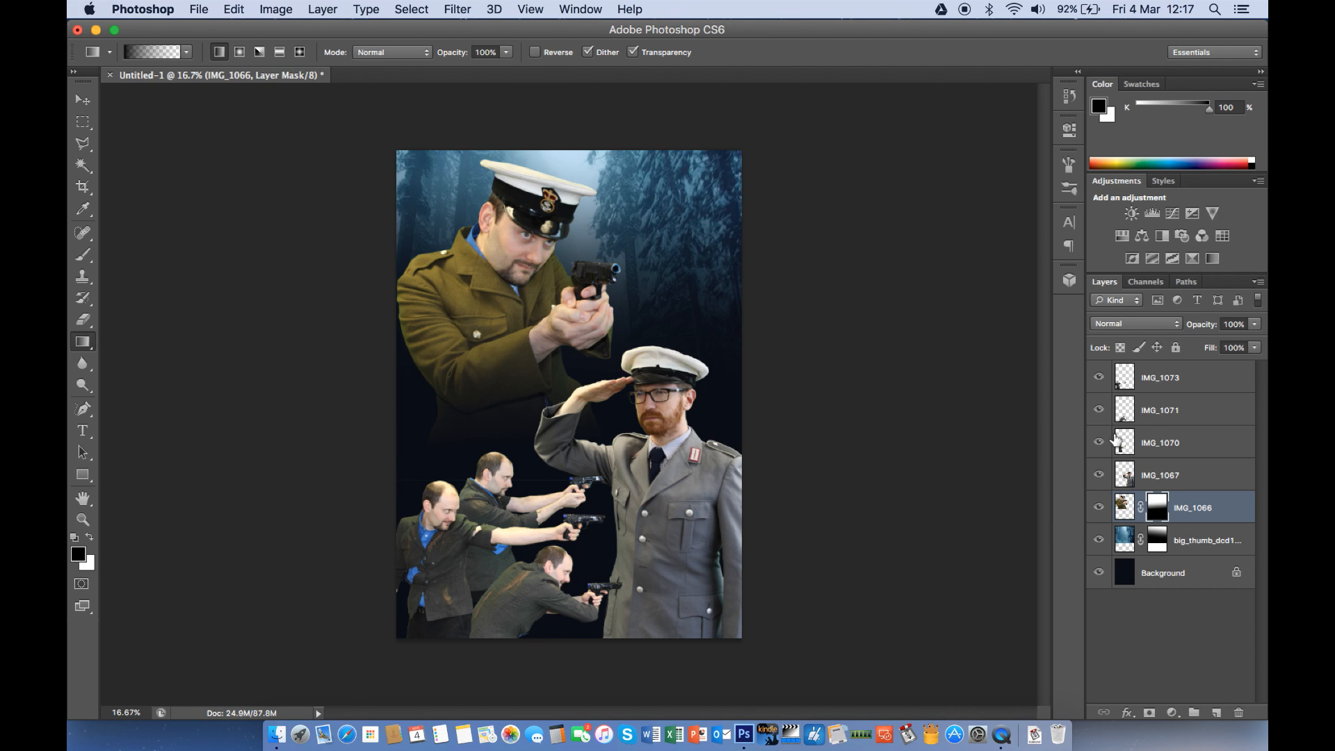
# Select the IMG_1070, IMG_1071 and IMG_1073 layers together, scale the three small armed figures down into the poster's lower-left corner, and apply the transform
pyautogui.click(1130, 443)
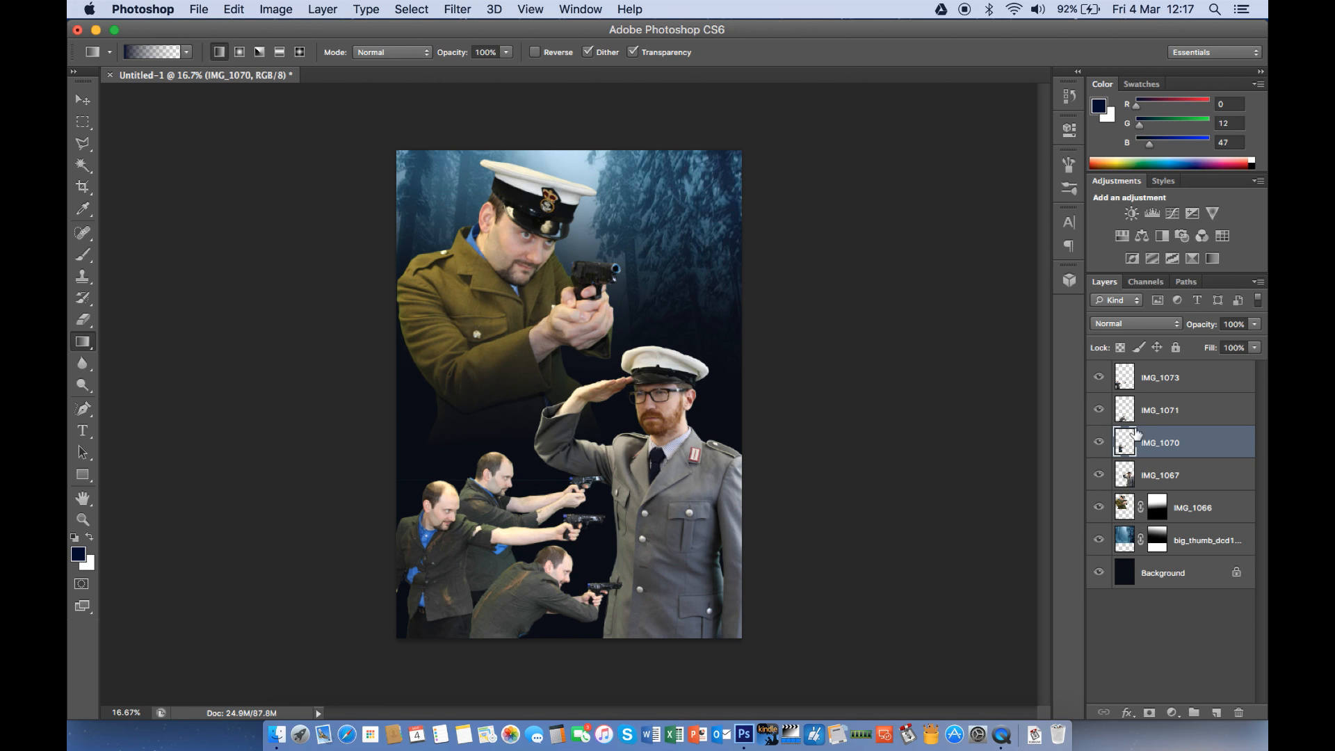
pyautogui.keyDown('shift'); pyautogui.click(1126, 383); pyautogui.keyUp('shift')
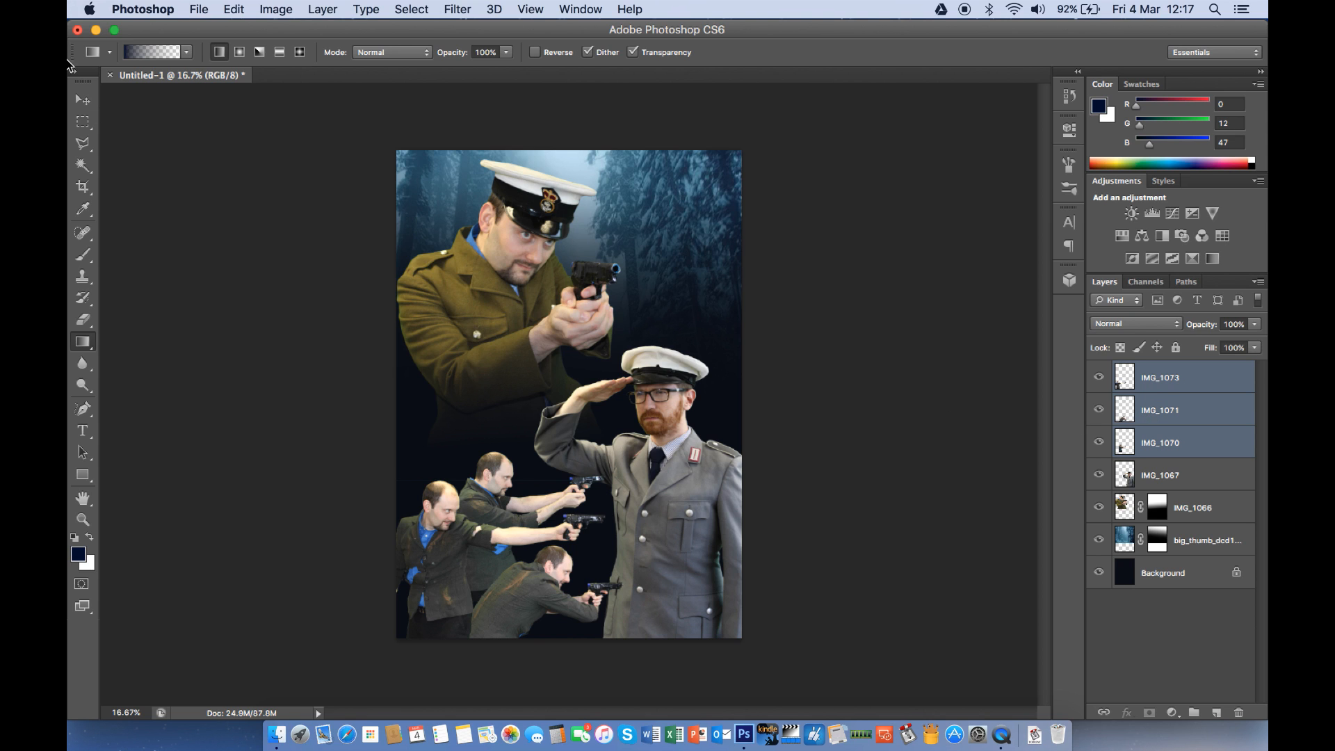
pyautogui.click(87, 100)
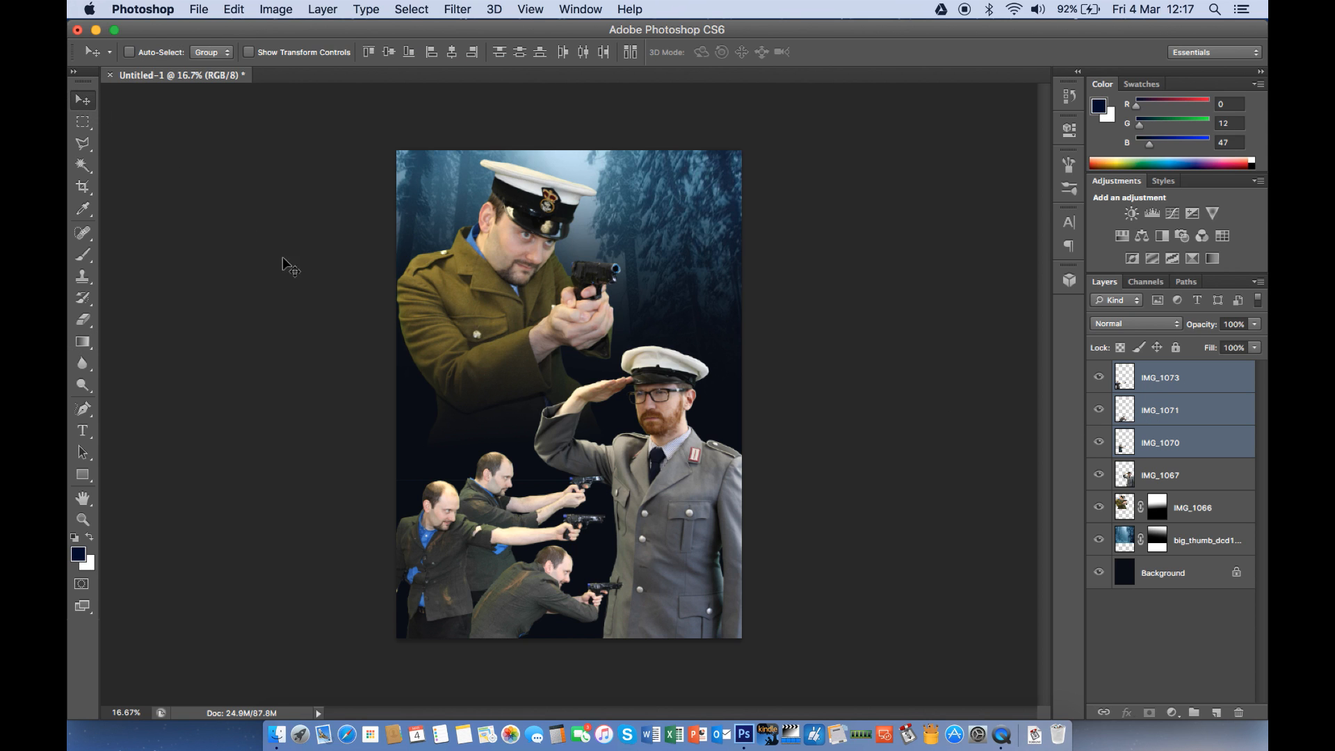
pyautogui.moveTo(505, 534)
pyautogui.mouseDown()
pyautogui.moveTo(508, 553)
pyautogui.moveTo(521, 533)
pyautogui.mouseUp()
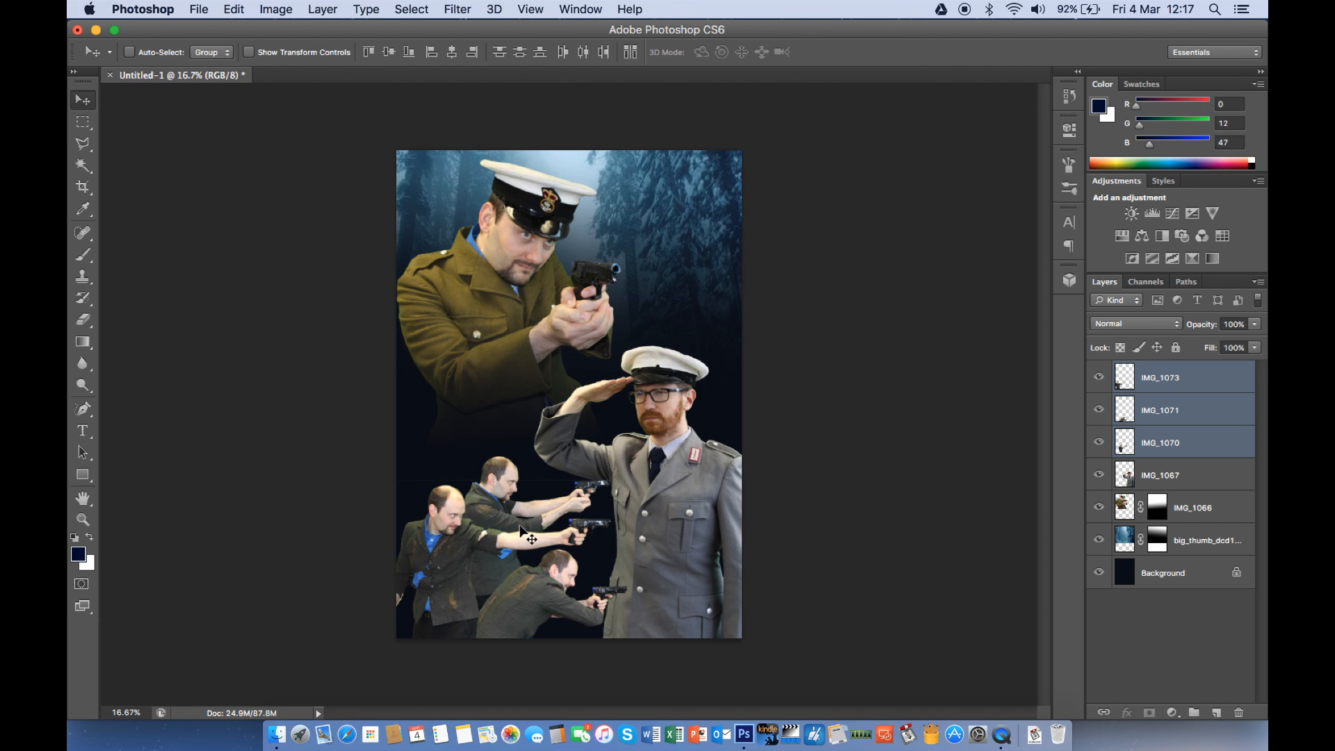
pyautogui.press('super+t')
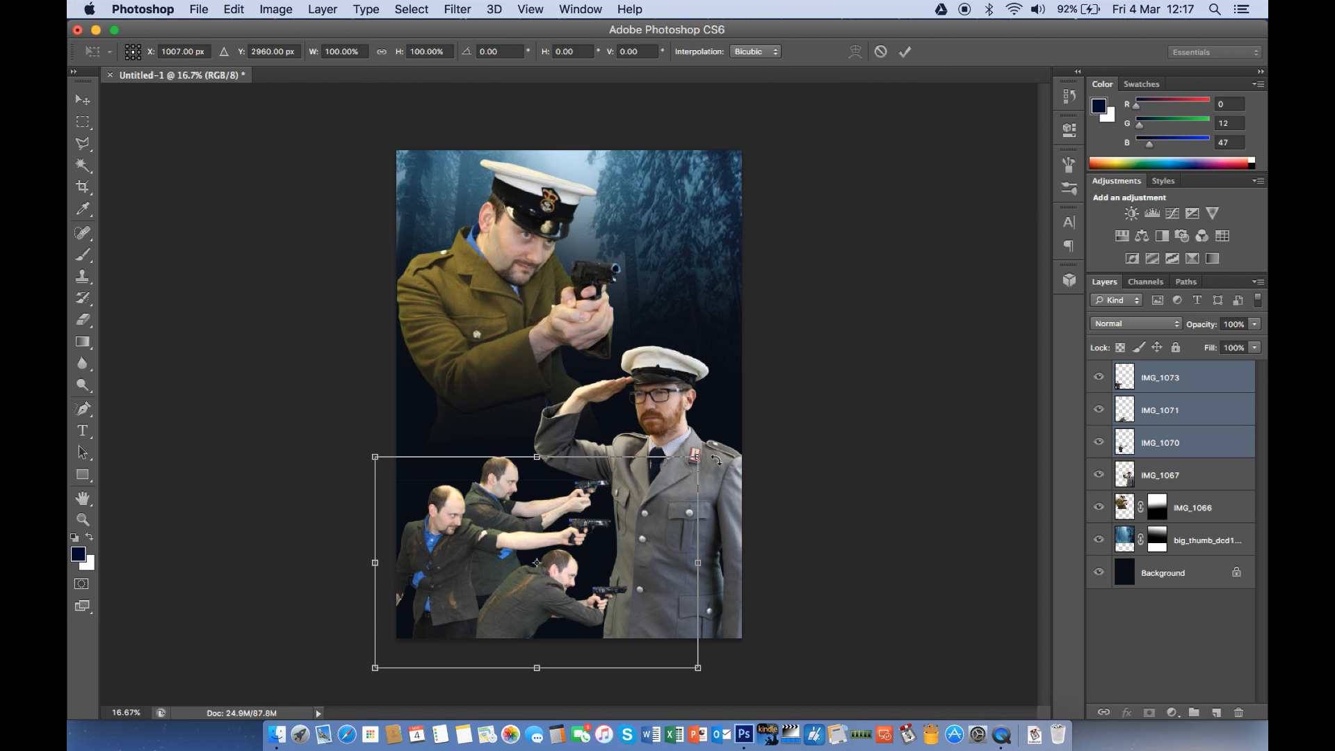
pyautogui.moveTo(697, 455); pyautogui.dragTo(641, 494)
pyautogui.moveTo(577, 583); pyautogui.dragTo(577, 578)
pyautogui.press('Return')
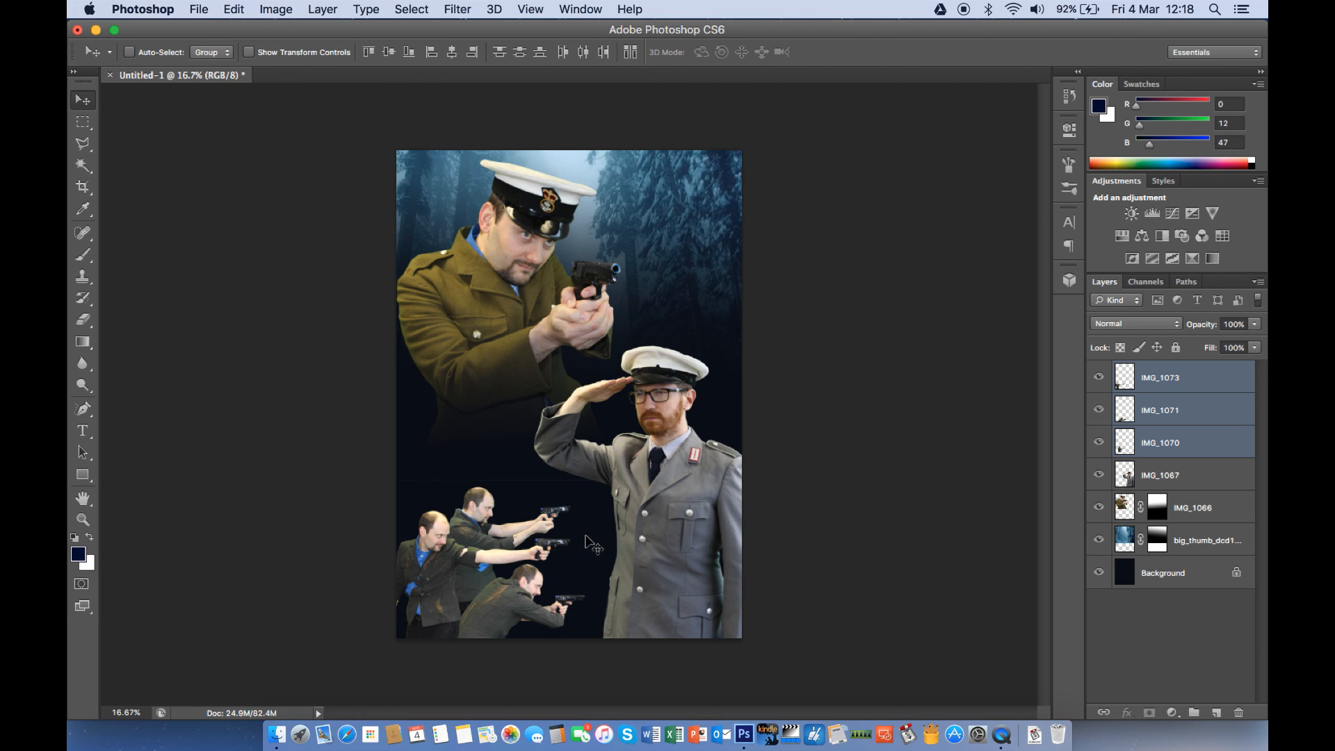
# Add a two-line text layer reading DAS BATTLE above the IMG_1073 layer, starting below the pistol-aiming officer's jacket
pyautogui.click(84, 432)
pyautogui.click(1128, 382)
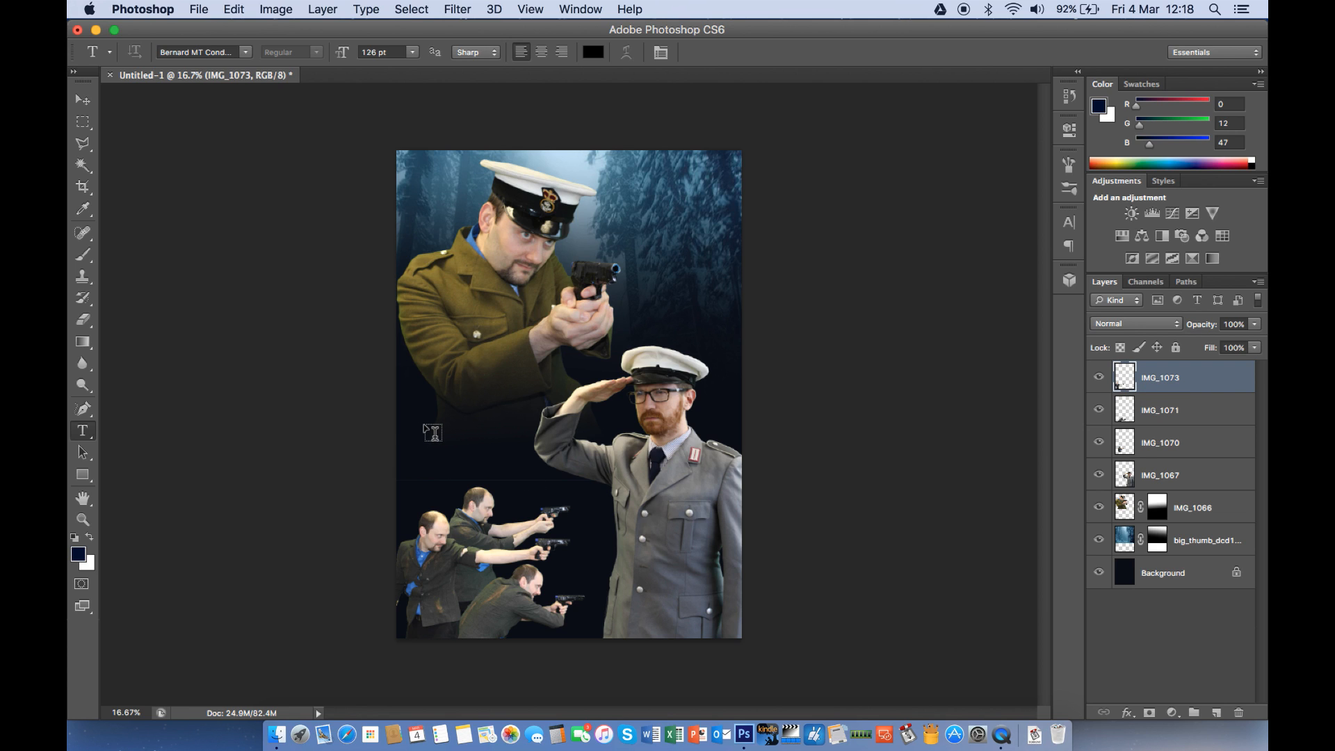
pyautogui.click(424, 426)
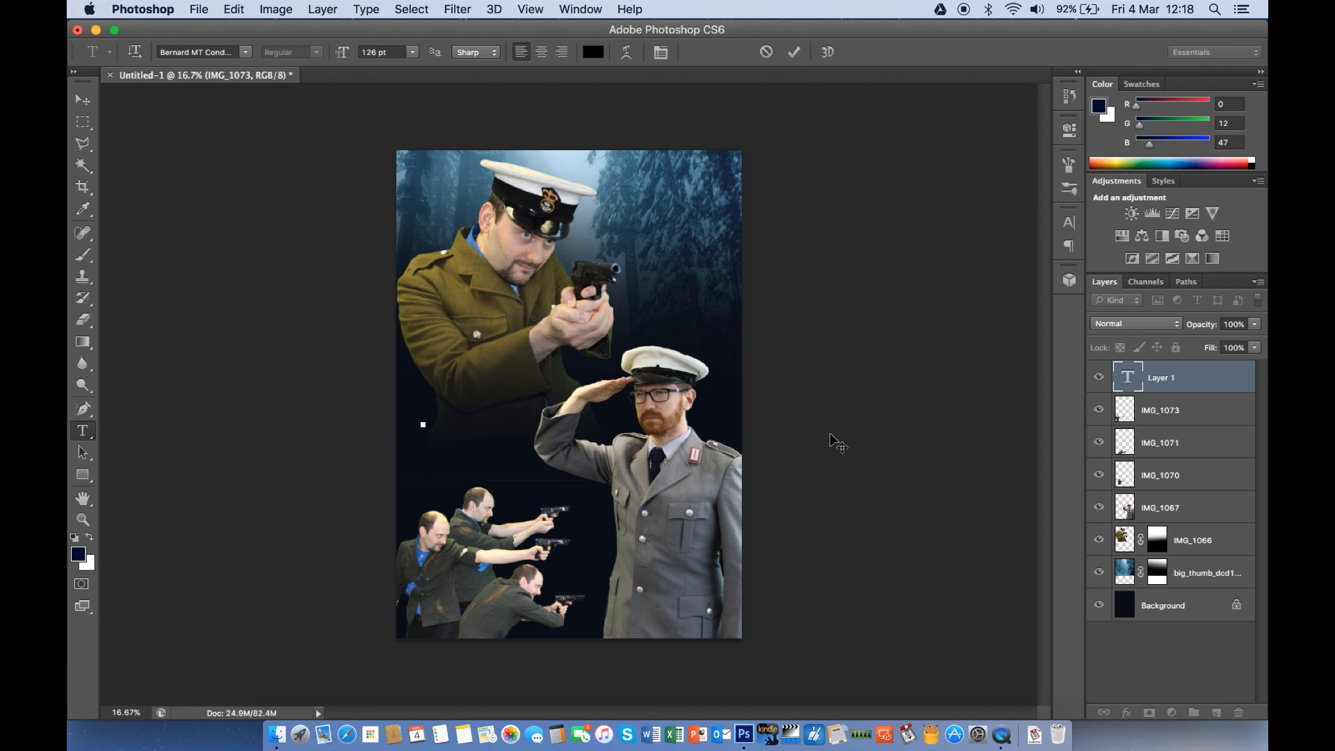
pyautogui.write('D')
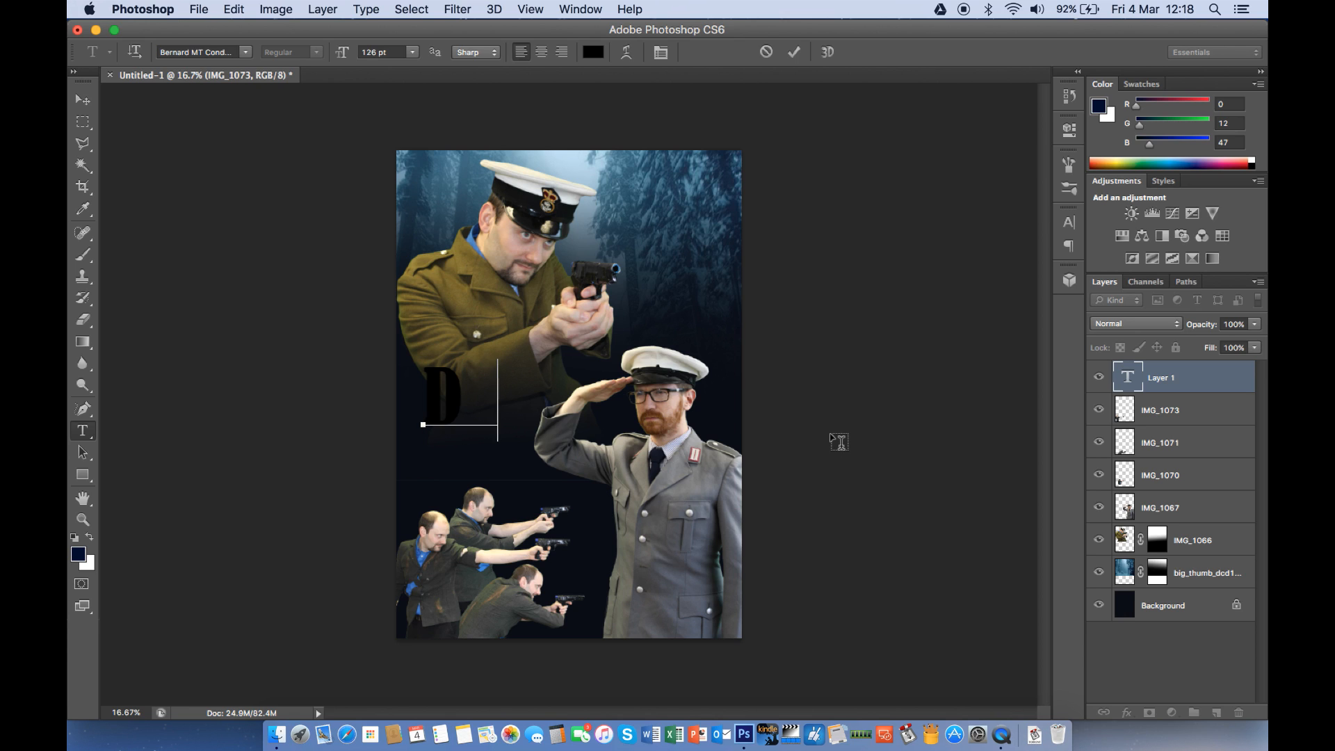
pyautogui.write('AD')
pyautogui.press('BackSpace')
pyautogui.write('S')
pyautogui.press('Return')
pyautogui.write('BATTL')
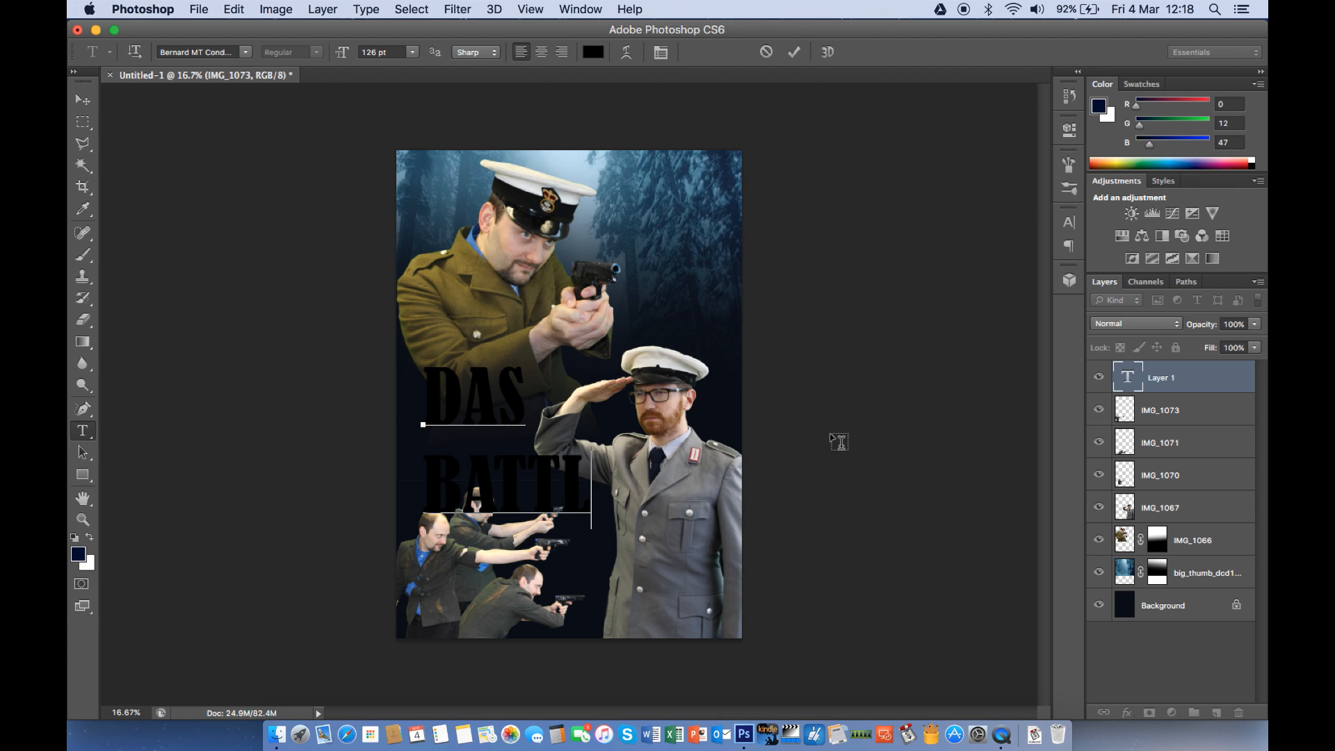
pyautogui.write('E')
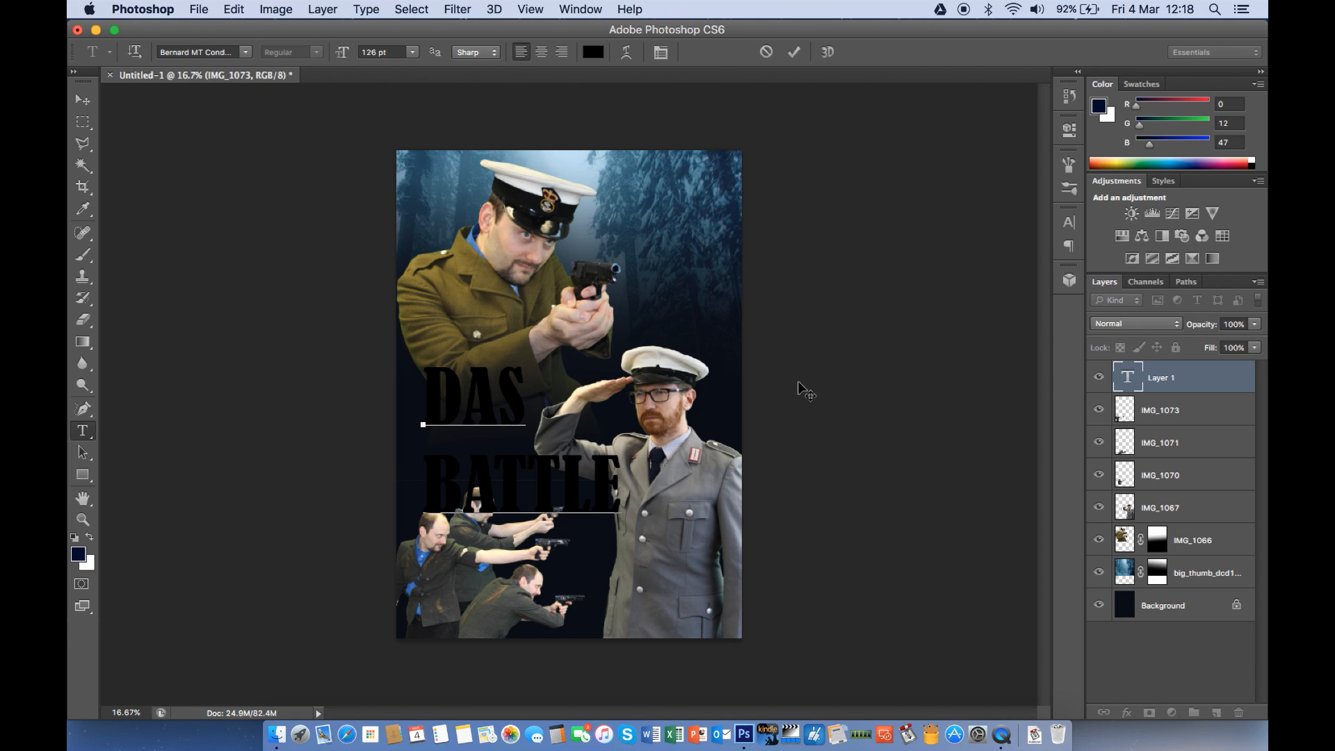
# Select the whole title, consult the gransen-poster reference image in Finder, and return to Photoshop to colour the text white (ffffff)
pyautogui.moveTo(619, 476); pyautogui.dragTo(427, 376)
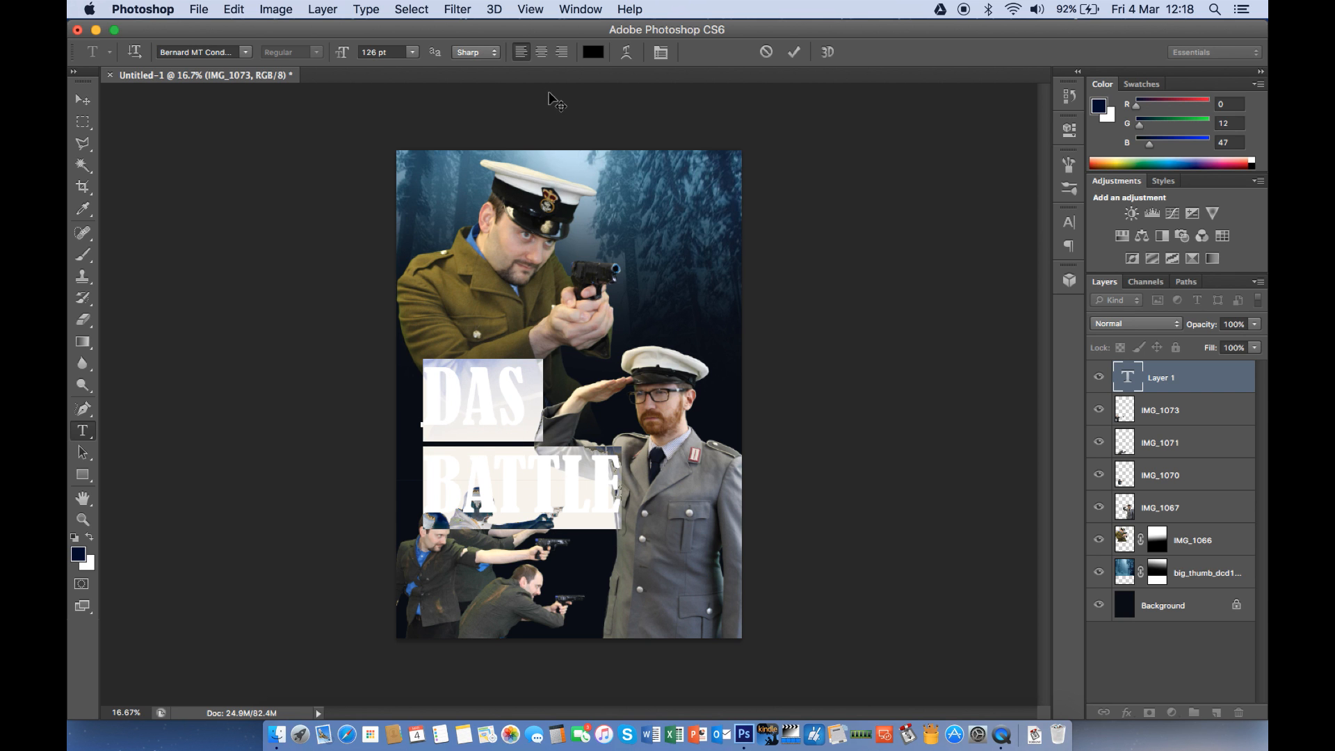
pyautogui.press('super+Tab')
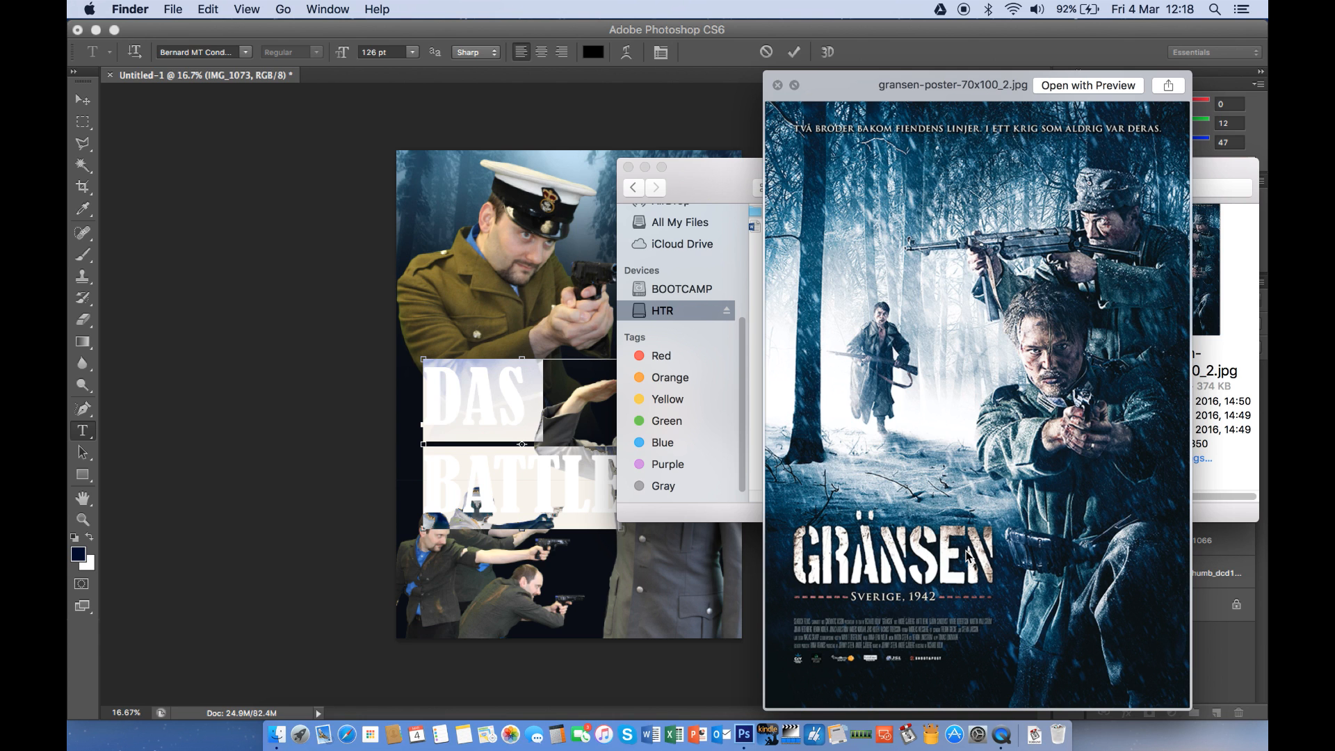
pyautogui.press('space')
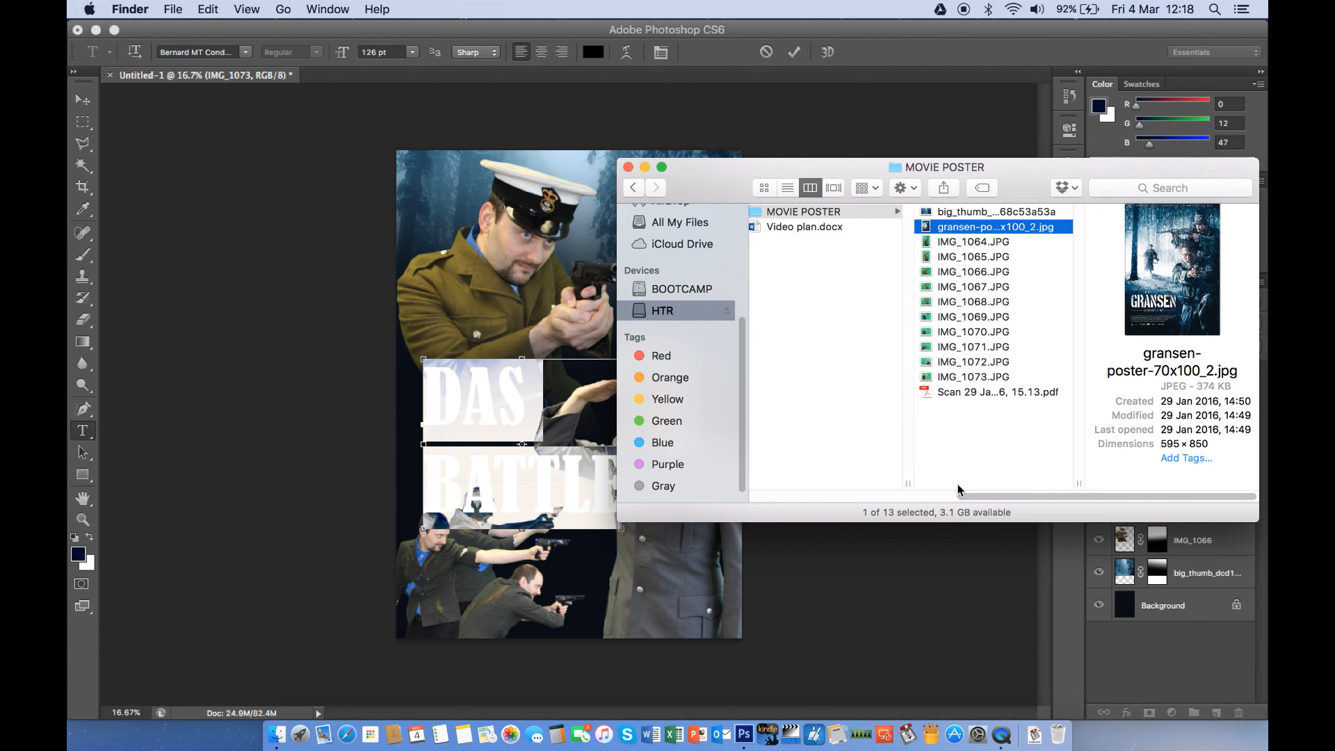
pyautogui.click(260, 137)
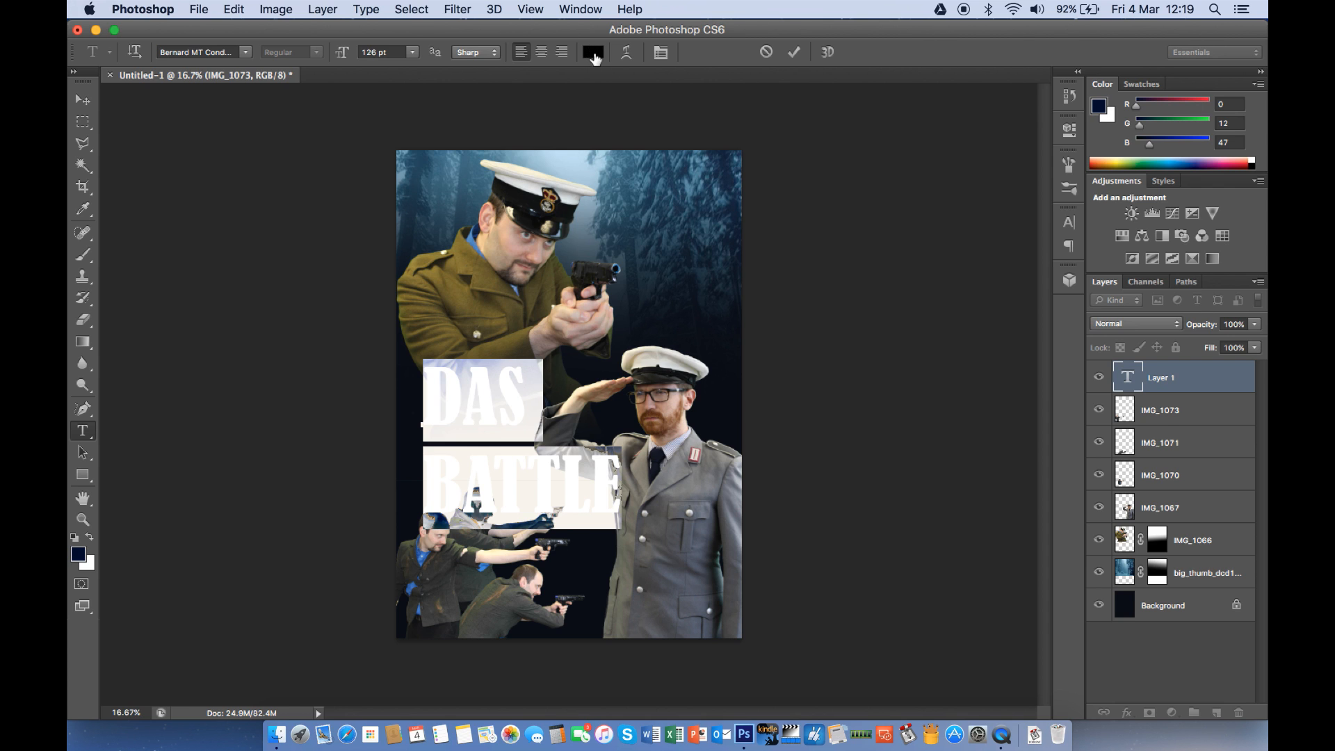
pyautogui.click(595, 52)
pyautogui.moveTo(691, 282); pyautogui.dragTo(681, 157)
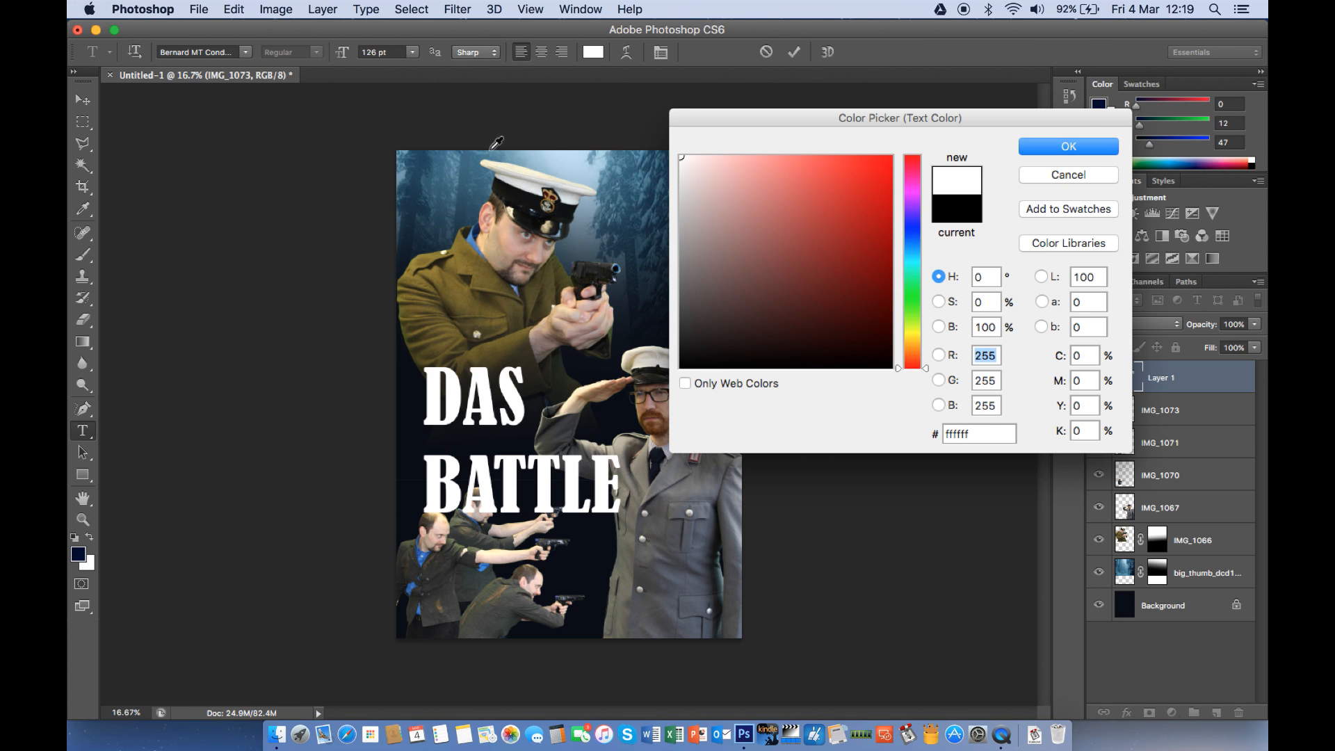
pyautogui.click(1079, 147)
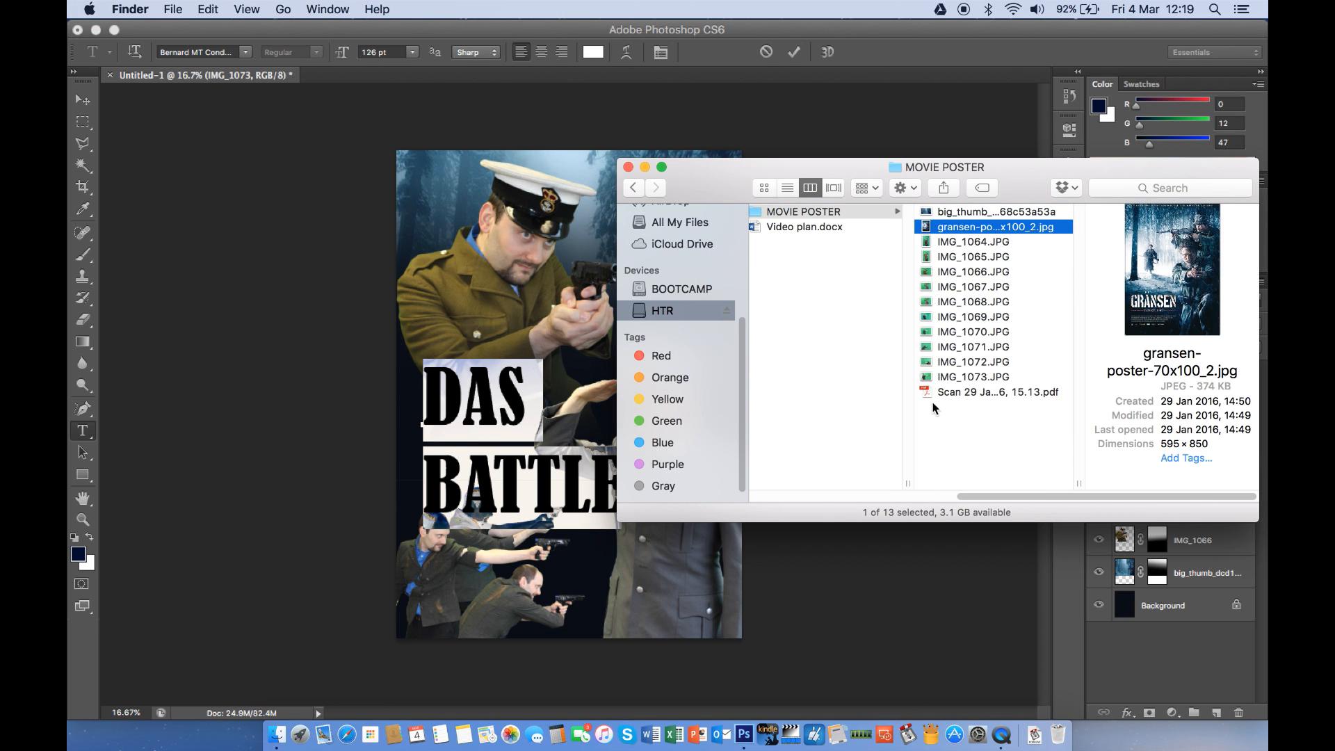
# Check the lettering on the gransen-poster reference image in Finder and set the title's font to Stencil in Photoshop
pyautogui.press('space')
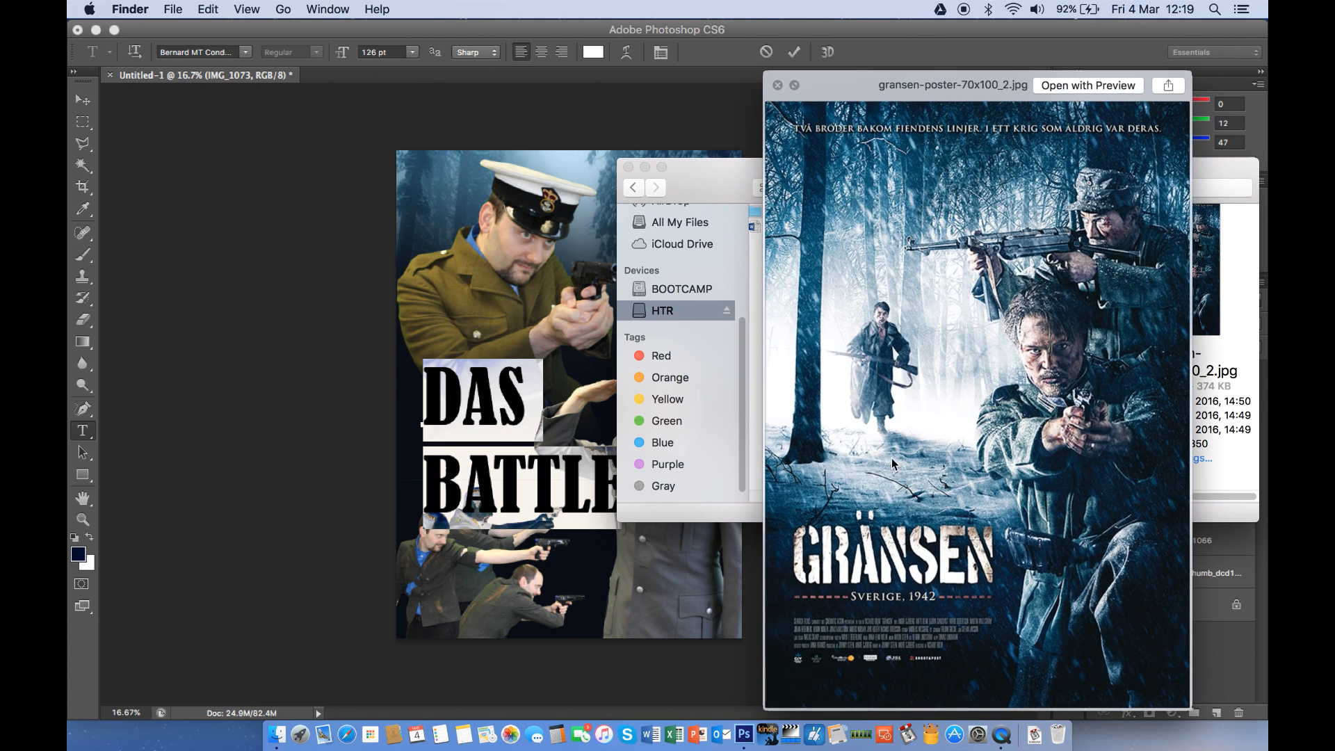
pyautogui.press('space')
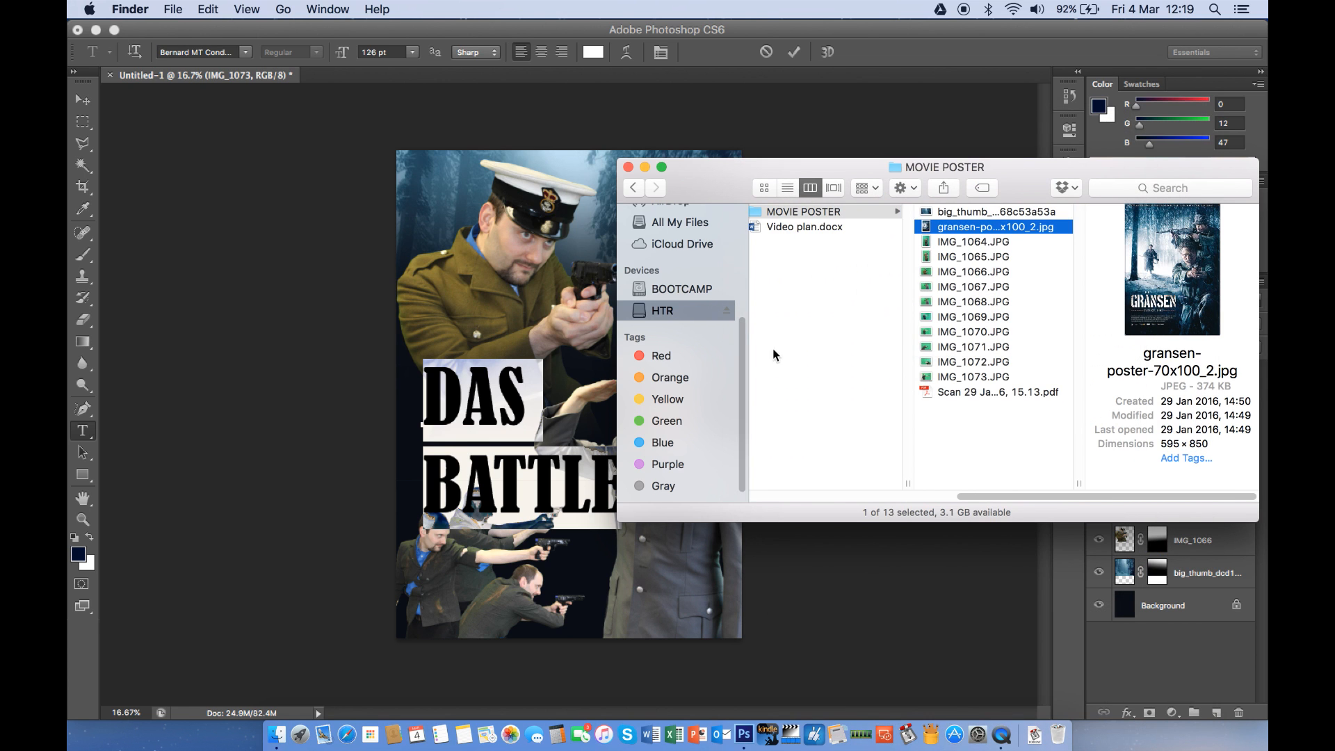
pyautogui.click(406, 35)
pyautogui.click(244, 53)
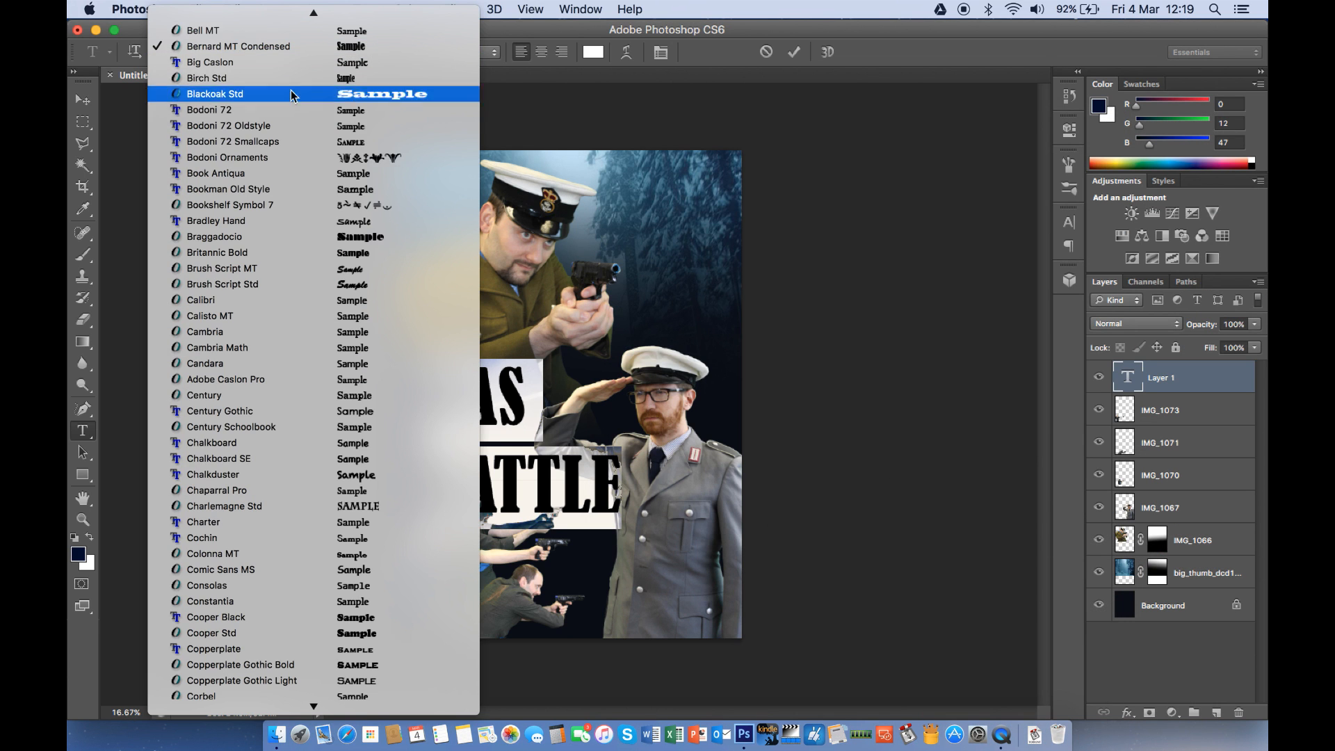
pyautogui.scroll(5, 370, 208)
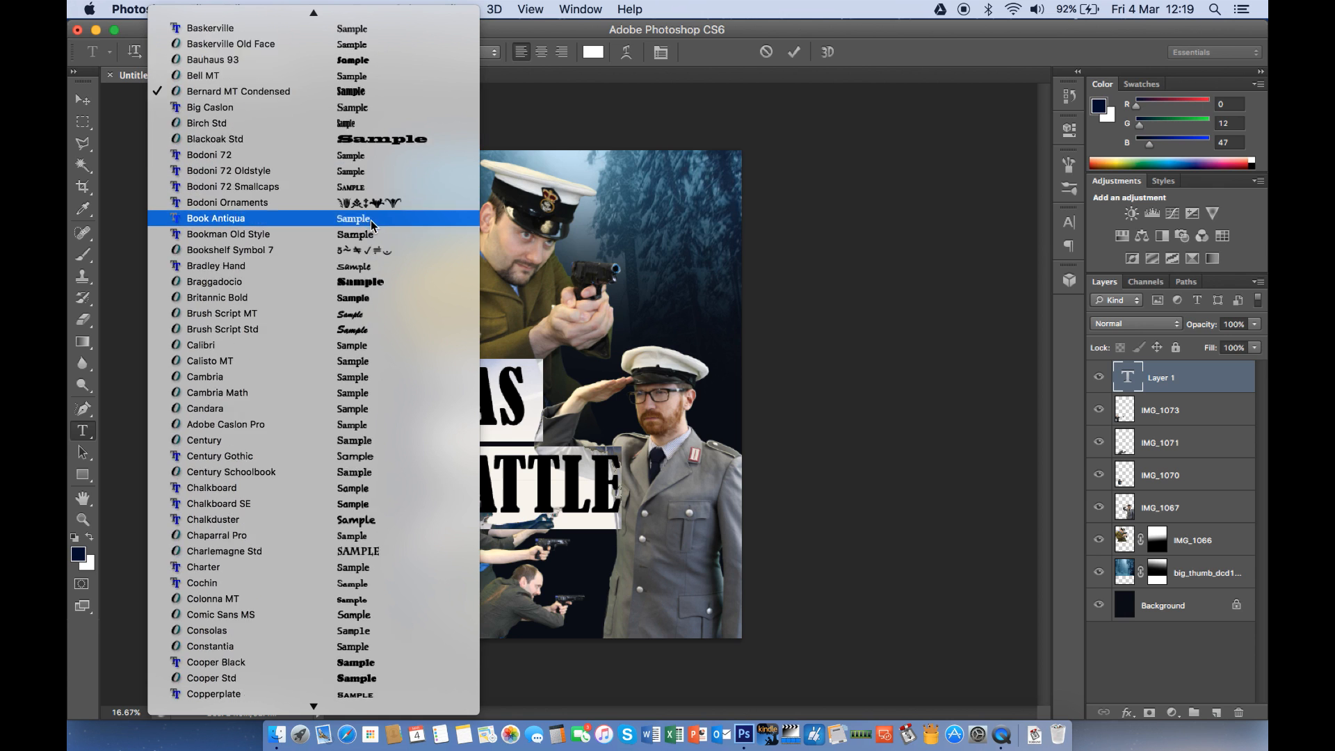
pyautogui.scroll(-10, 370, 221)
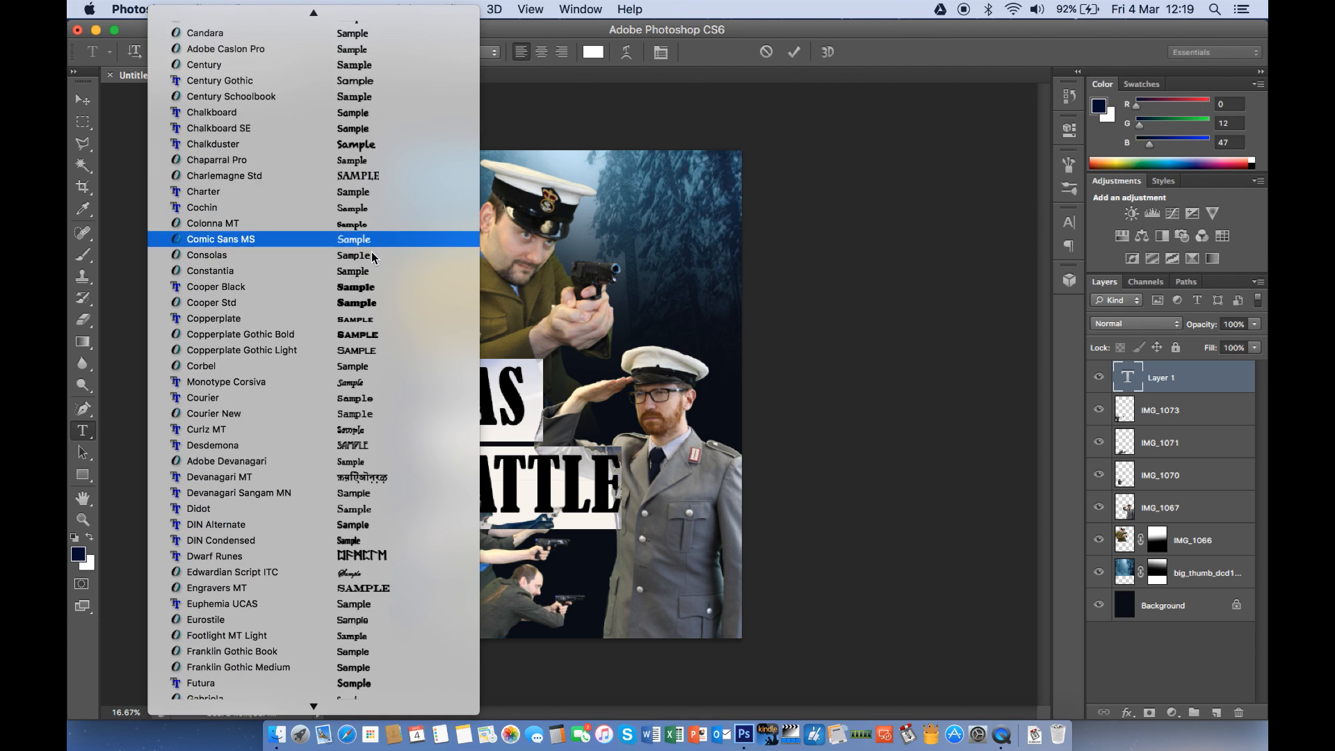
pyautogui.scroll(-15, 376, 309)
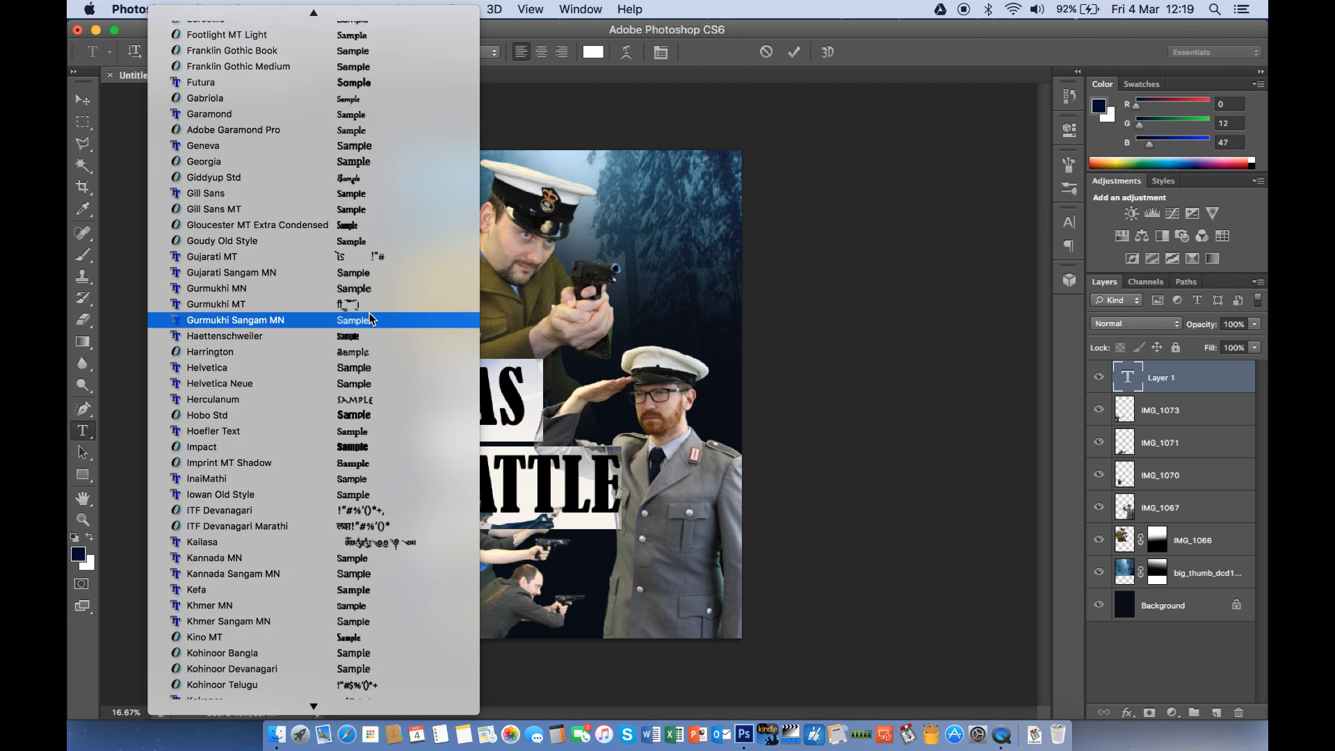
pyautogui.scroll(-6, 369, 318)
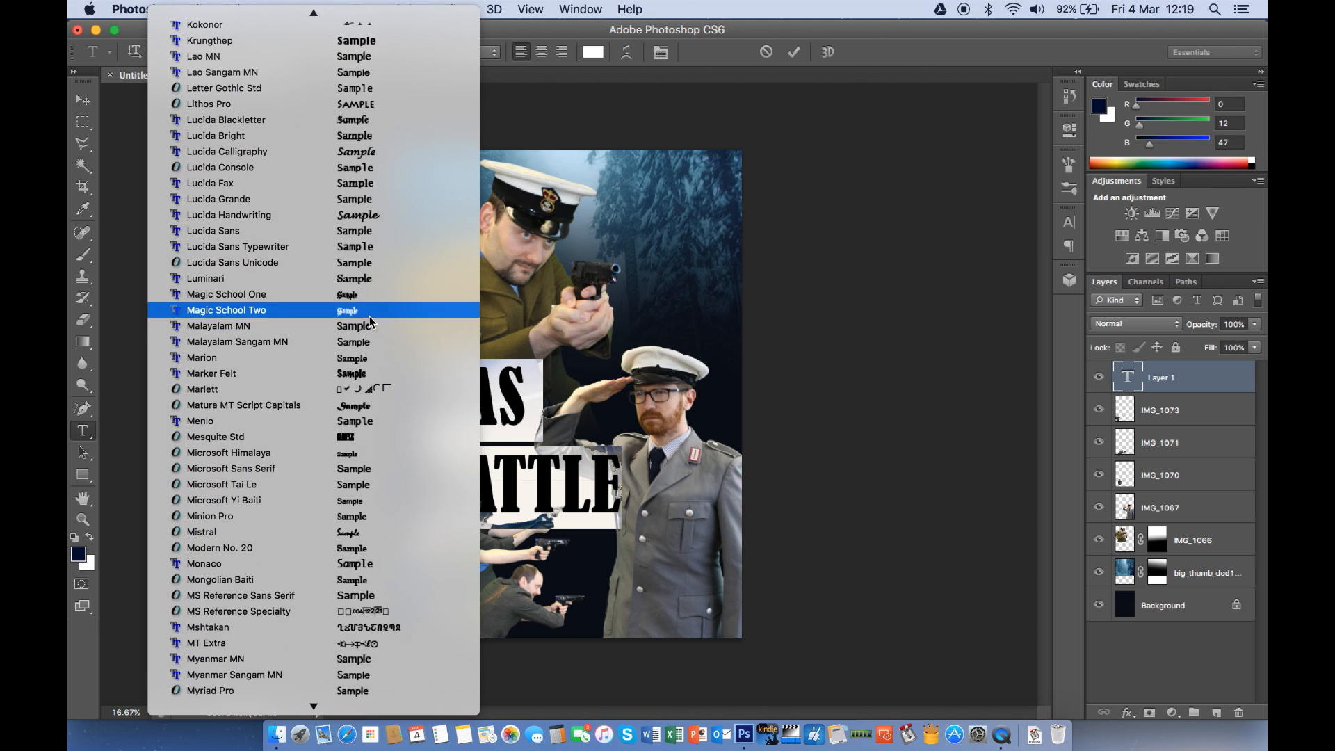
pyautogui.scroll(-3, 370, 320)
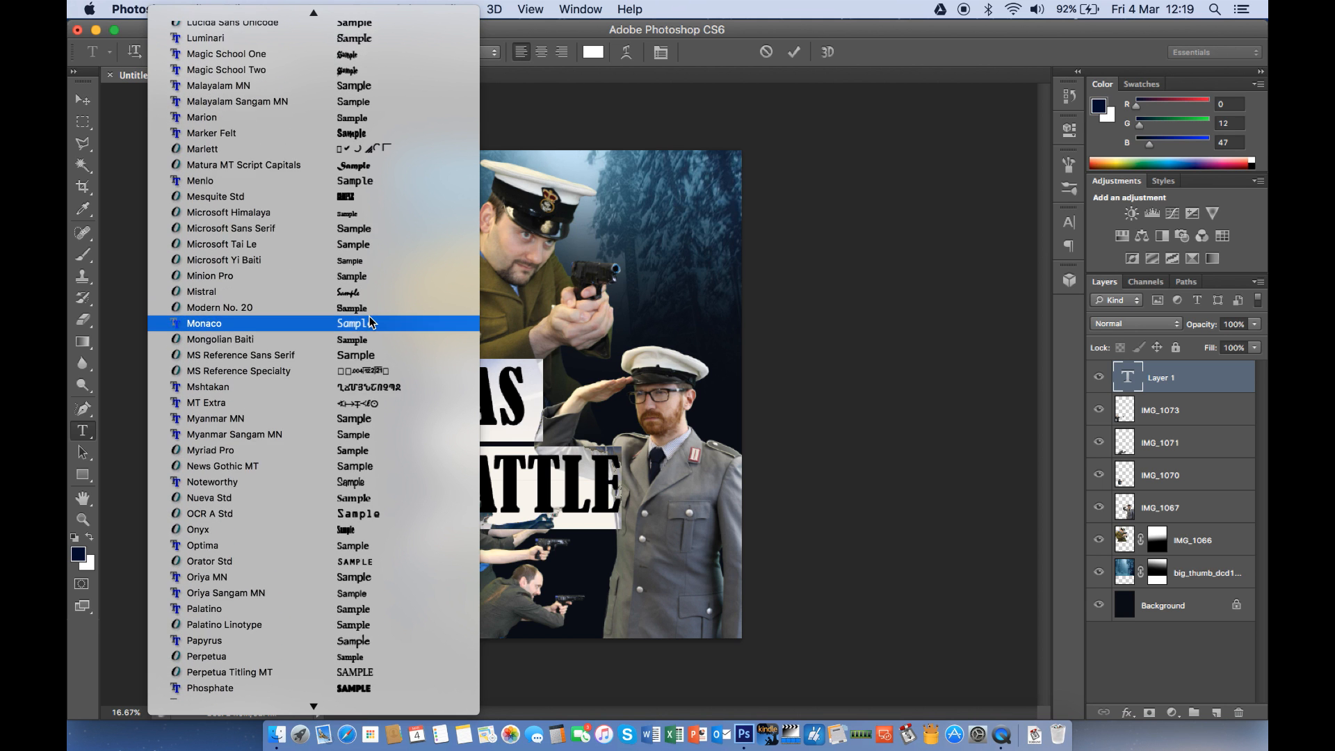
pyautogui.scroll(-8, 376, 598)
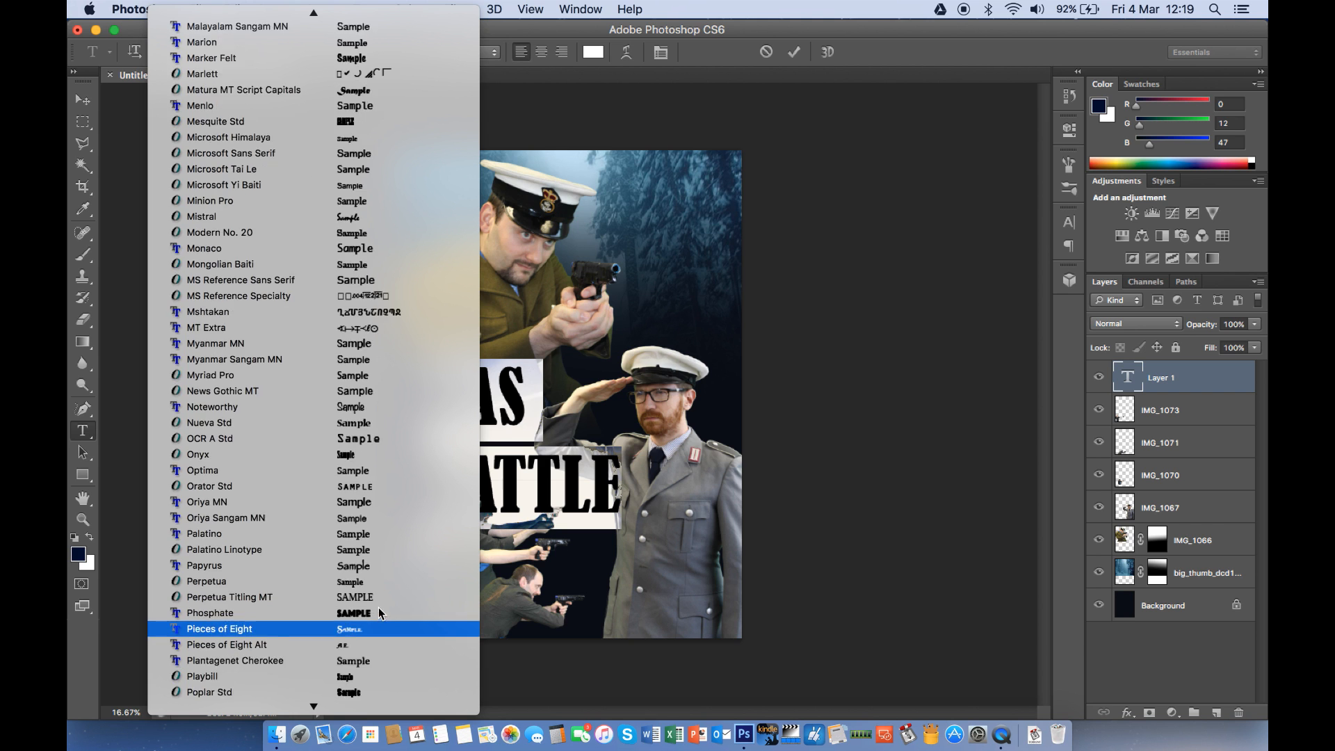
pyautogui.scroll(-3, 386, 597)
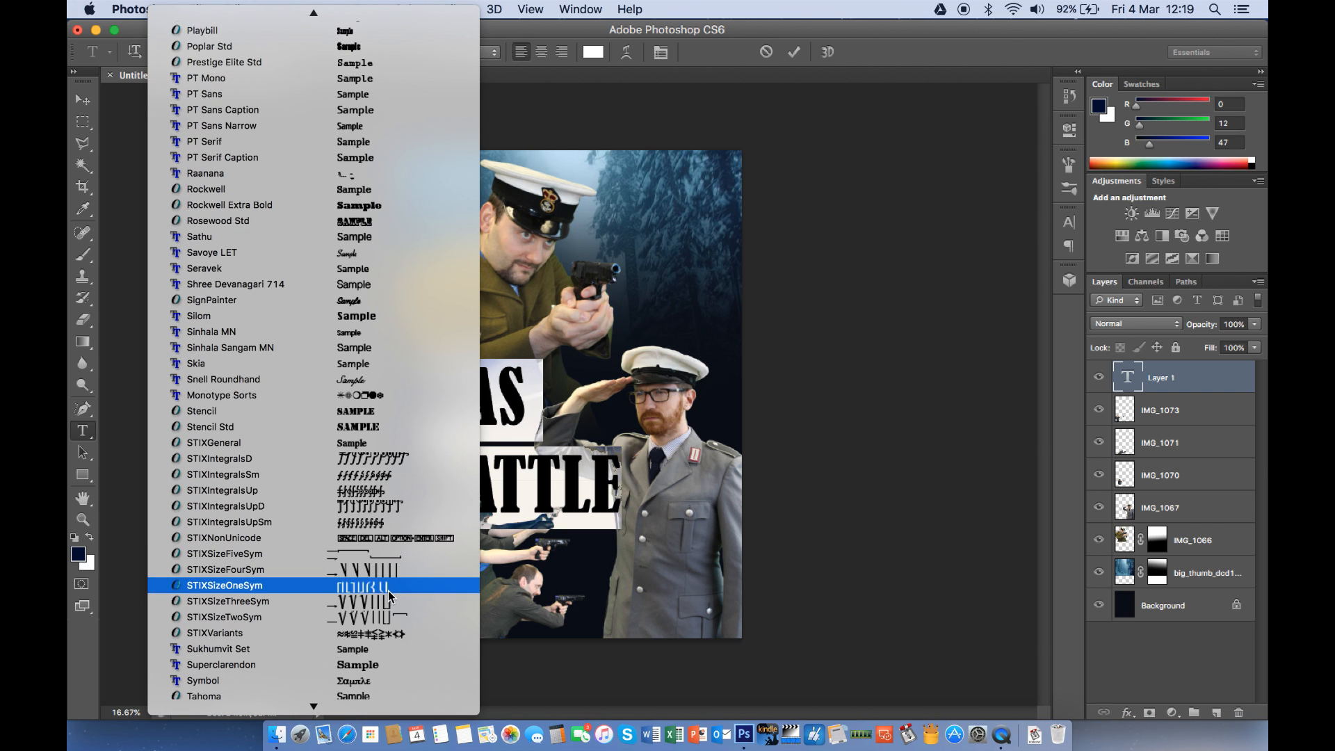
pyautogui.click(378, 413)
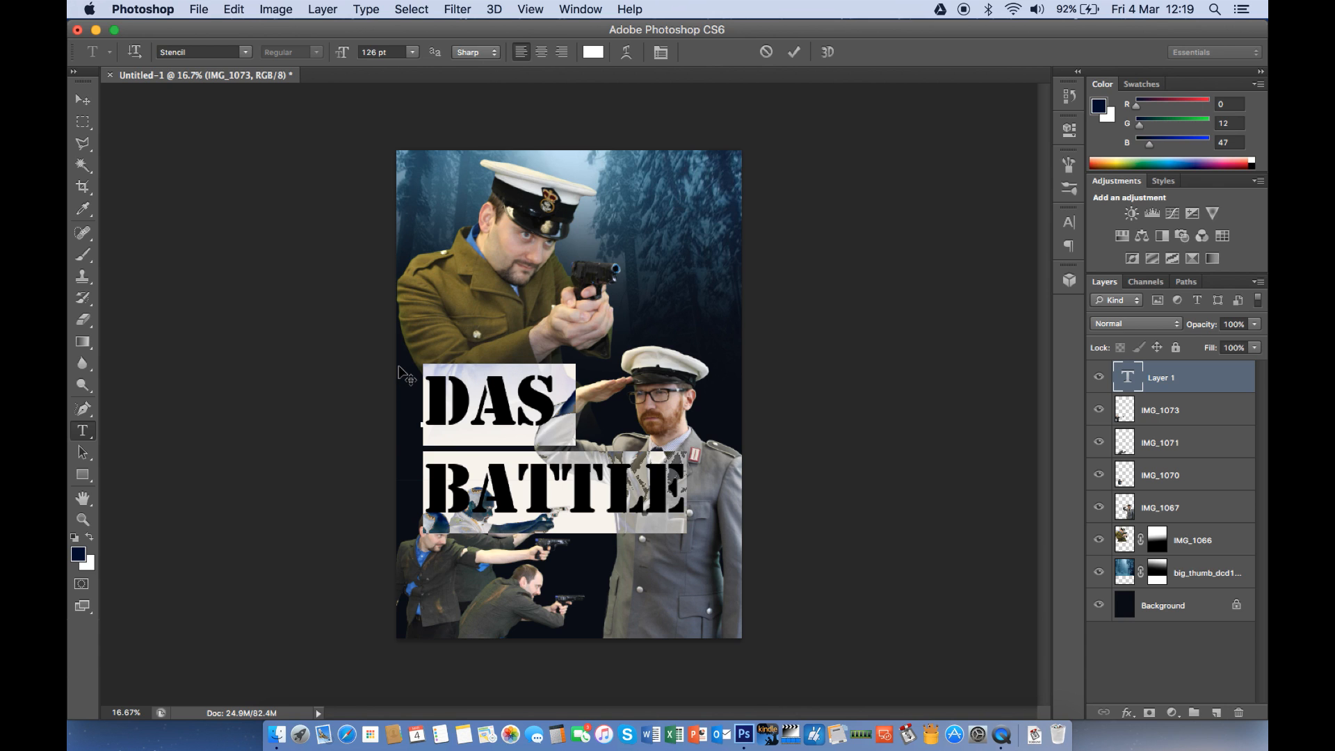
# Move the title slightly up and to the left, and reduce the font size of both lines to 88 pt
pyautogui.moveTo(655, 540); pyautogui.dragTo(644, 515)
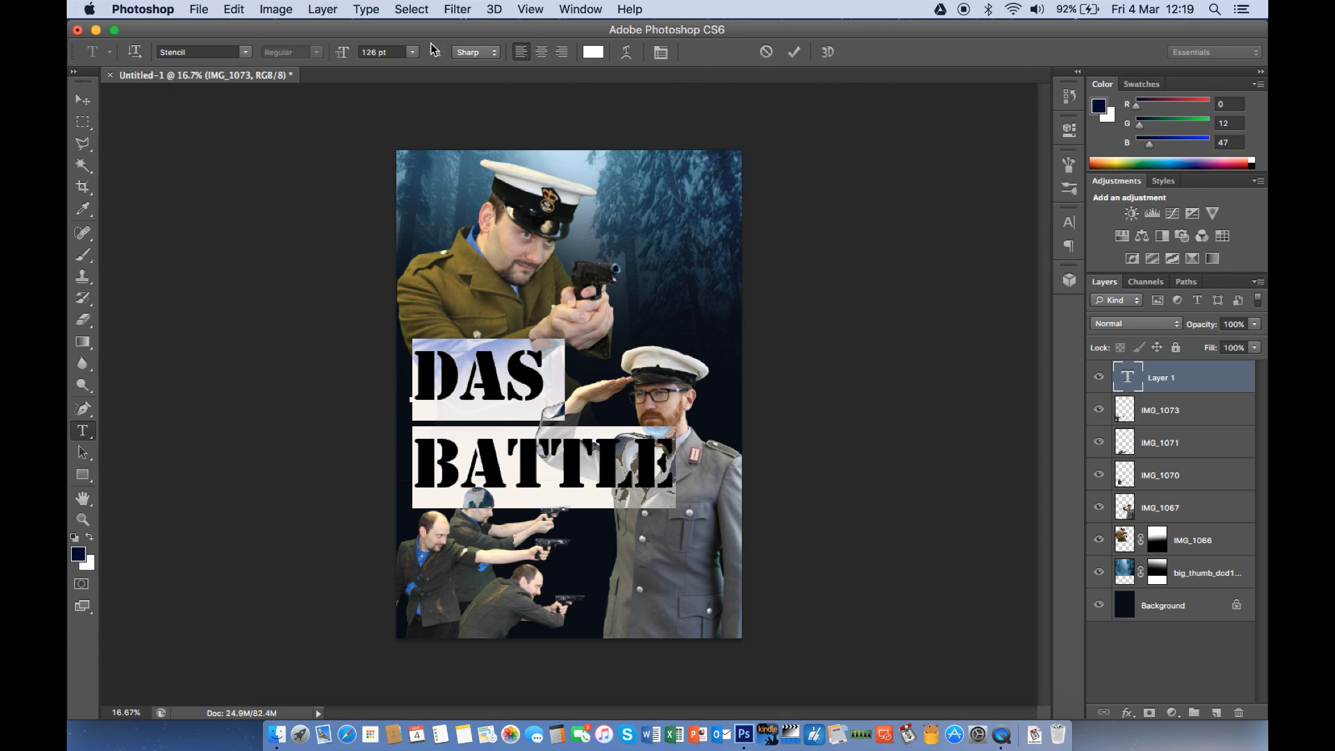
pyautogui.click(407, 53)
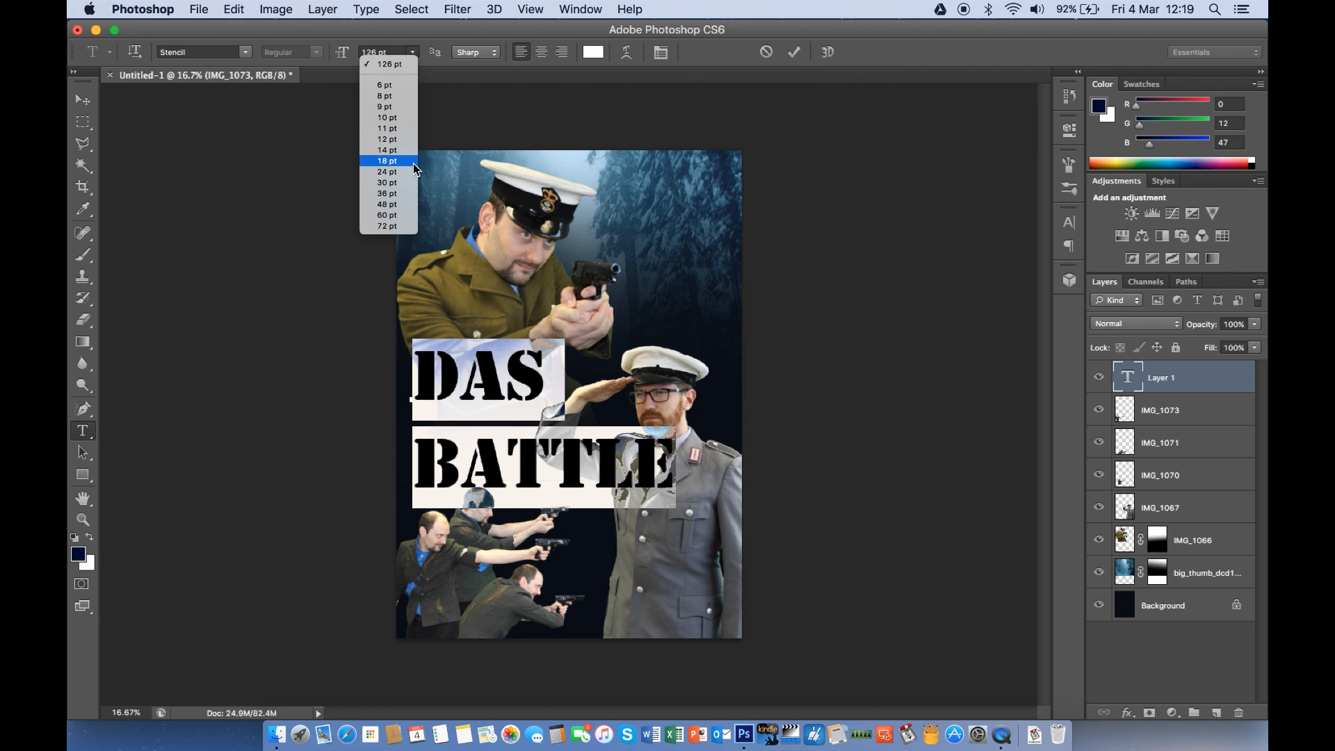
pyautogui.click(431, 51)
pyautogui.click(374, 52)
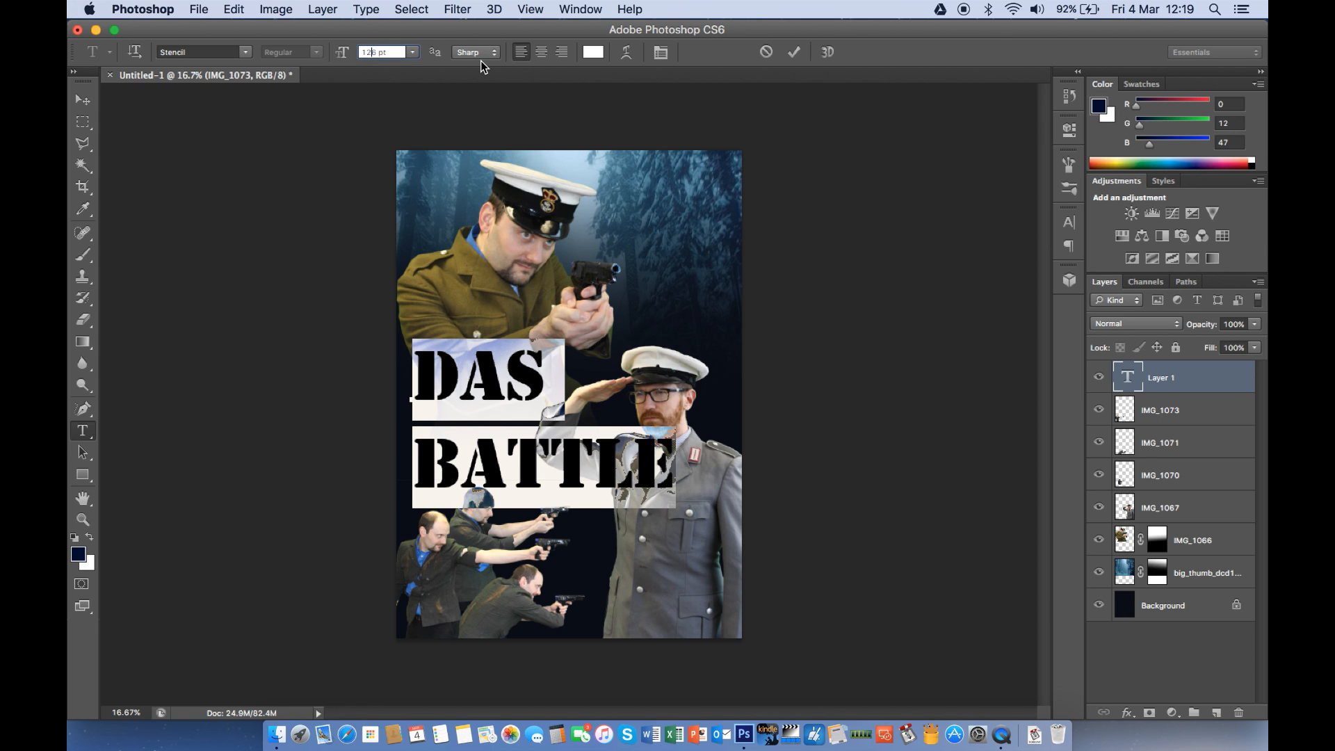
pyautogui.press('Down')
pyautogui.press('Down')
pyautogui.press('Down')
pyautogui.press('Down')
pyautogui.press('Down')
pyautogui.press('Down')
pyautogui.press('Down')
pyautogui.press('Down')
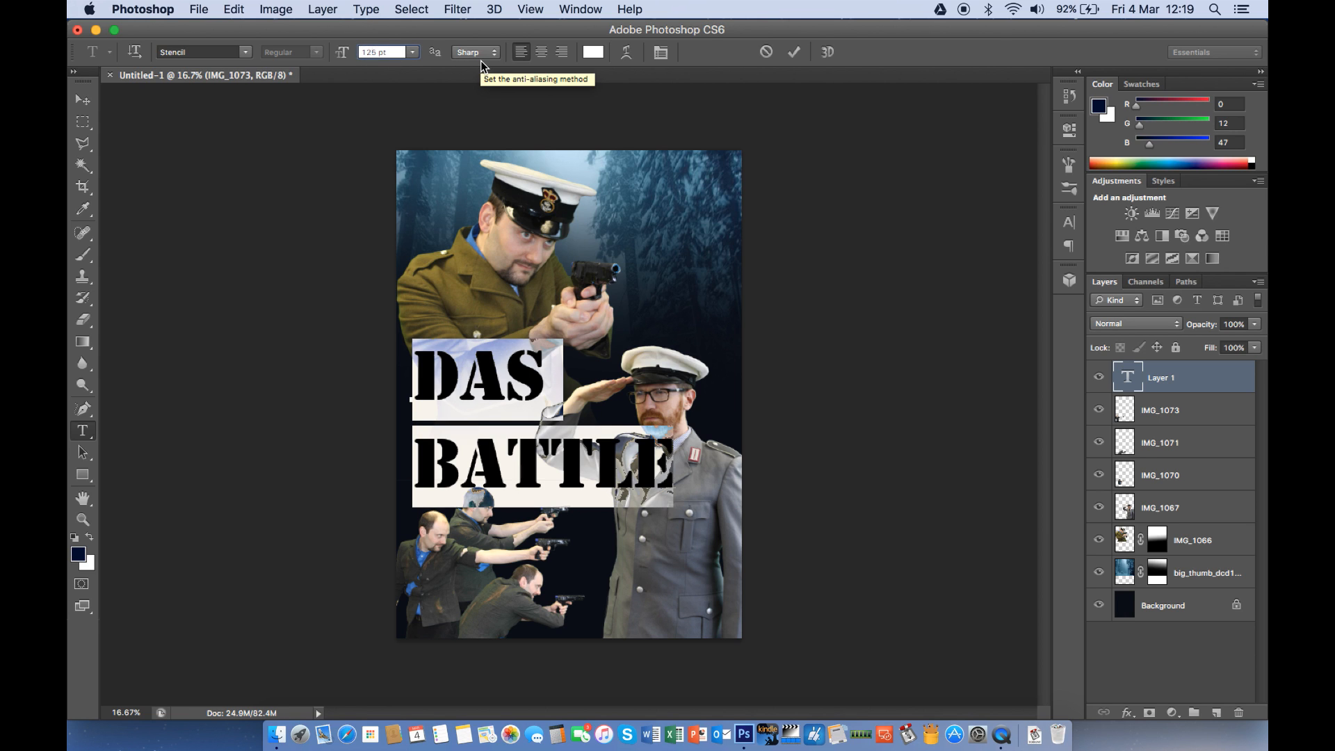
pyautogui.press('Down')
pyautogui.press('Down')
pyautogui.press('Down')
pyautogui.press('Down')
pyautogui.press('Down')
pyautogui.press('Down')
pyautogui.press('Down')
pyautogui.press('Down')
pyautogui.press('Down')
pyautogui.press('Down')
pyautogui.press('Down')
pyautogui.press('Down')
pyautogui.press('Down')
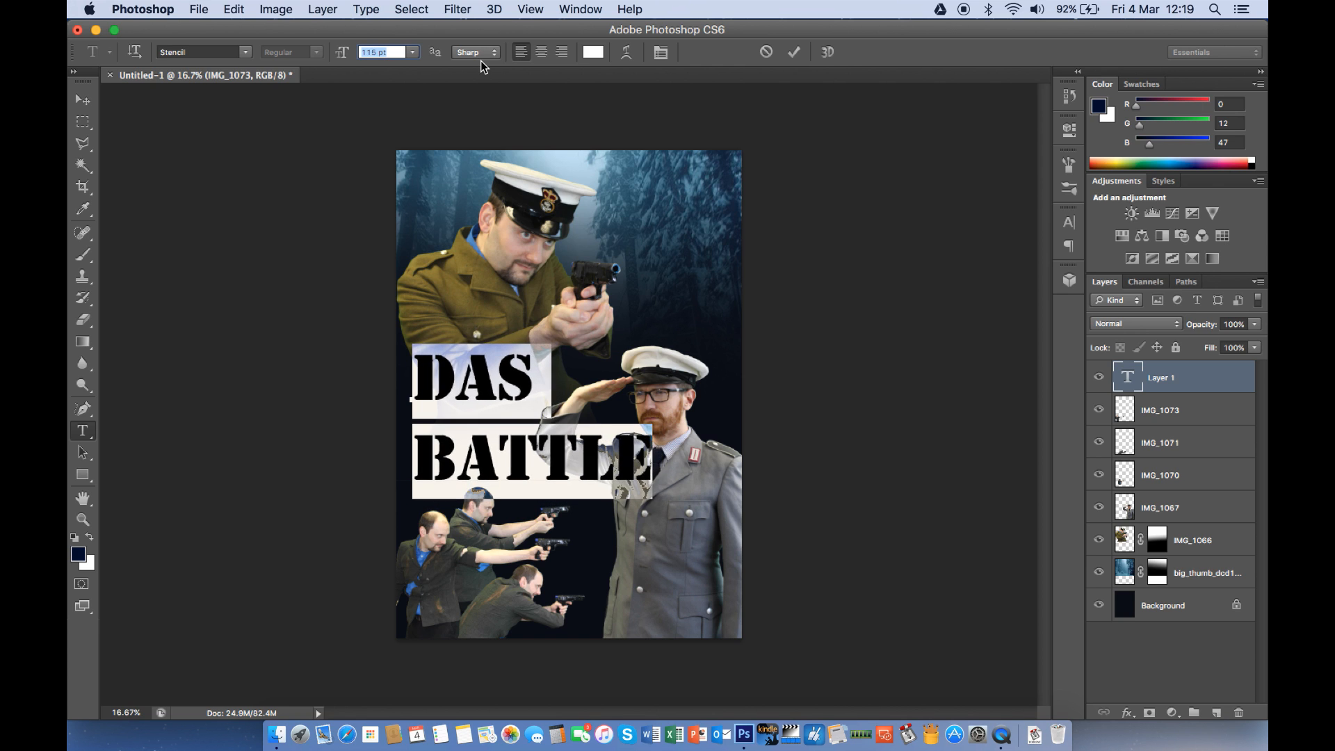
pyautogui.press('Down')
pyautogui.press('Down')
pyautogui.press('Down')
pyautogui.press('Down')
pyautogui.press('Down')
pyautogui.press('Down')
pyautogui.press('Down')
pyautogui.press('Down')
pyautogui.press('Down')
pyautogui.press('Down')
pyautogui.press('Down')
pyautogui.press('Down')
pyautogui.press('Down')
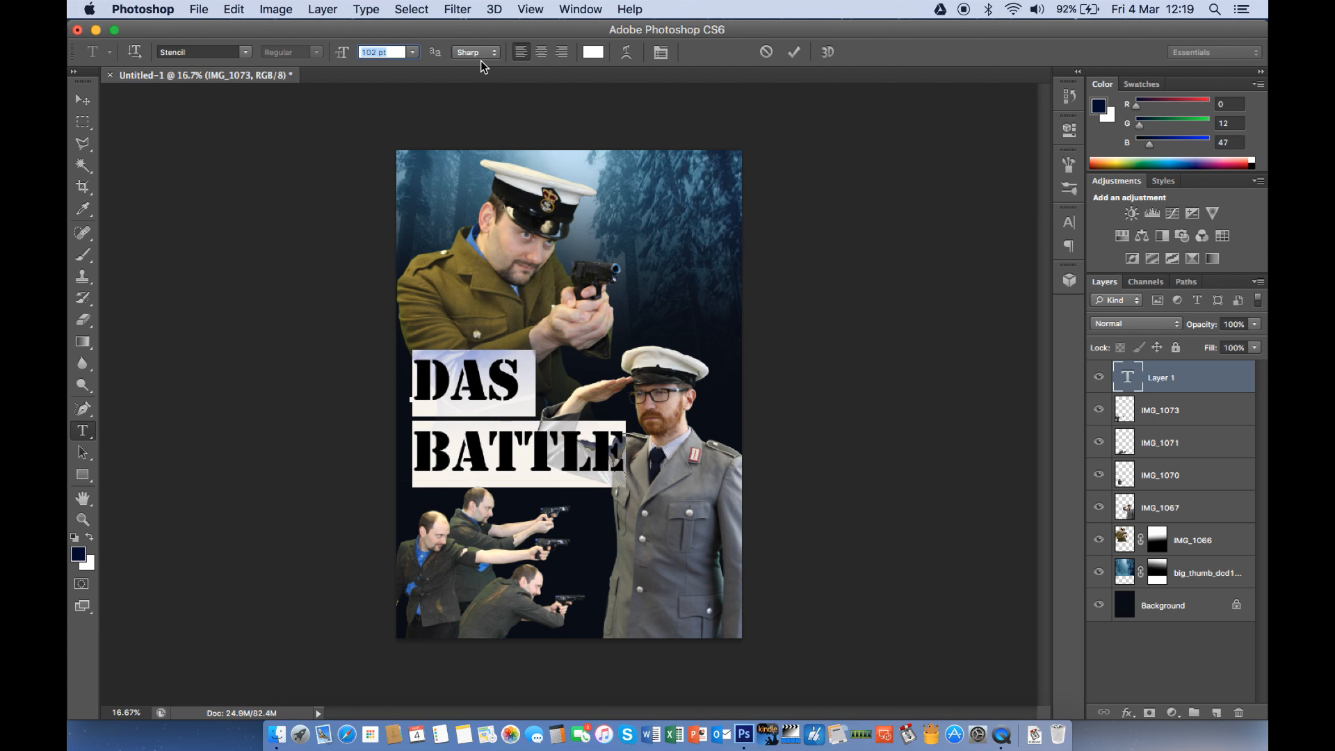
pyautogui.press('Down')
pyautogui.press('Down')
pyautogui.press('Down')
pyautogui.press('Down')
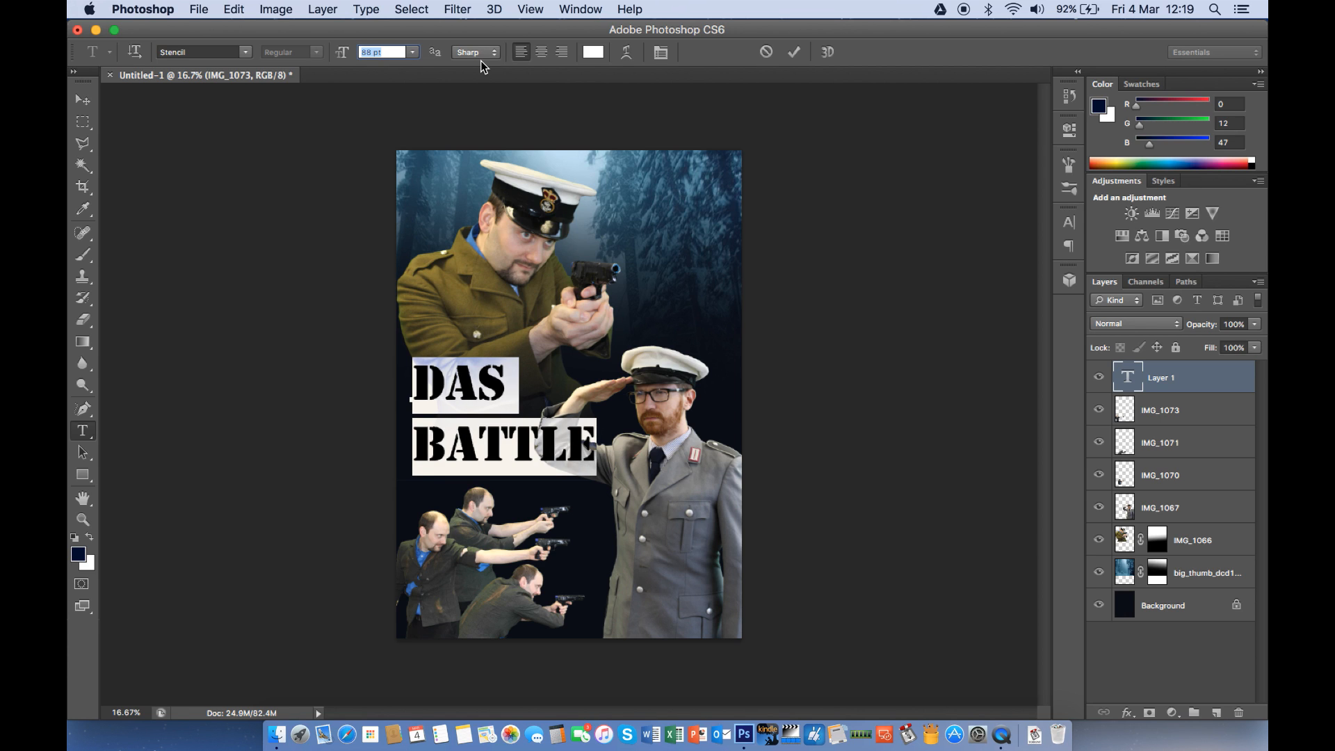
# Reduce the font size of only the word DAS to 43 pt, undoing any size change that affects BATTLE
pyautogui.moveTo(518, 384); pyautogui.dragTo(383, 388)
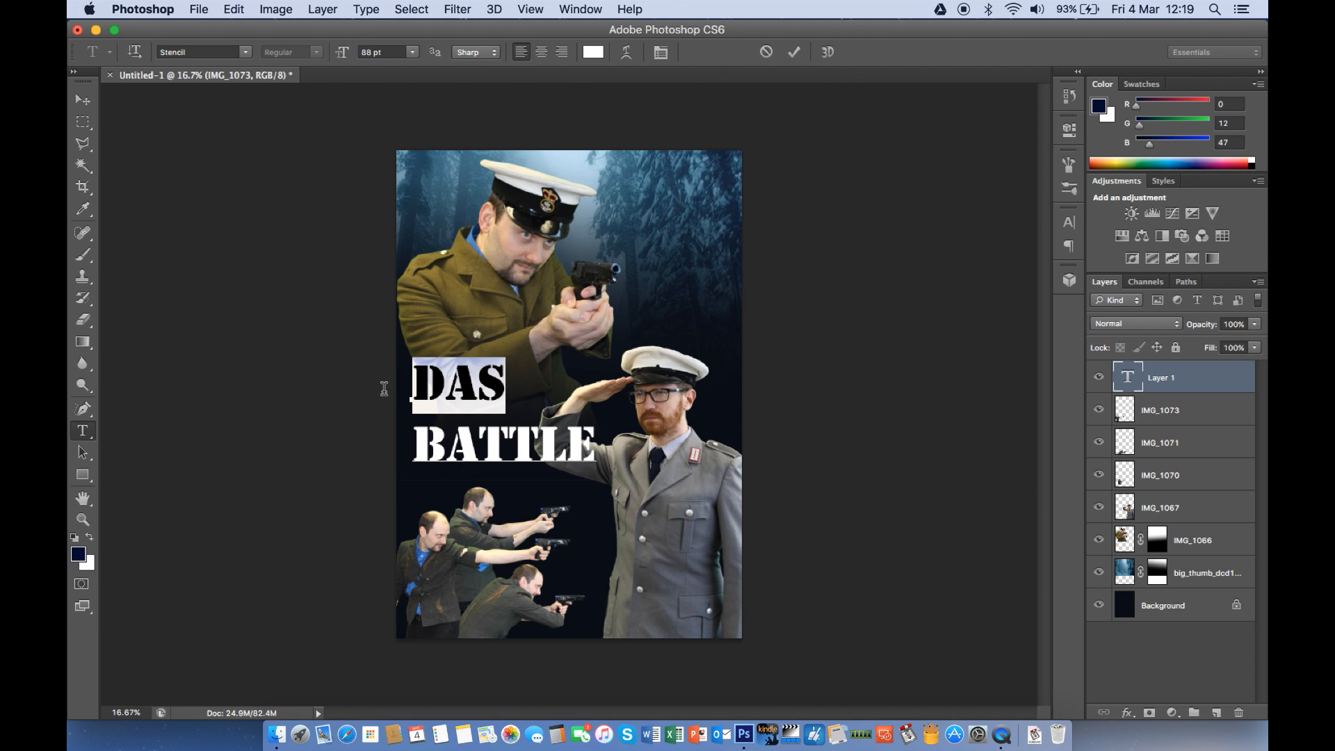
pyautogui.click(386, 46)
pyautogui.press('Down')
pyautogui.press('Down')
pyautogui.press('Down')
pyautogui.press('Down')
pyautogui.press('Down')
pyautogui.press('Down')
pyautogui.press('Down')
pyautogui.press('Down')
pyautogui.press('Down')
pyautogui.press('Down')
pyautogui.press('Down')
pyautogui.press('Down')
pyautogui.press('Down')
pyautogui.press('Down')
pyautogui.press('Down')
pyautogui.press('Down')
pyautogui.press('Down')
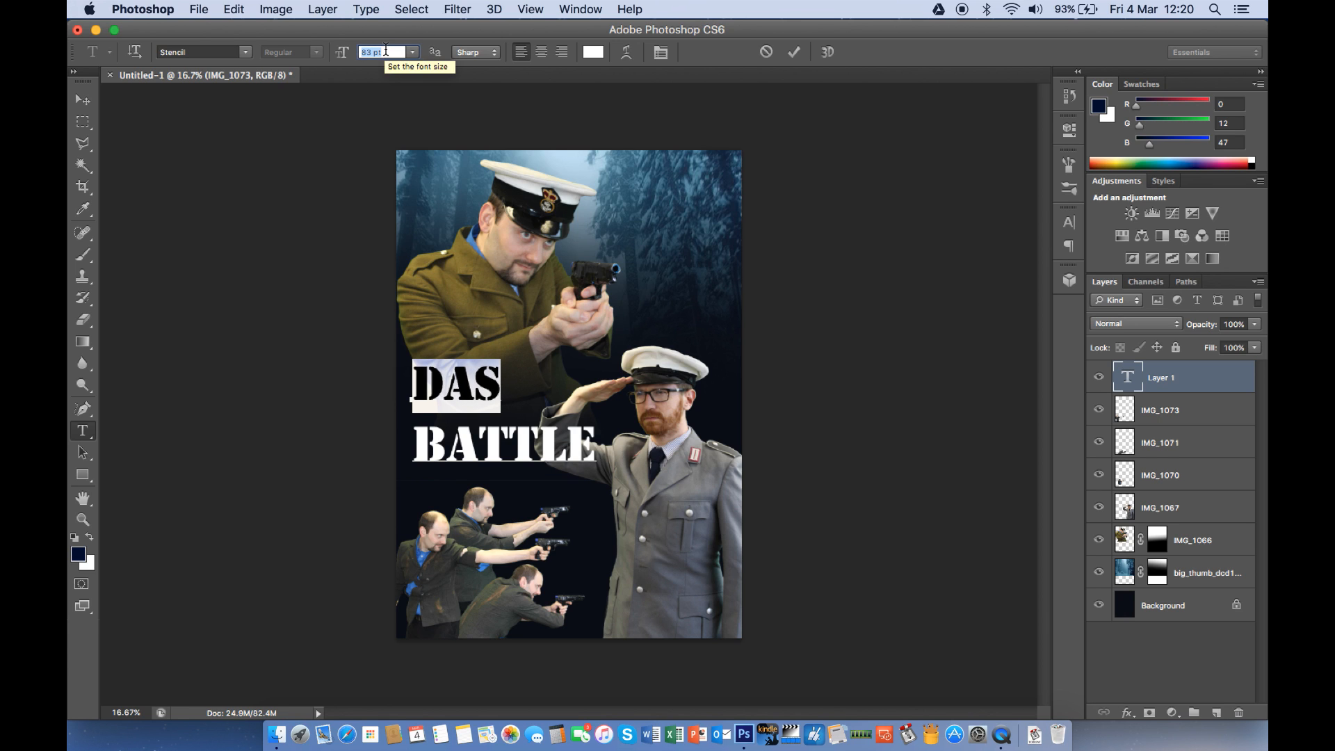
pyautogui.press('Down')
pyautogui.press('Down')
pyautogui.press('Down')
pyautogui.press('Down')
pyautogui.press('Down')
pyautogui.press('Down')
pyautogui.press('Down')
pyautogui.press('Down')
pyautogui.press('Down')
pyautogui.press('Down')
pyautogui.press('Down')
pyautogui.press('Down')
pyautogui.press('Down')
pyautogui.press('Down')
pyautogui.press('Down')
pyautogui.press('Down')
pyautogui.press('Down')
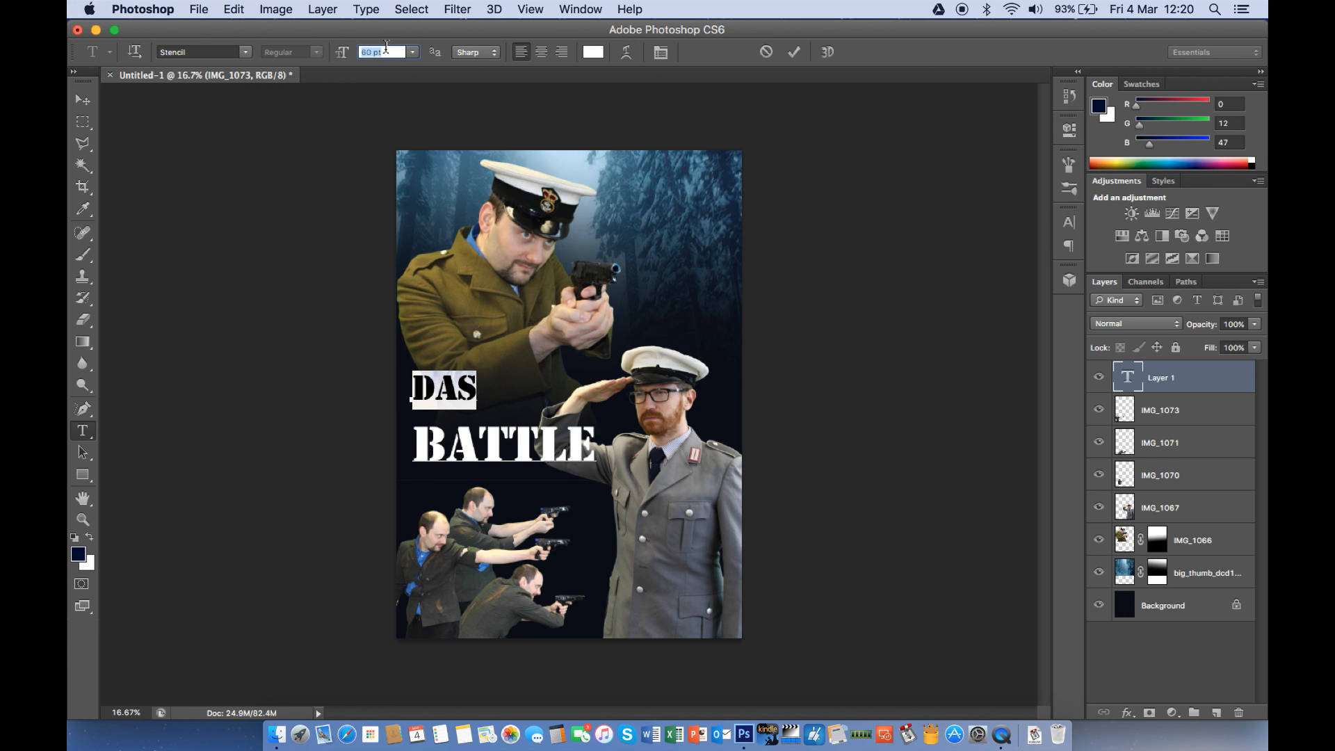
pyautogui.press('Down')
pyautogui.press('Down')
pyautogui.press('Down')
pyautogui.press('Down')
pyautogui.press('Down')
pyautogui.press('Down')
pyautogui.press('Down')
pyautogui.press('Down')
pyautogui.press('Down')
pyautogui.press('Down')
pyautogui.press('Down')
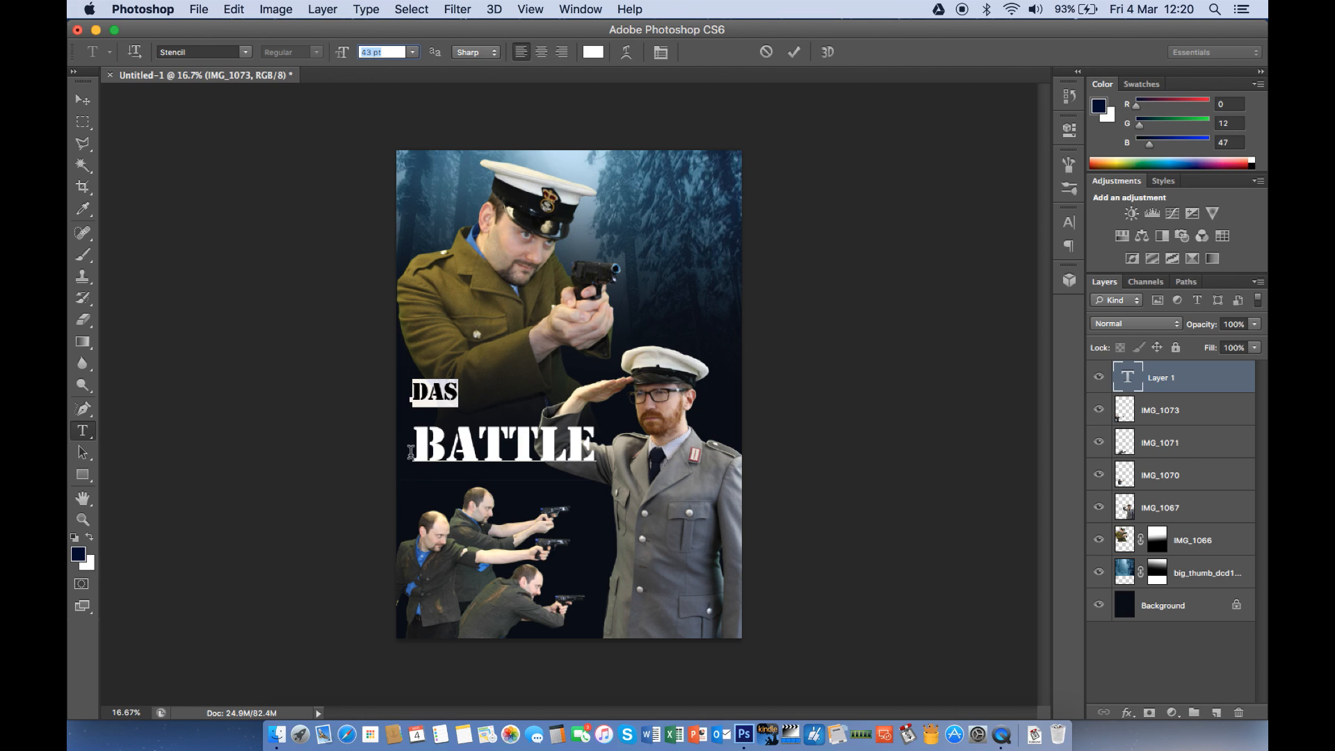
pyautogui.moveTo(596, 453); pyautogui.dragTo(367, 365)
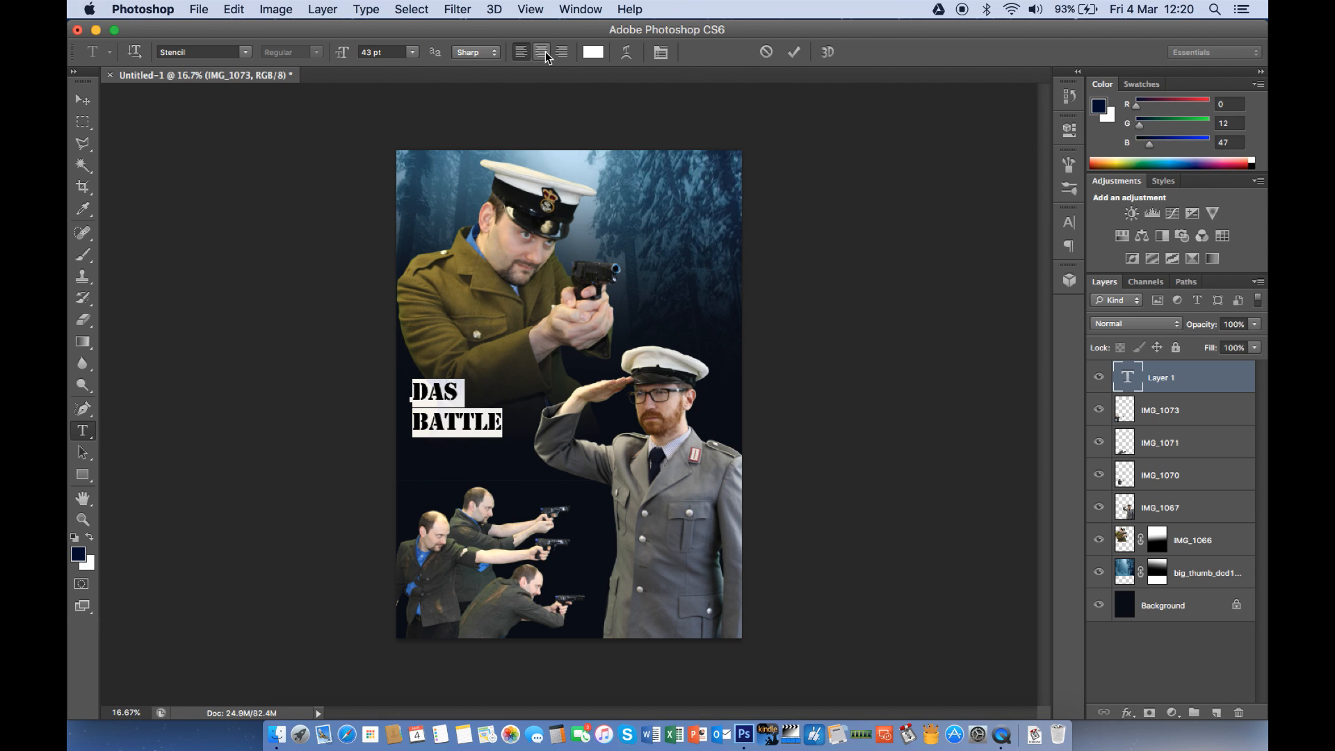
pyautogui.press('super+z')
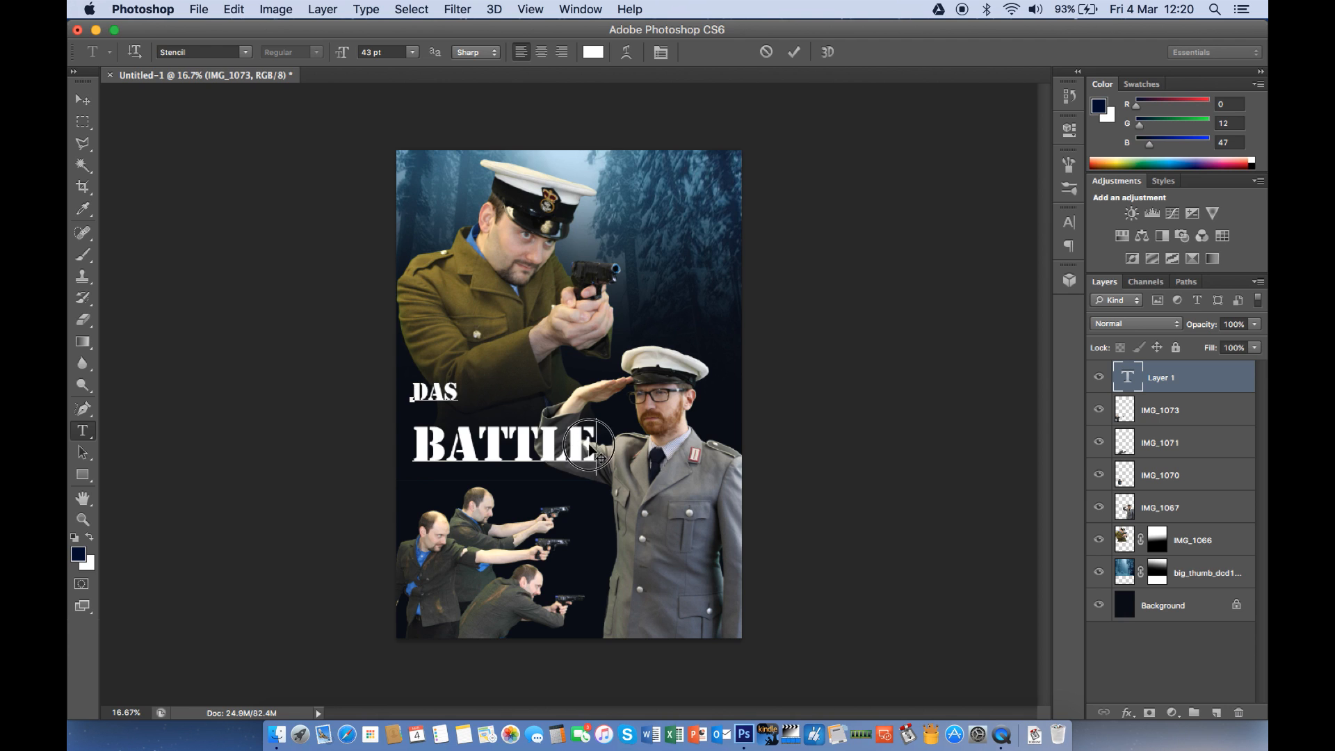
# Select both lines of the DAS BATTLE title and centre-align the text
pyautogui.doubleClick(592, 449)
pyautogui.moveTo(593, 448); pyautogui.dragTo(410, 388)
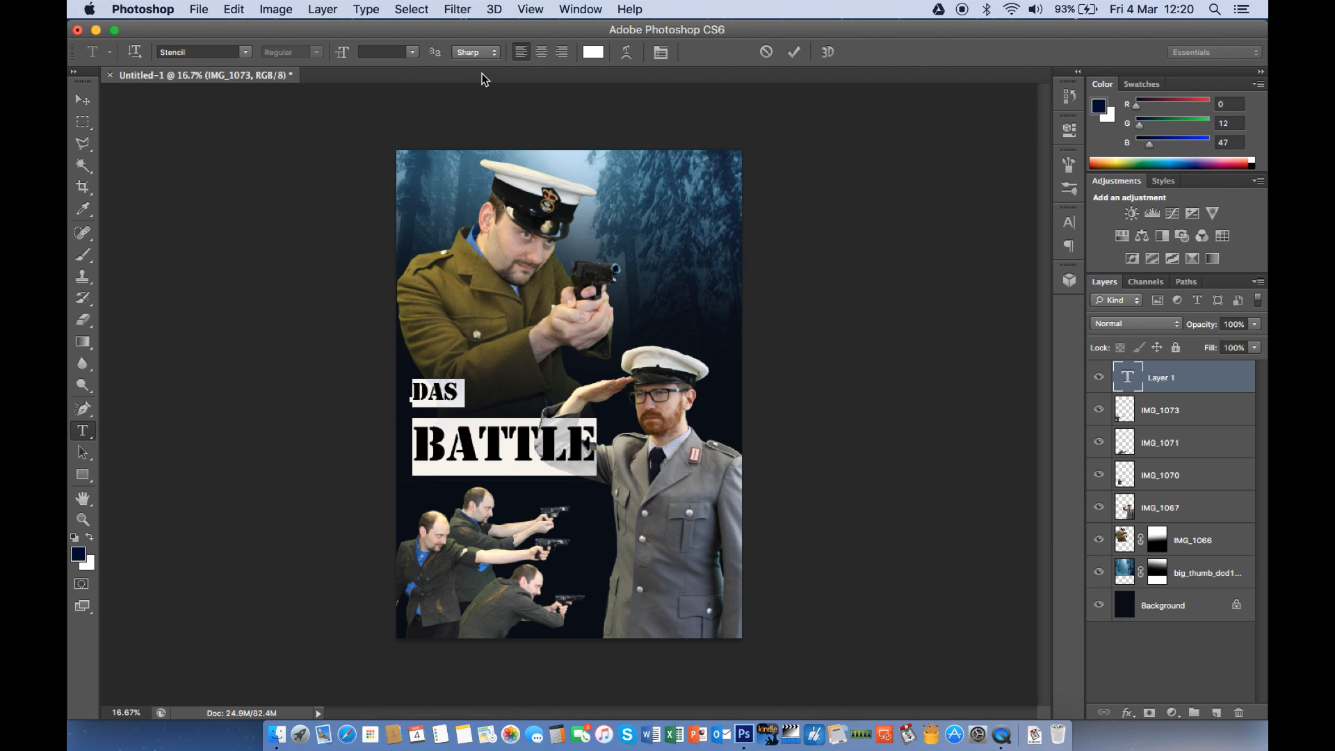
pyautogui.click(541, 52)
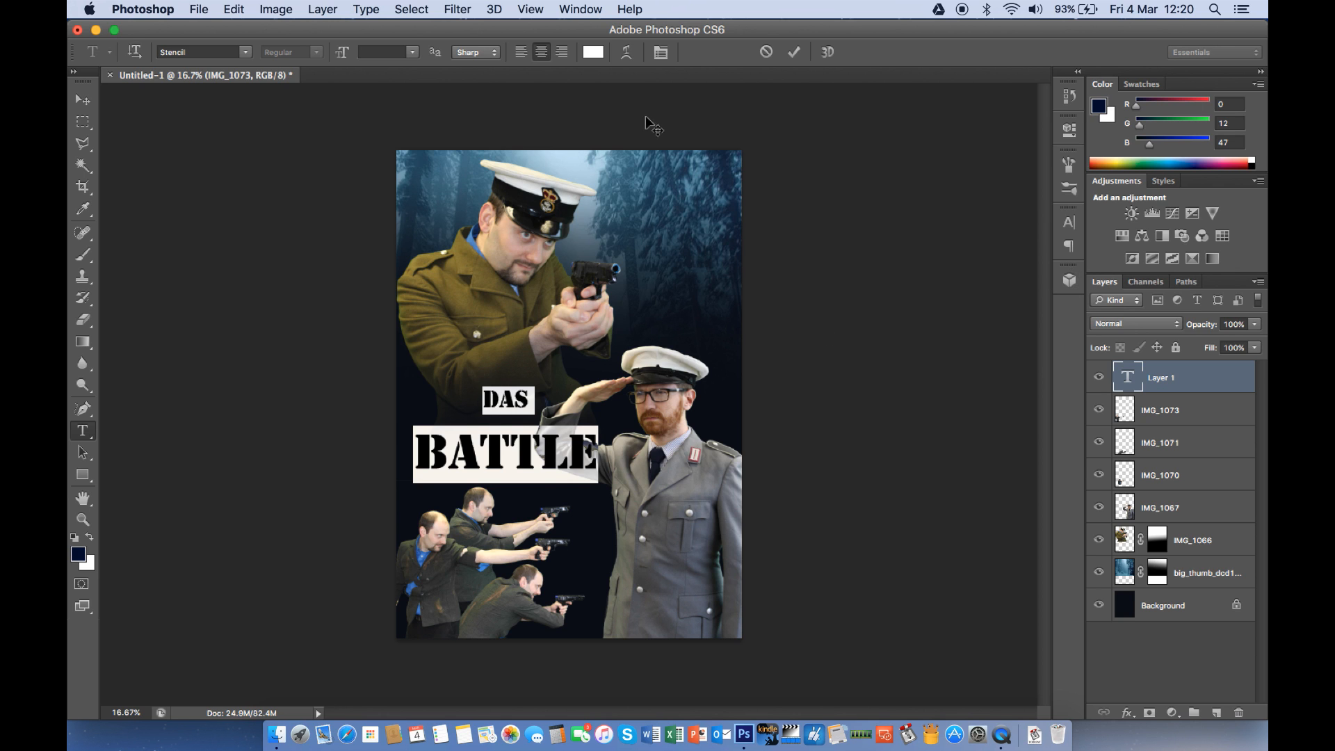
# Set the leading of the selected title text to 60 pt in the Character settings
pyautogui.click(577, 9)
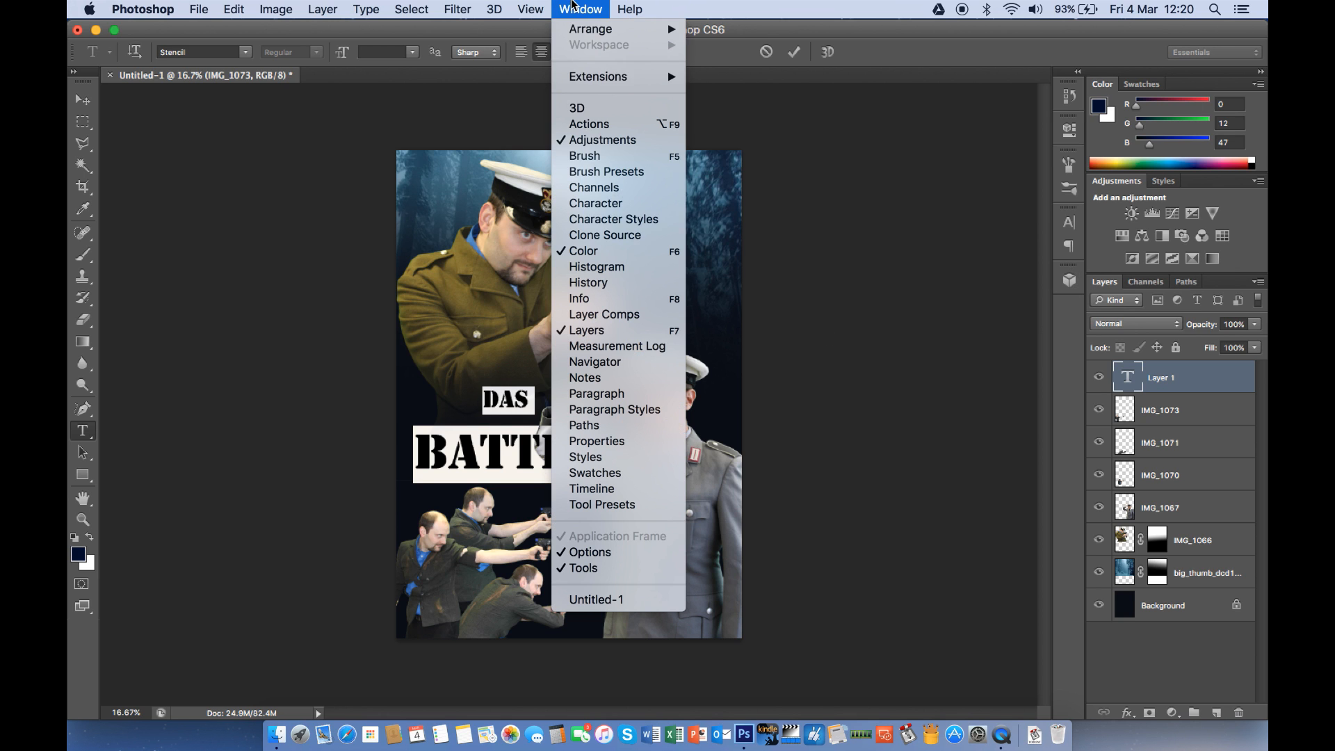
pyautogui.click(594, 206)
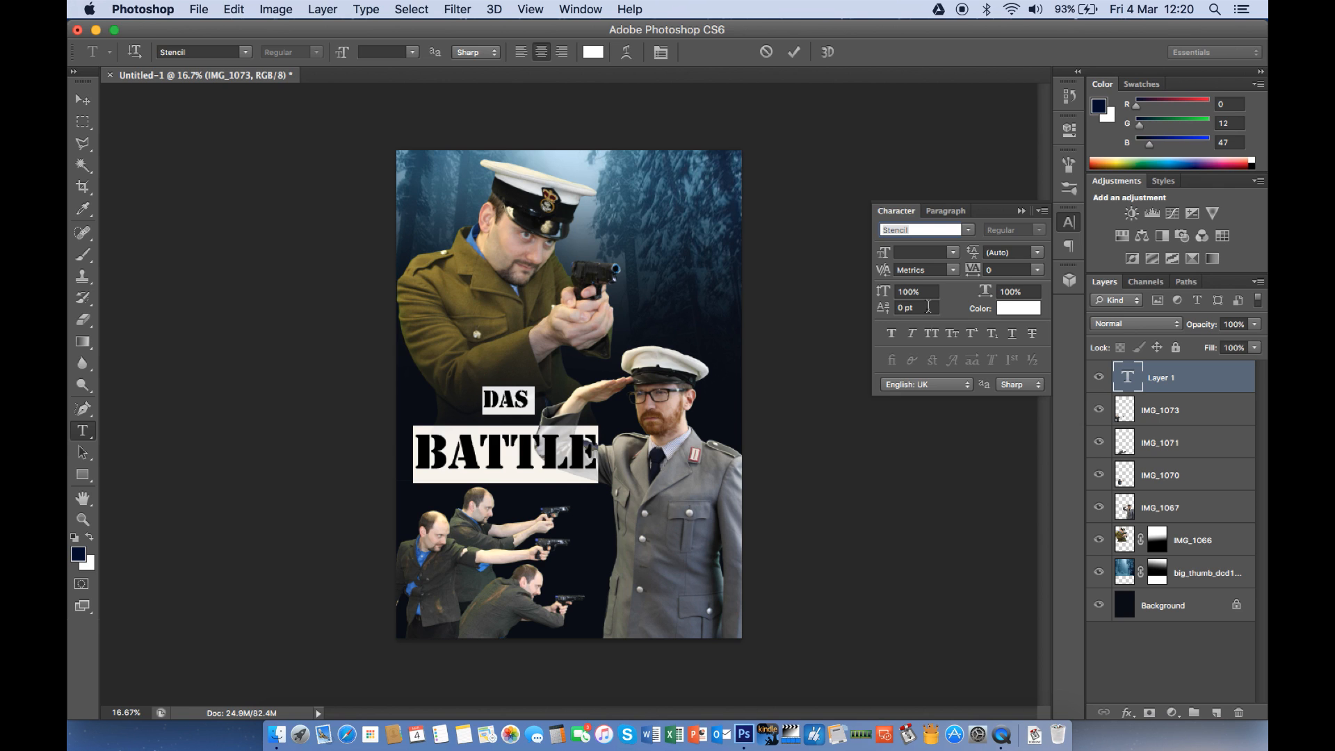
pyautogui.click(1037, 252)
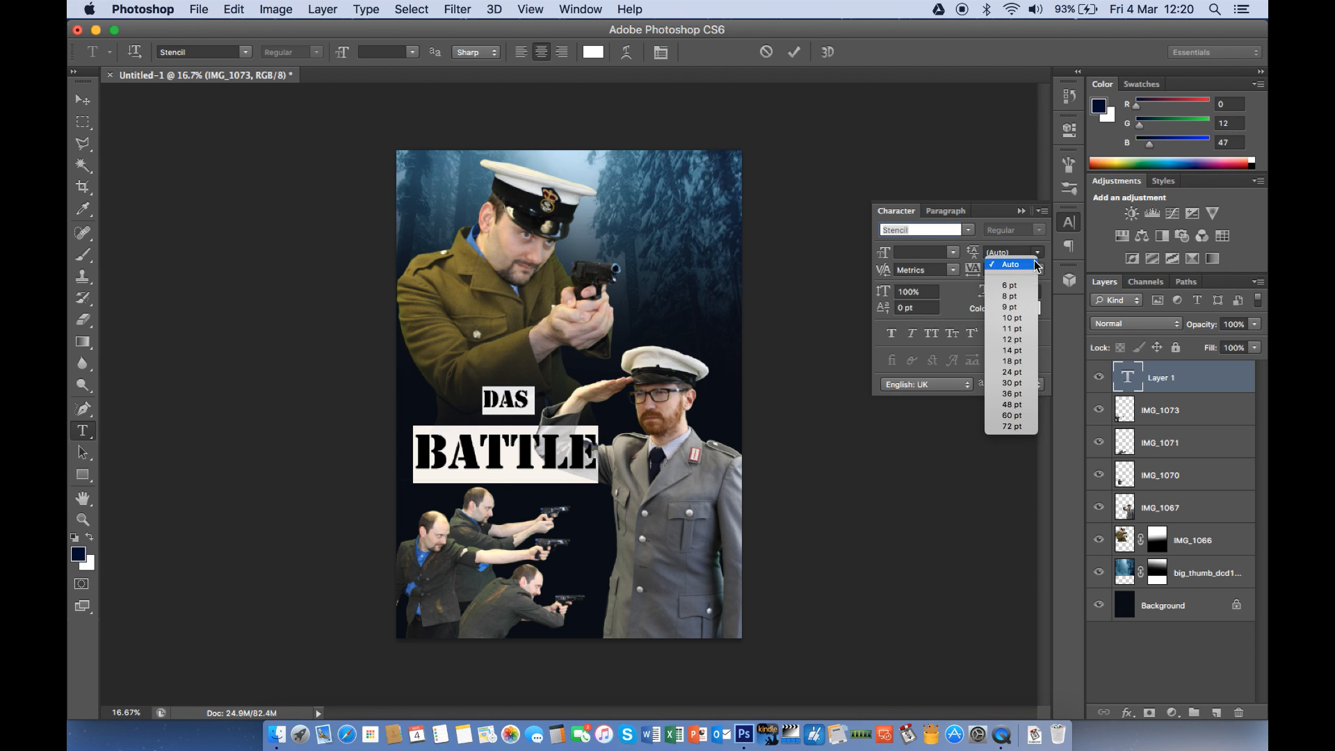
pyautogui.click(1020, 338)
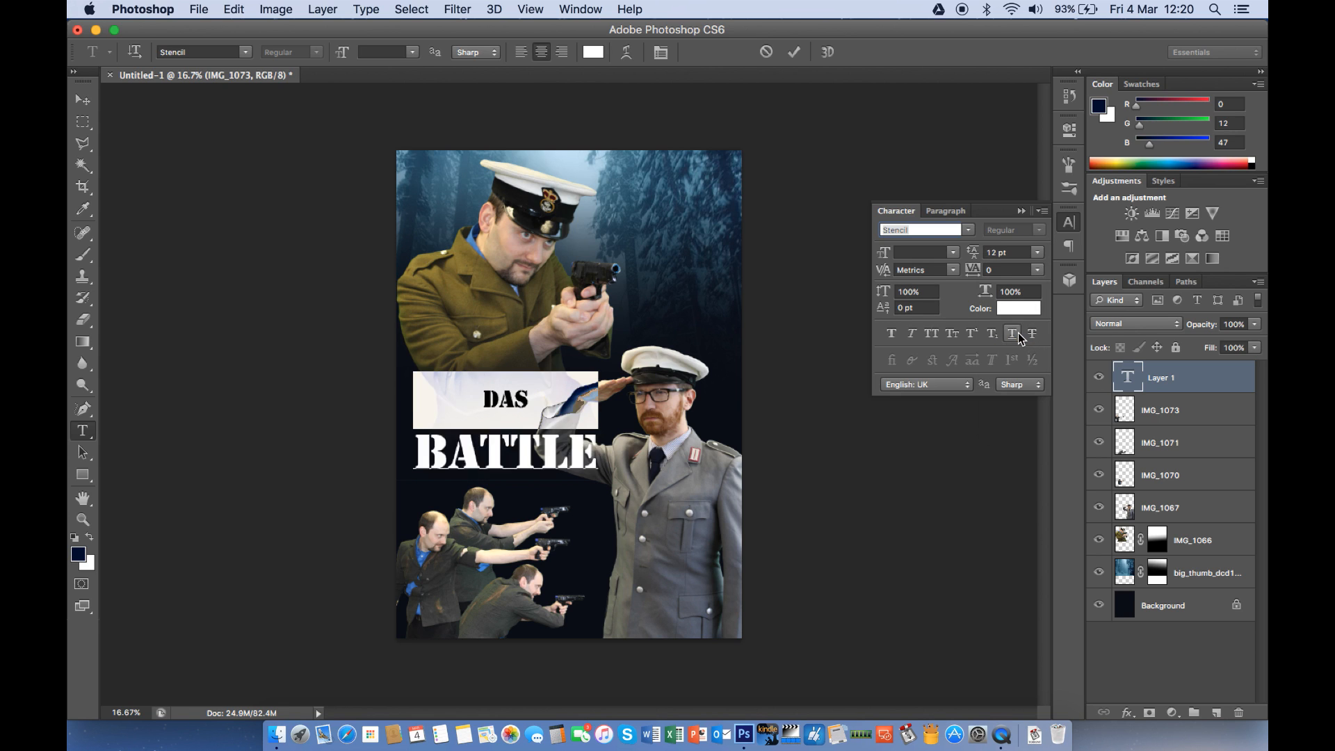
pyautogui.click(1037, 252)
pyautogui.click(1013, 415)
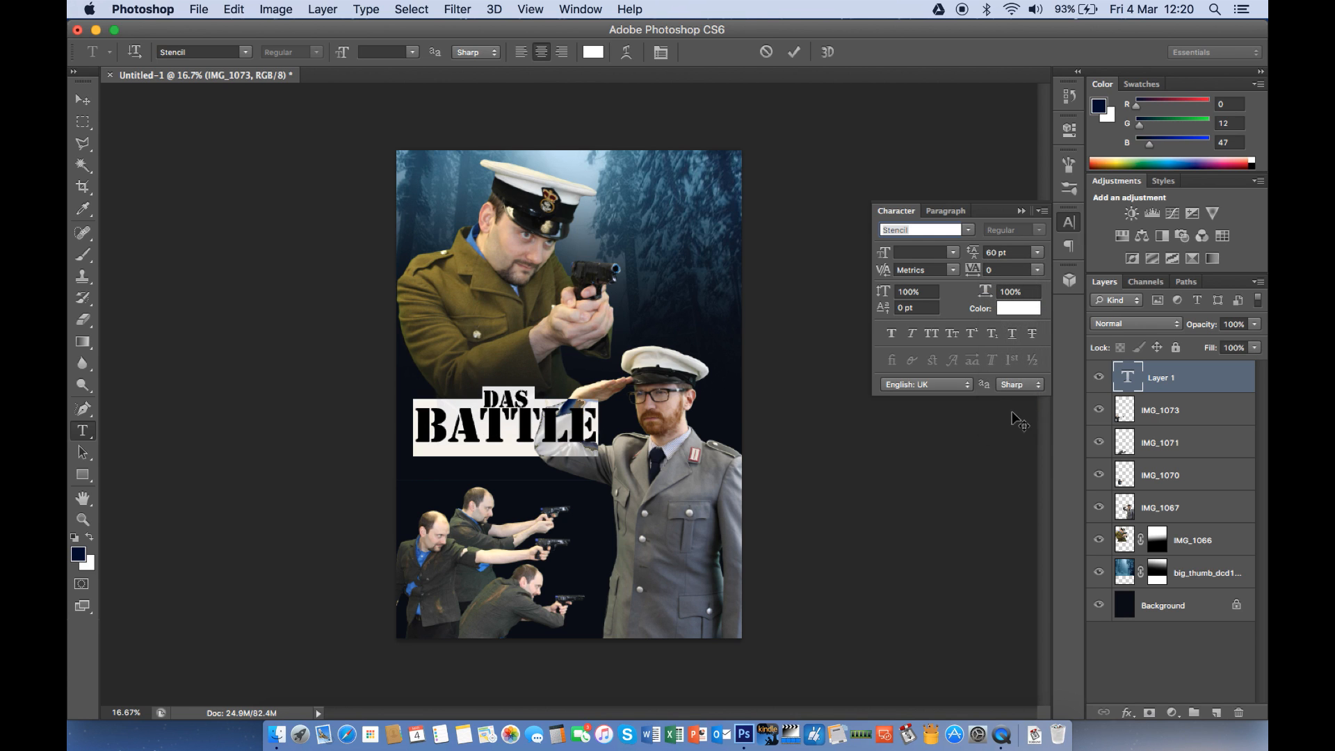
# Increase the title's leading to 72 pt, commit the text edit and close the Character settings
pyautogui.press('Up')
pyautogui.press('Up')
pyautogui.press('Up')
pyautogui.press('Up')
pyautogui.press('Up')
pyautogui.press('Up')
pyautogui.press('Up')
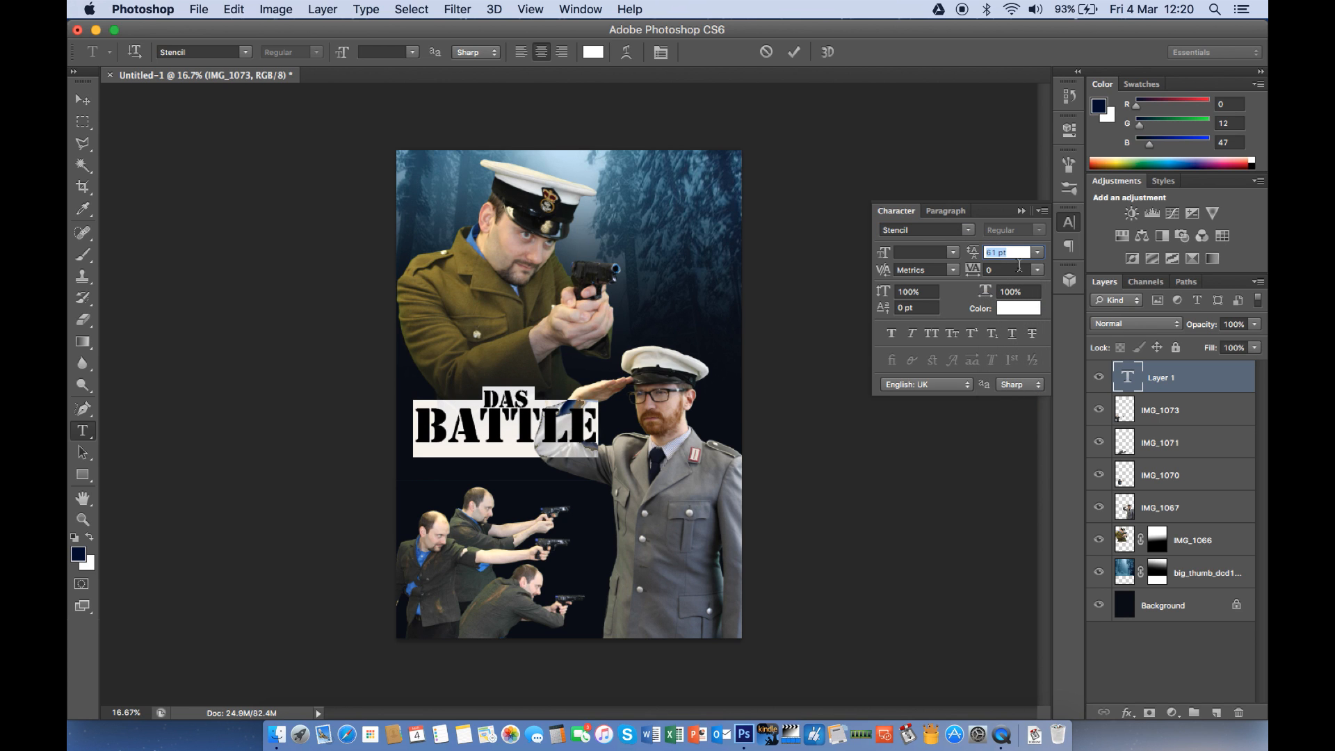
pyautogui.press('Up')
pyautogui.press('Up')
pyautogui.press('Up')
pyautogui.press('Up')
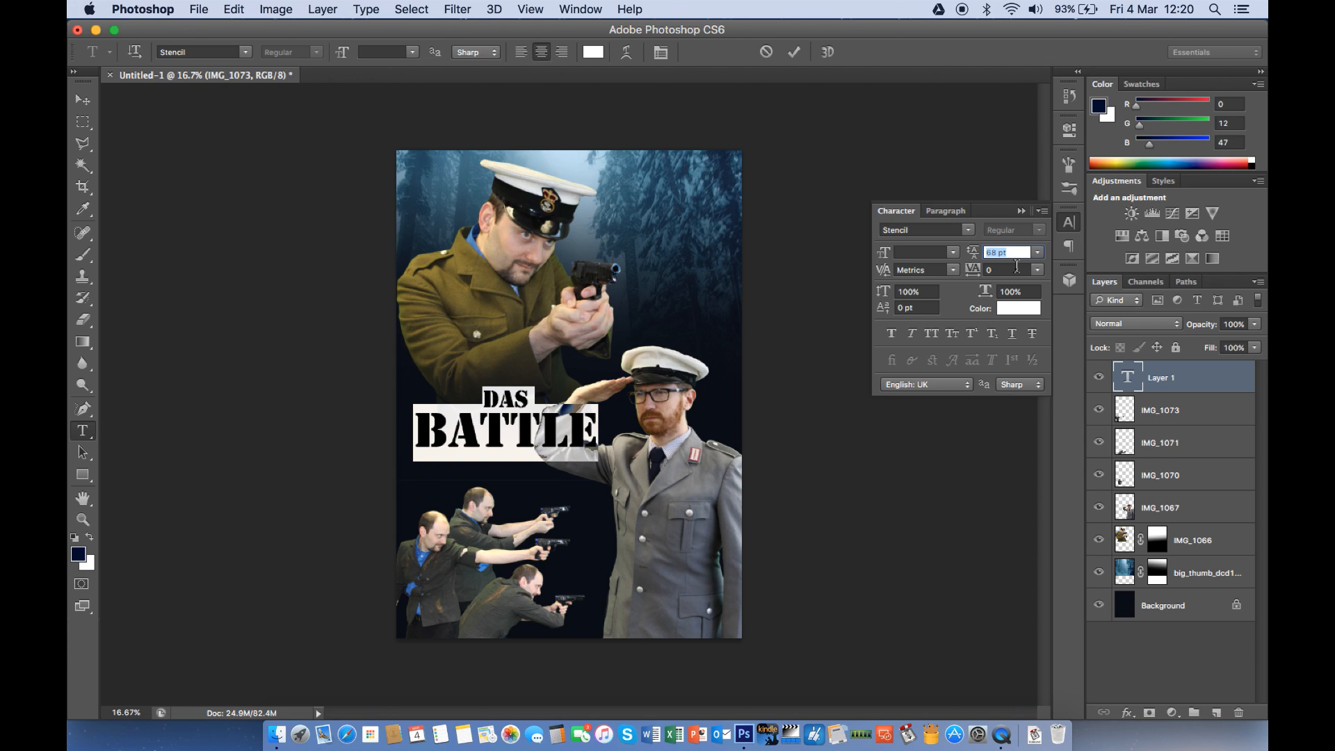
pyautogui.press('Up')
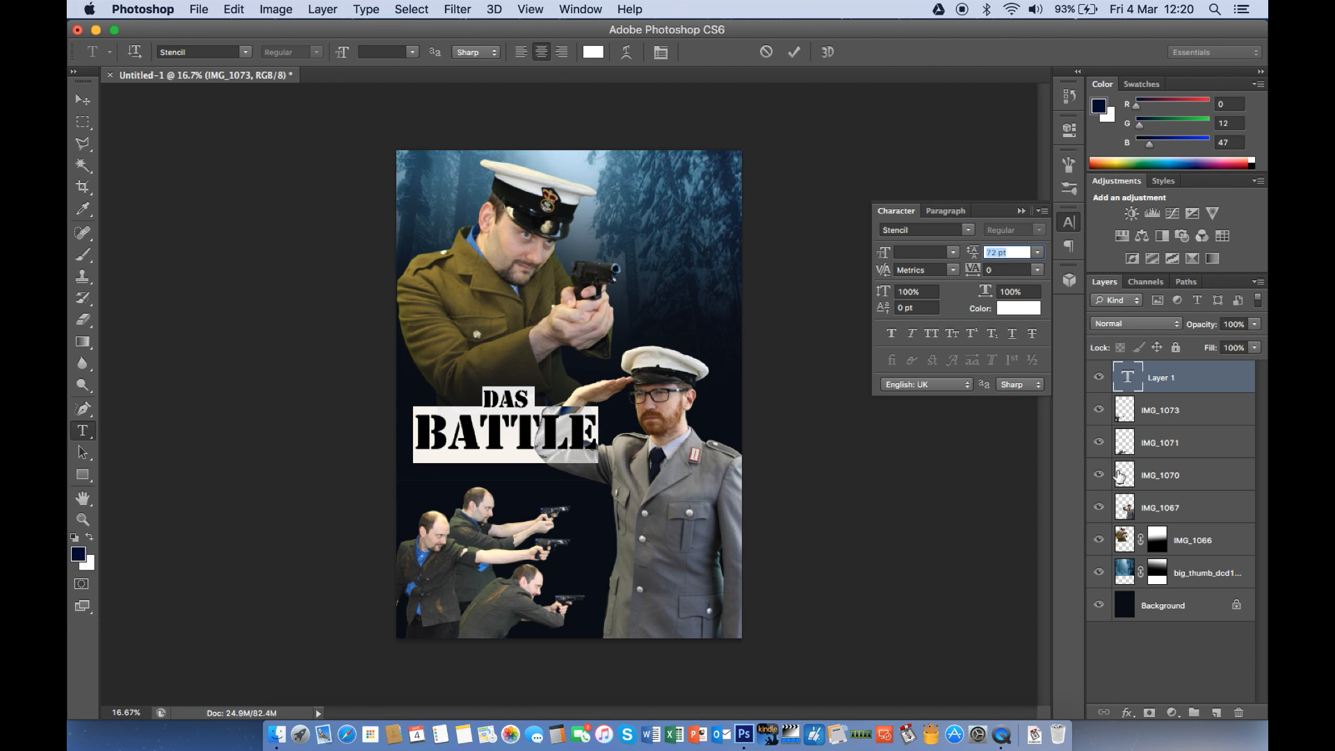
pyautogui.press('super+Return')
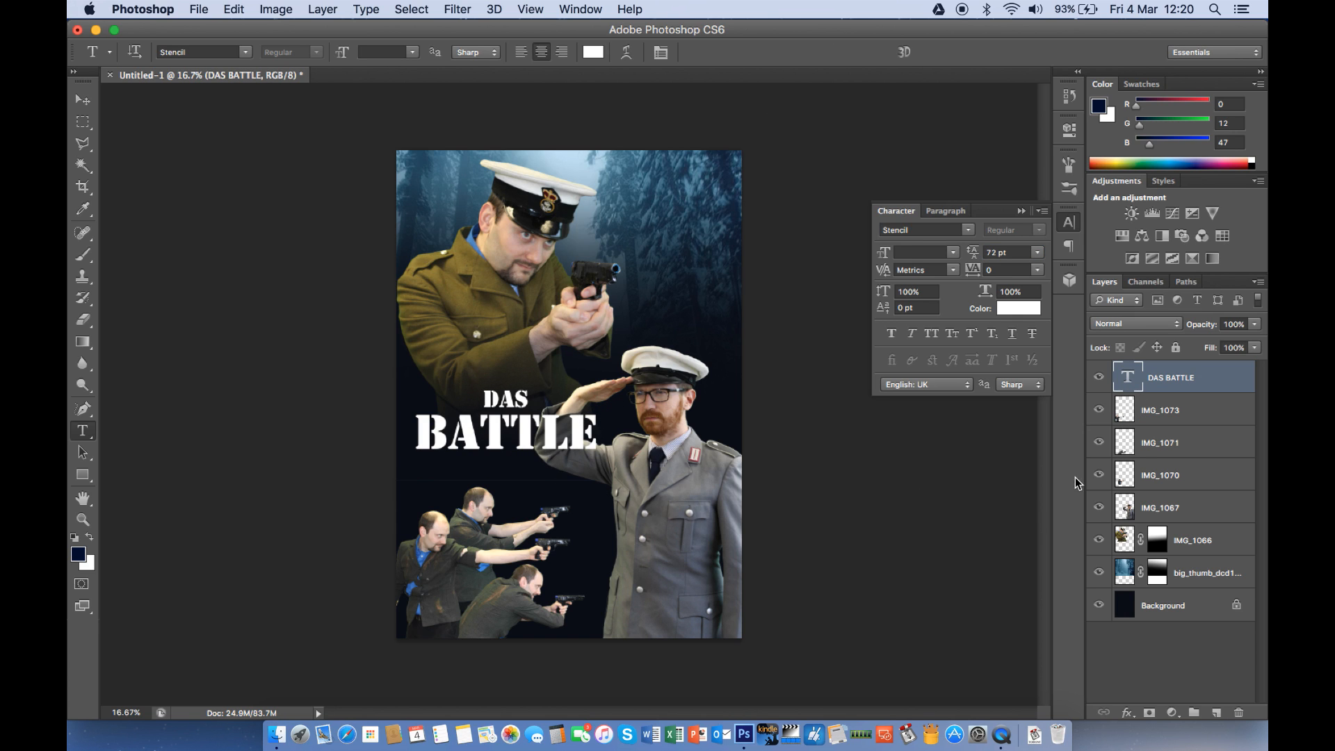
pyautogui.click(1067, 221)
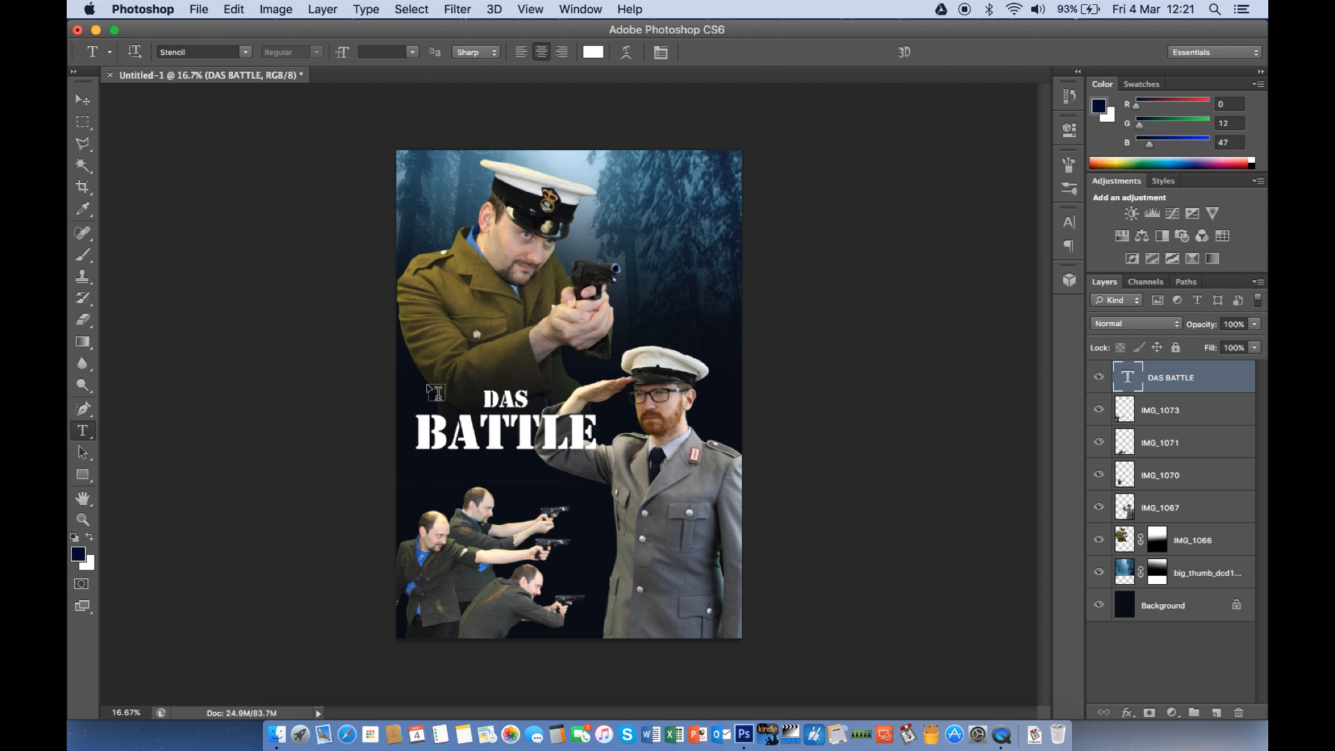
# Move the title slightly down, consult the gransen-poster reference image in Finder, and return to Photoshop
pyautogui.moveTo(471, 394)
pyautogui.mouseDown()
pyautogui.moveTo(489, 396)
pyautogui.moveTo(470, 404)
pyautogui.mouseUp()
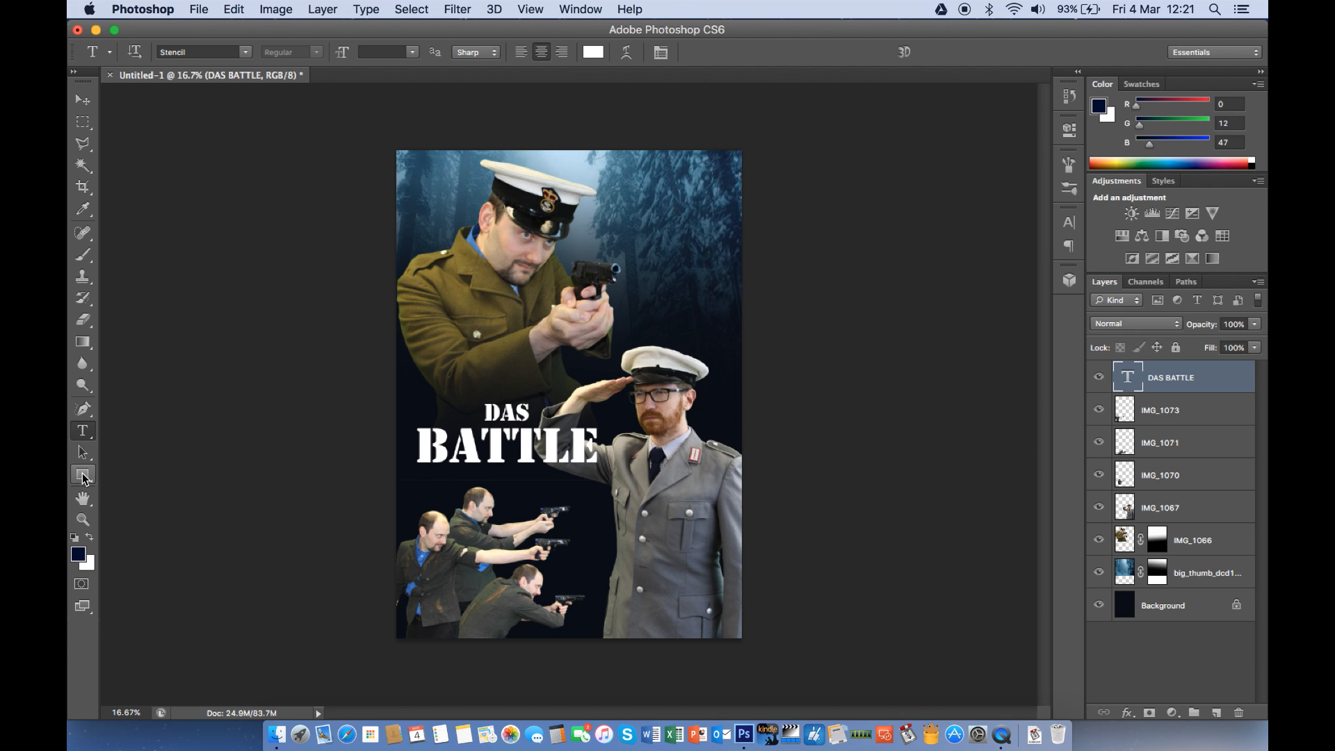
pyautogui.press('super+Tab')
pyautogui.press('space')
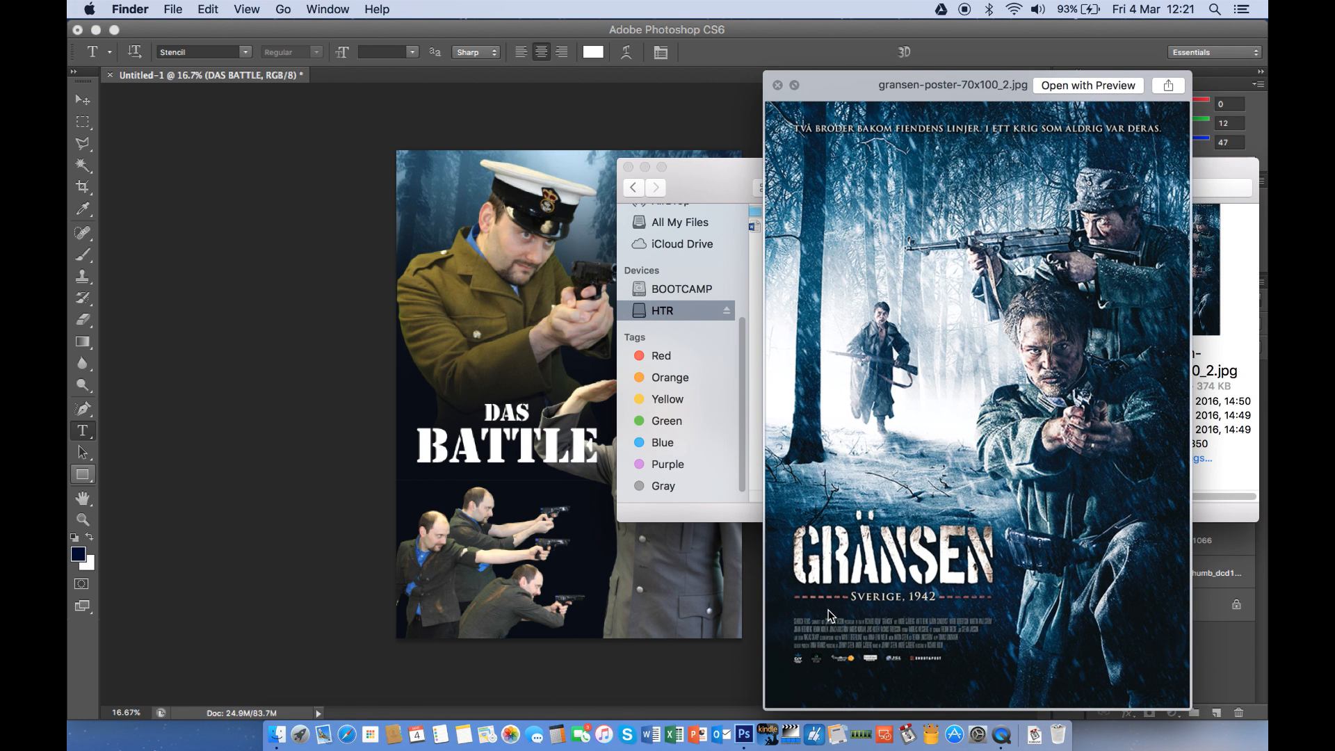
pyautogui.press('space')
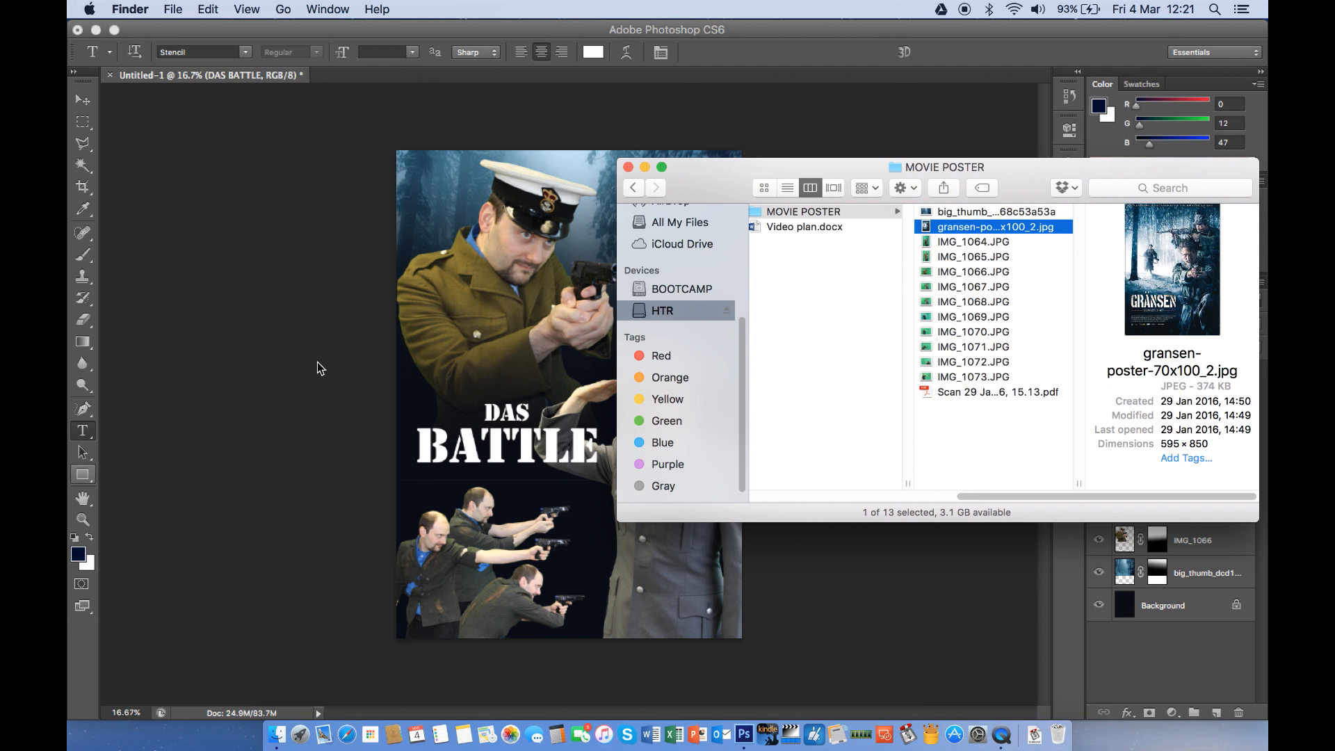
pyautogui.click(319, 368)
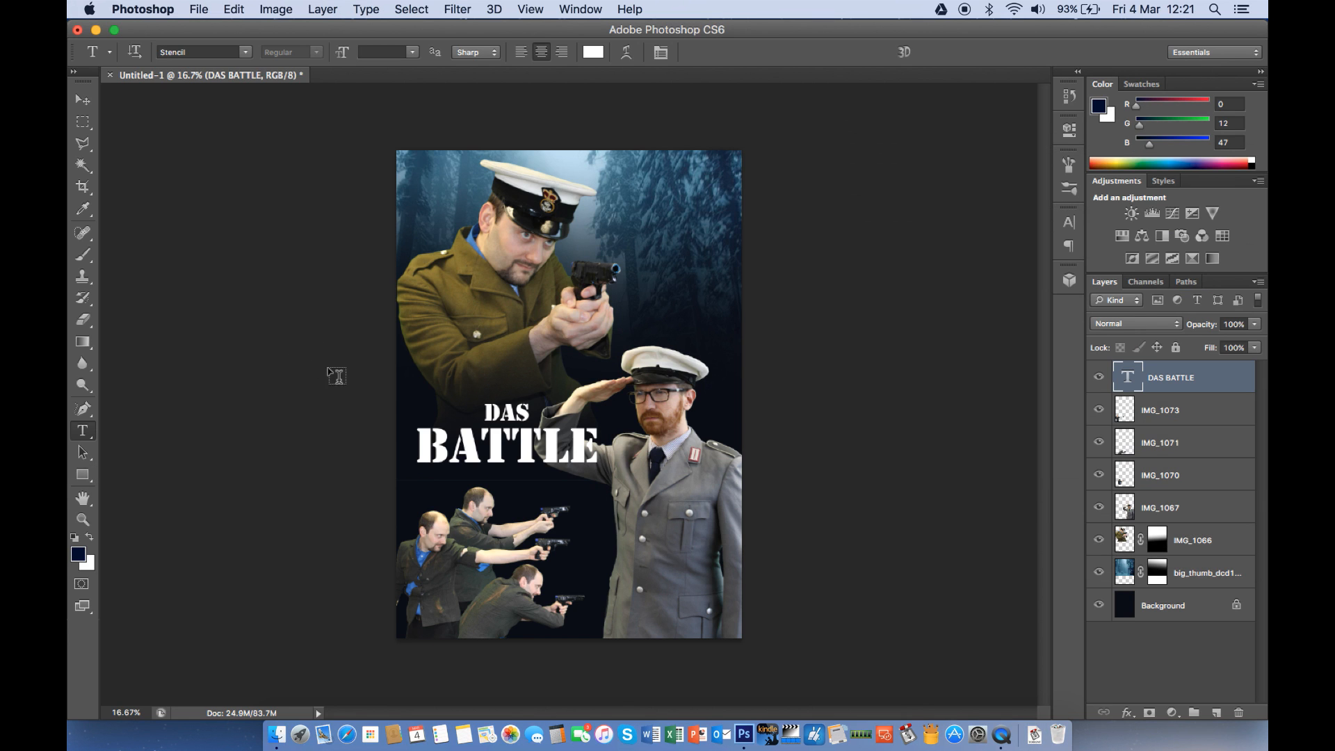
# Free Transform the DAS BATTLE text layer to enlarge the title slightly and apply the transformation
pyautogui.doubleClick(1128, 378)
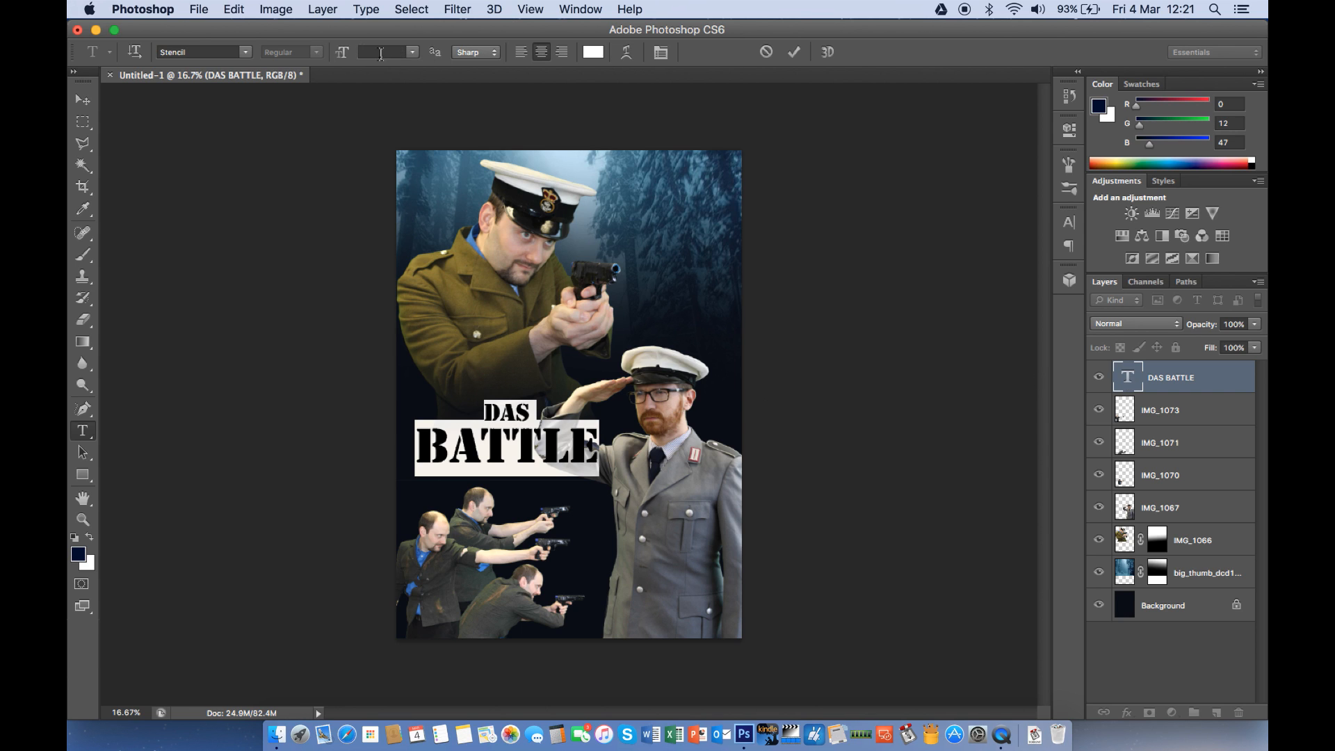
pyautogui.click(1131, 415)
pyautogui.click(1128, 416)
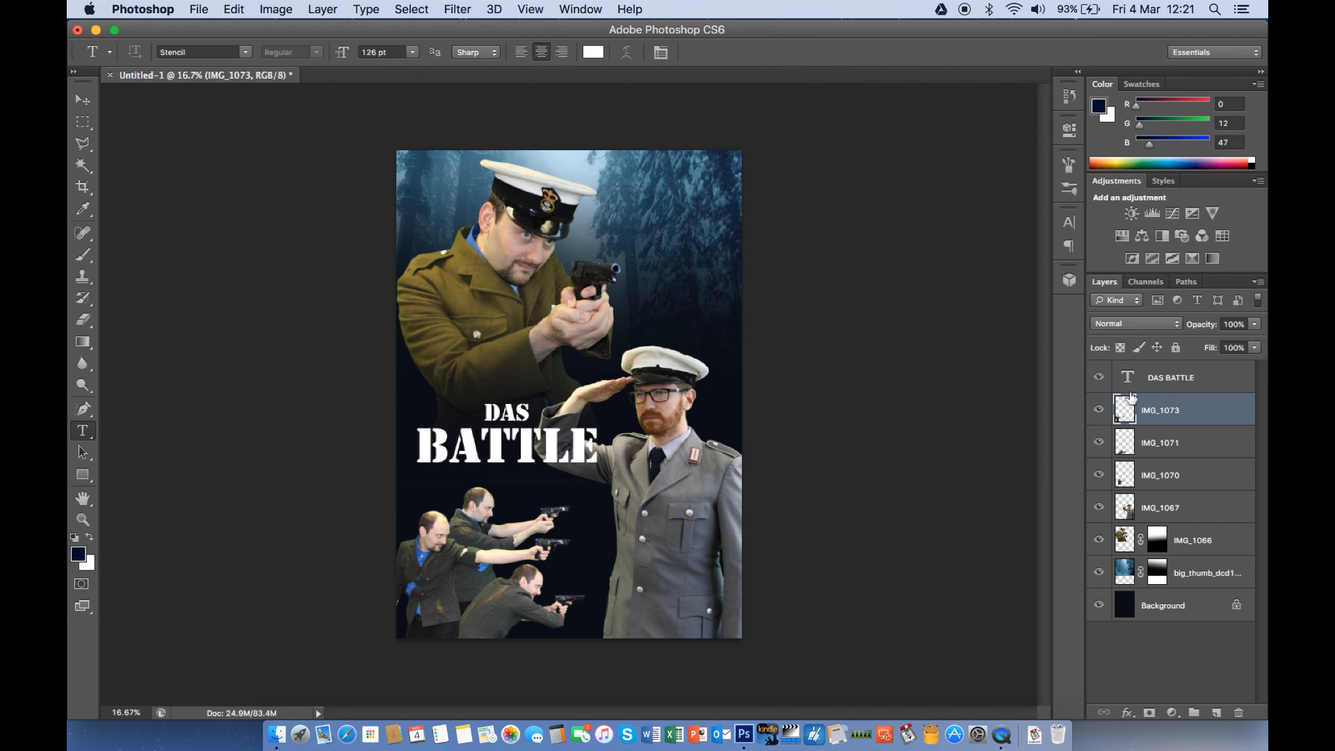
pyautogui.click(1129, 382)
pyautogui.press('super+t')
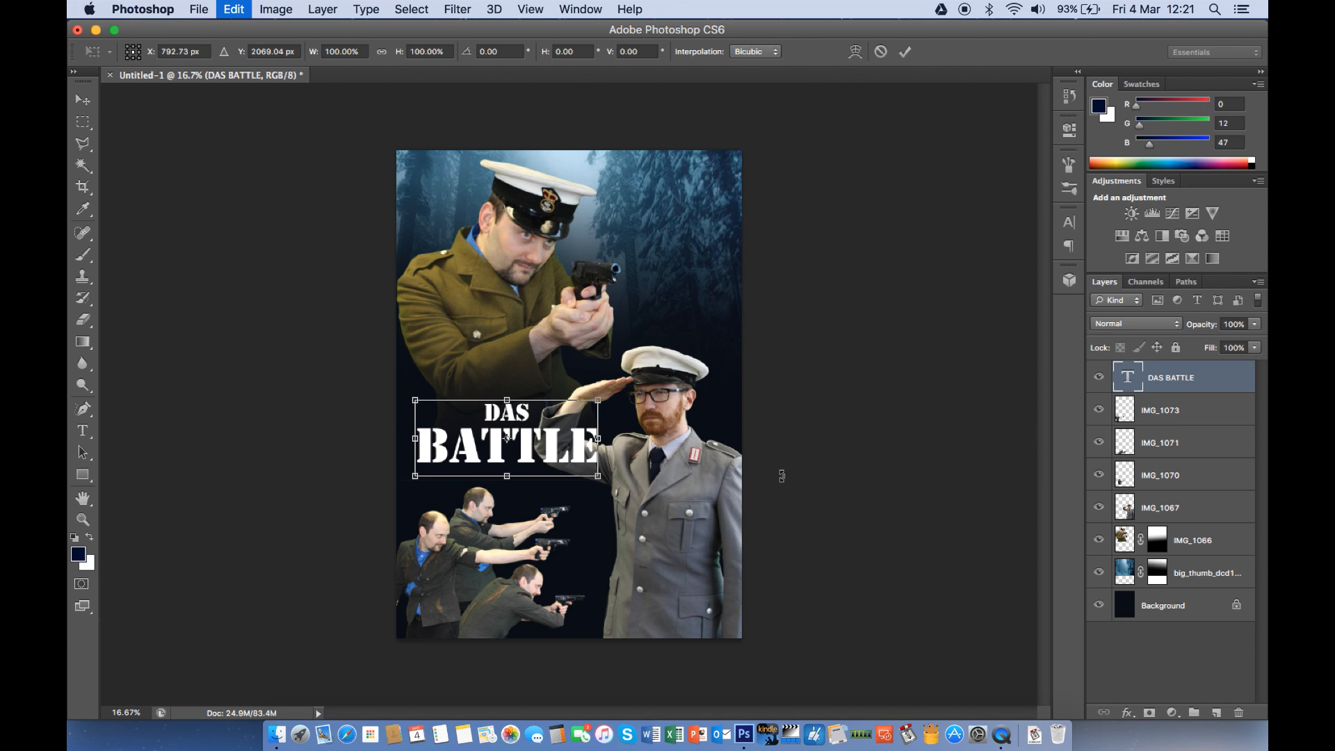
pyautogui.moveTo(596, 473)
pyautogui.mouseDown()
pyautogui.moveTo(630, 489)
pyautogui.moveTo(592, 448)
pyautogui.mouseUp()
pyautogui.press('t')
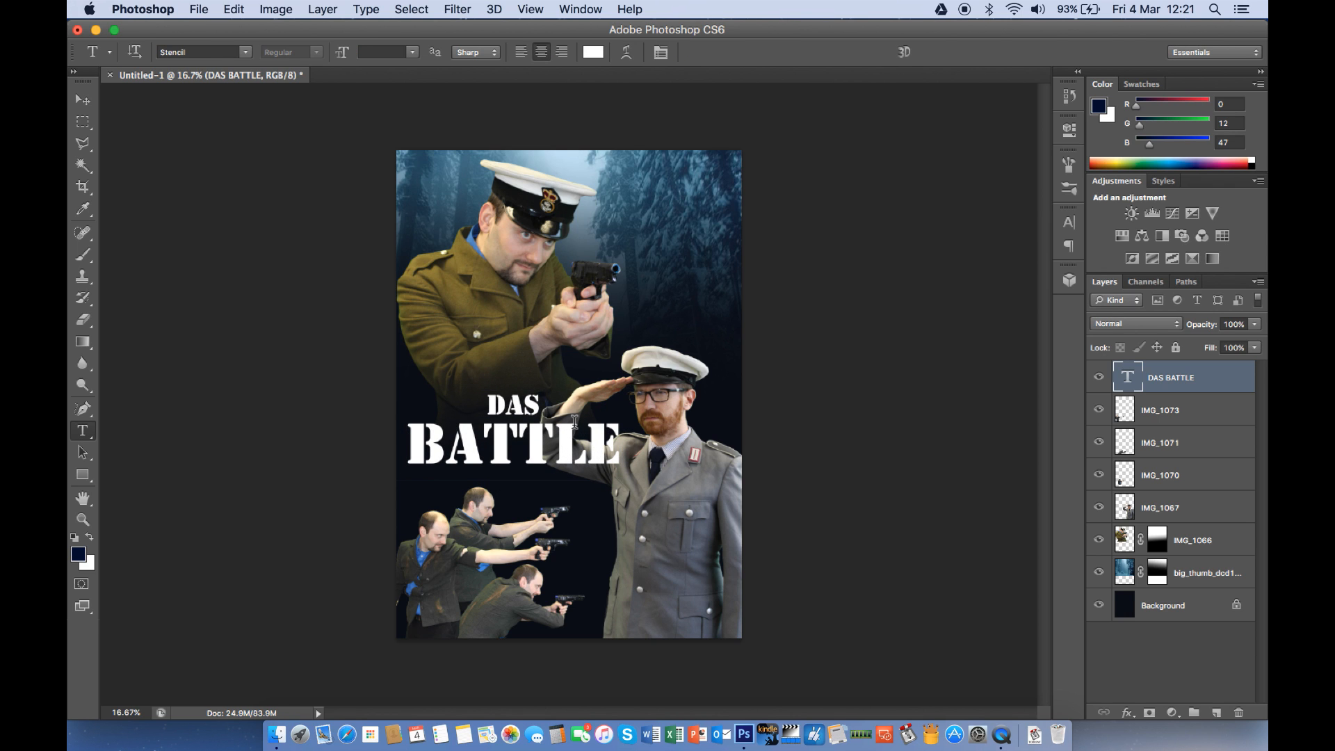
# Nudge the enlarged title slightly to the right and a touch down, away from the poster's left edge
pyautogui.press('shift+super+Right')
pyautogui.press('shift+super+Right')
pyautogui.press('shift+super+Right')
pyautogui.press('shift+super+Right')
pyautogui.press('shift+super+Right')
pyautogui.press('shift+super+Right')
pyautogui.press('shift+super+Right')
pyautogui.press('shift+super+Down')
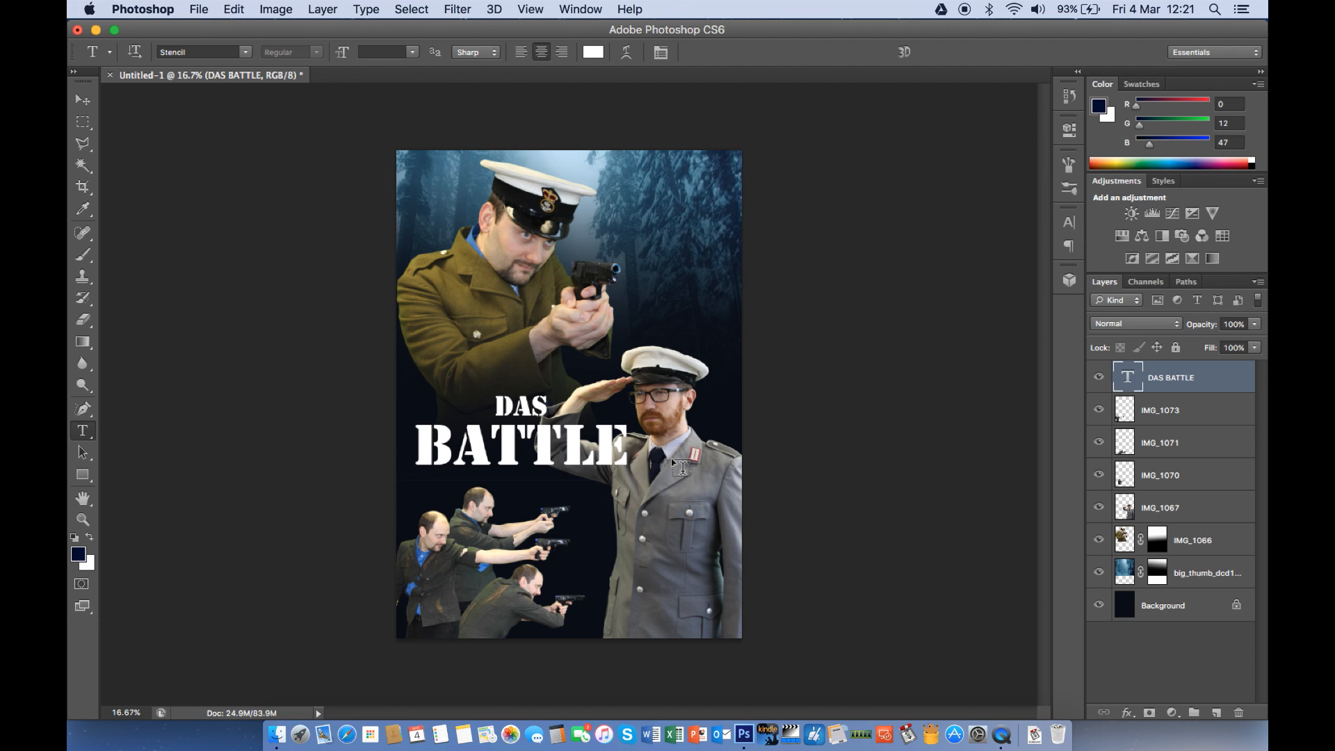
# Check the title treatment on the gransen-poster reference image in Finder and switch back to Photoshop
pyautogui.press('super+Tab')
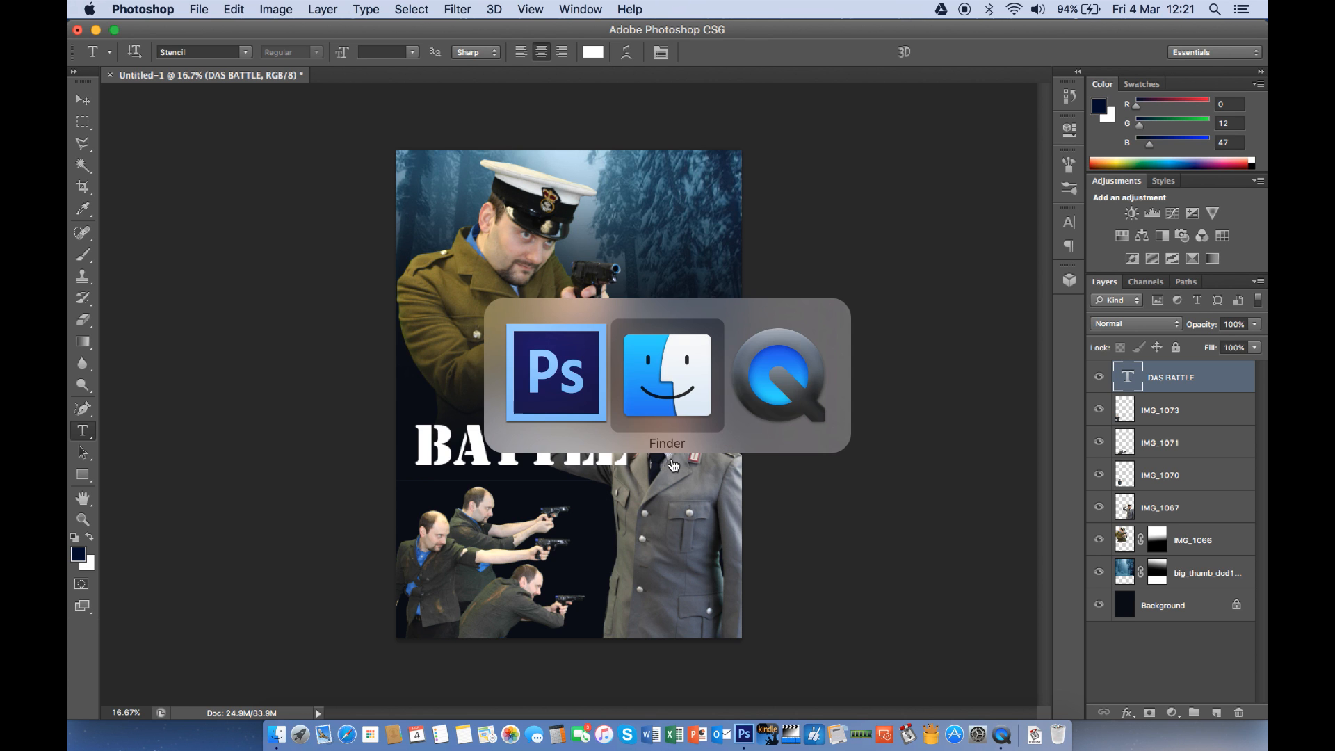
pyautogui.press('space')
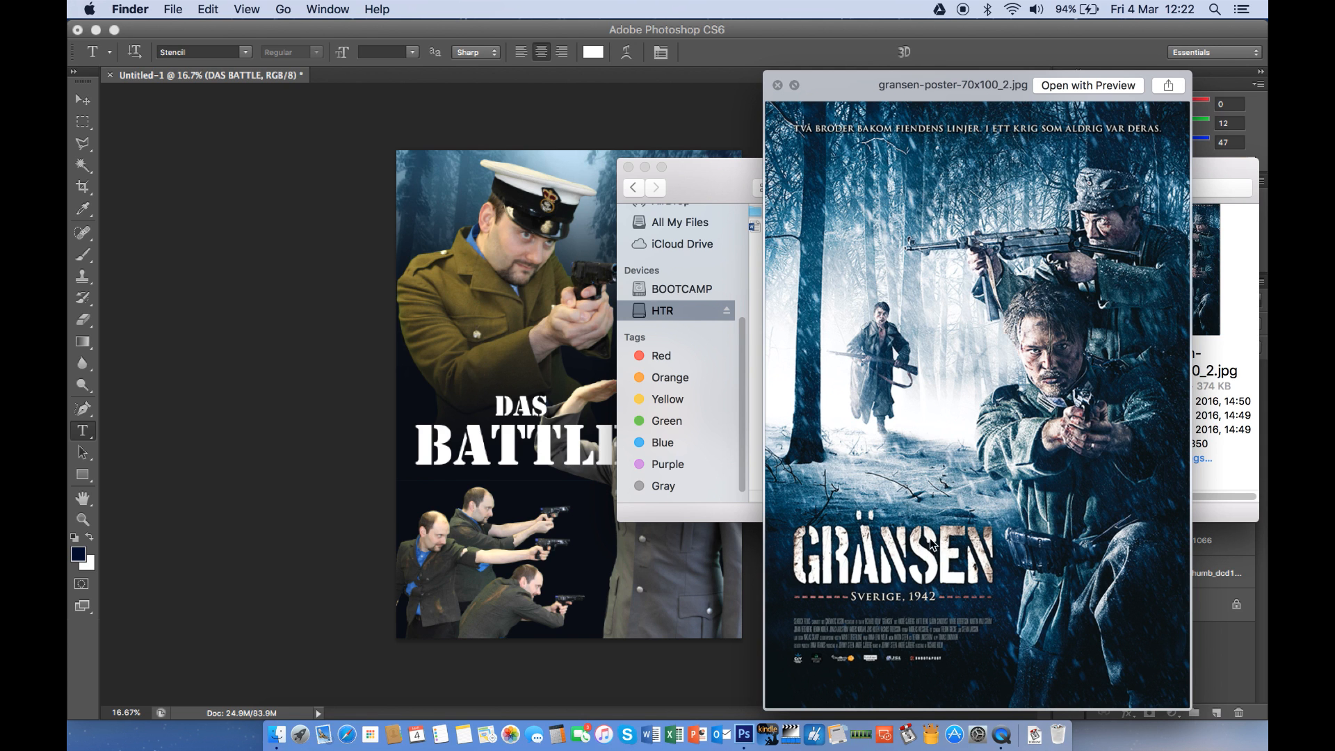
pyautogui.press('space')
pyautogui.click(255, 307)
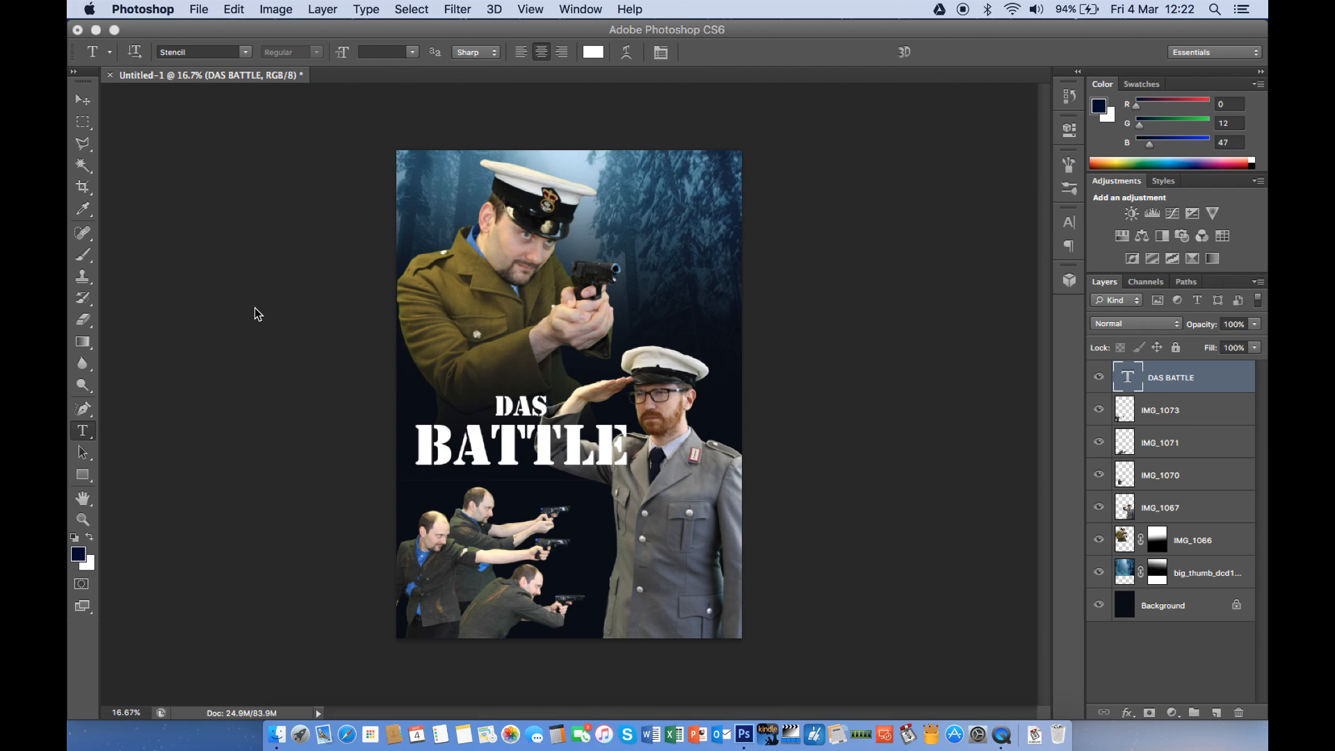
# Add an Outer Glow layer style to the DAS BATTLE layer and set the glow colour to black
pyautogui.rightClick(1167, 381)
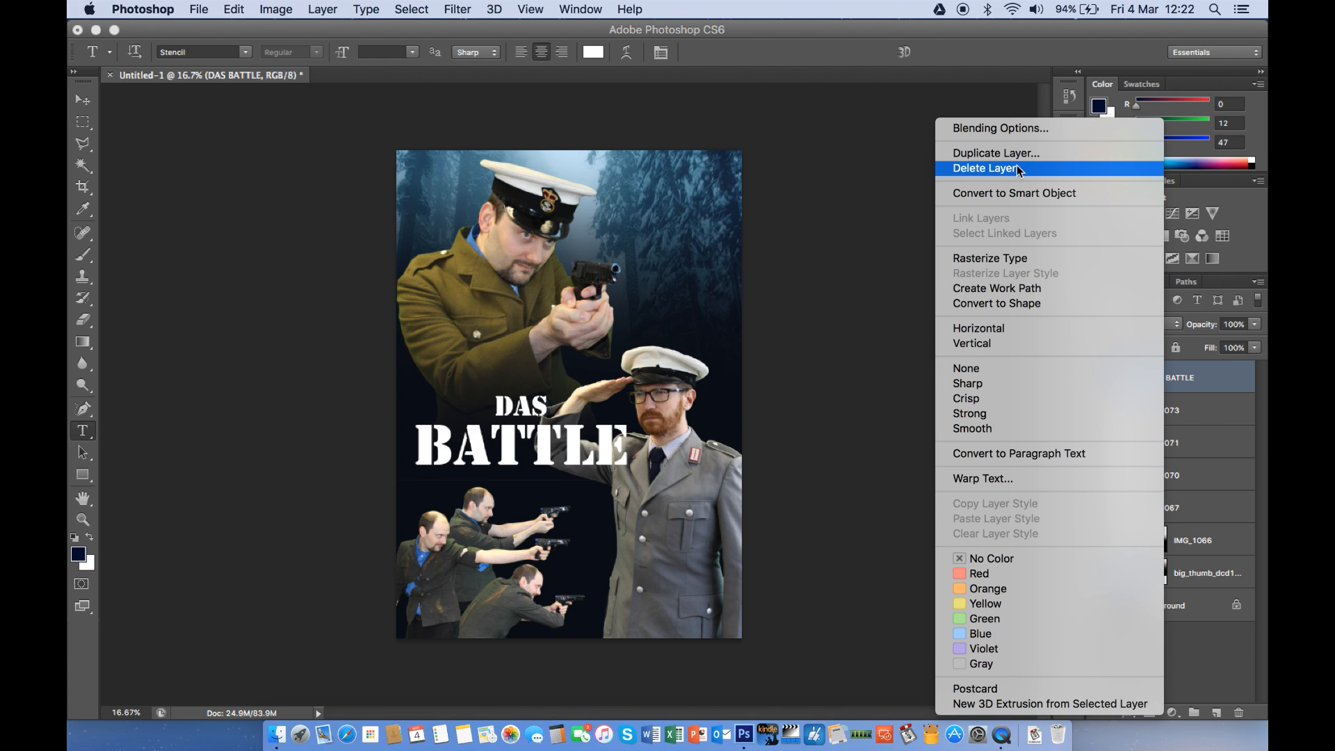
pyautogui.click(1041, 131)
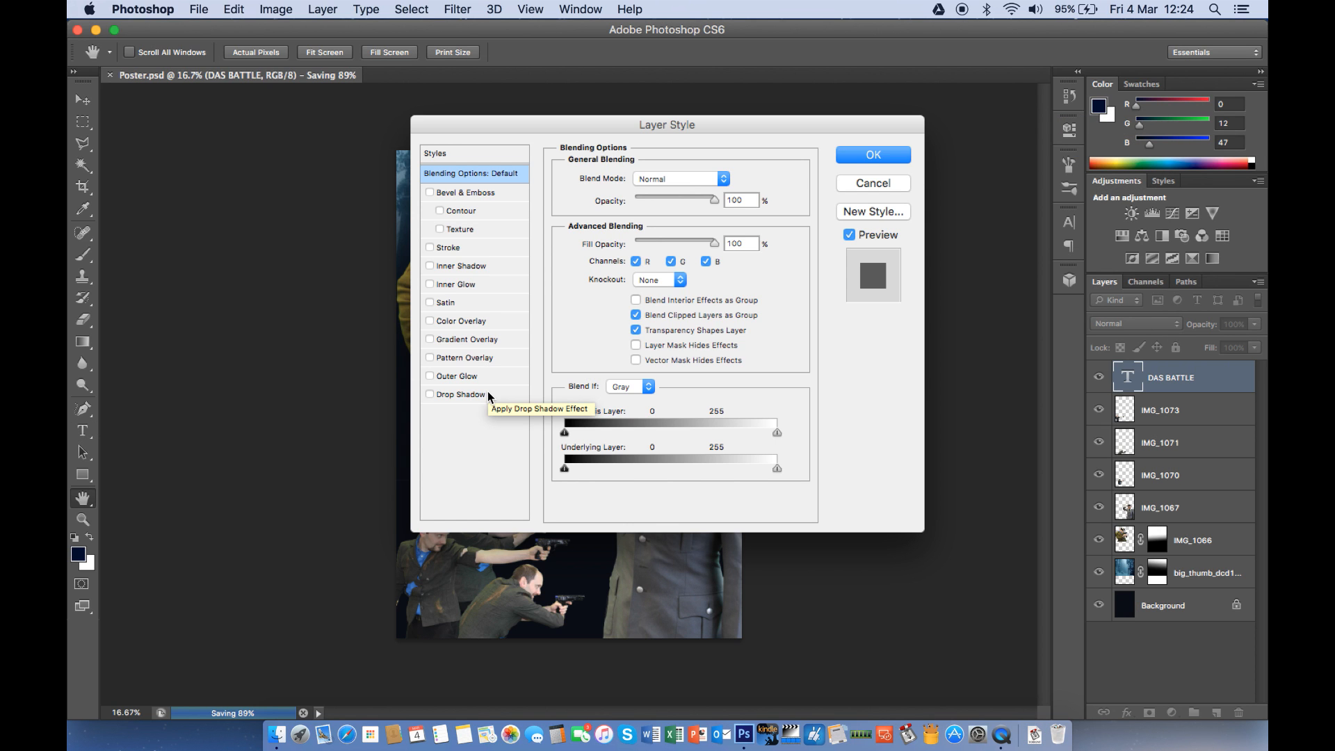
pyautogui.click(470, 378)
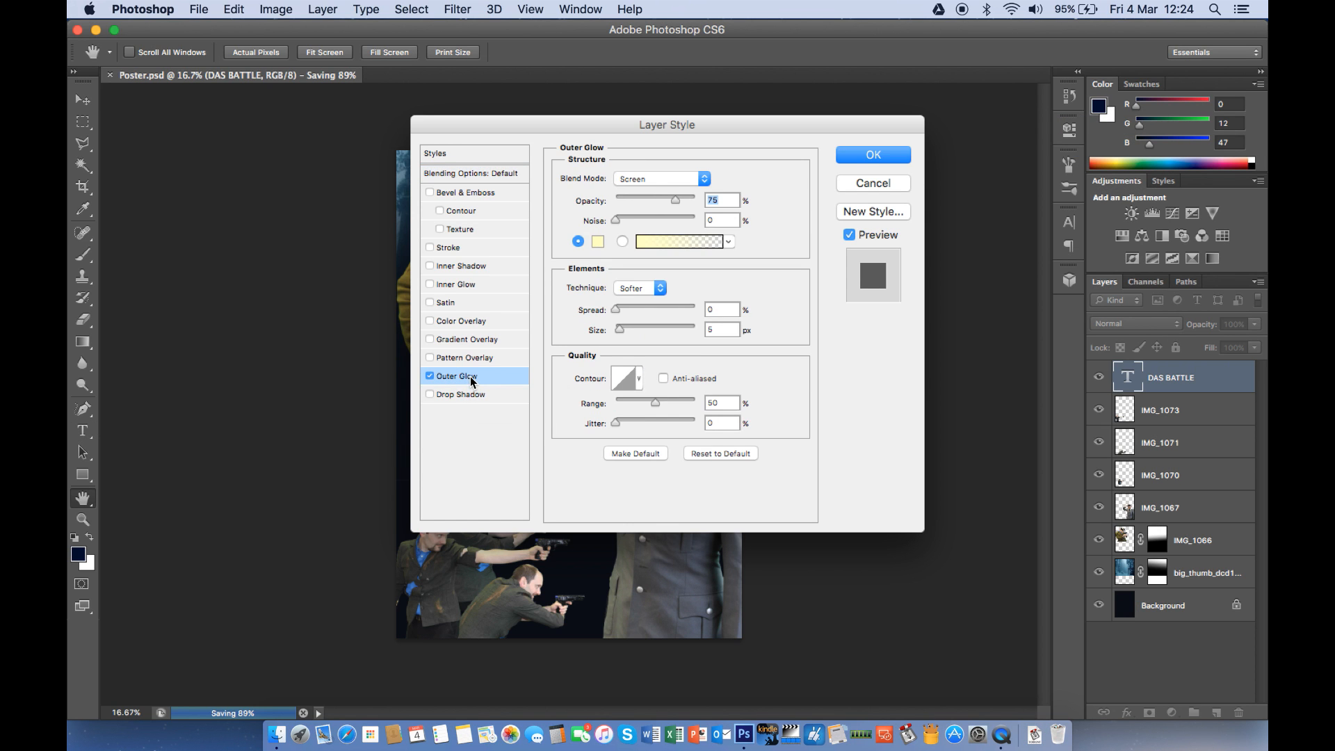
pyautogui.moveTo(645, 132); pyautogui.dragTo(925, 68)
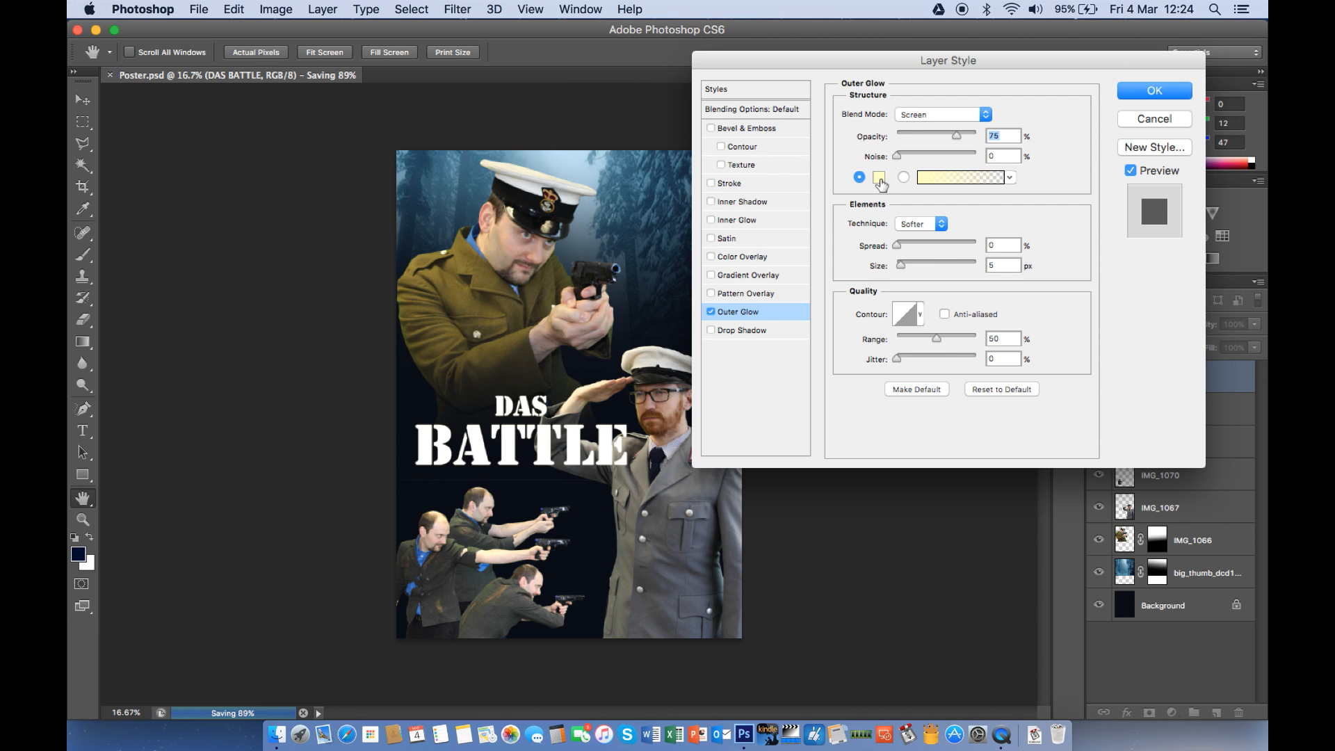
pyautogui.click(879, 179)
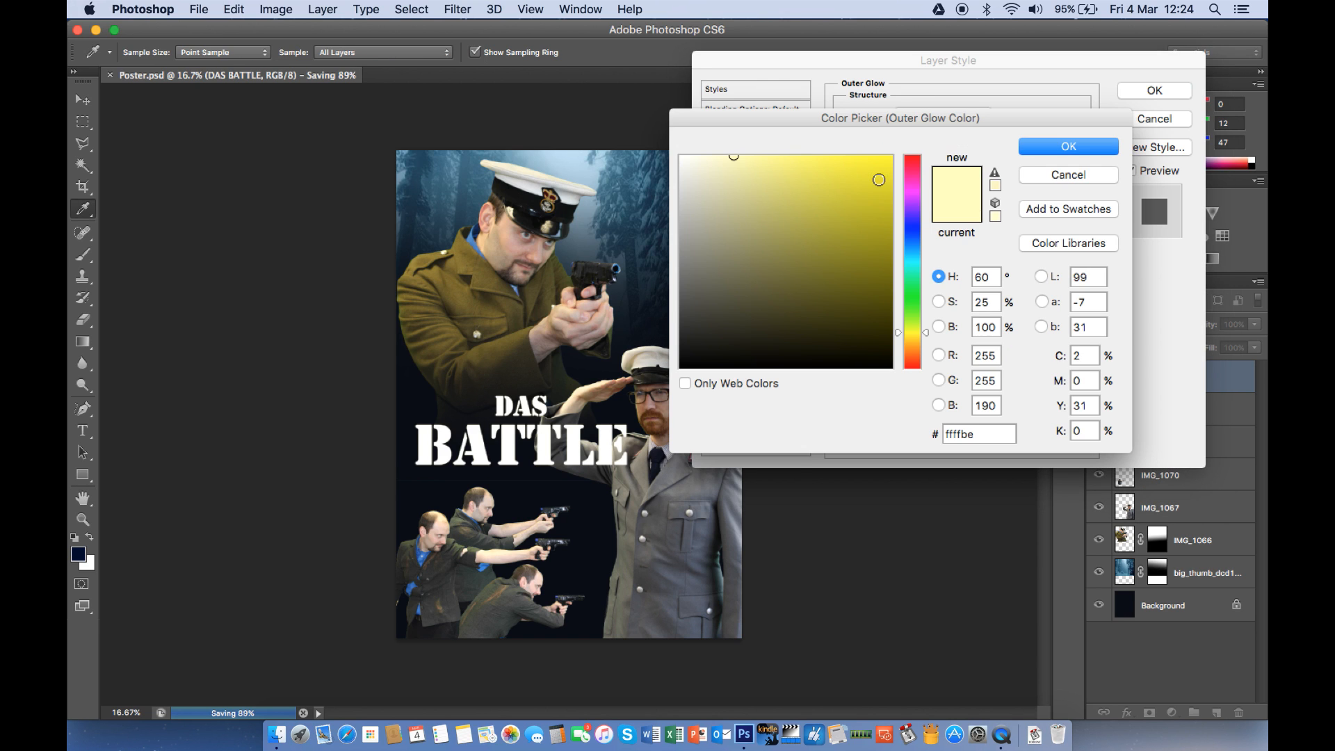
pyautogui.moveTo(883, 182); pyautogui.dragTo(892, 366)
pyautogui.click(1047, 151)
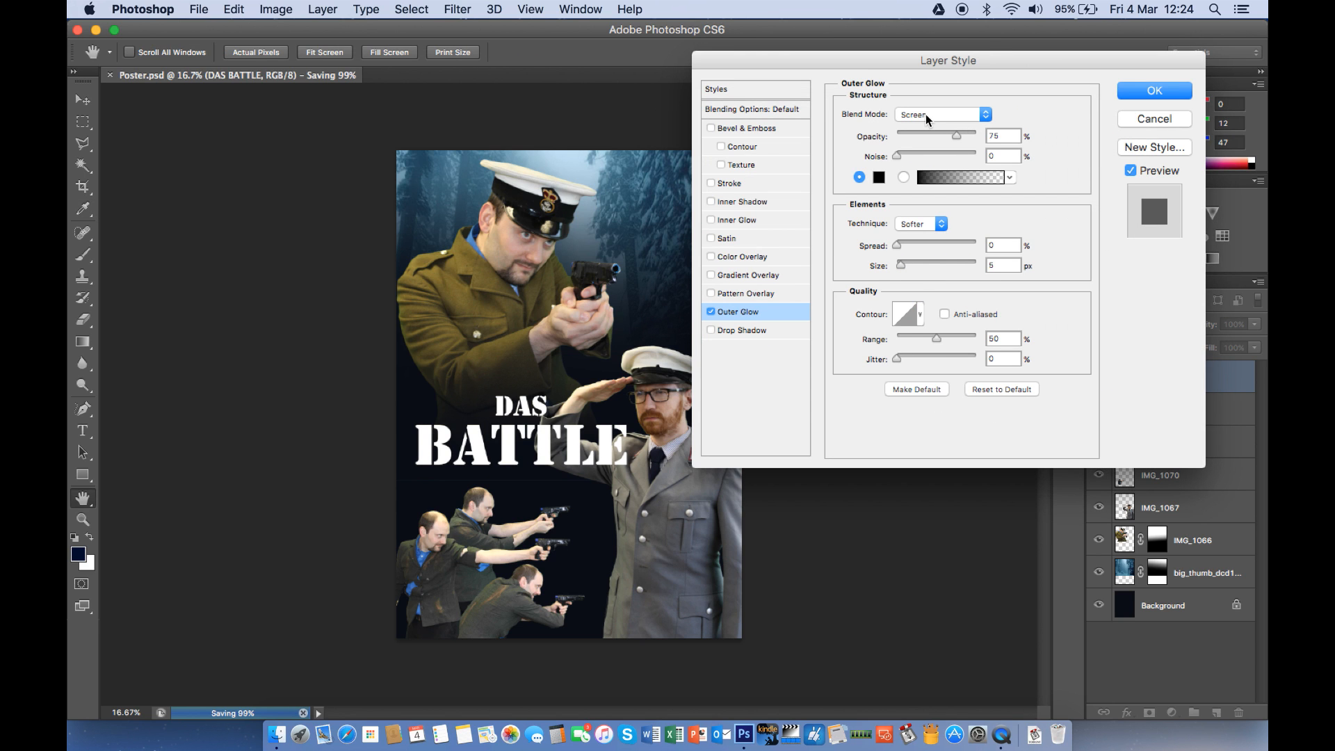
# Set the Outer Glow's blend mode to Linear Burn
pyautogui.click(929, 118)
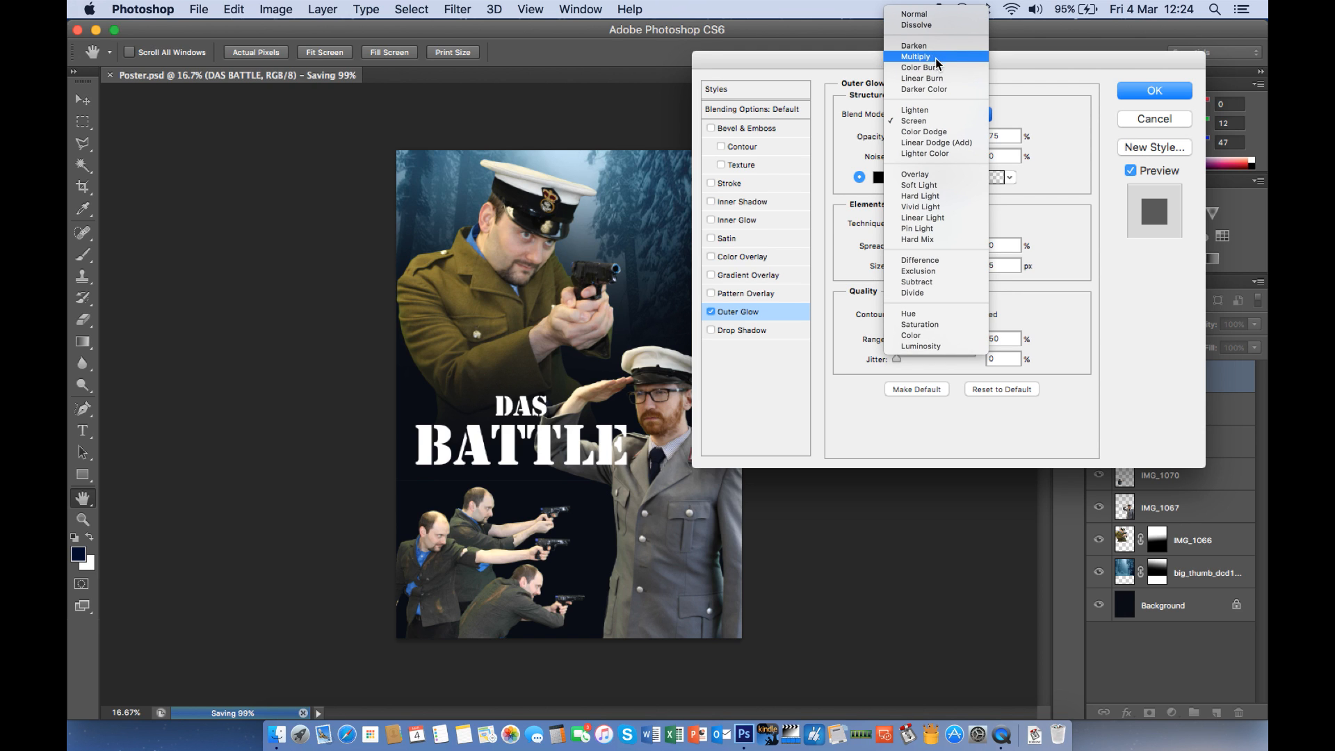
pyautogui.click(946, 68)
pyautogui.click(933, 115)
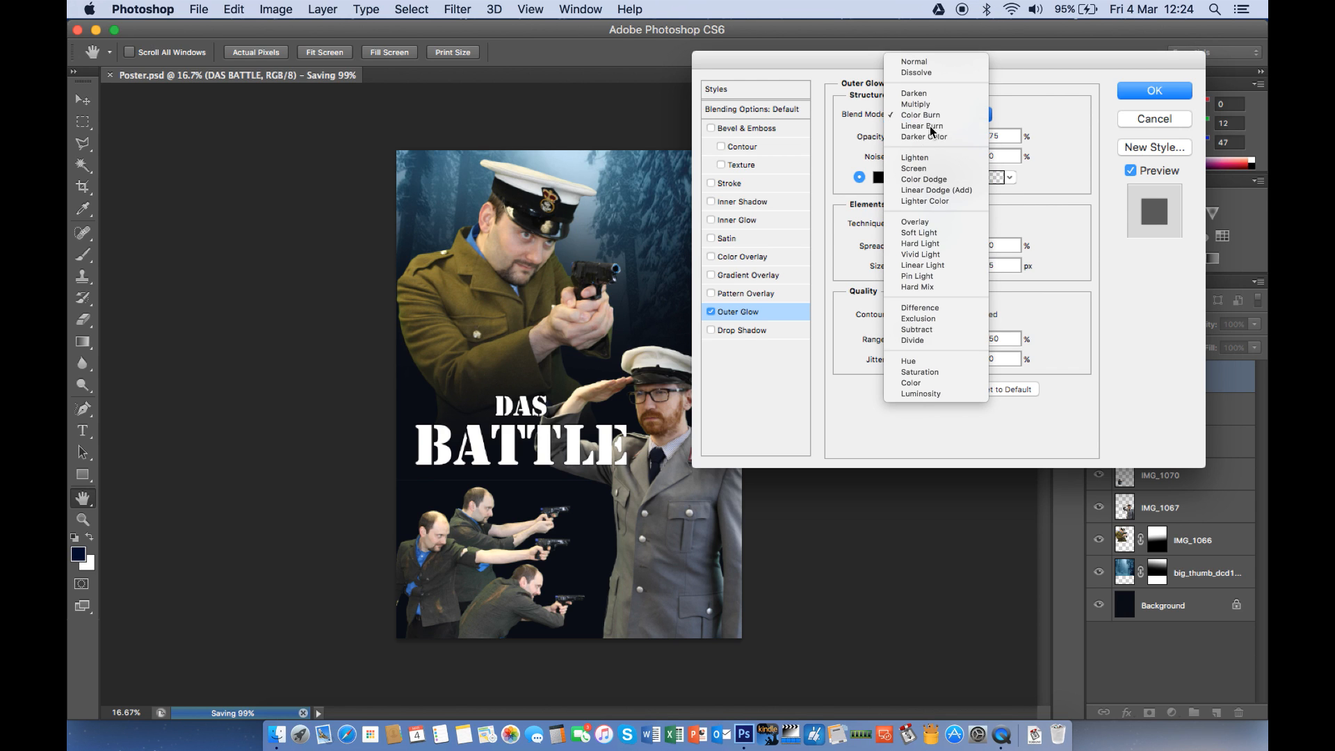
pyautogui.click(929, 126)
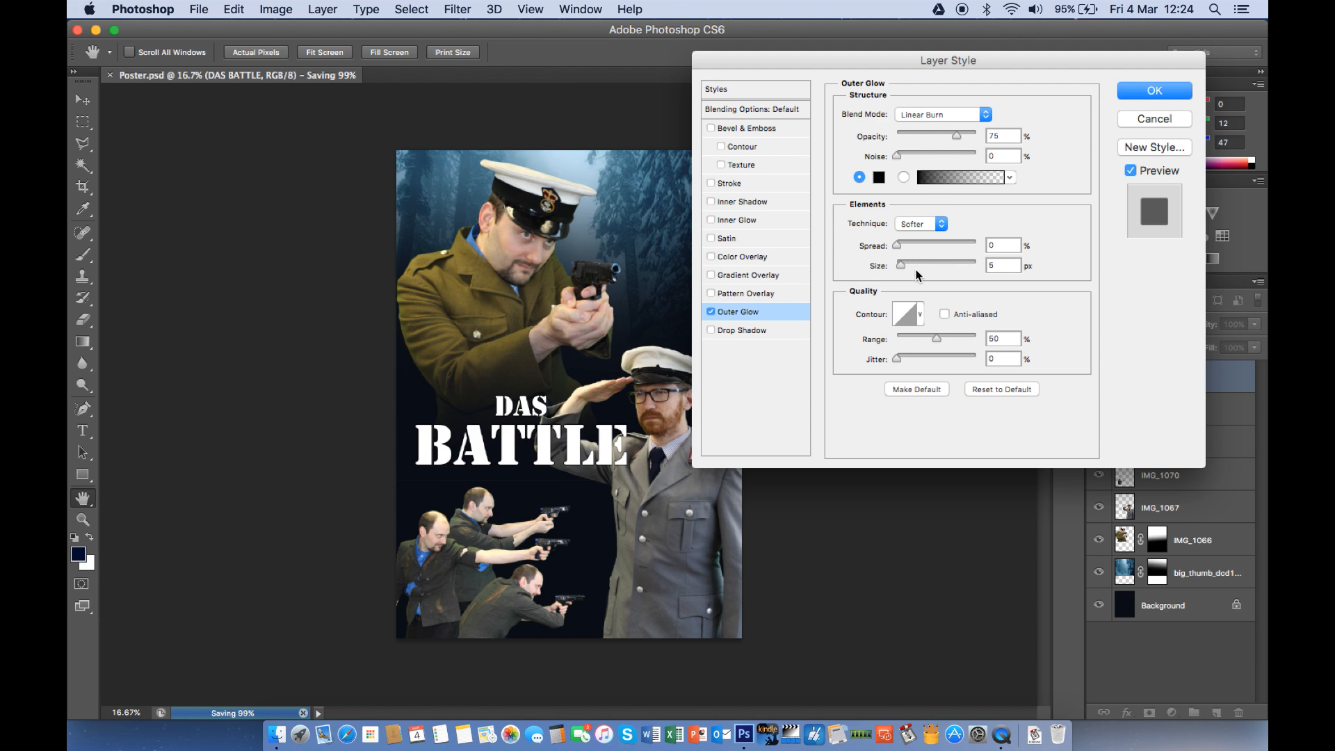
# Try an Outer Glow size of 250 px, and reduce it to 54 px
pyautogui.moveTo(904, 265); pyautogui.dragTo(994, 268)
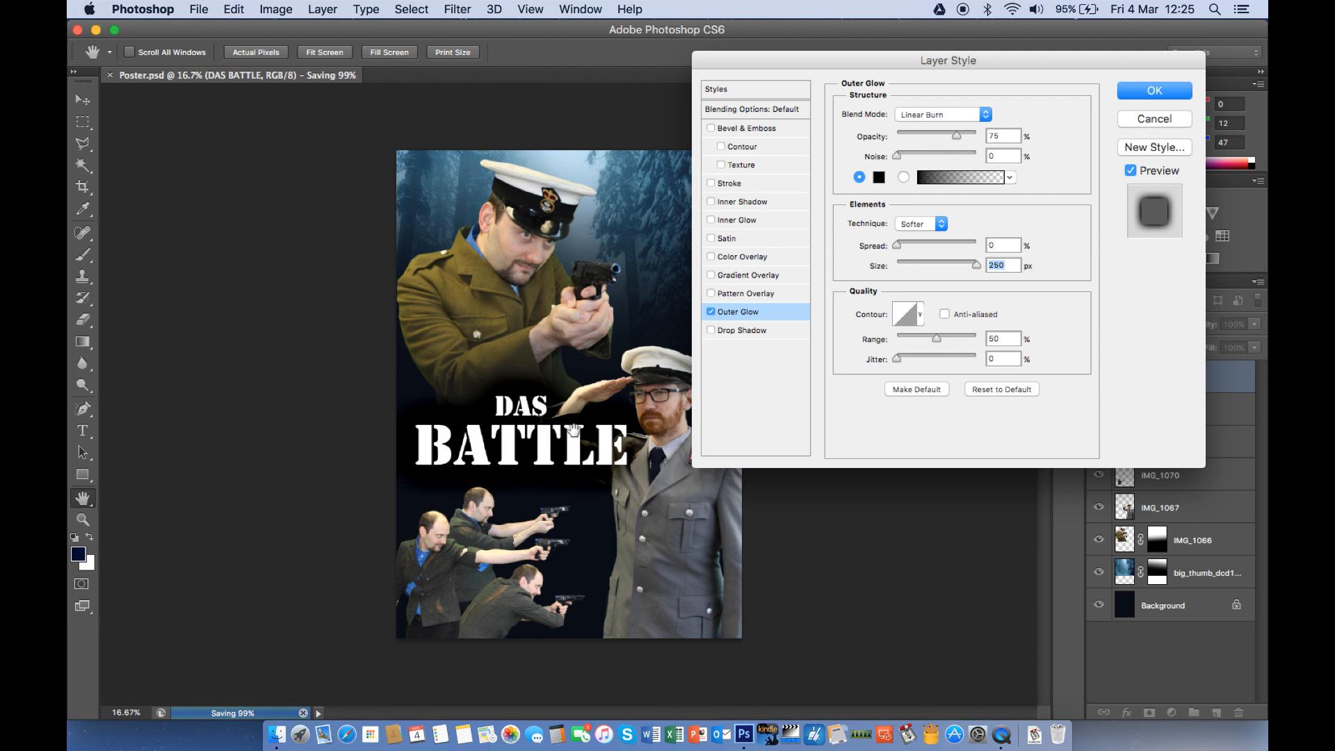
pyautogui.moveTo(956, 272); pyautogui.dragTo(898, 249)
pyautogui.click(918, 268)
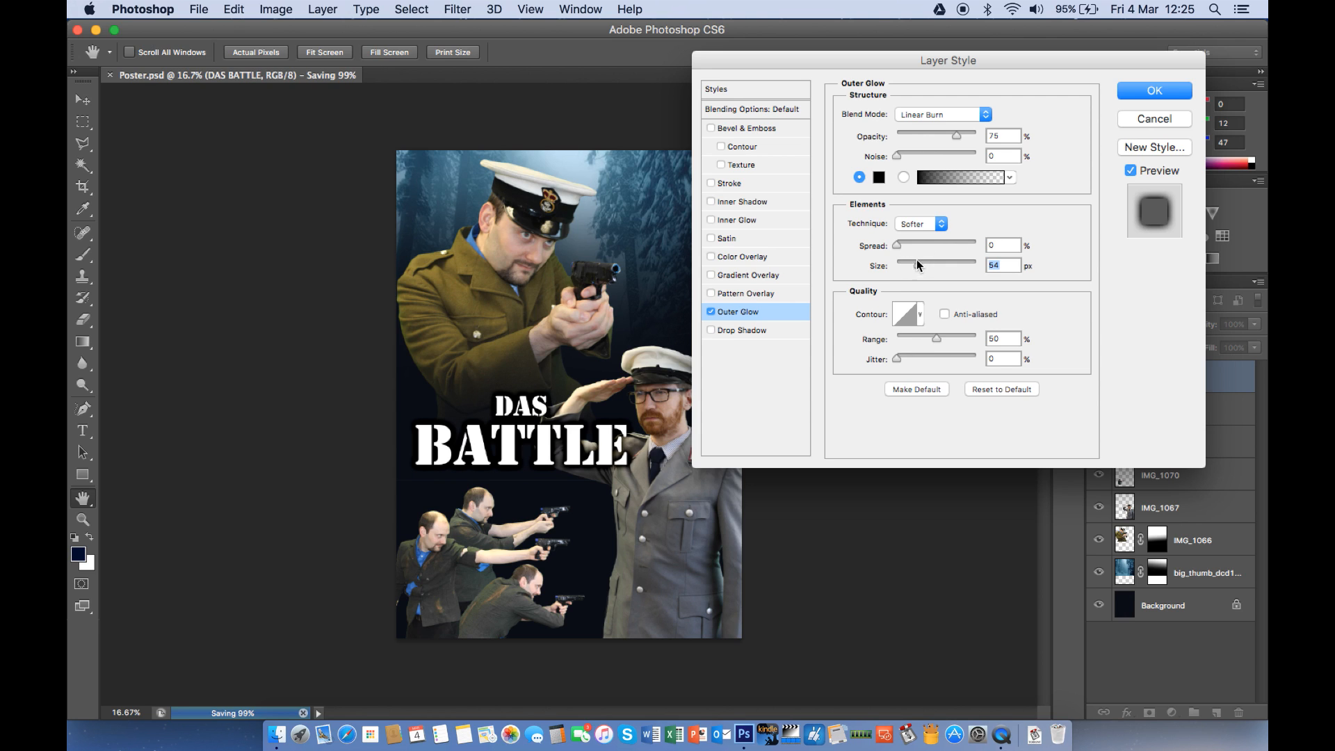
# Set the title's Outer Glow size to 76 px and opacity to 32%, compare with the preview off and on, and apply the style
pyautogui.click(924, 264)
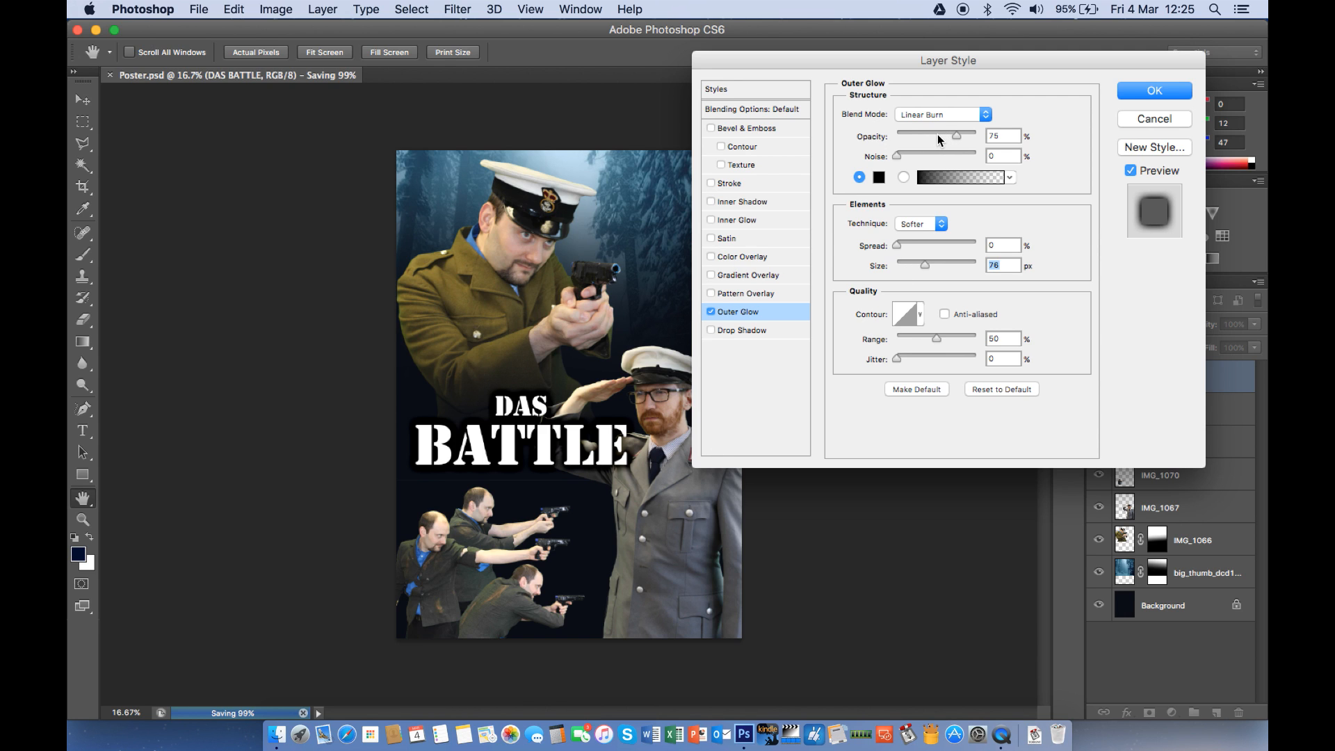
pyautogui.moveTo(938, 139); pyautogui.dragTo(925, 139)
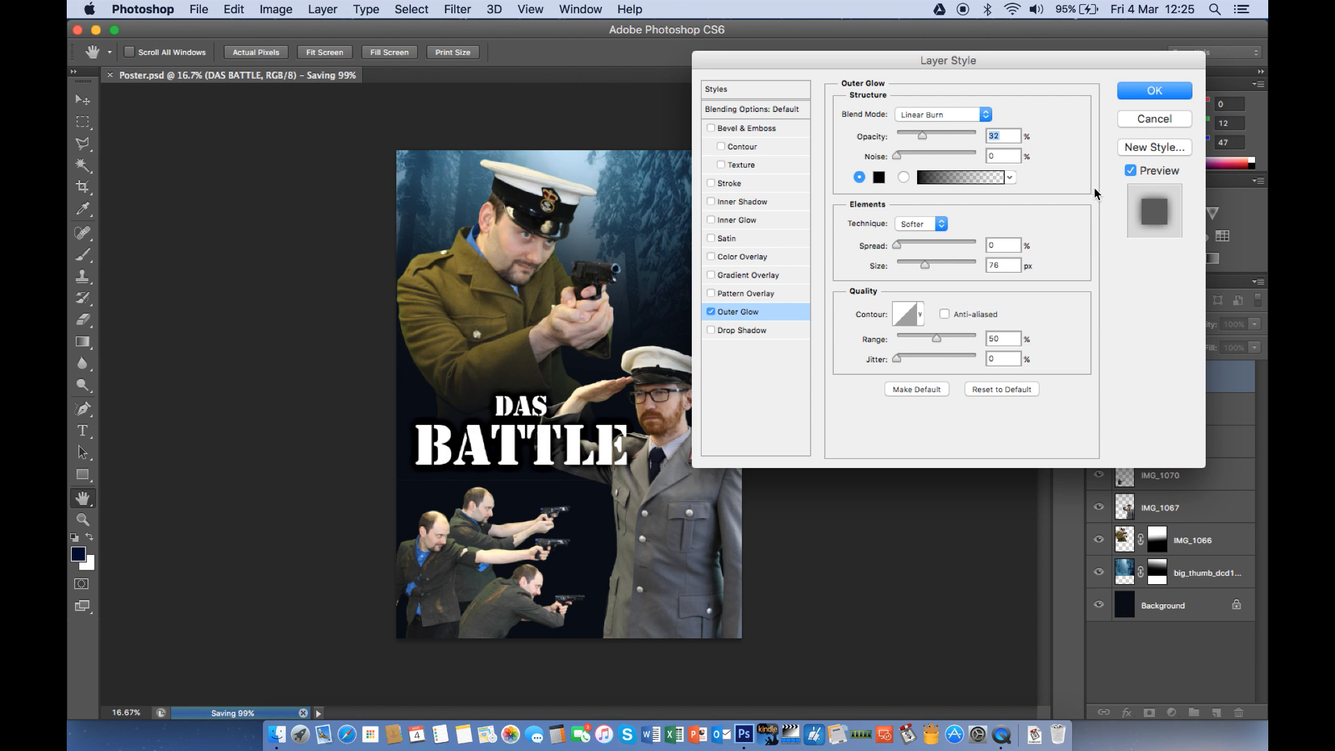
pyautogui.click(1130, 171)
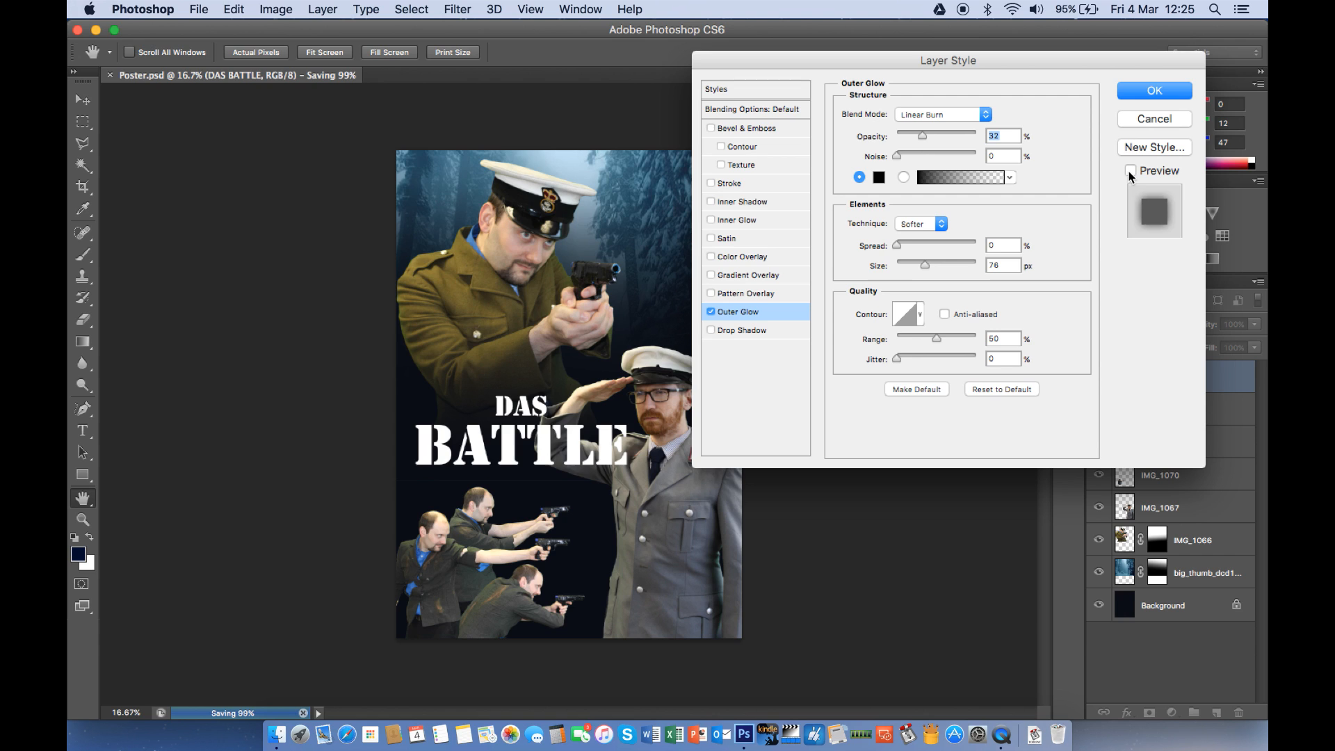
pyautogui.click(1130, 171)
pyautogui.click(1130, 171)
pyautogui.click(1130, 171)
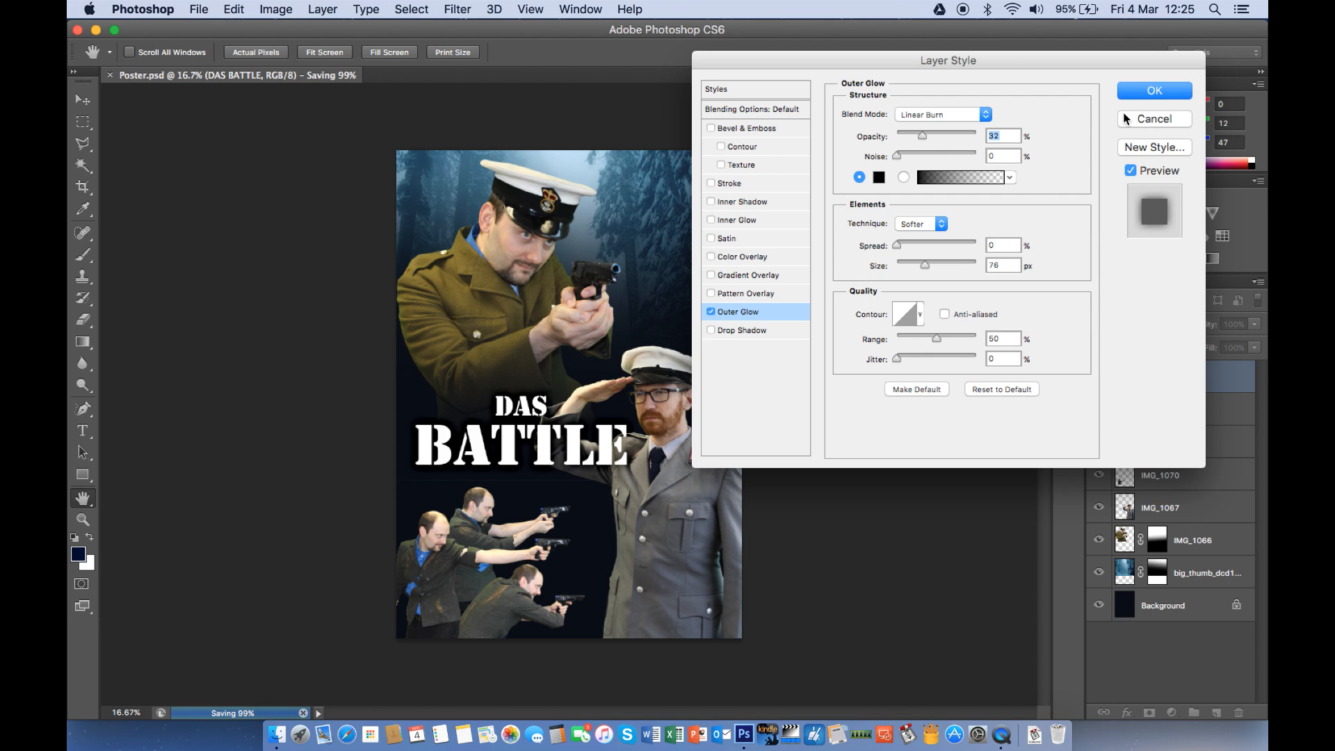
pyautogui.click(1151, 95)
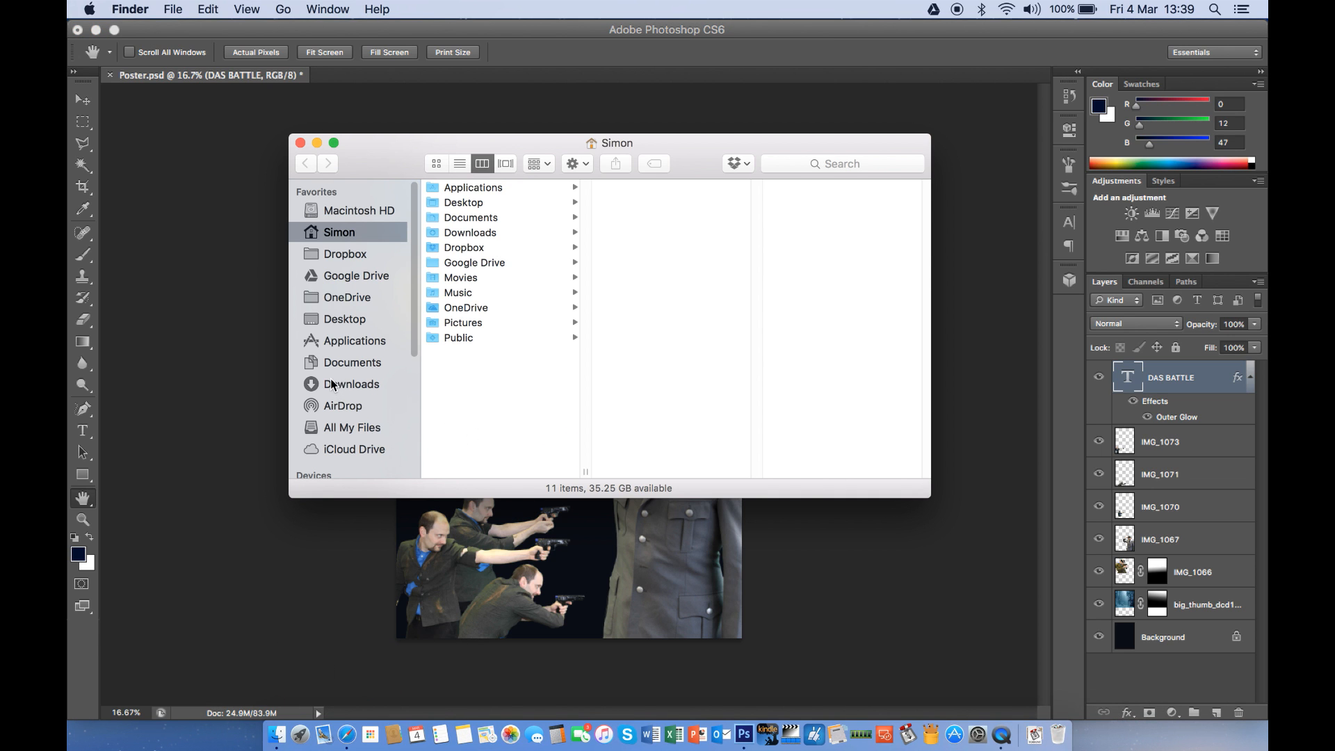
# Look at the title texture on the gransen-poster reference image in the MOVIE POSTER folder on the HTR drive
pyautogui.scroll(-3, 331, 384)
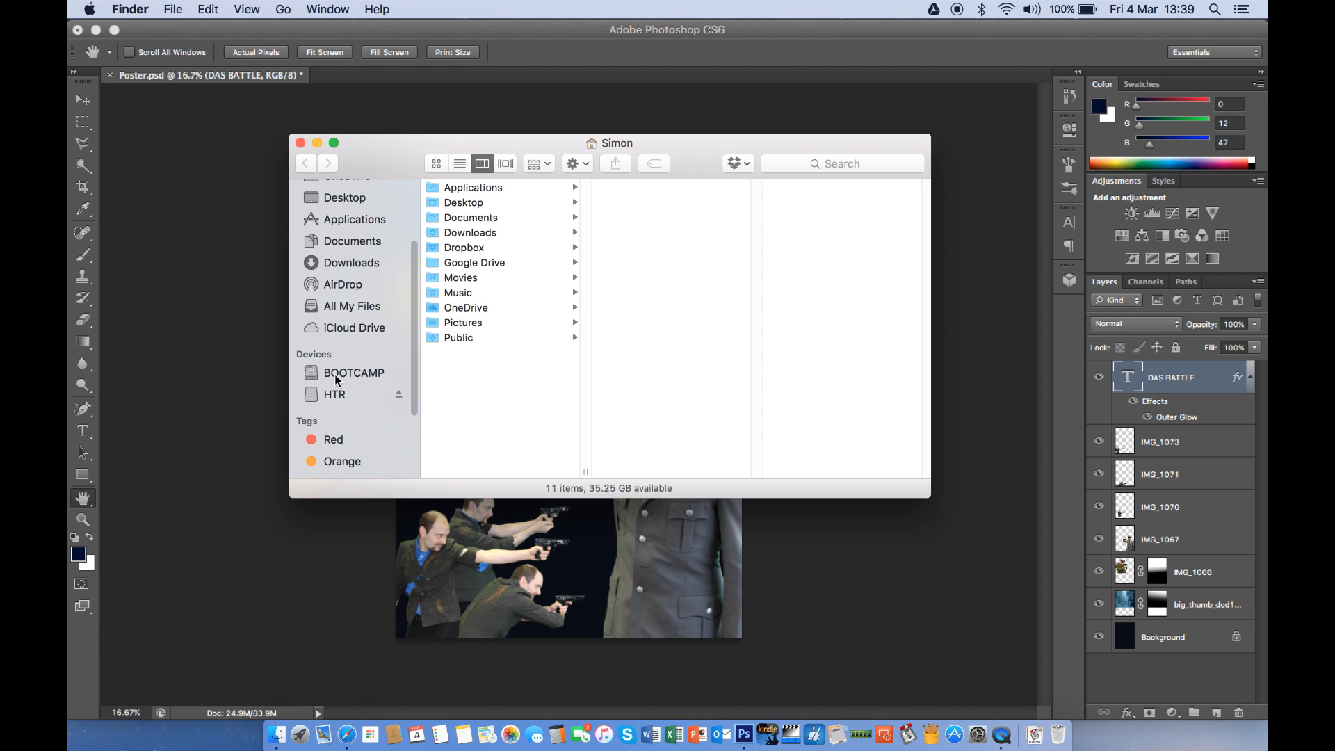
pyautogui.click(345, 394)
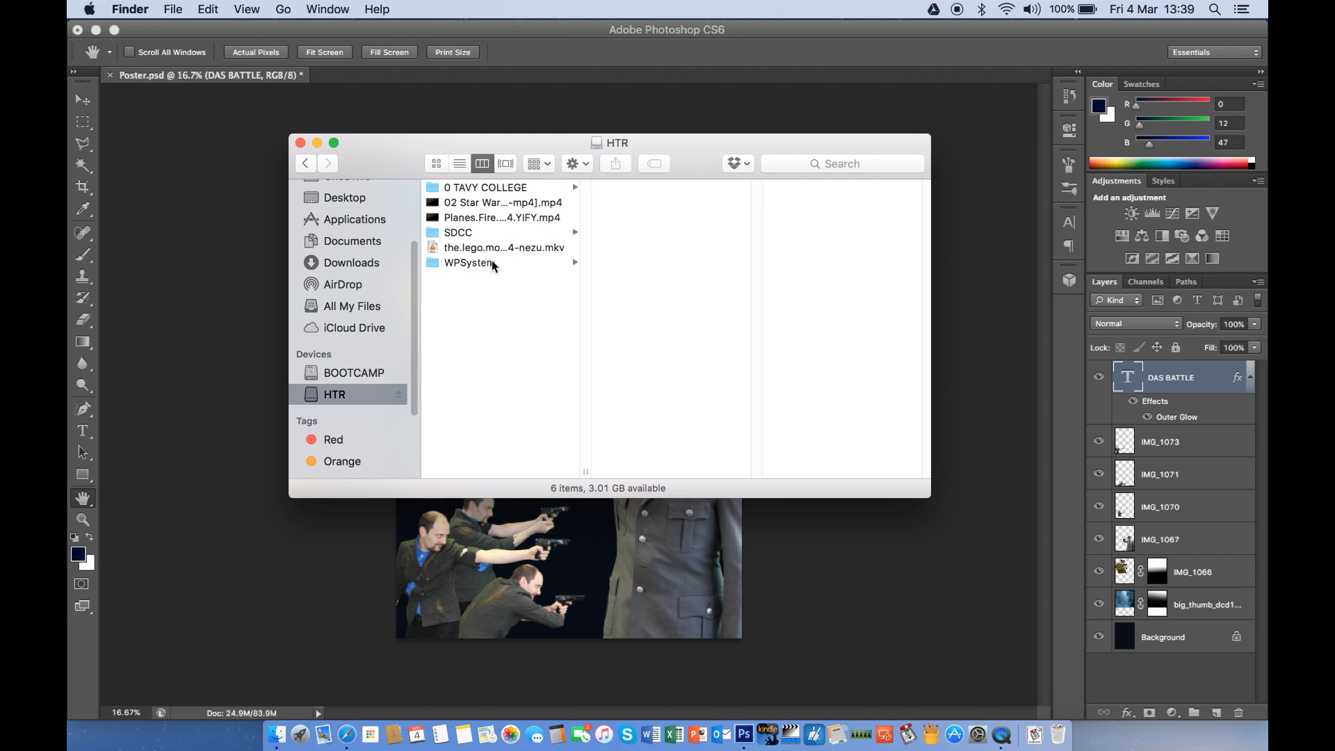
pyautogui.click(477, 187)
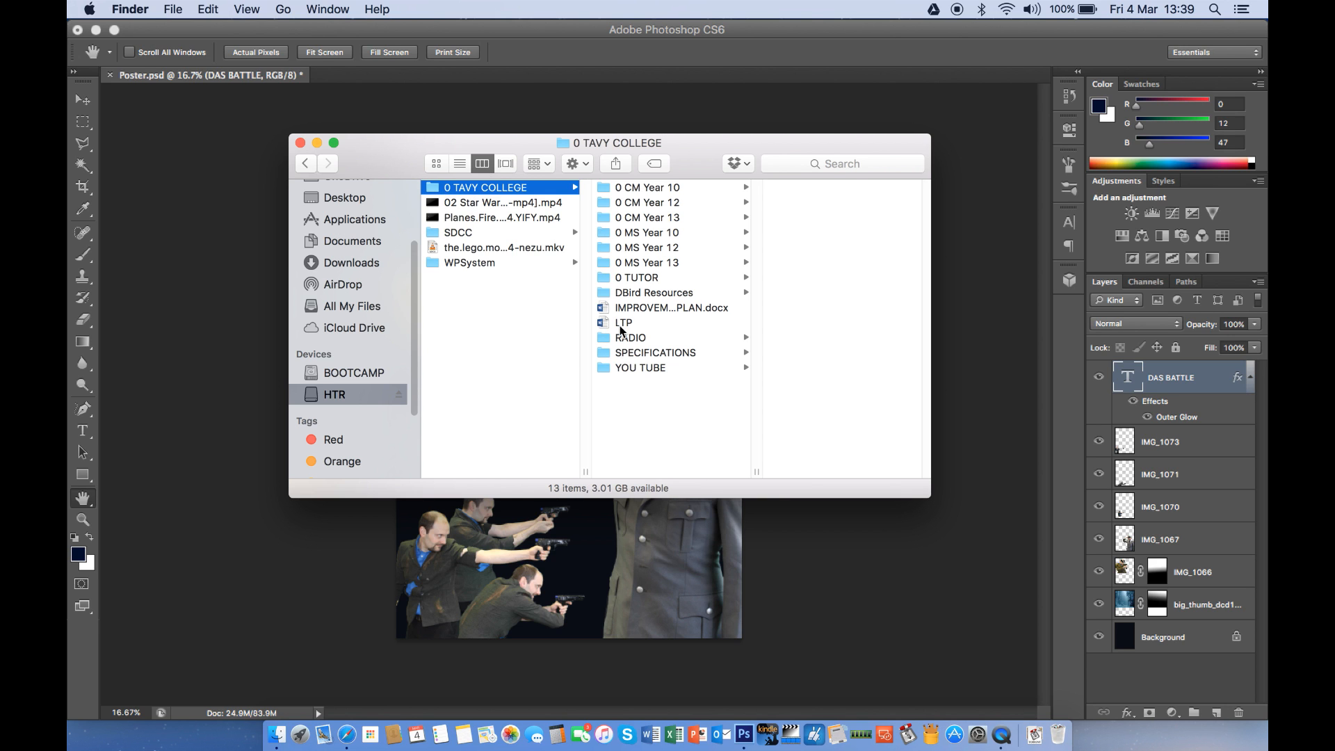
pyautogui.click(629, 368)
pyautogui.click(827, 188)
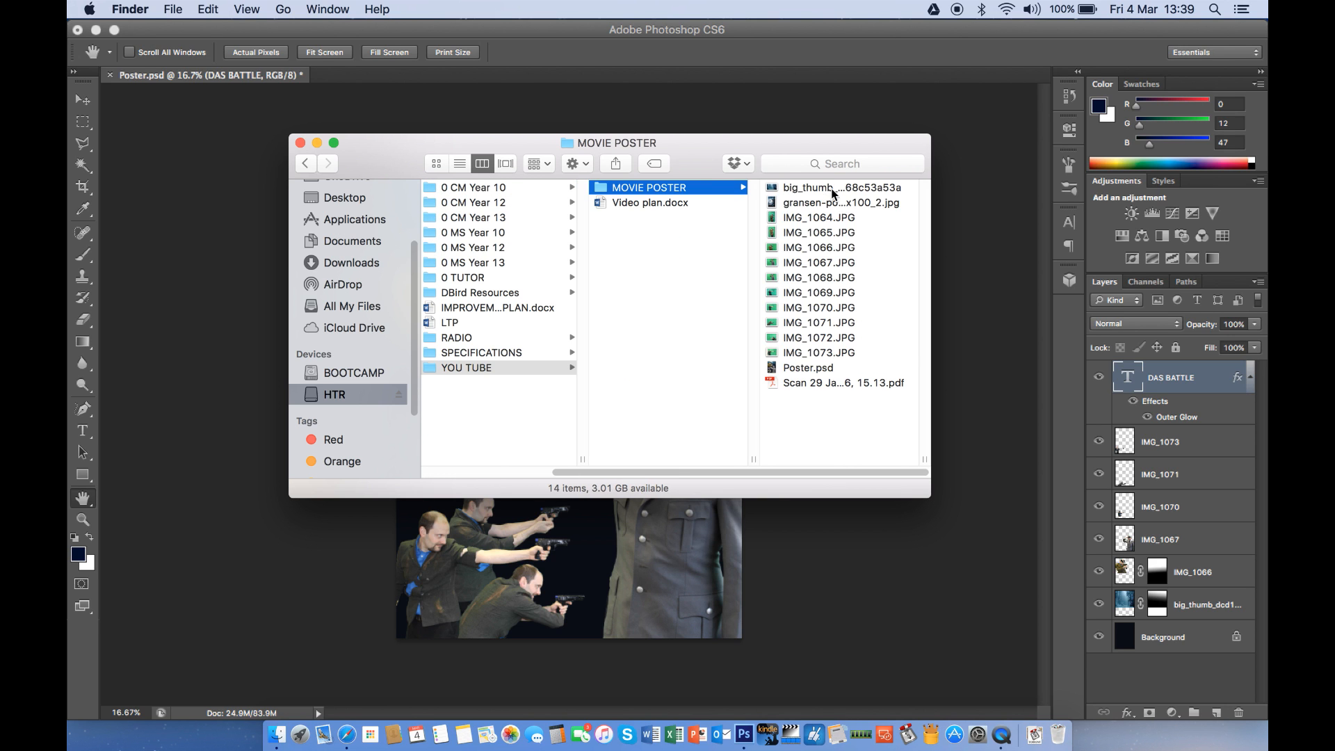
pyautogui.click(828, 202)
pyautogui.press('space')
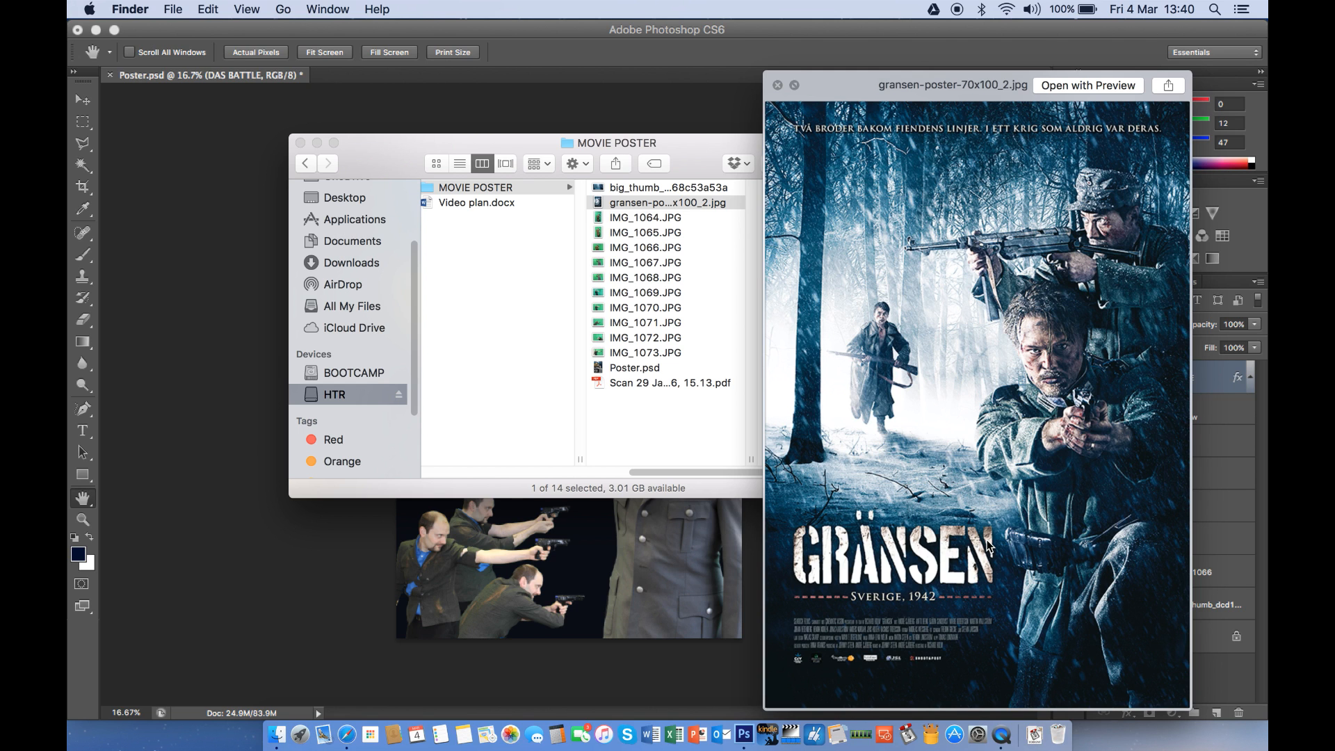
pyautogui.press('space')
# Return to Photoshop, add a layer mask to the DAS BATTLE text layer and display the mask on its own
pyautogui.click(915, 552)
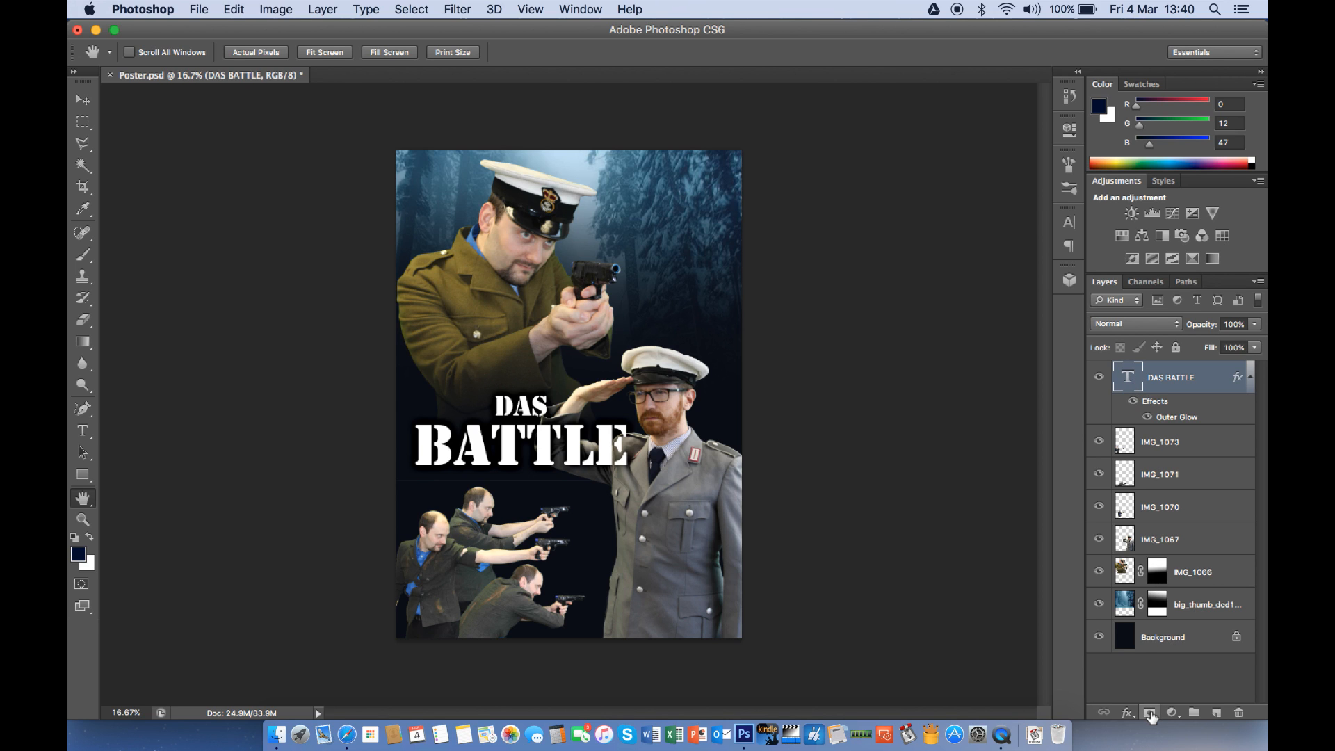
pyautogui.click(1149, 713)
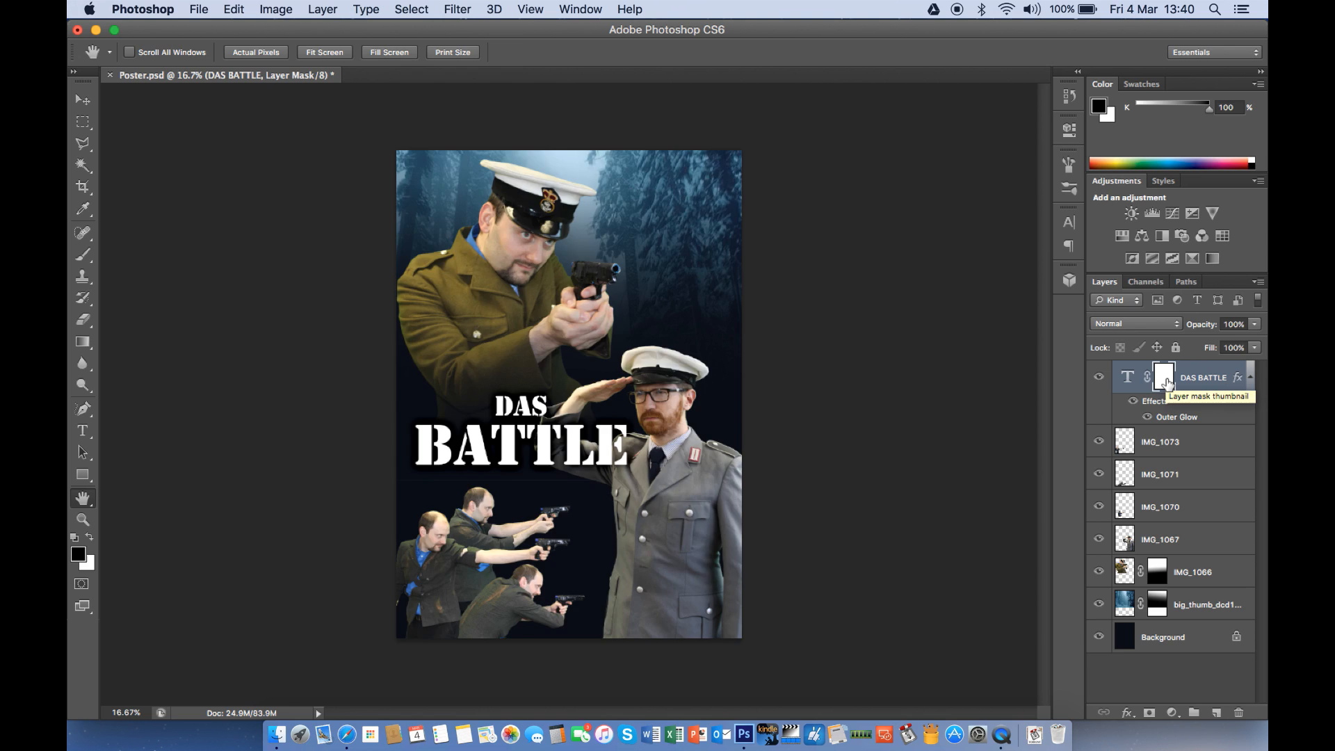
pyautogui.keyDown('alt'); pyautogui.click(1166, 381); pyautogui.keyUp('alt')
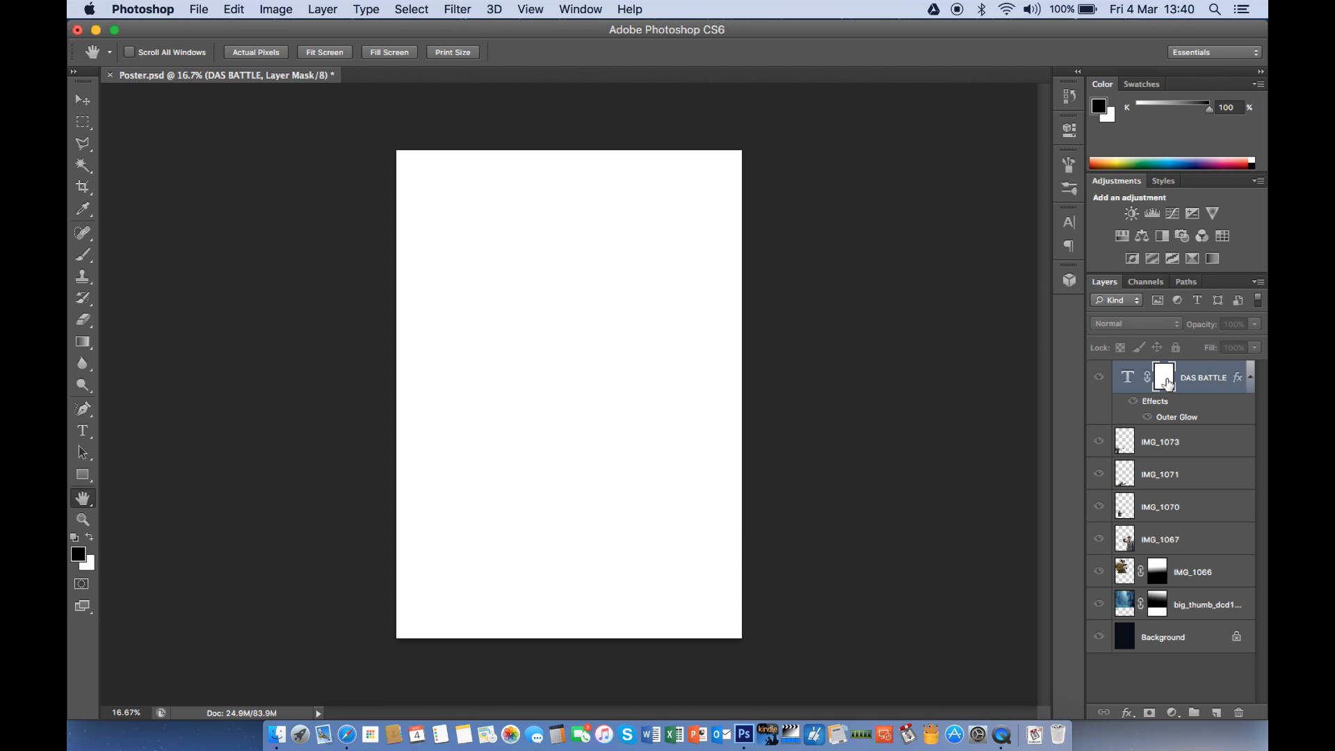
# Switch to Safari and copy the TextureZ.com rust image from the rust texture image search
pyautogui.click(340, 737)
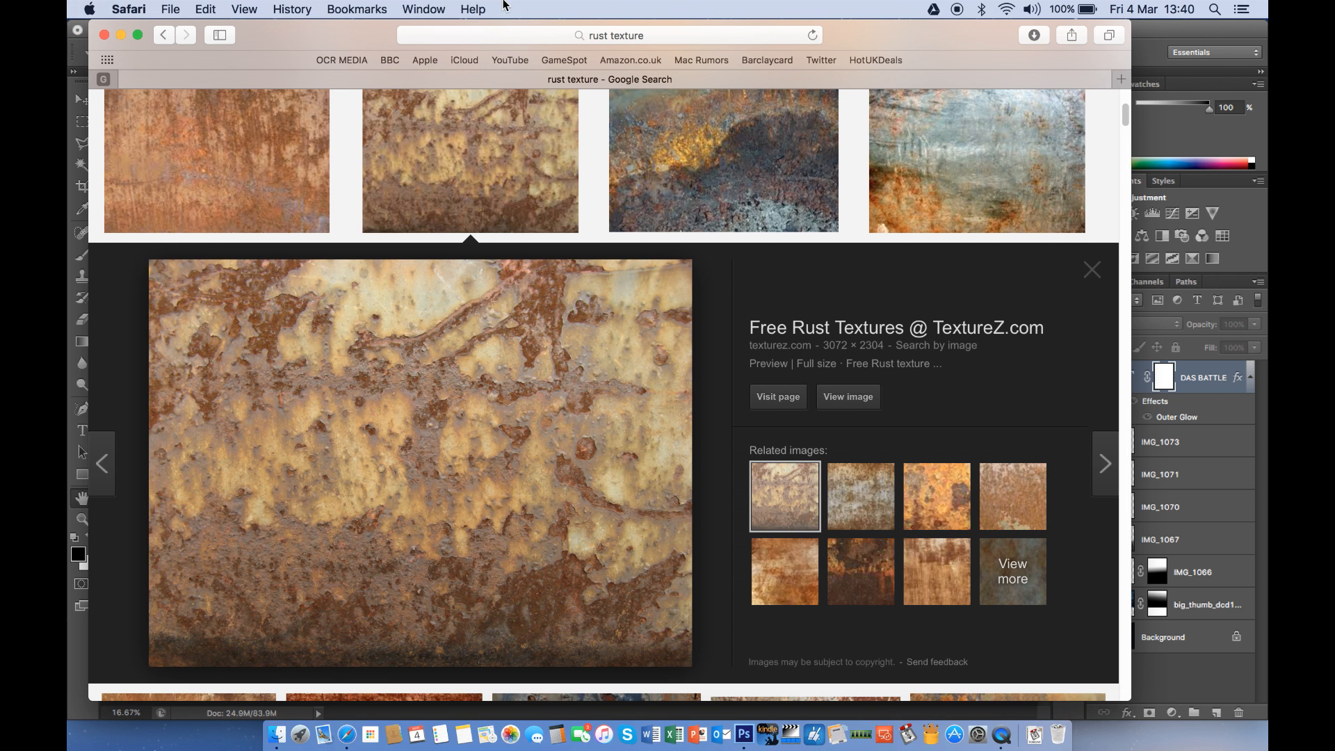
pyautogui.scroll(5, 584, 137)
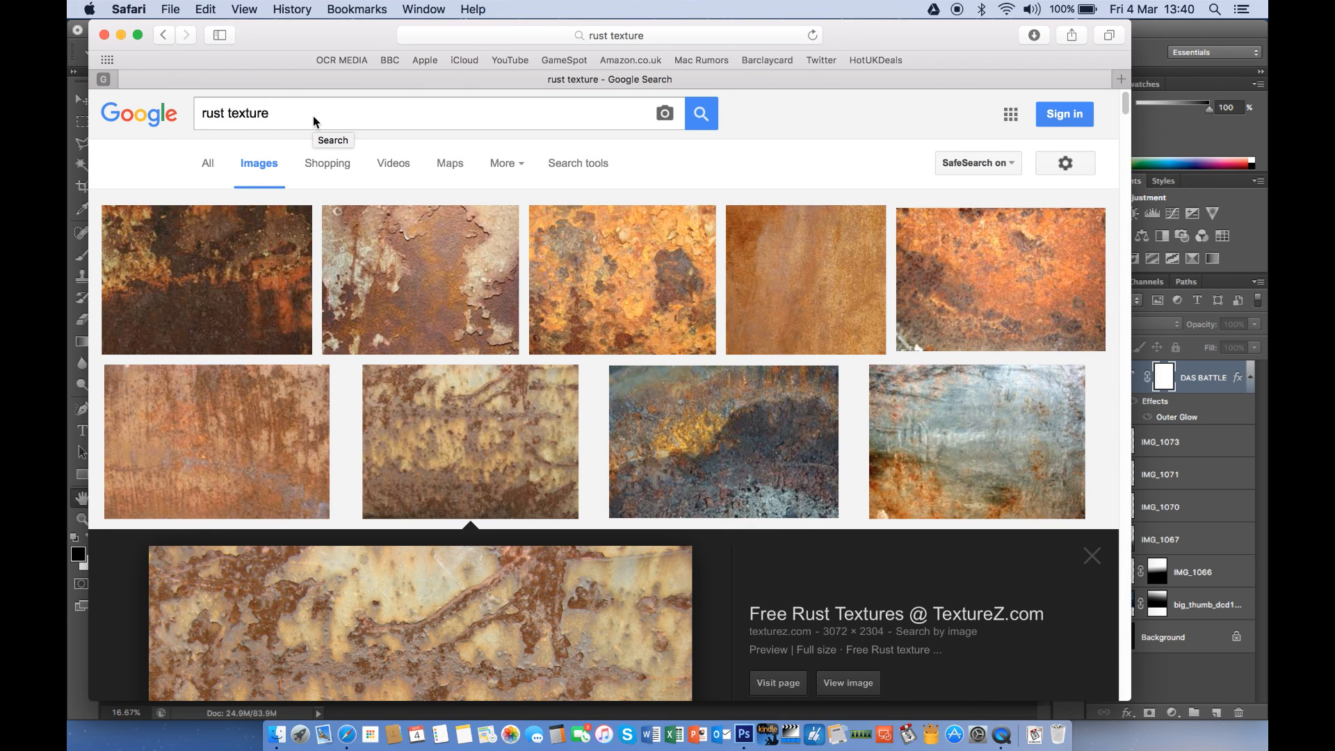
pyautogui.scroll(-1, 591, 202)
pyautogui.scroll(-4, 594, 206)
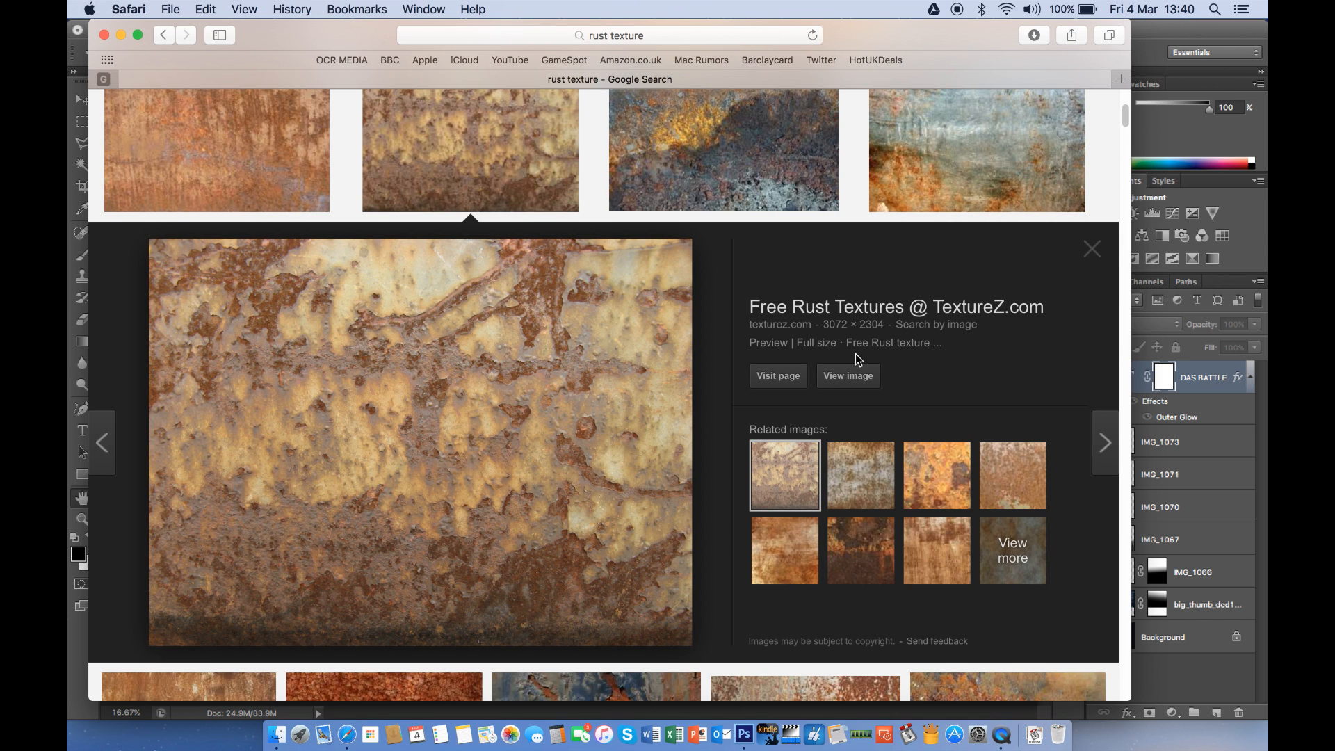
pyautogui.rightClick(537, 378)
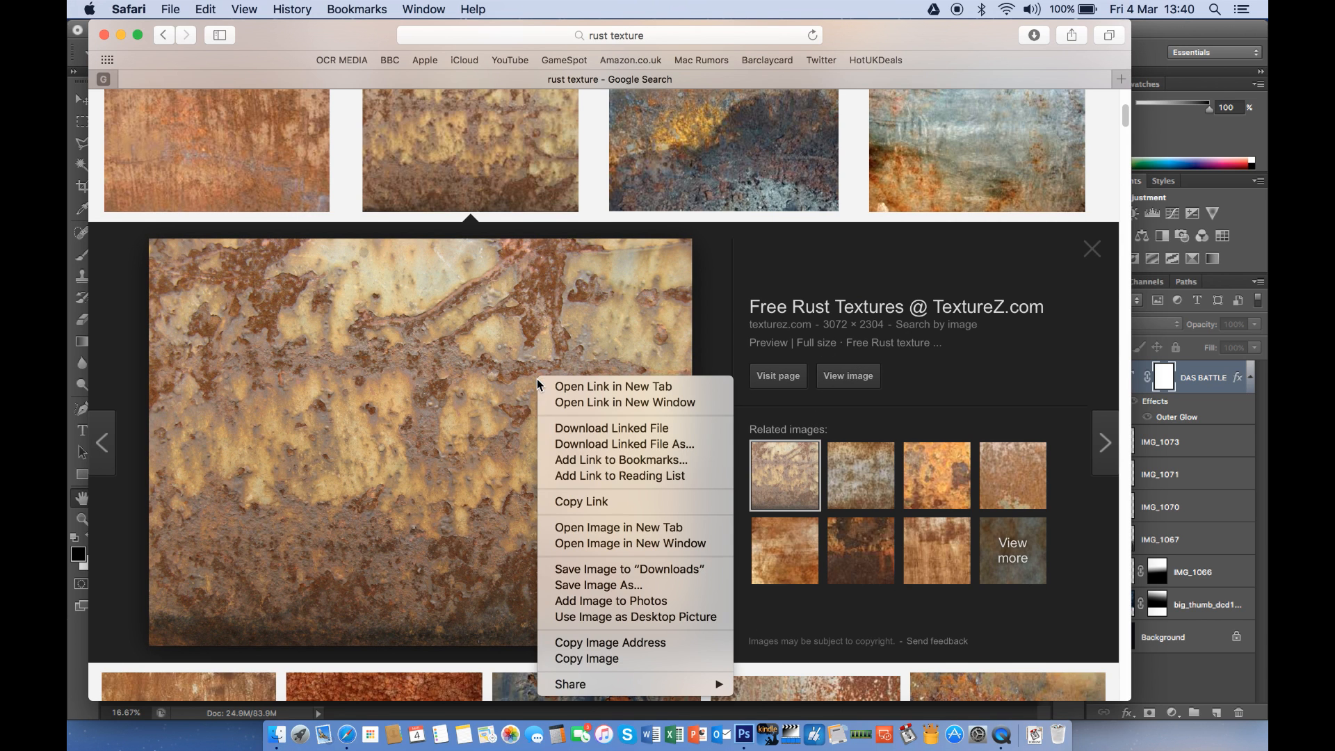
pyautogui.click(607, 662)
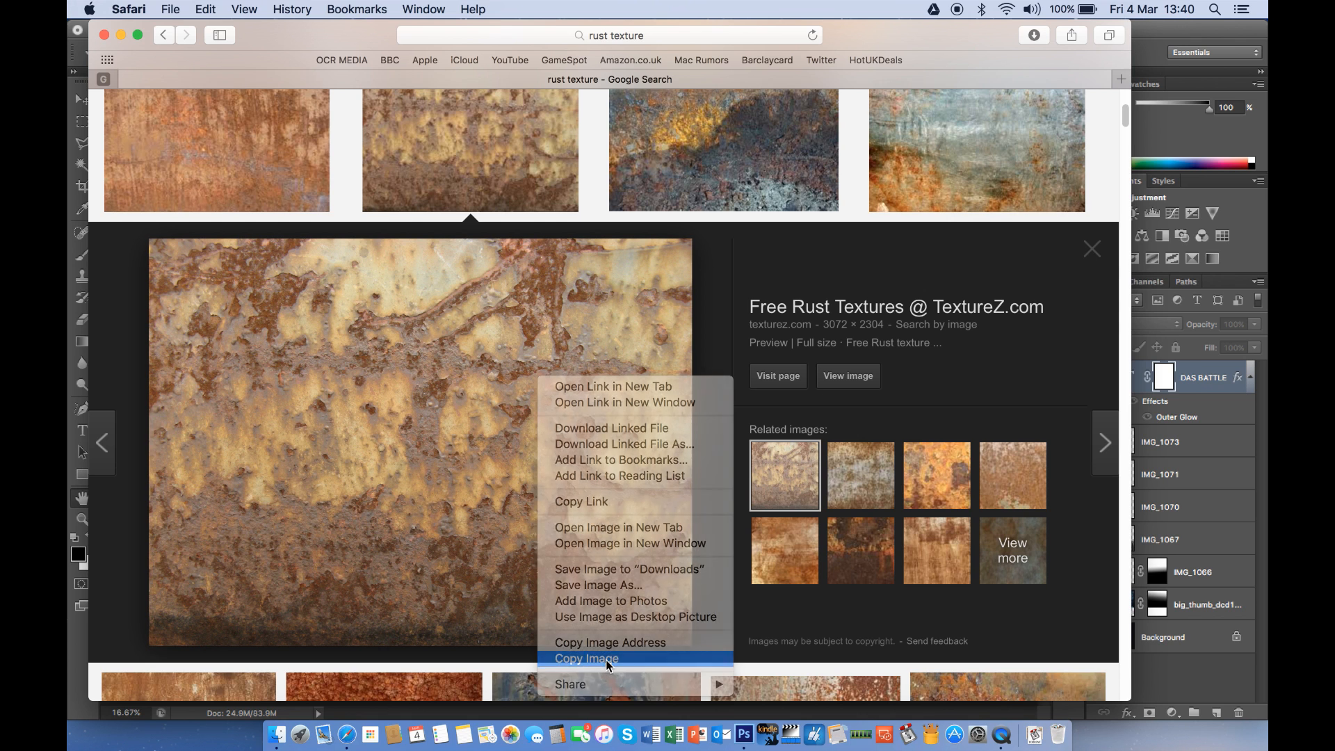
# Switch to Photoshop, paste the rust image into the DAS BATTLE layer mask and scale it down to about 64%
pyautogui.click(751, 738)
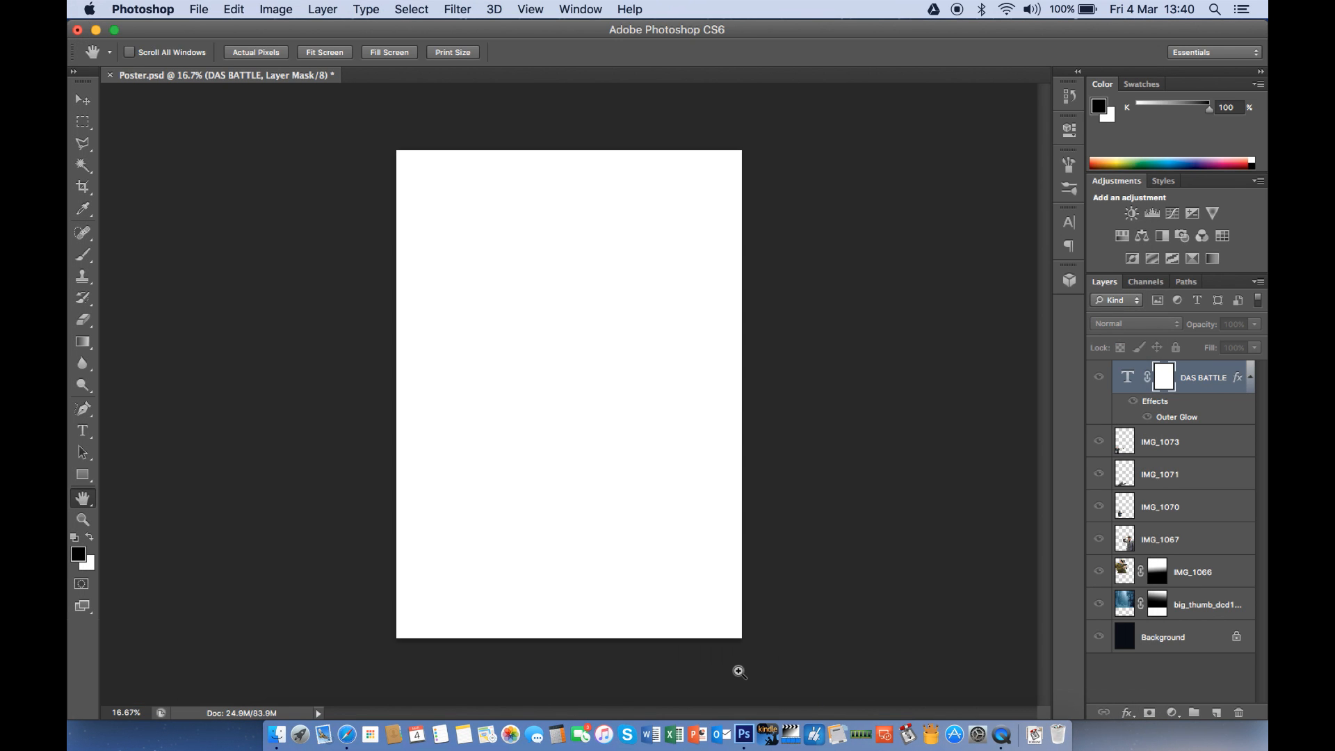
pyautogui.press('super+v')
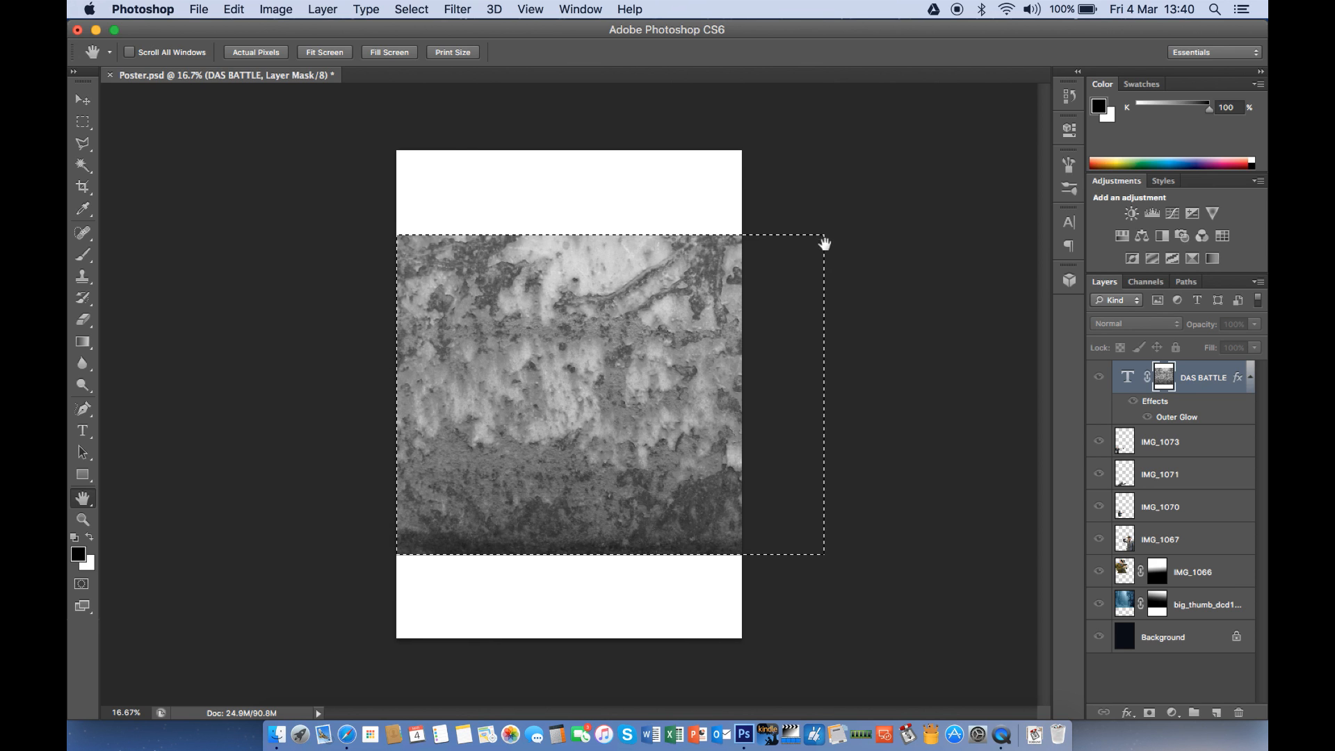
pyautogui.hotkey('ctrl', 't')
pyautogui.moveTo(823, 236); pyautogui.dragTo(671, 350)
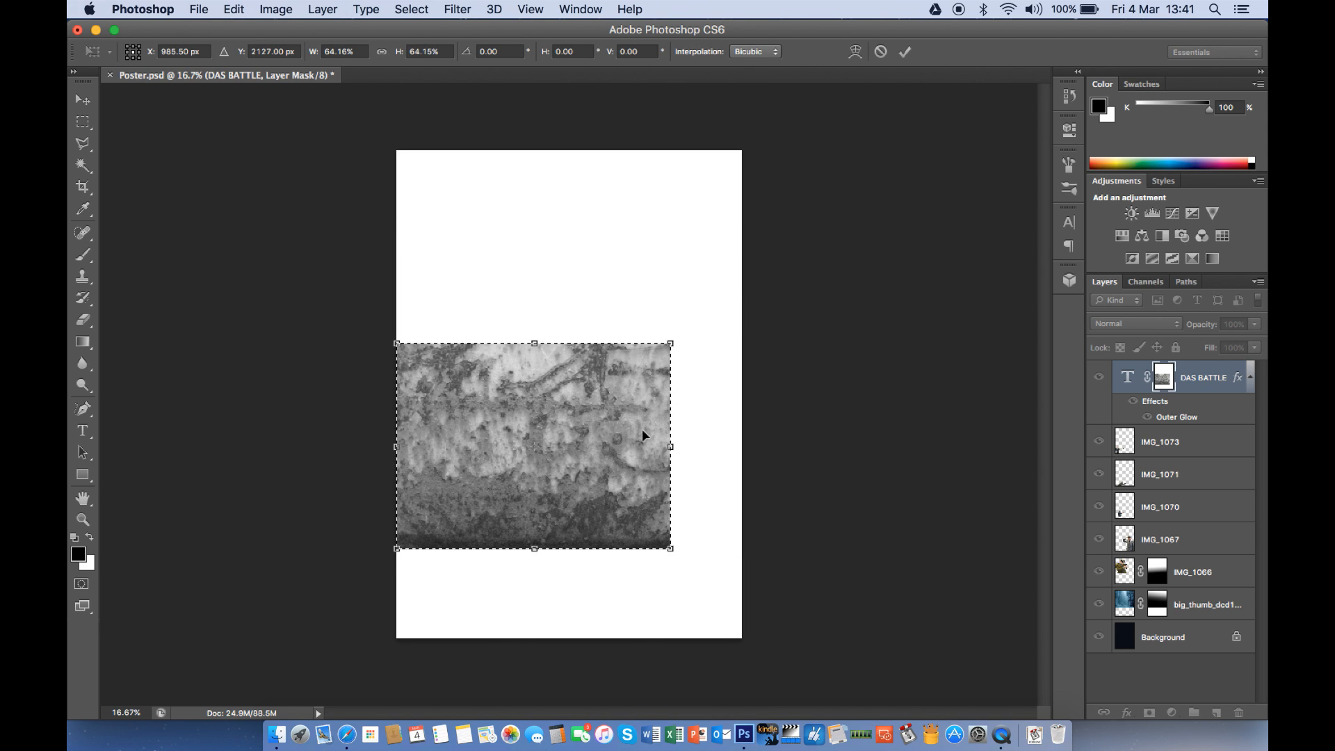
pyautogui.press('Return')
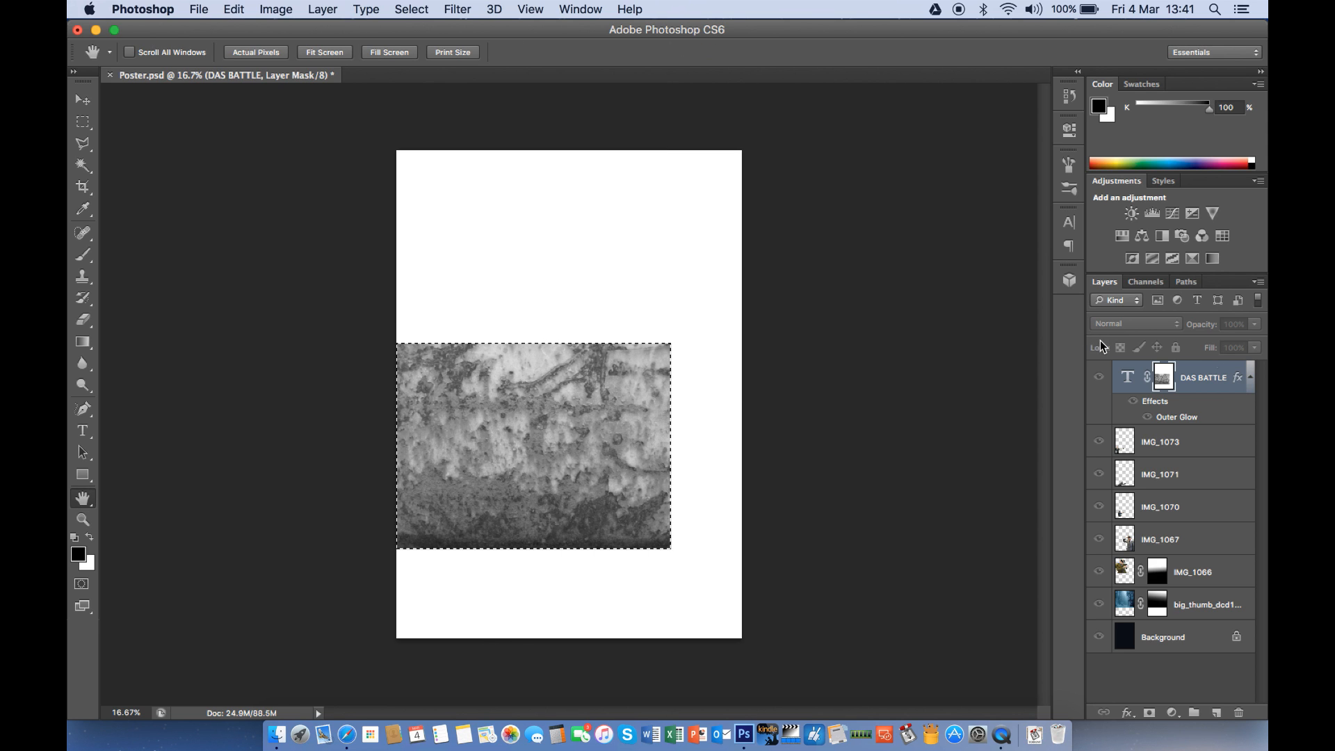
pyautogui.keyDown('alt'); pyautogui.click(1164, 384); pyautogui.keyUp('alt')
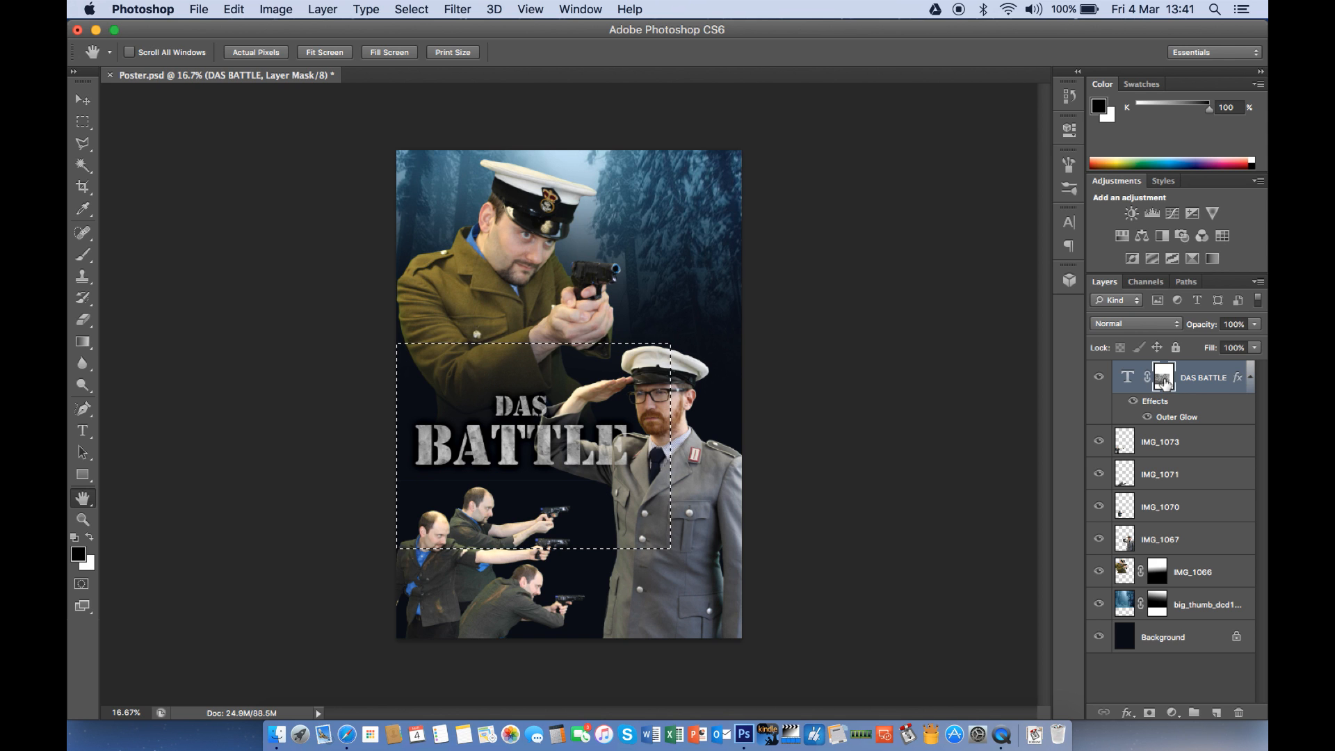
# Shrink the rust texture in the mask further, position it over the DAS BATTLE title and deselect it
pyautogui.press('super+t')
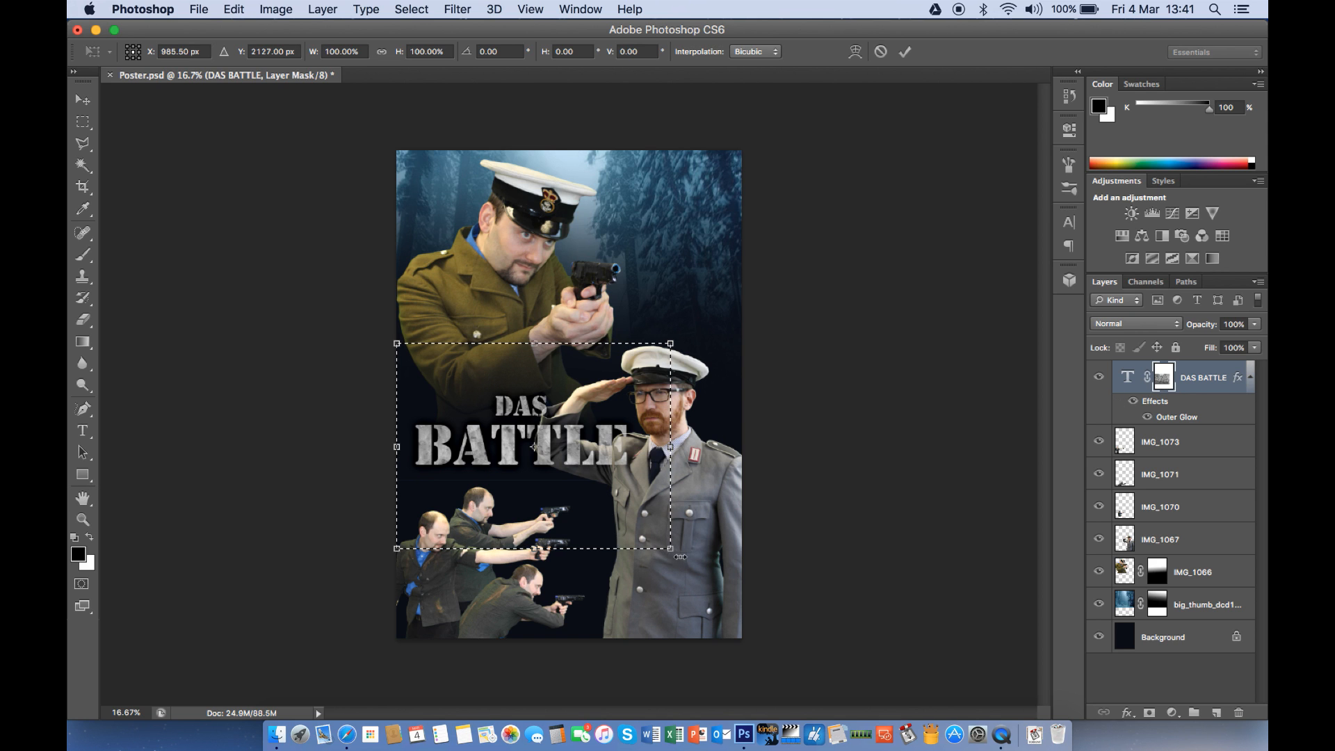
pyautogui.moveTo(680, 556); pyautogui.dragTo(637, 494)
pyautogui.moveTo(548, 460); pyautogui.dragTo(562, 428)
pyautogui.press('Return')
pyautogui.press('super+d')
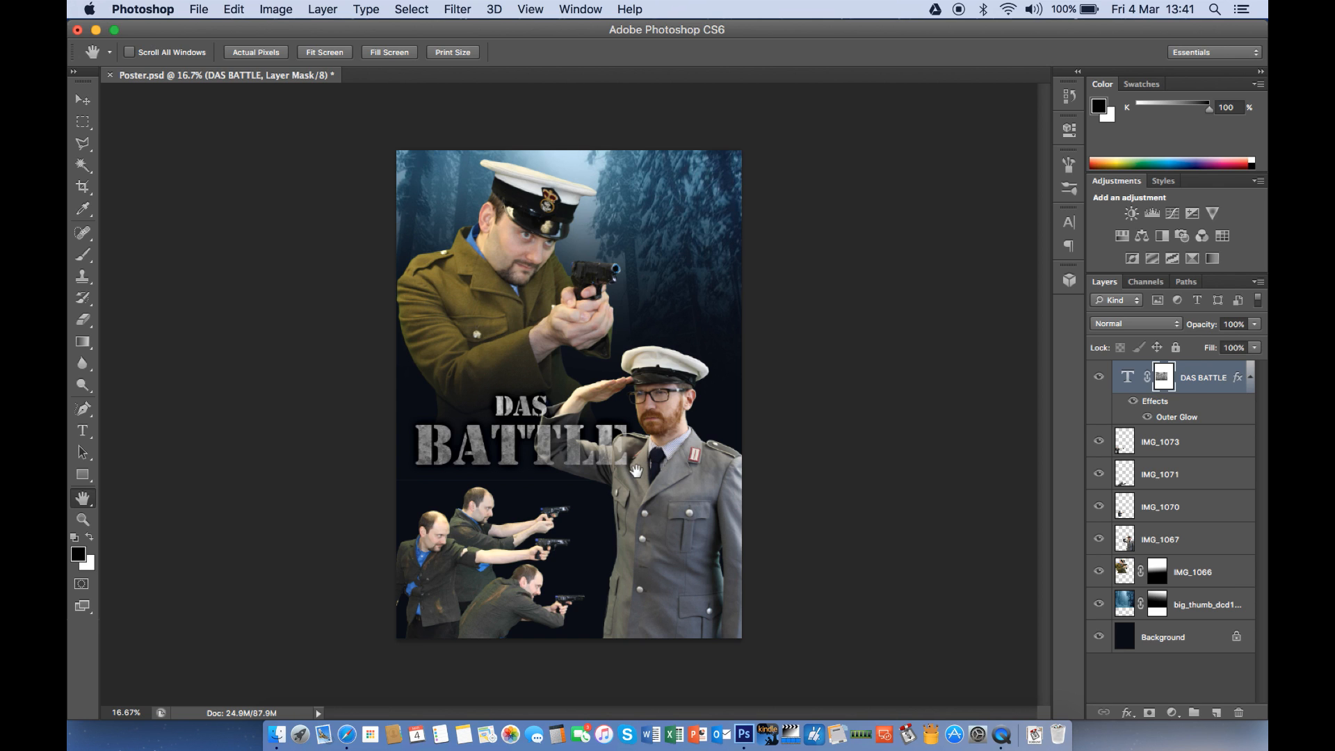
# Apply a Threshold adjustment with level 57 to the DAS BATTLE layer mask
pyautogui.click(273, 8)
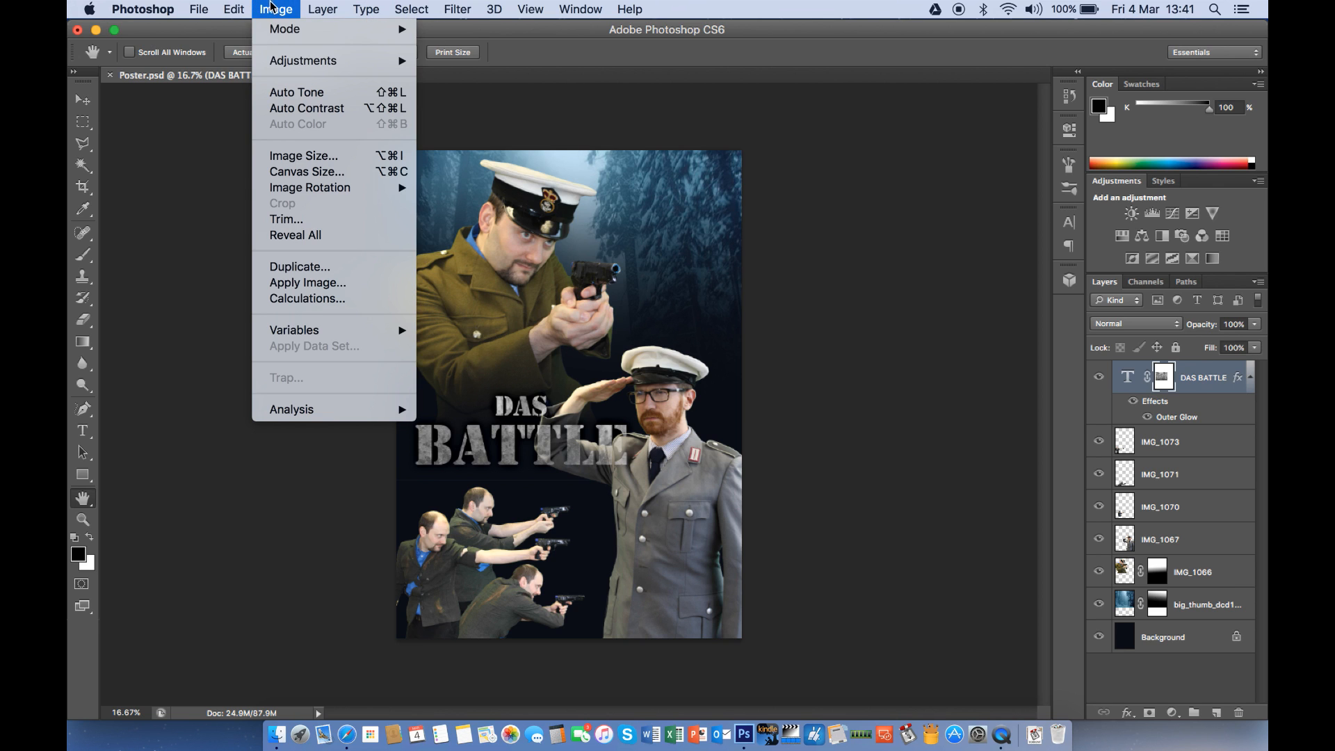
pyautogui.moveTo(284, 66)
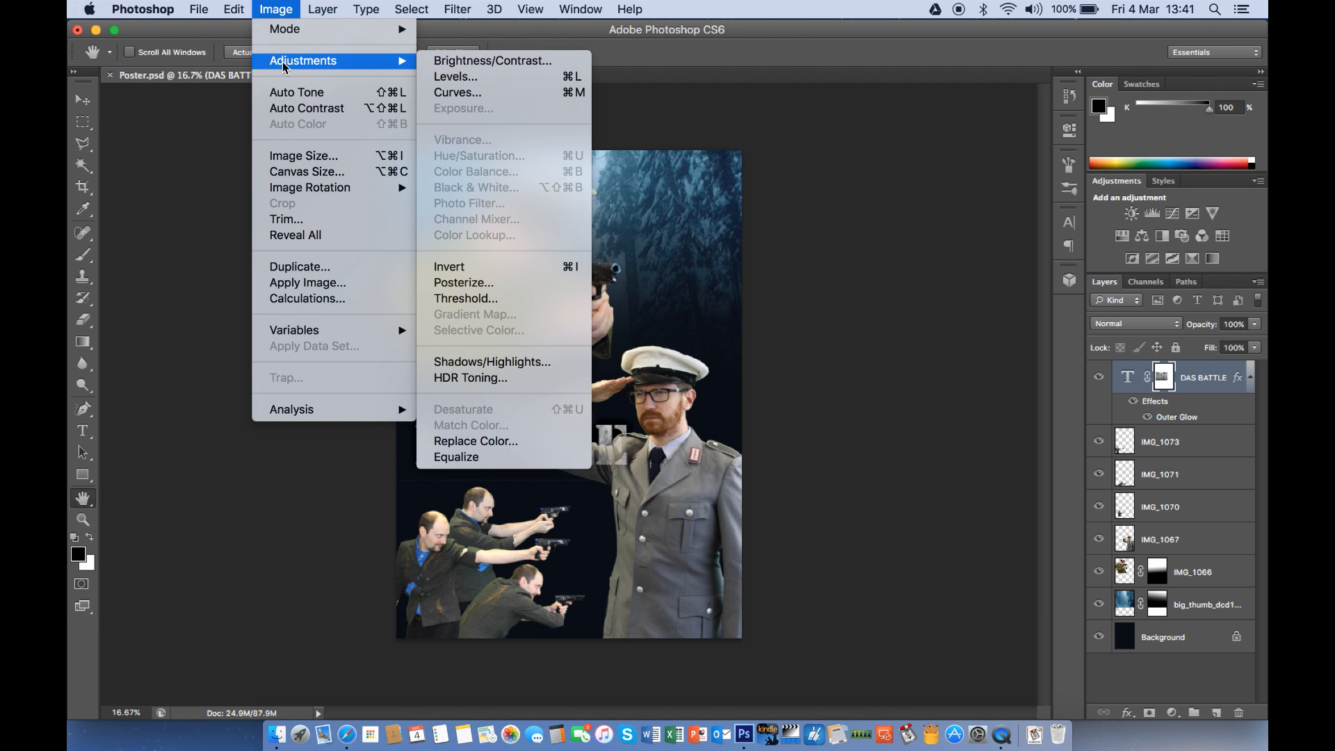
pyautogui.click(498, 301)
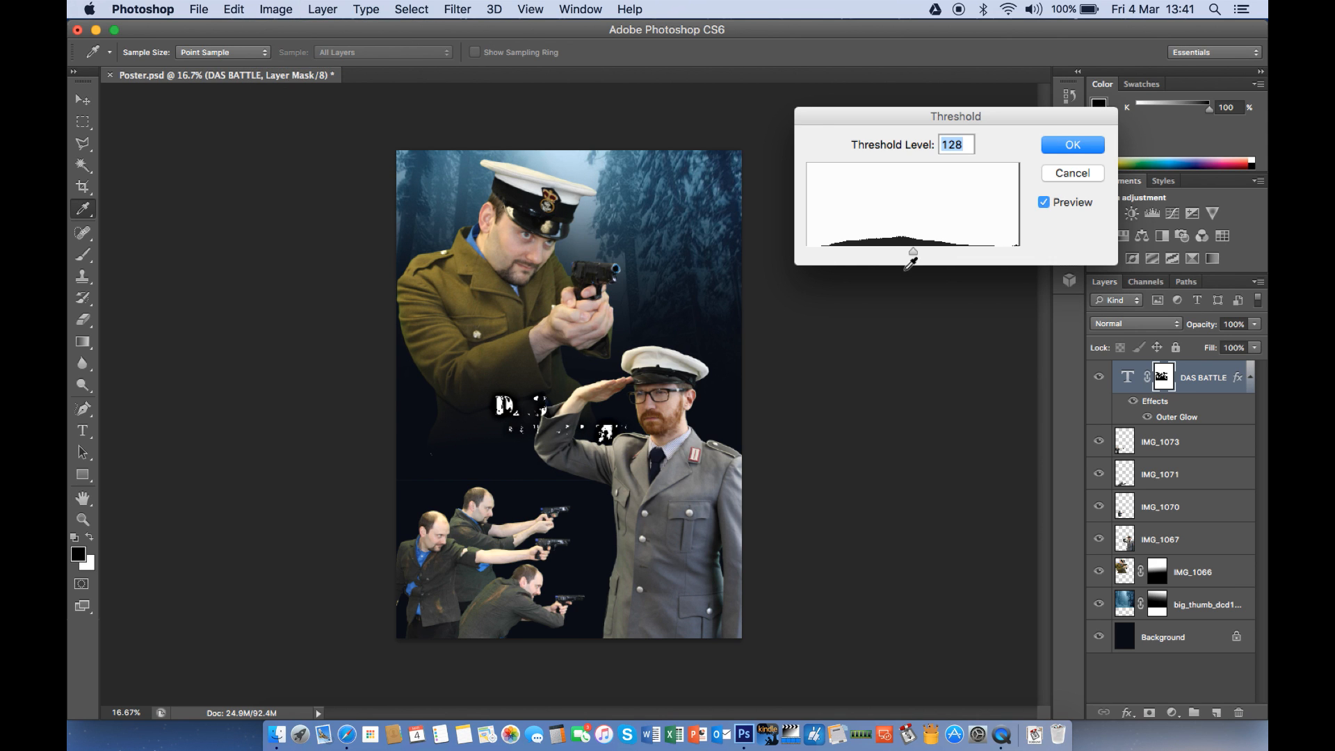
pyautogui.moveTo(911, 257); pyautogui.dragTo(856, 261)
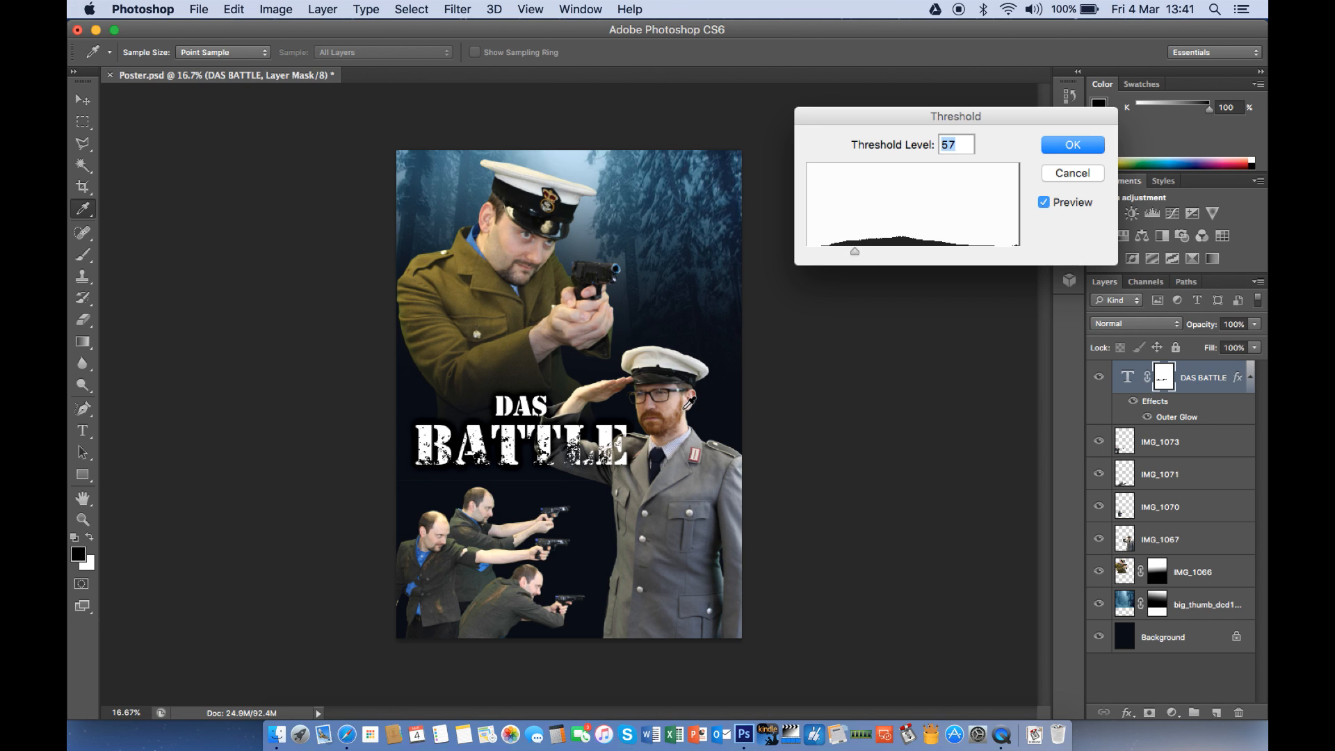
pyautogui.click(1073, 145)
pyautogui.press('h')
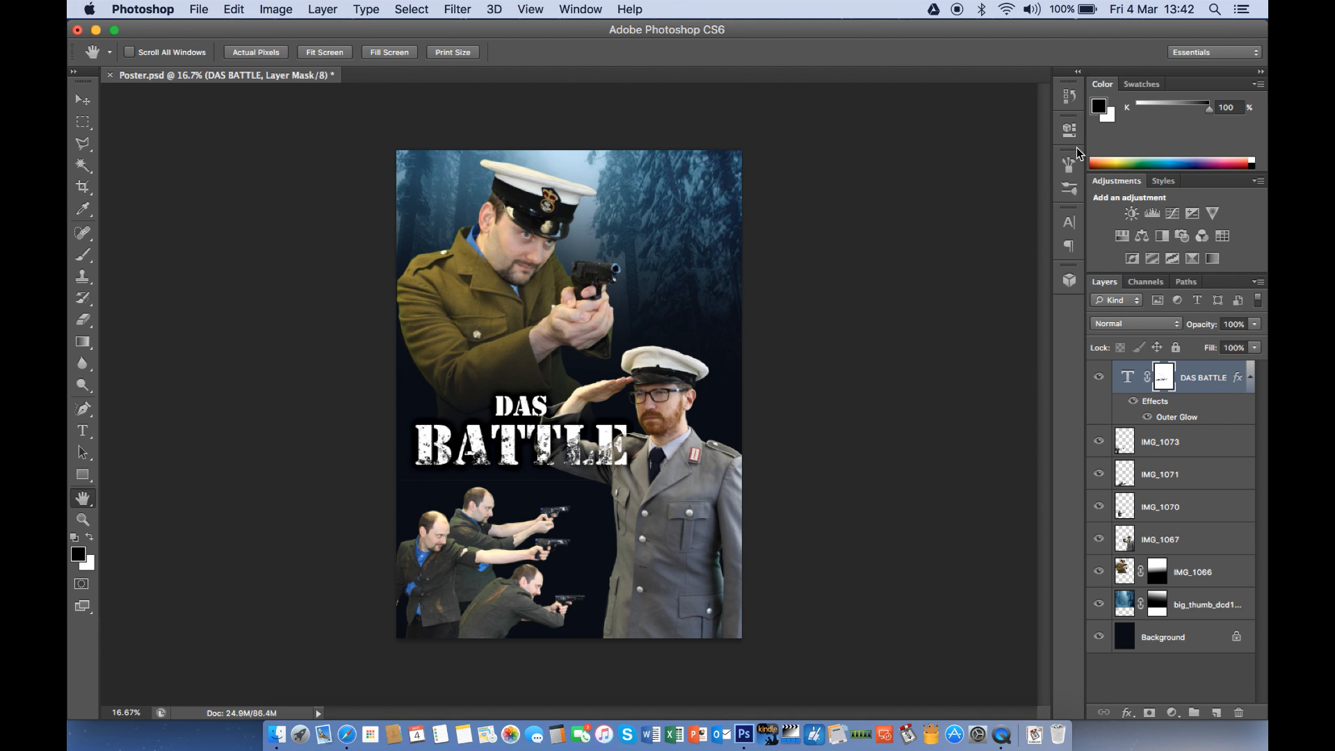
# Inspect the distressed lettering up close and shift the rust texture slightly up and left within the DAS BATTLE layer mask
pyautogui.press('super+equal')
pyautogui.press('super+equal')
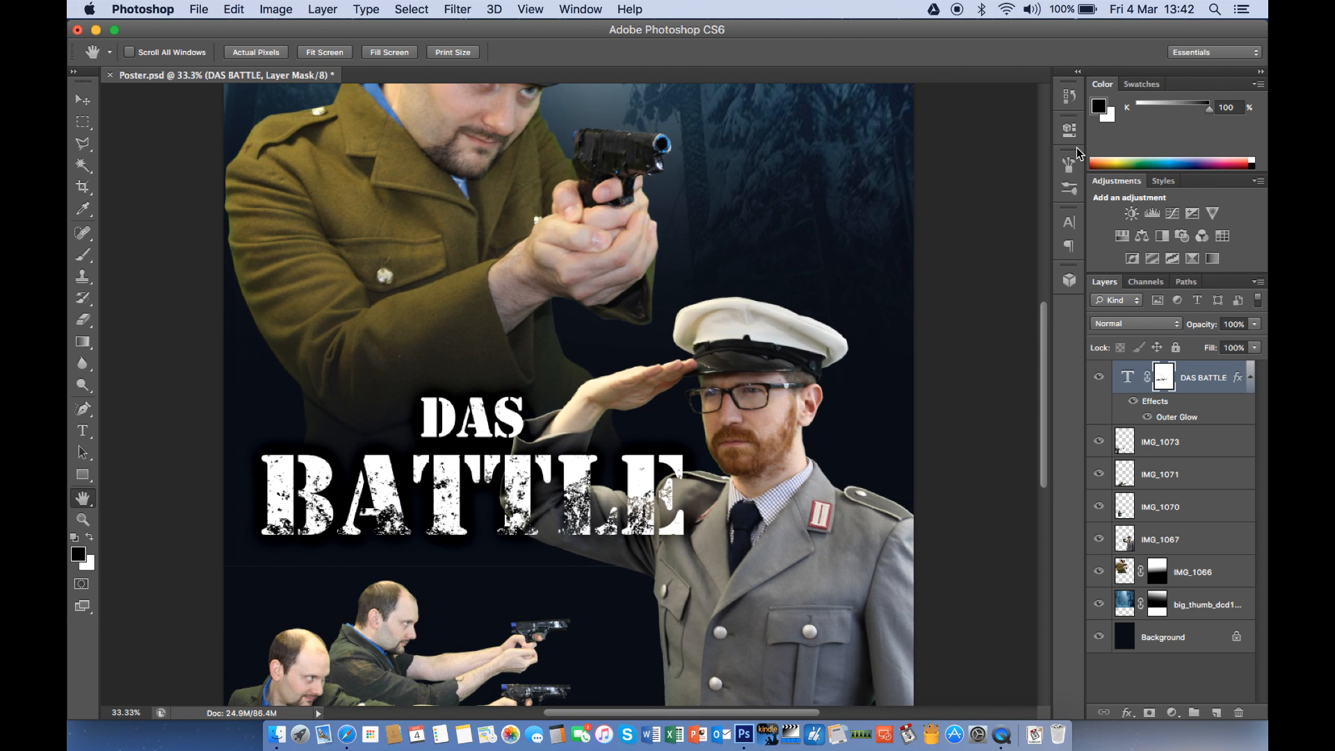
pyautogui.press('super+equal')
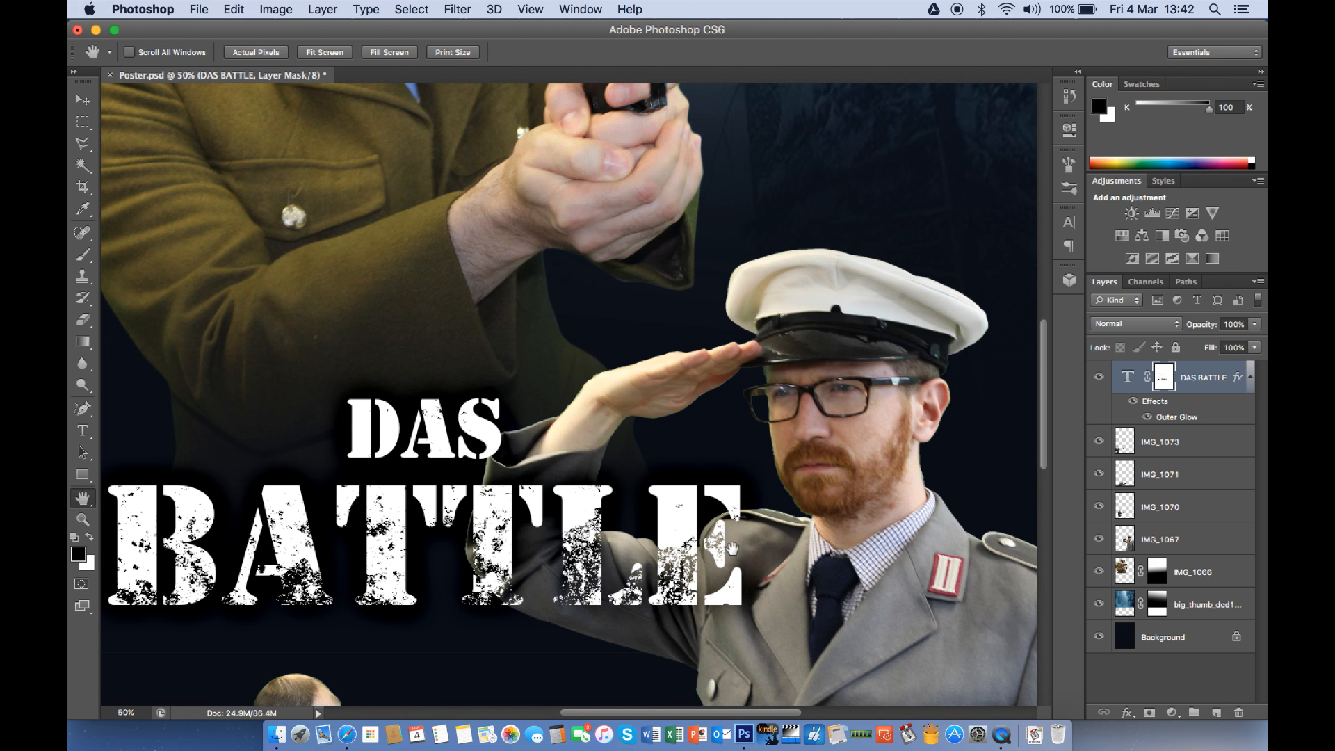
pyautogui.press('super+minus')
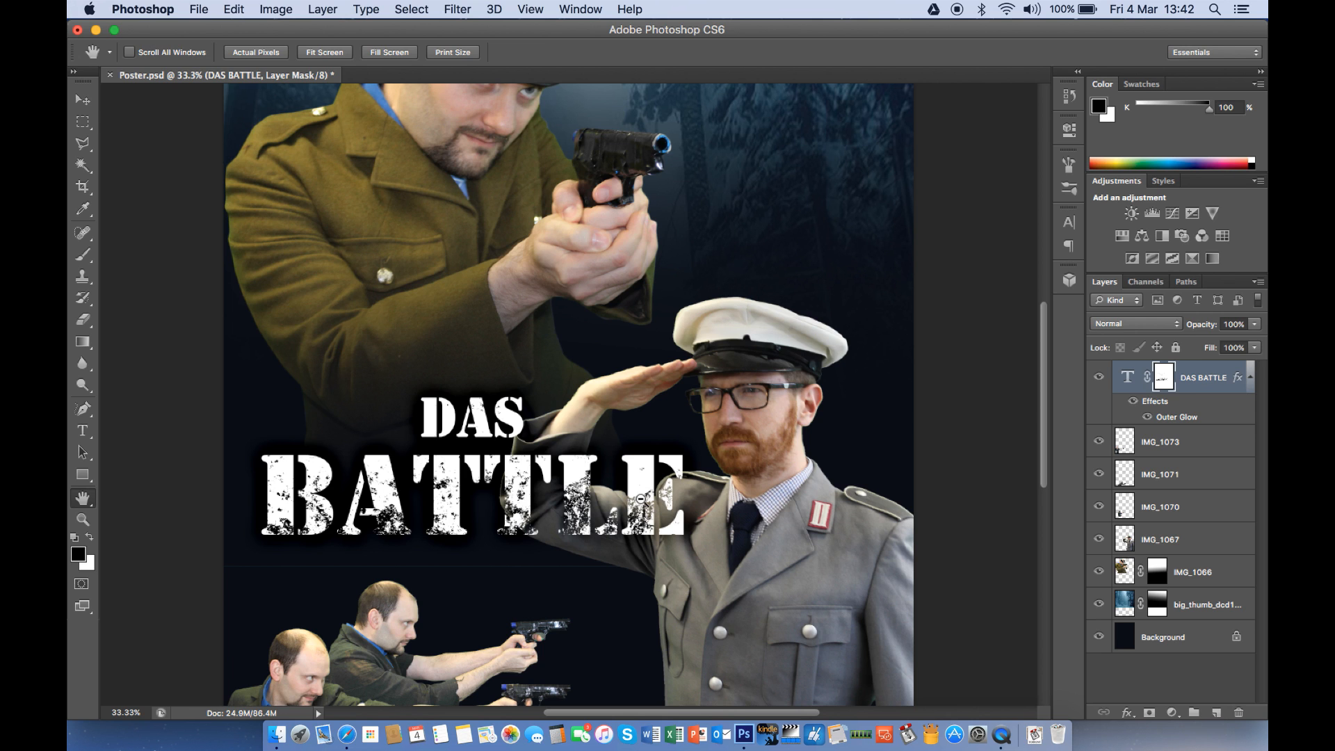
pyautogui.click(85, 98)
pyautogui.moveTo(641, 518); pyautogui.dragTo(641, 528)
pyautogui.keyDown('alt'); pyautogui.click(1165, 379); pyautogui.keyUp('alt')
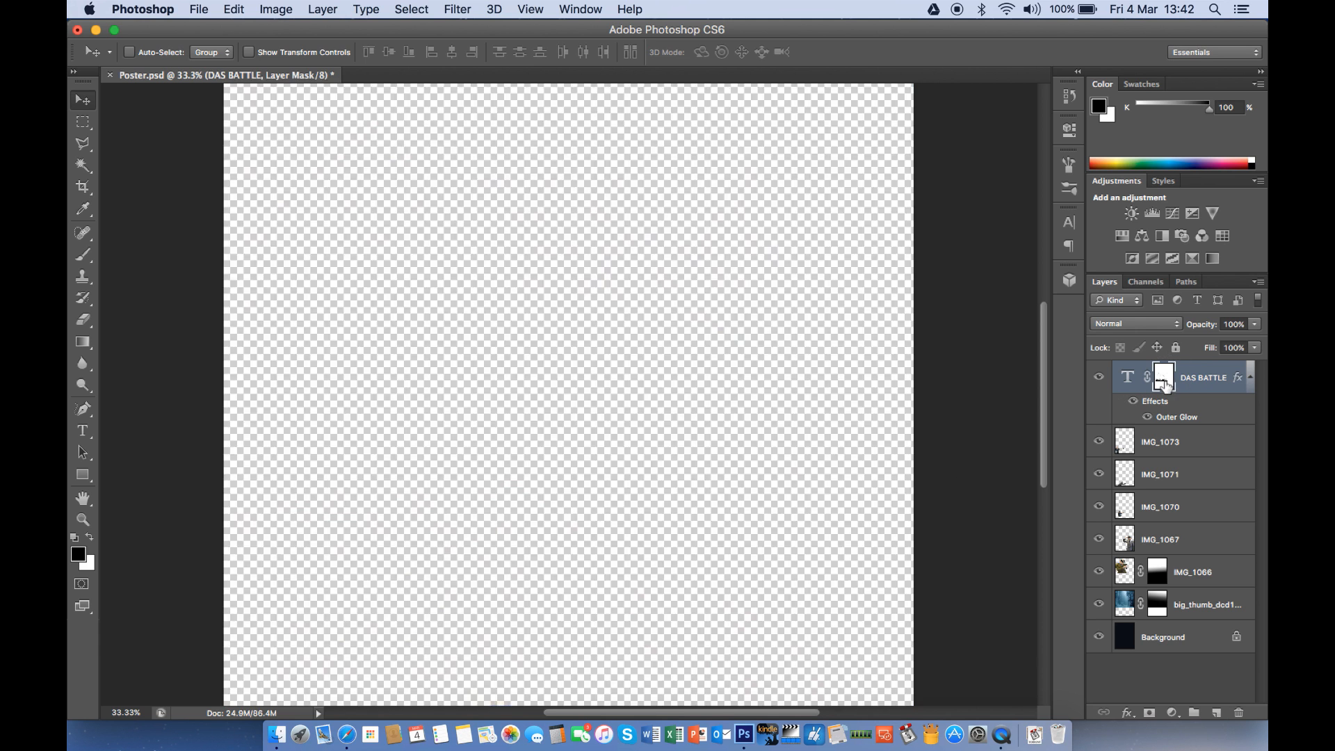
pyautogui.moveTo(661, 467); pyautogui.dragTo(653, 453)
pyautogui.click(1128, 379)
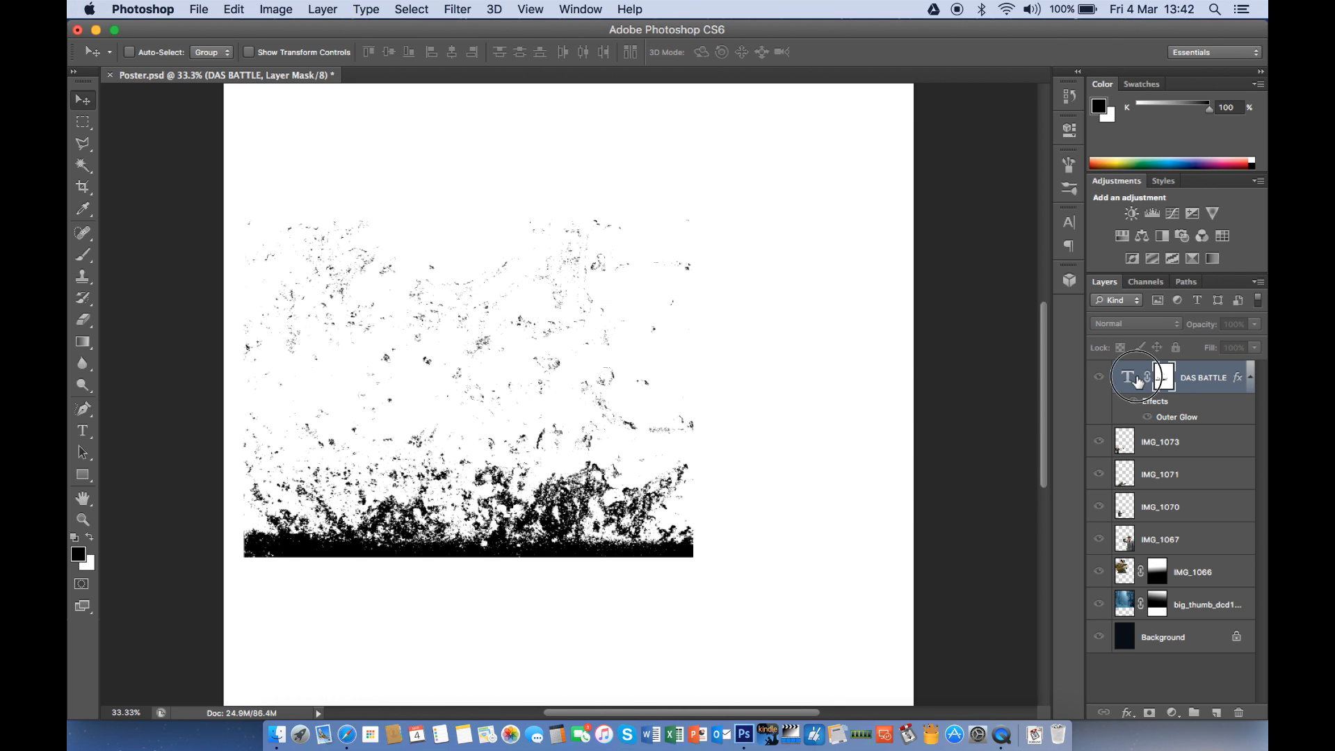
# Move the DAS BATTLE title slightly down to just above the three small gunmen
pyautogui.moveTo(634, 478); pyautogui.dragTo(635, 491)
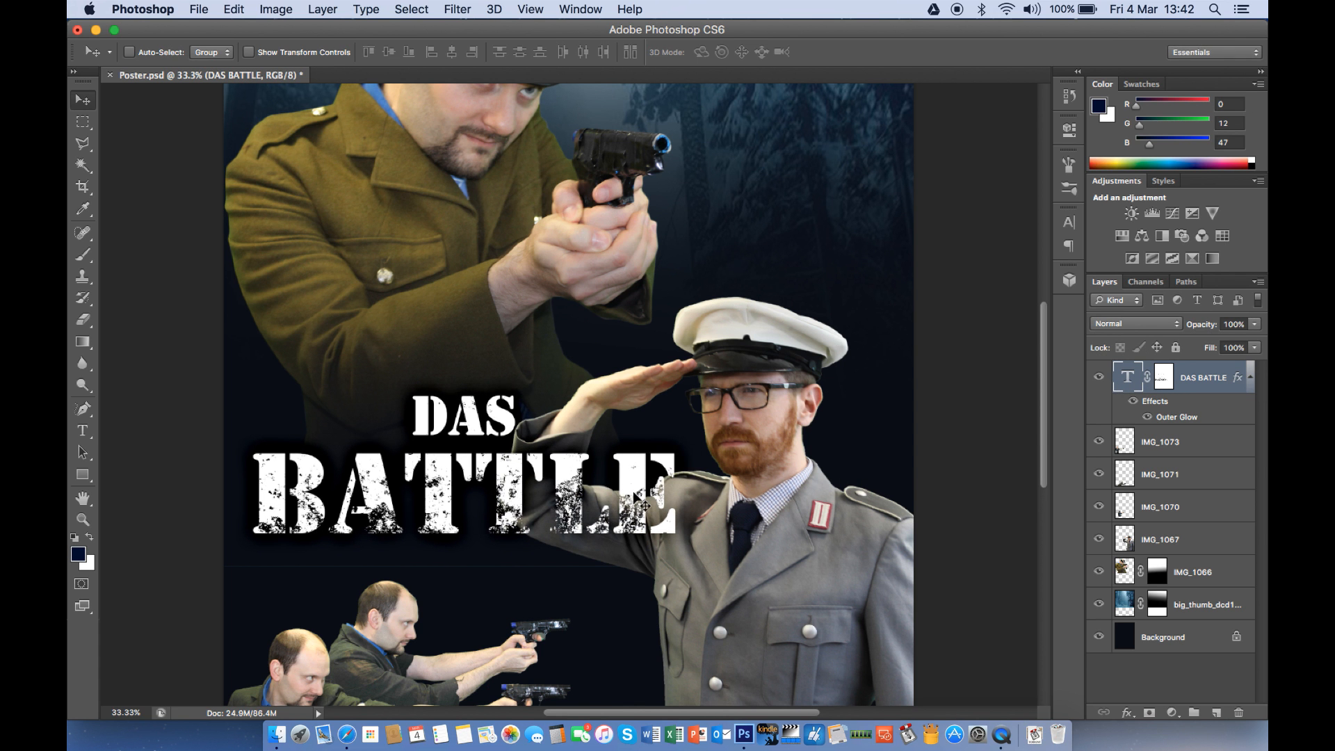
pyautogui.press('super+minus')
pyautogui.press('super+minus')
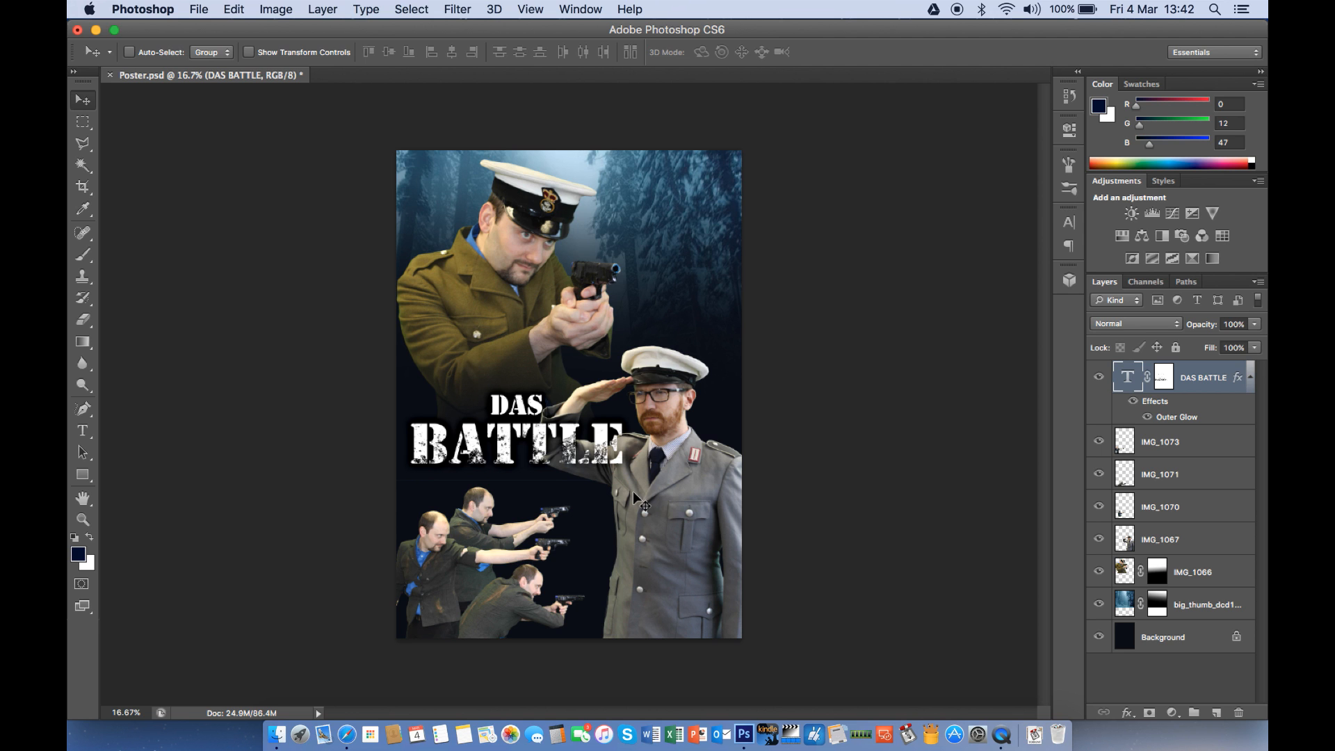
pyautogui.moveTo(575, 447); pyautogui.dragTo(577, 463)
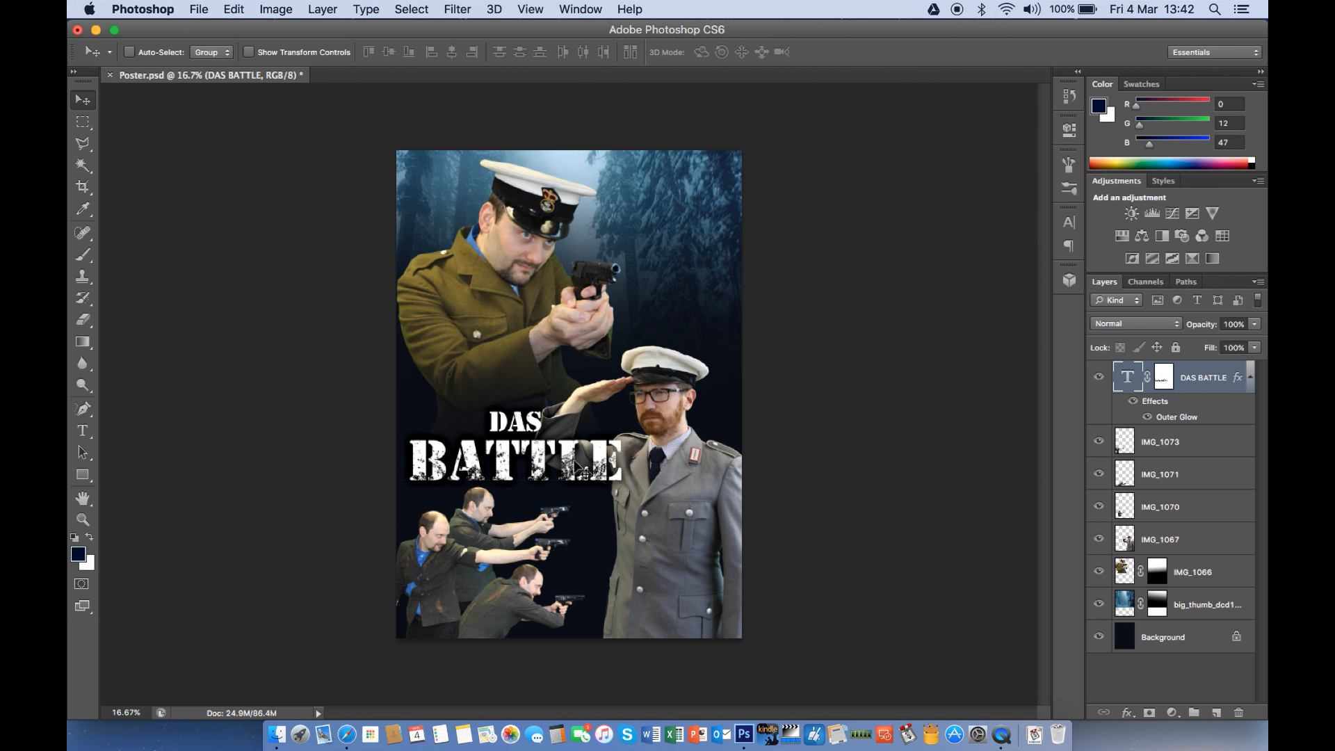
# Switch to Finder and preview the reference poster gransen-poster-70x100_2.jpg in the MOVIE POSTER folder
pyautogui.press('super+Tab')
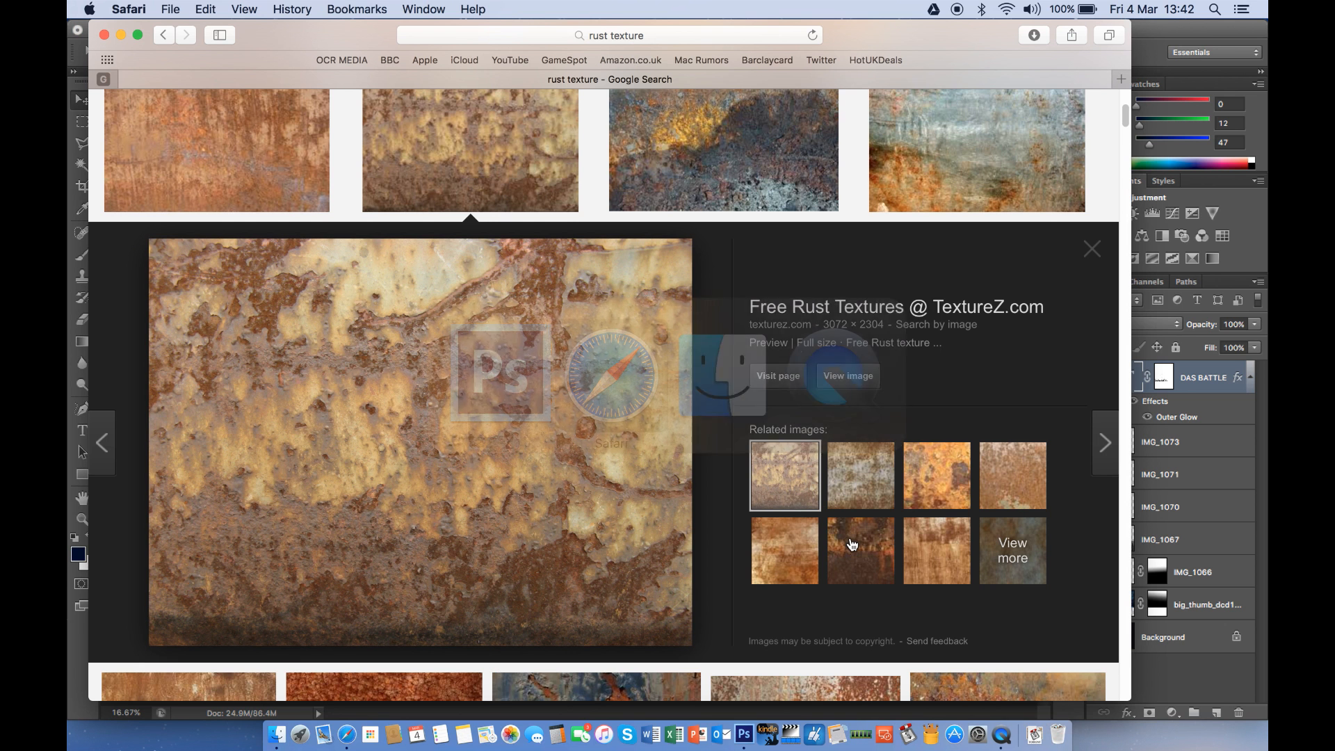
pyautogui.press('super+Tab')
pyautogui.press('super+Tab')
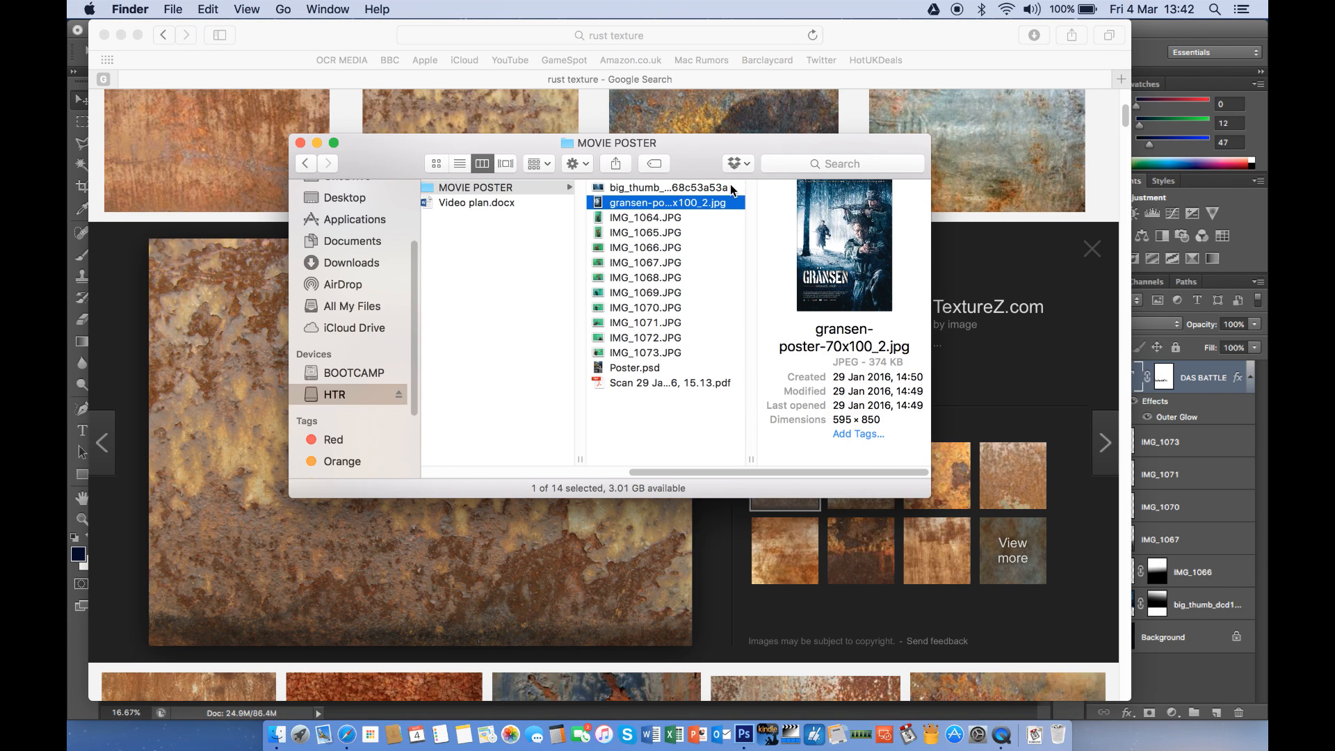
pyautogui.press('space')
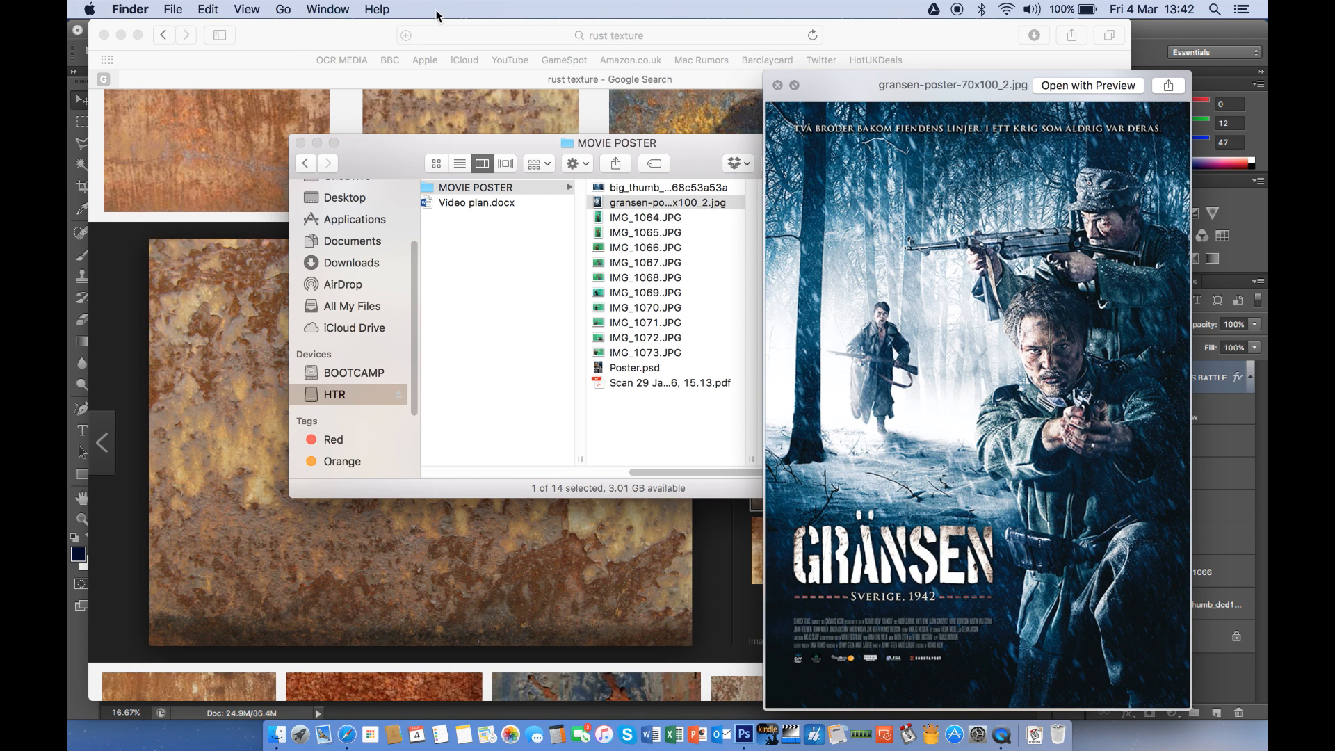
# Switch to Safari, search Google Images for "snow texture" and restrict the results to Large size
pyautogui.click(497, 49)
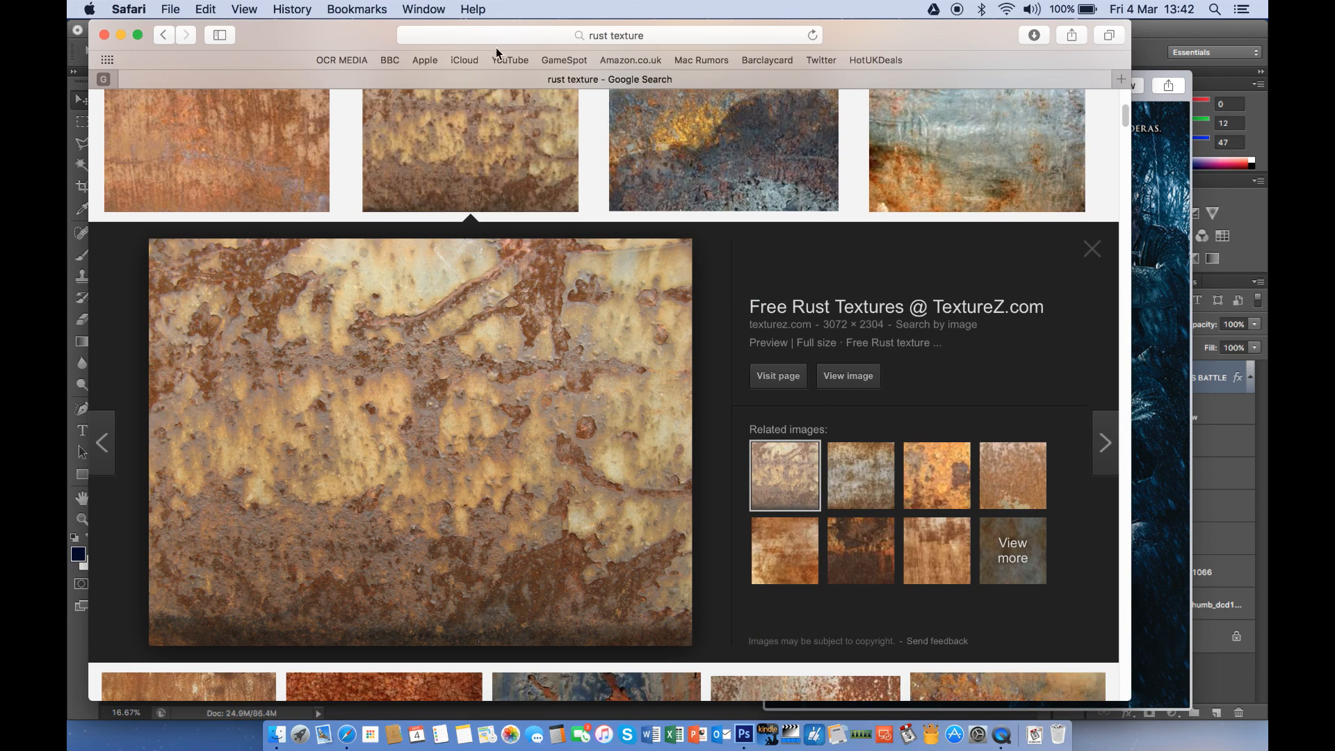
pyautogui.click(612, 36)
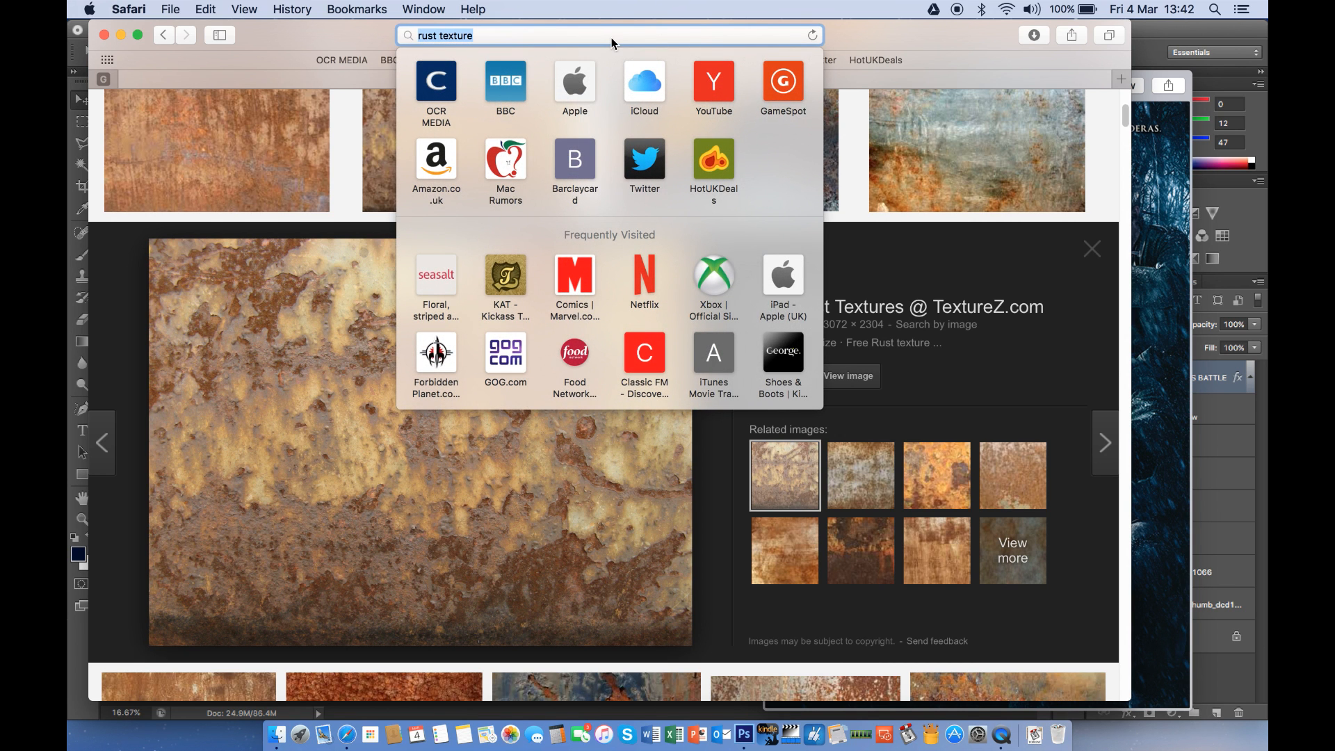
pyautogui.write('snow texture')
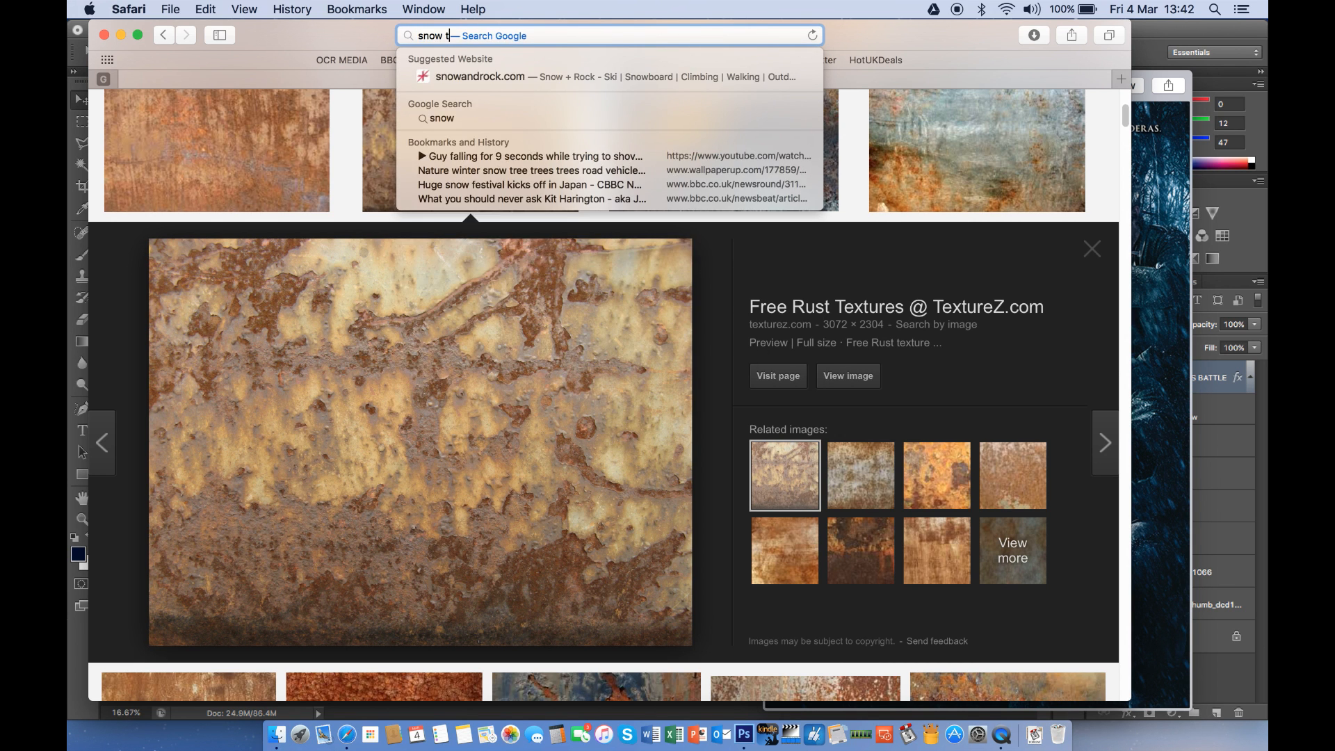
pyautogui.press('Return')
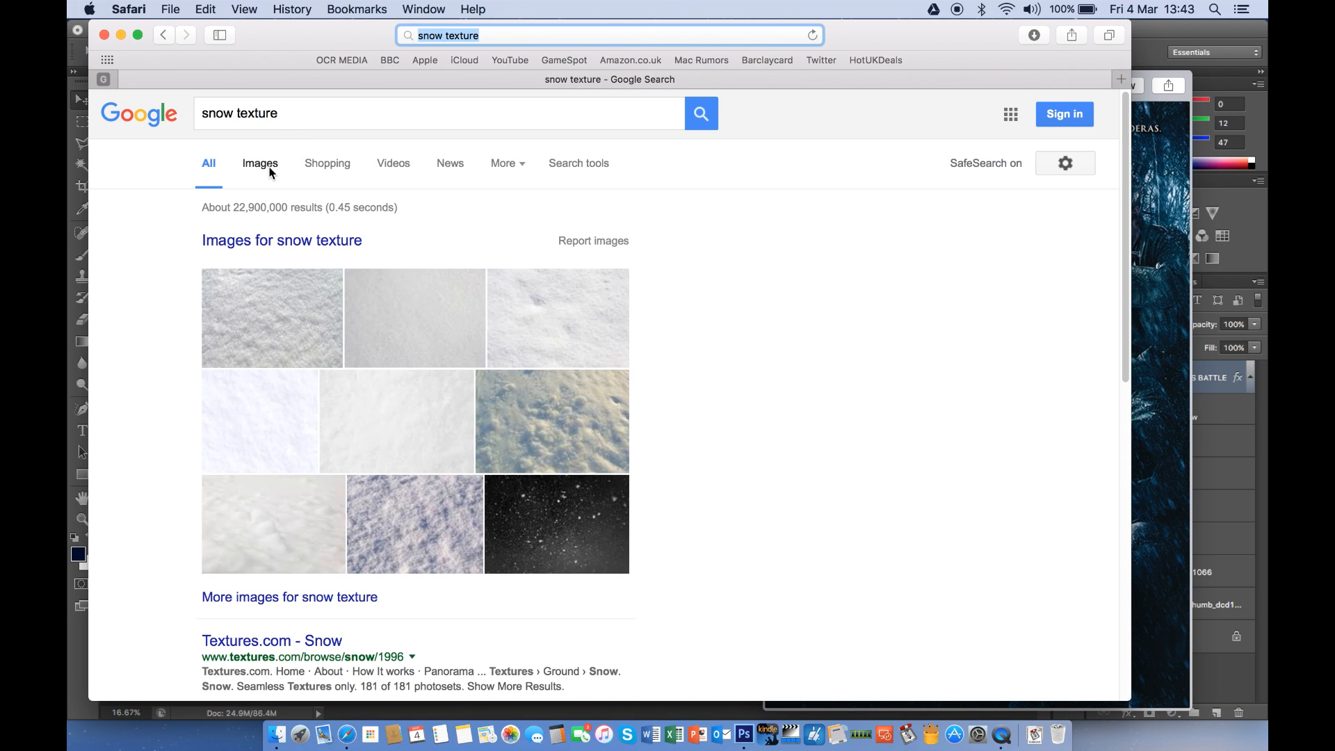
pyautogui.click(270, 170)
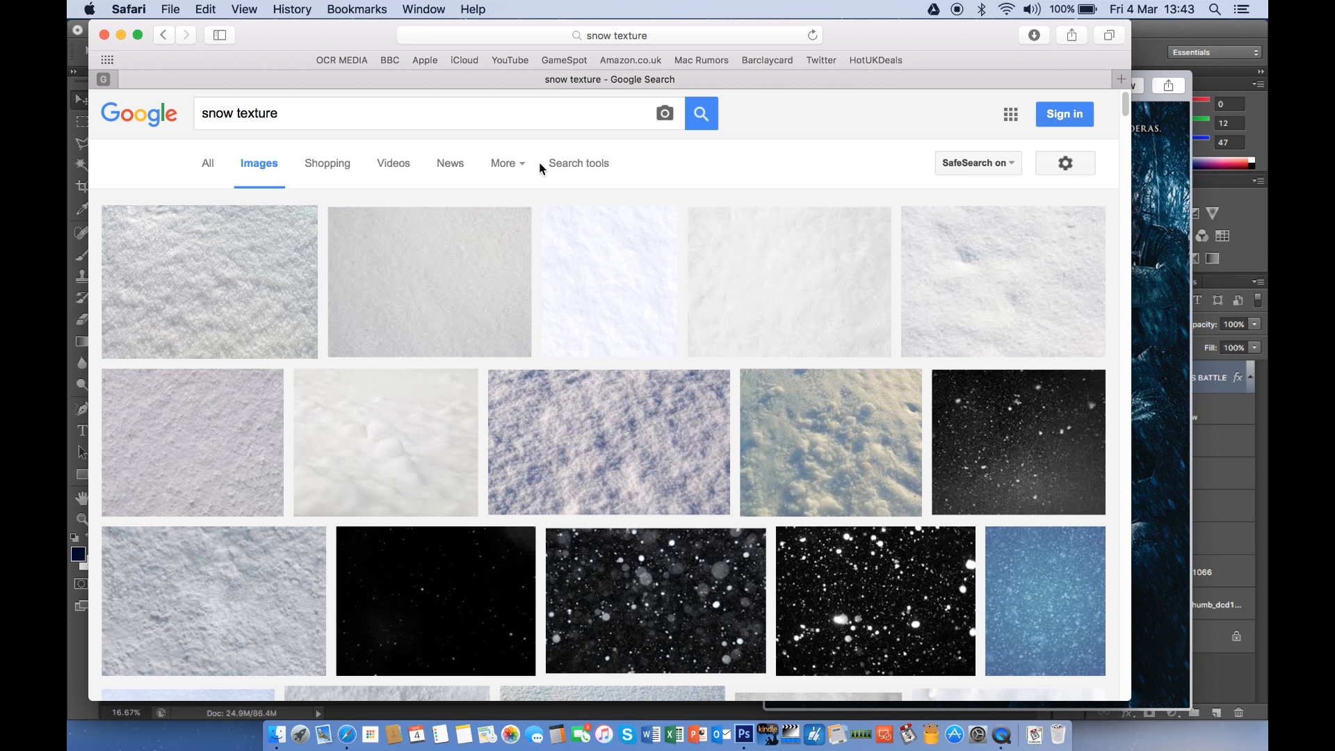
pyautogui.click(595, 164)
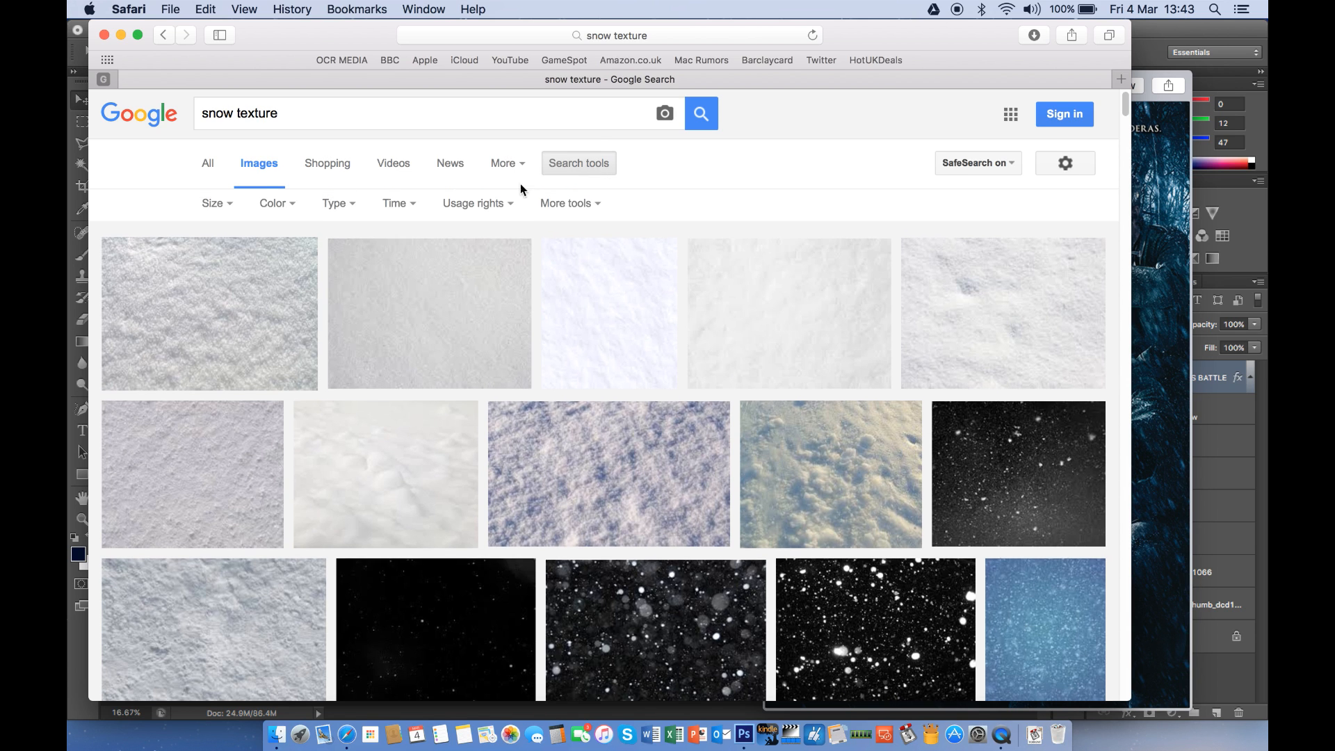
pyautogui.click(213, 203)
pyautogui.click(215, 256)
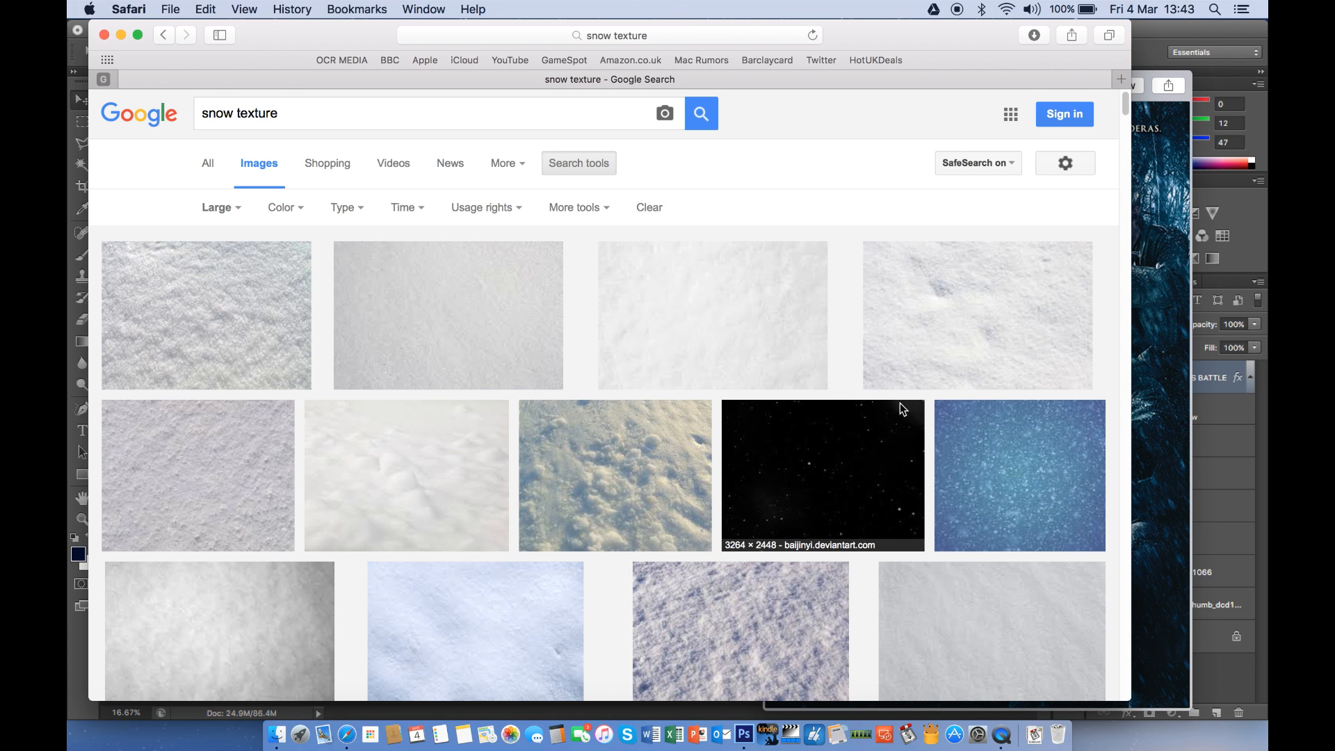
# Find the Blue Grunge Snow image among the results and copy it
pyautogui.scroll(-10, 899, 404)
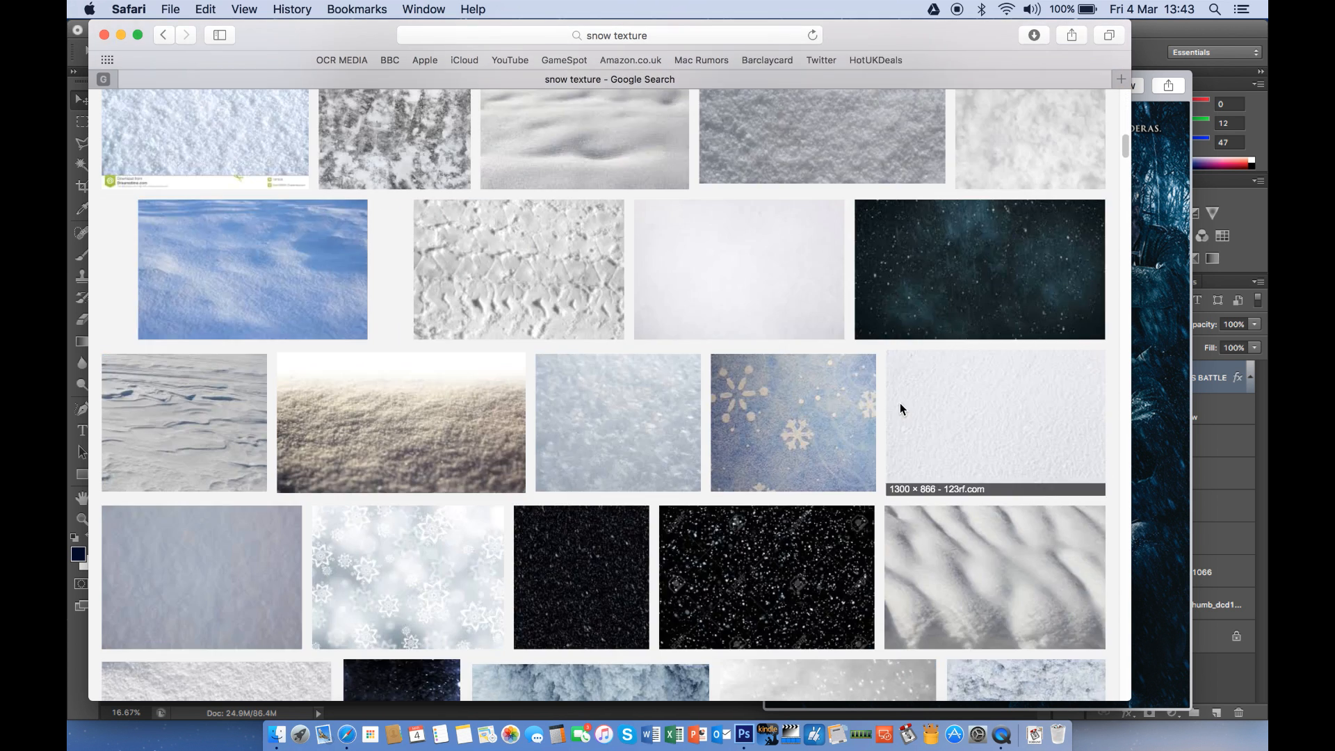
pyautogui.scroll(-8, 619, 545)
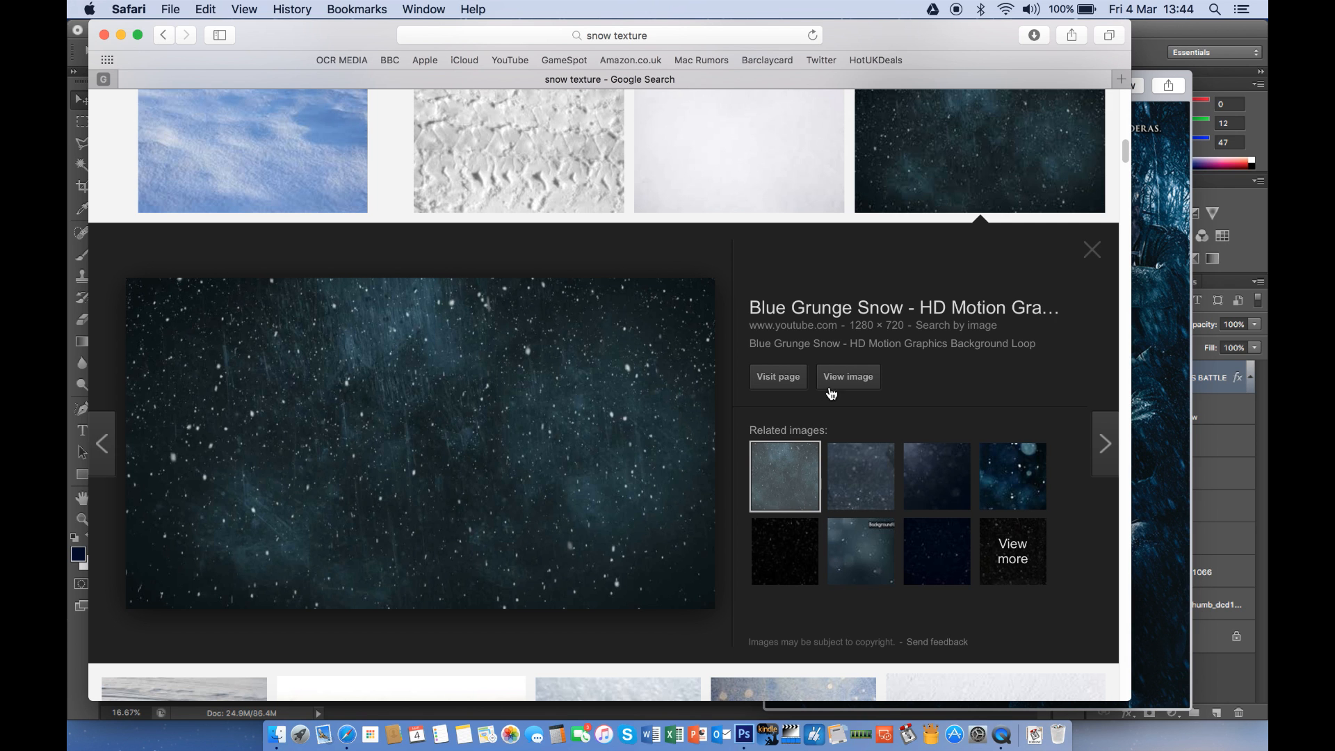
pyautogui.rightClick(506, 426)
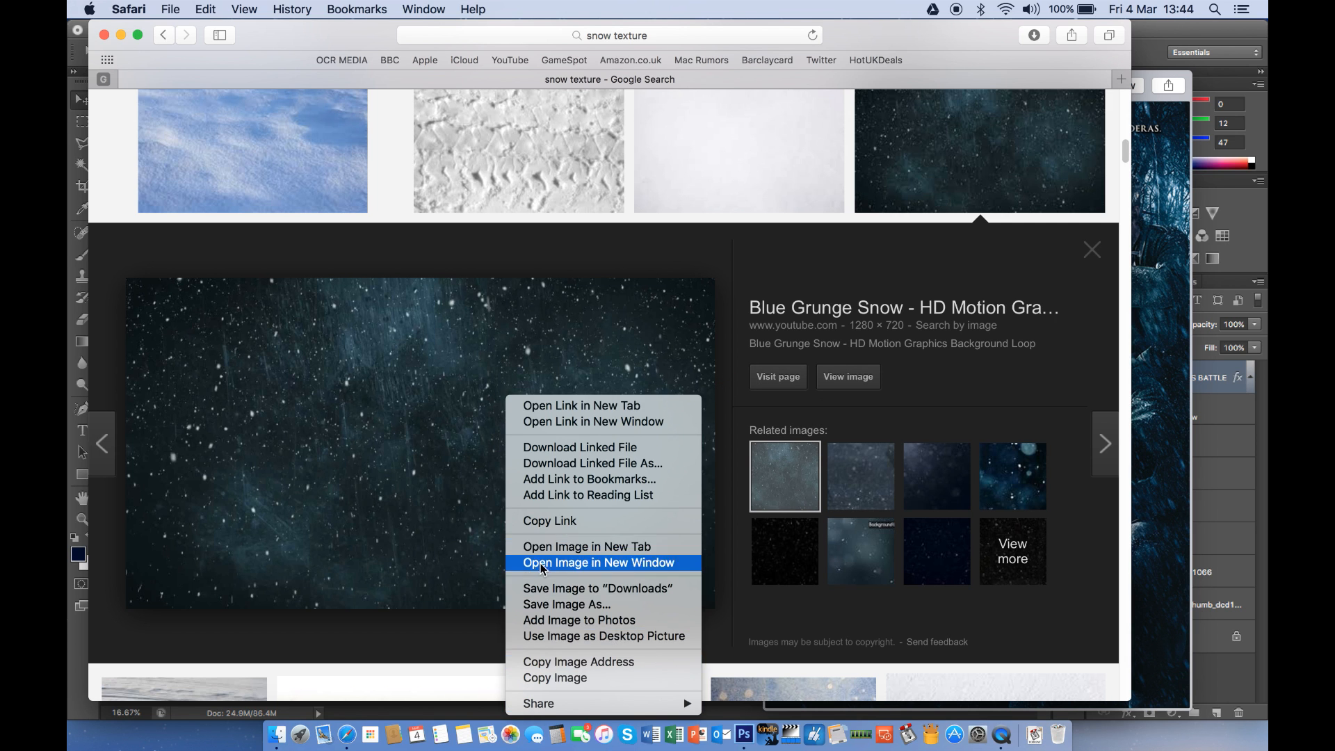
pyautogui.click(557, 678)
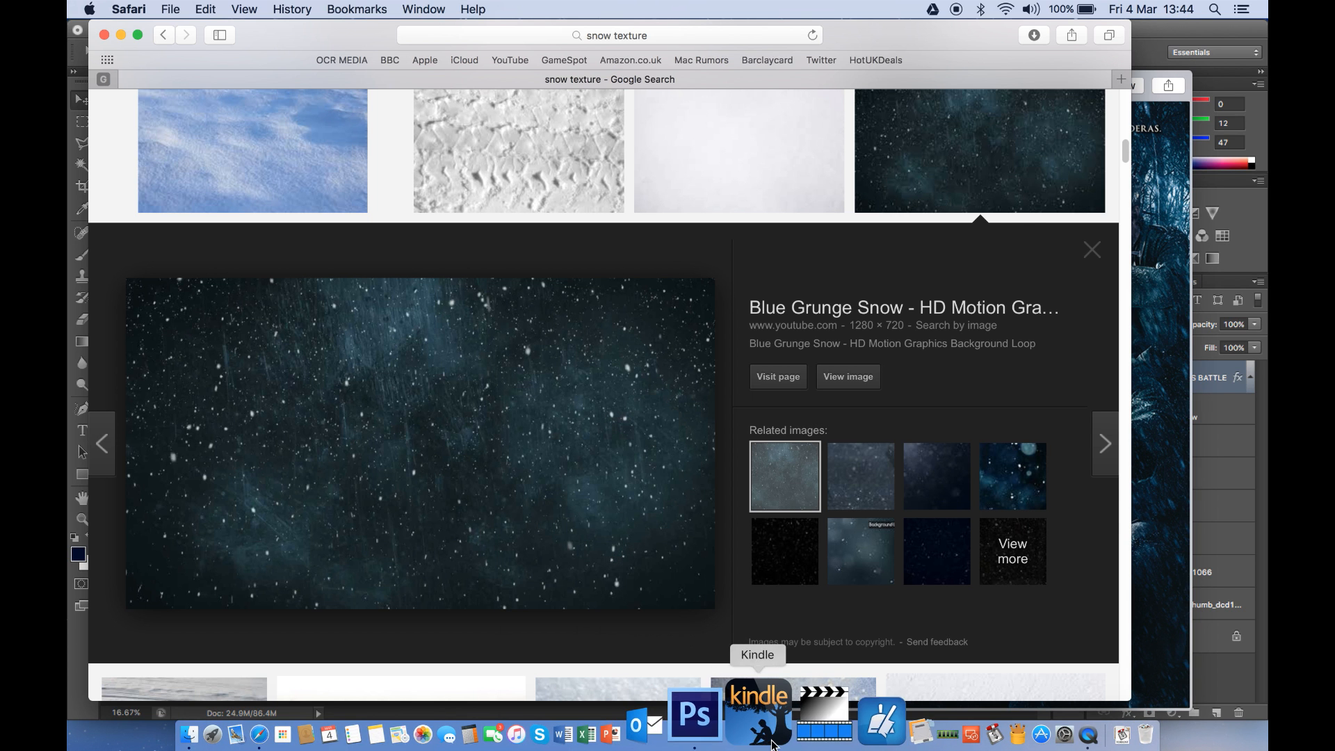
# Switch to Photoshop, paste the snow image above the DAS BATTLE layer and enlarge it to cover the whole poster
pyautogui.click(736, 710)
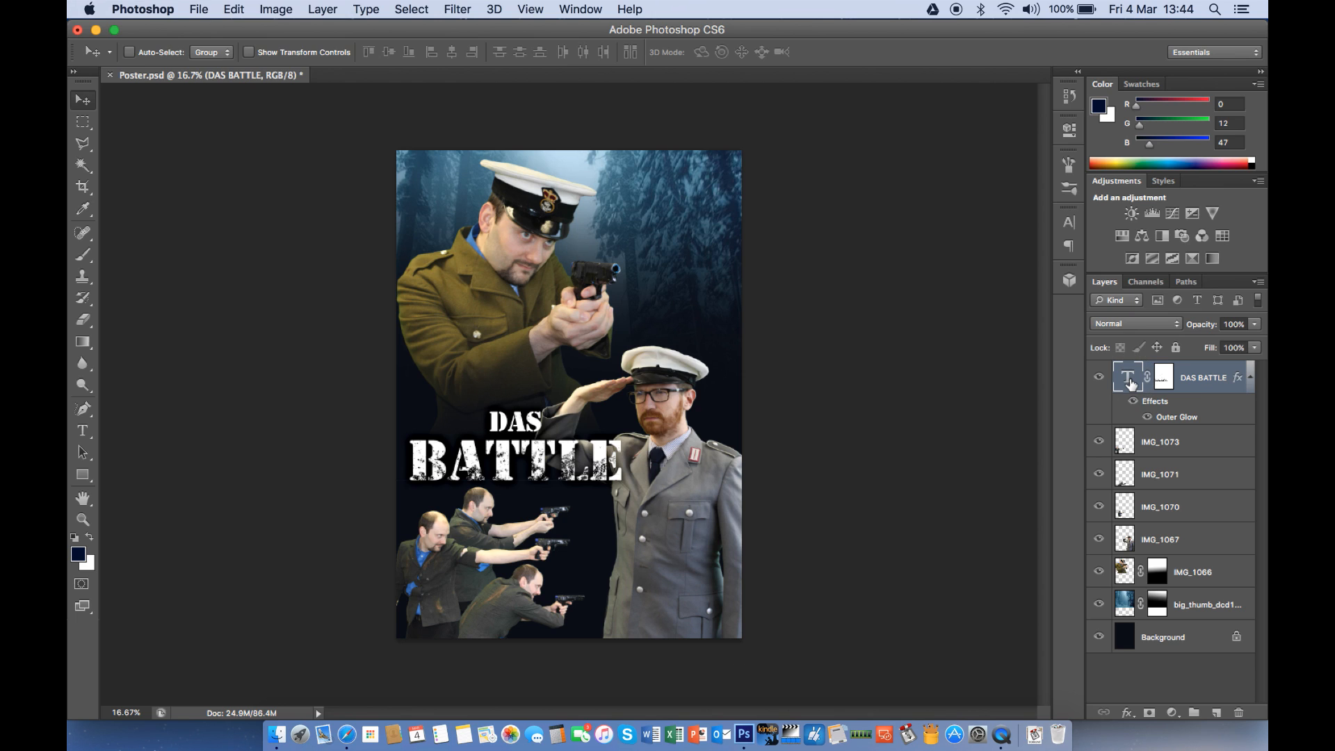
pyautogui.press('super+v')
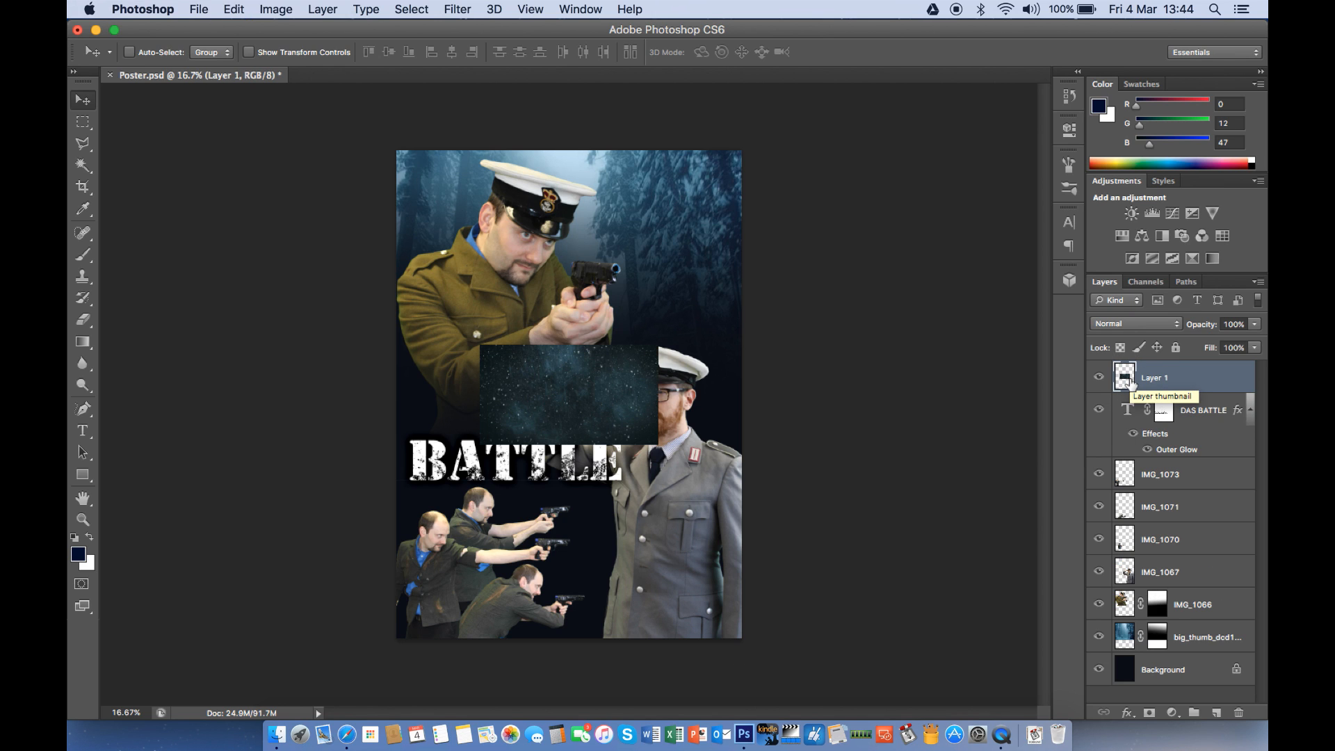
pyautogui.press('super+t')
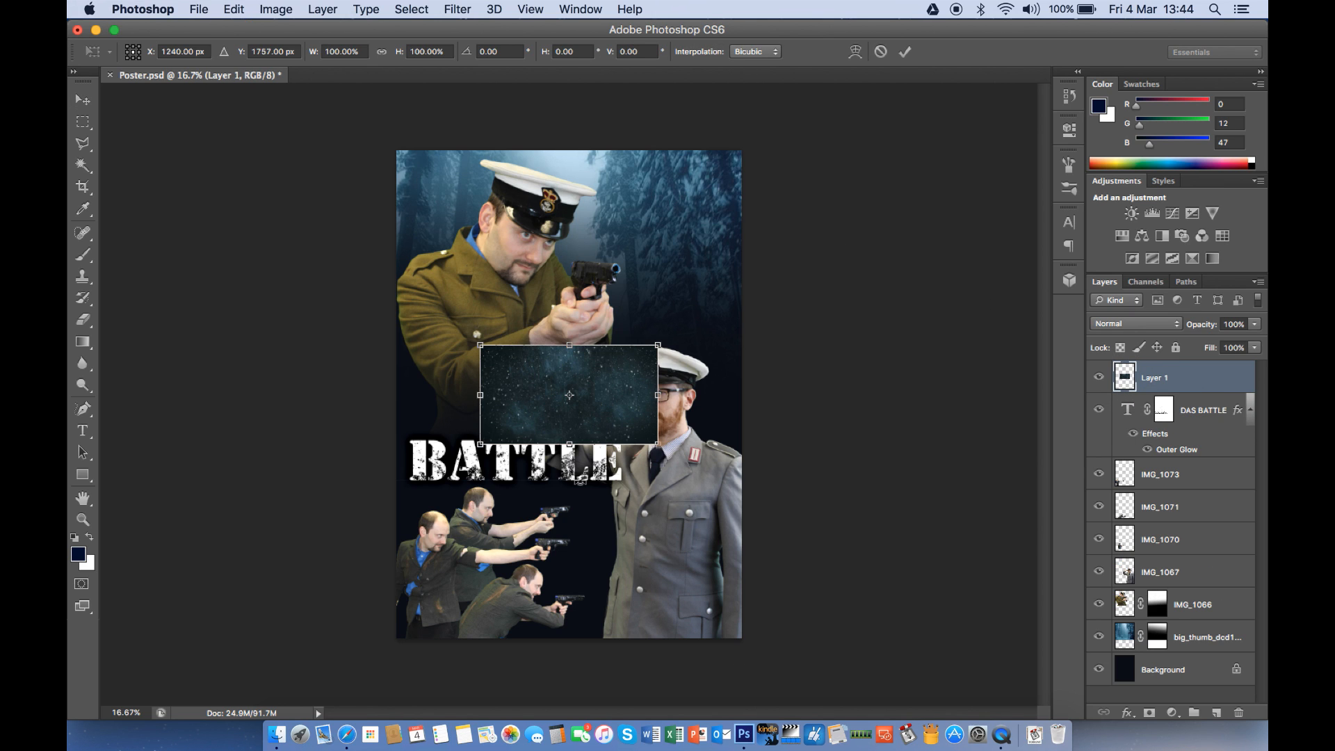
pyautogui.moveTo(657, 444); pyautogui.dragTo(995, 675)
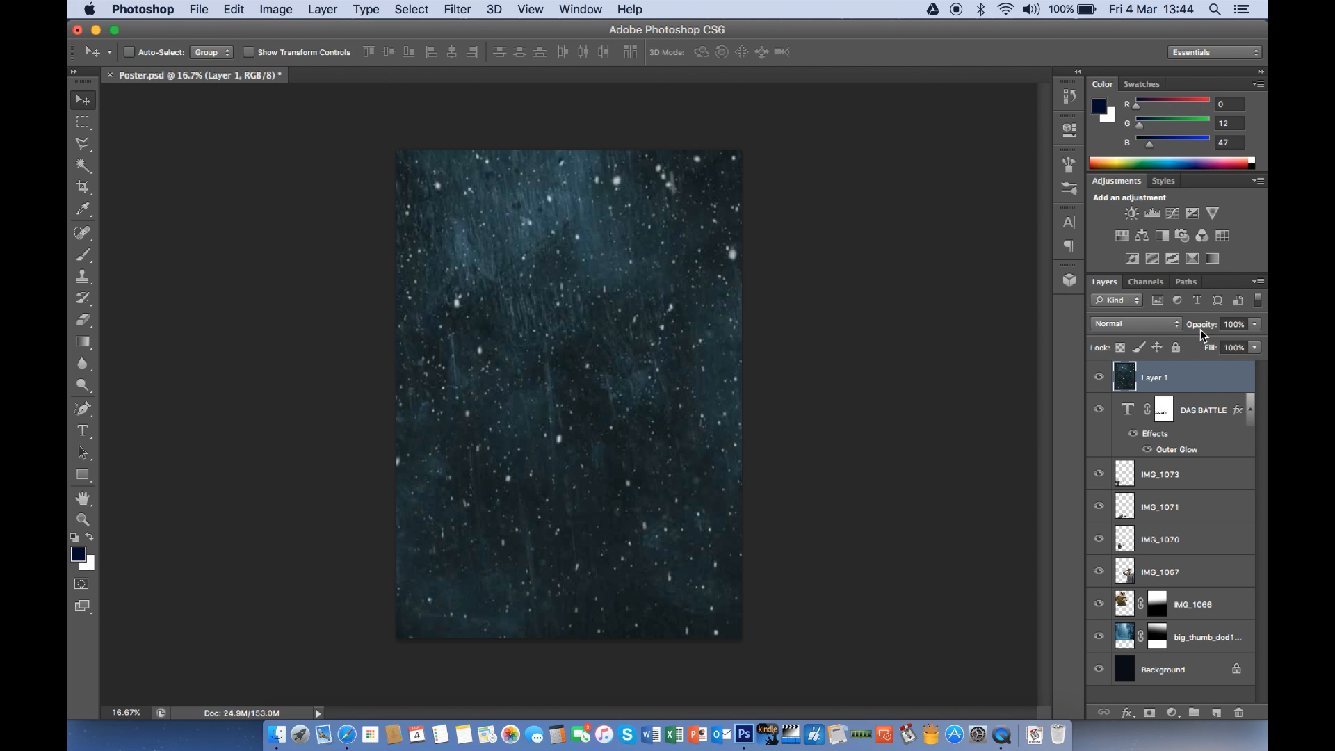
# Try the Dissolve, Darken, Multiply, Color Burn and Screen blending modes on the snow layer
pyautogui.click(1145, 323)
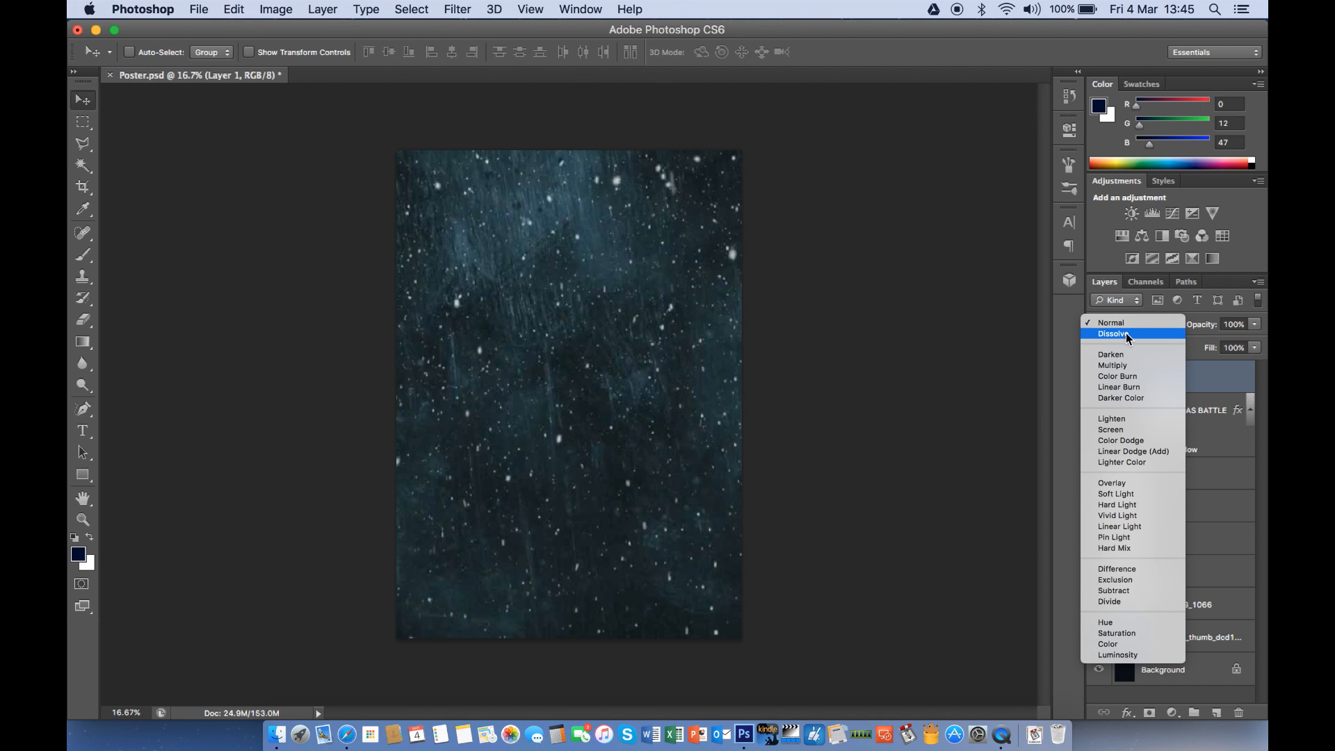
pyautogui.click(1125, 335)
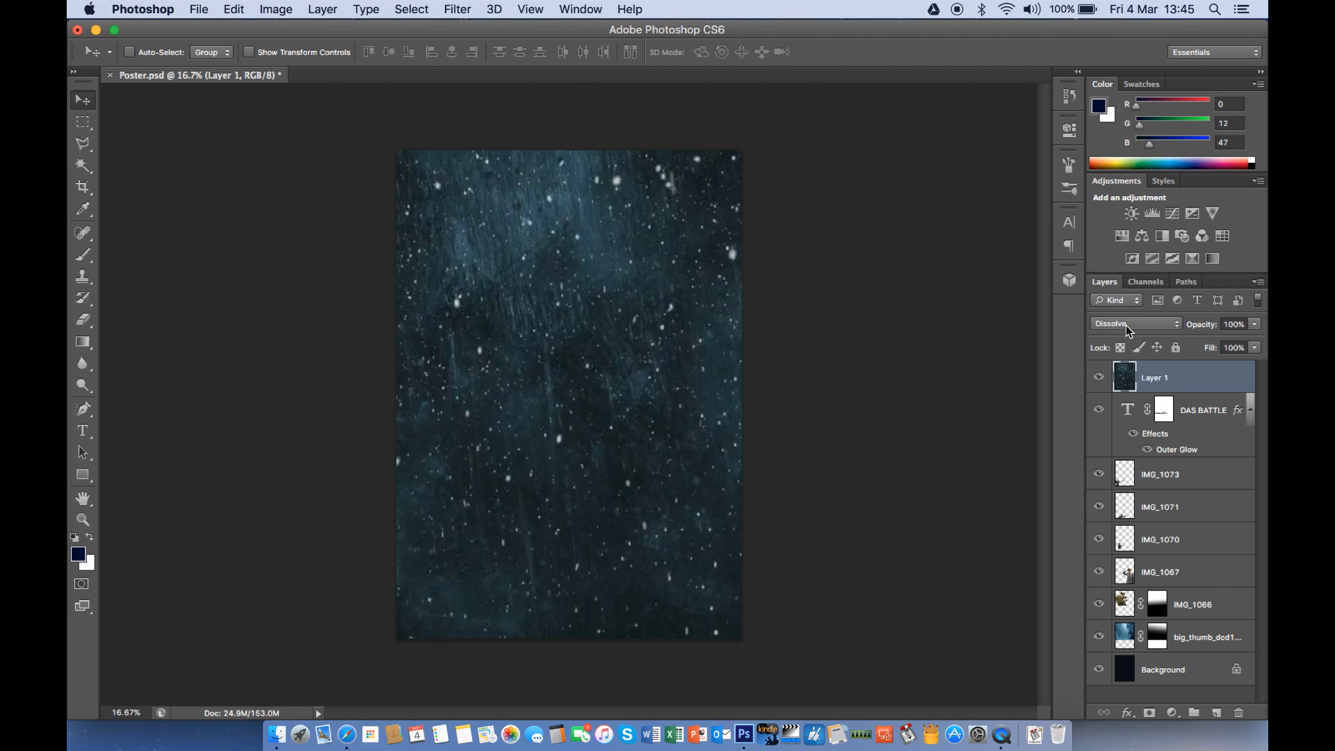
pyautogui.click(1125, 324)
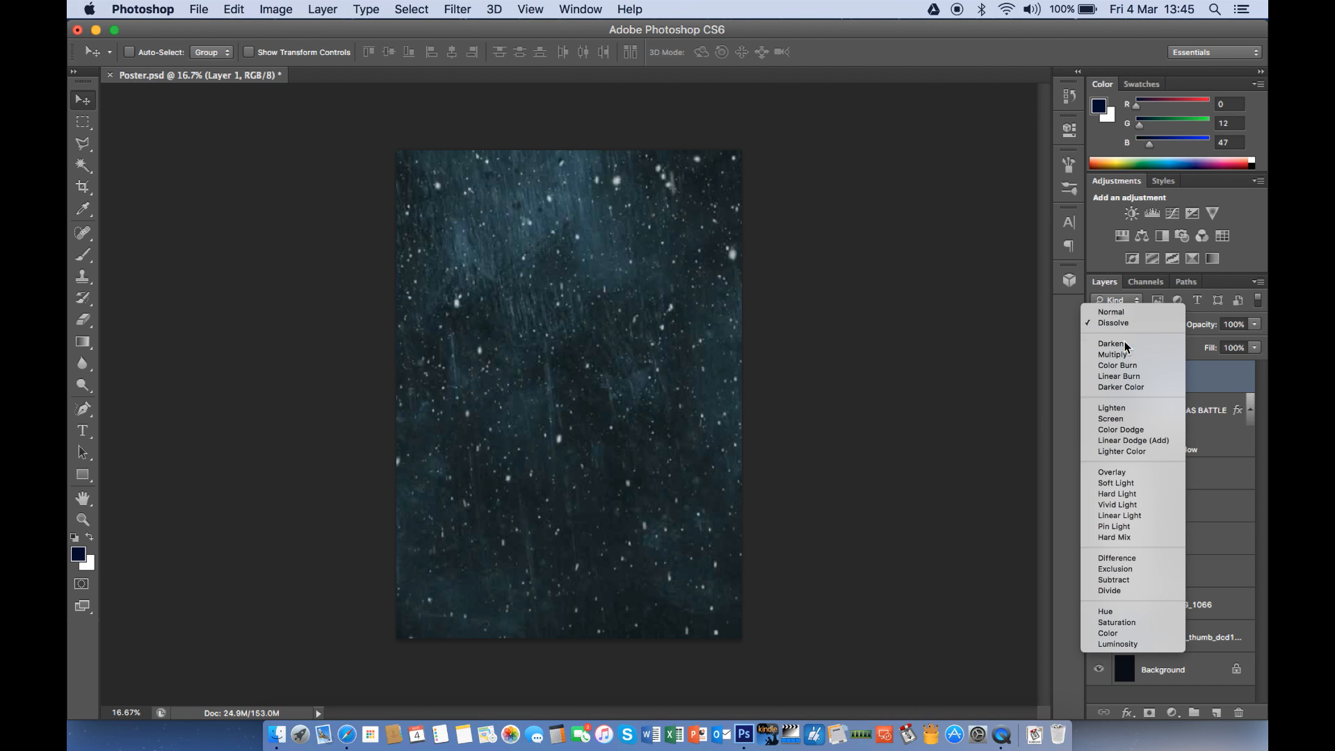
pyautogui.click(1126, 344)
pyautogui.click(1125, 324)
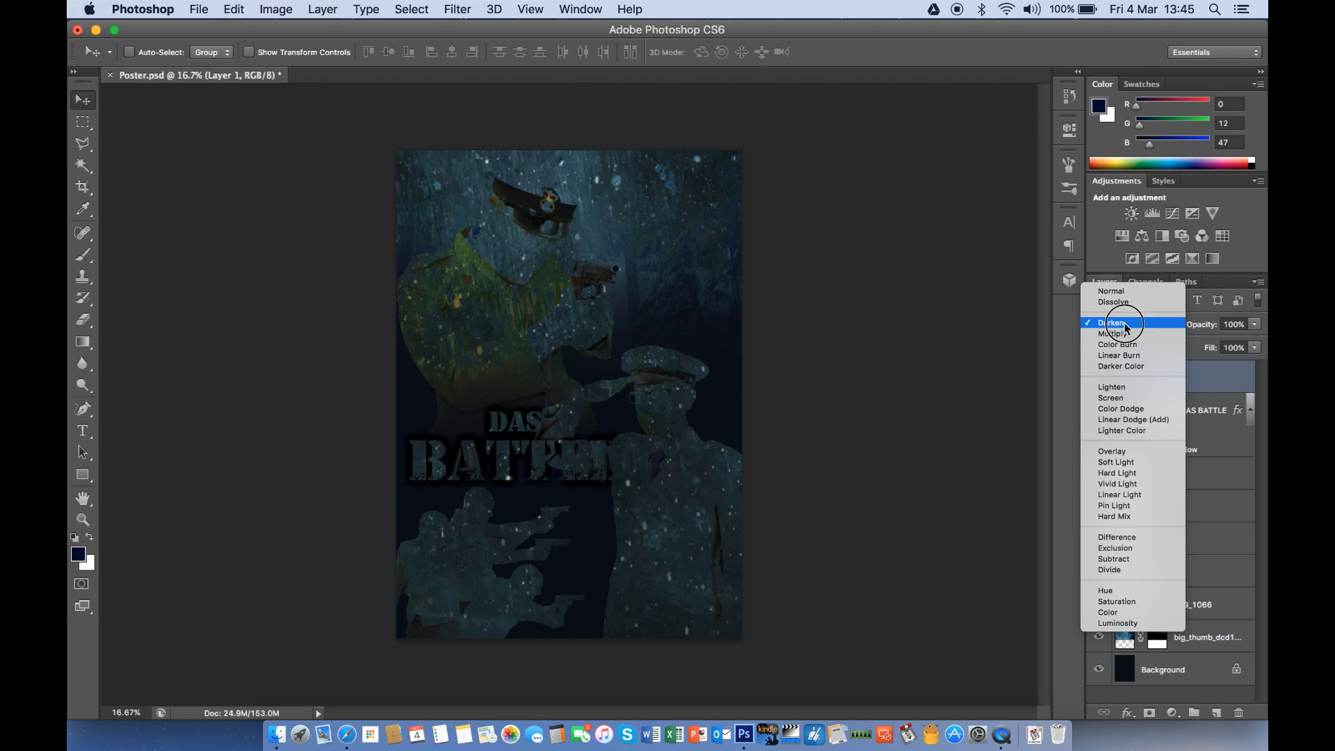
pyautogui.click(1125, 332)
pyautogui.click(1125, 324)
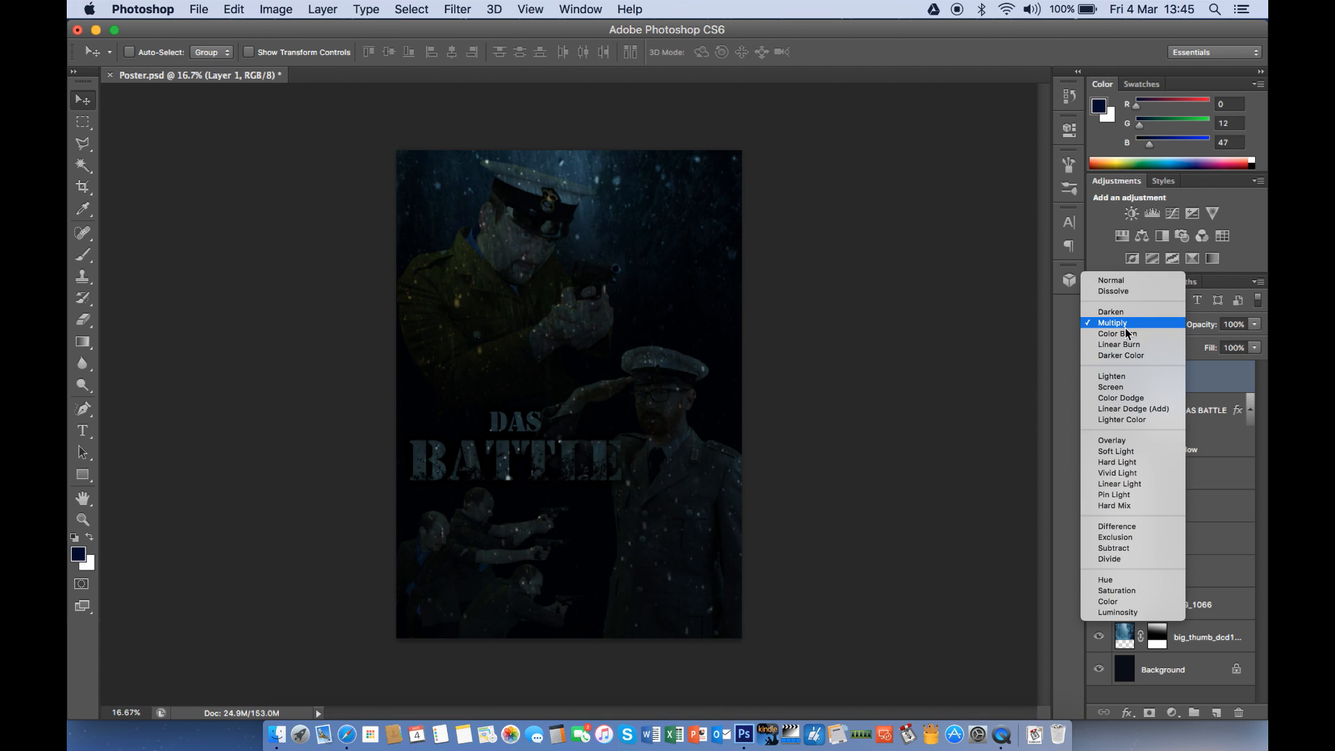
pyautogui.click(1127, 334)
pyautogui.click(1127, 326)
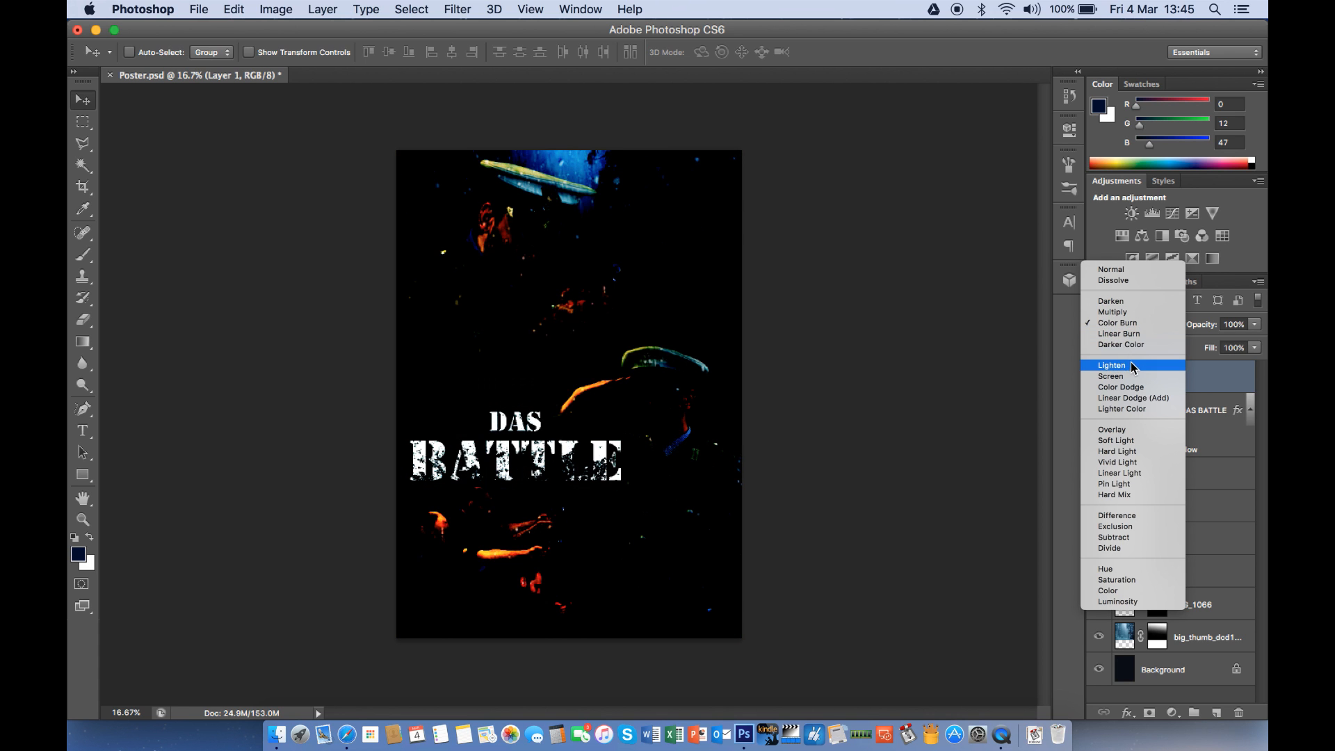
pyautogui.click(1132, 352)
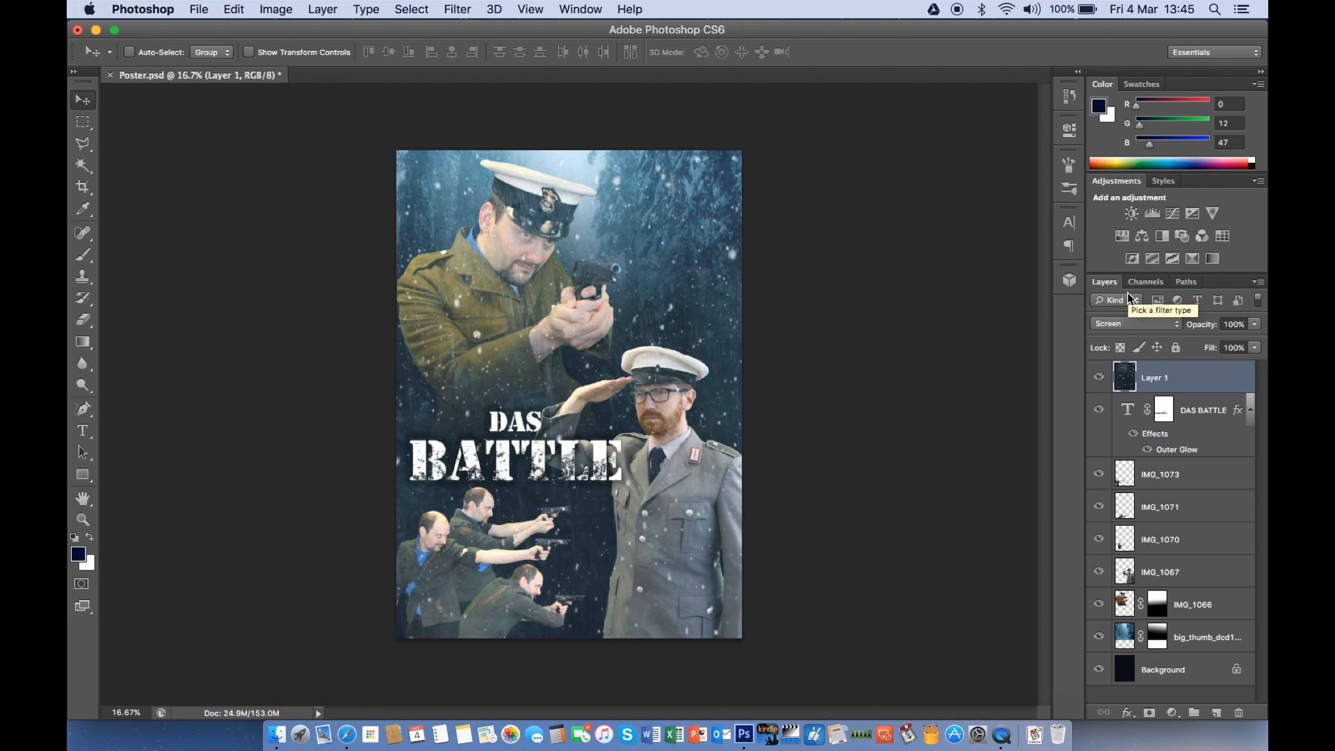
# Set the snow layer's blending mode to Overlay and its opacity to 45%
pyautogui.click(1122, 324)
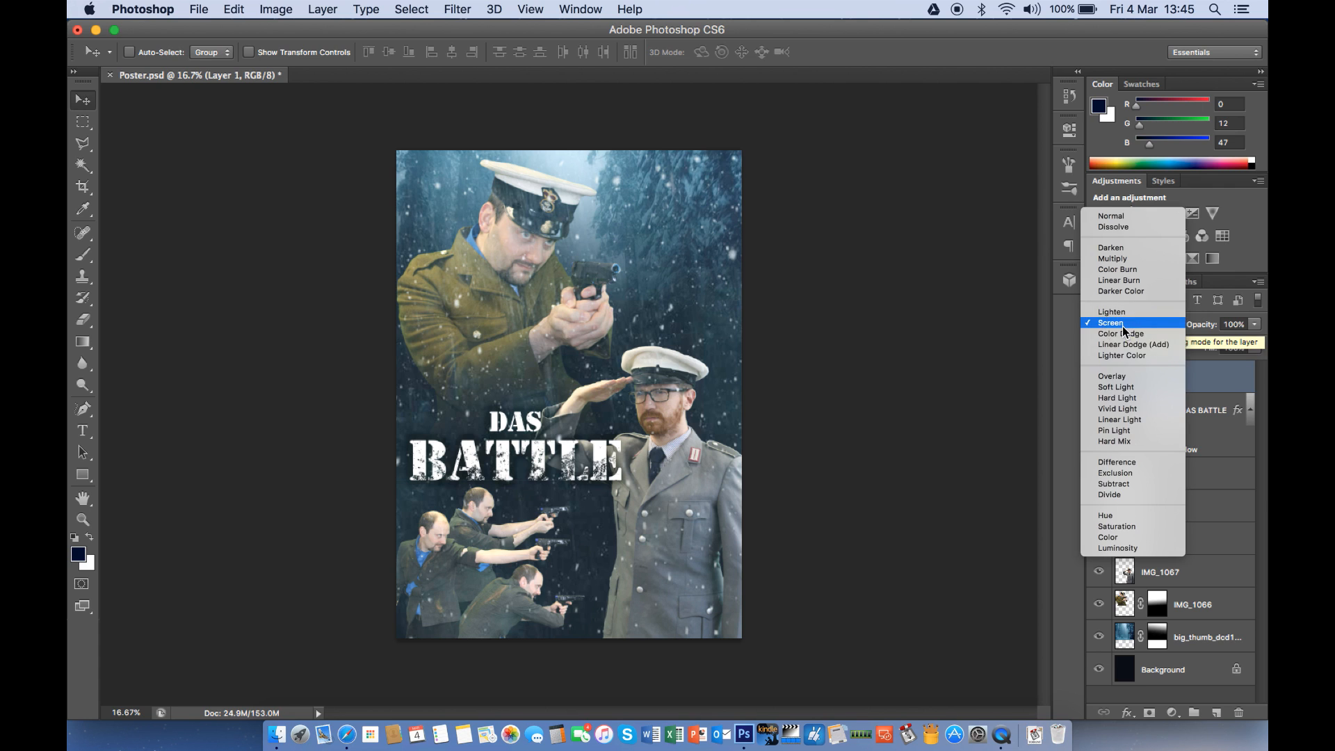
pyautogui.click(1127, 377)
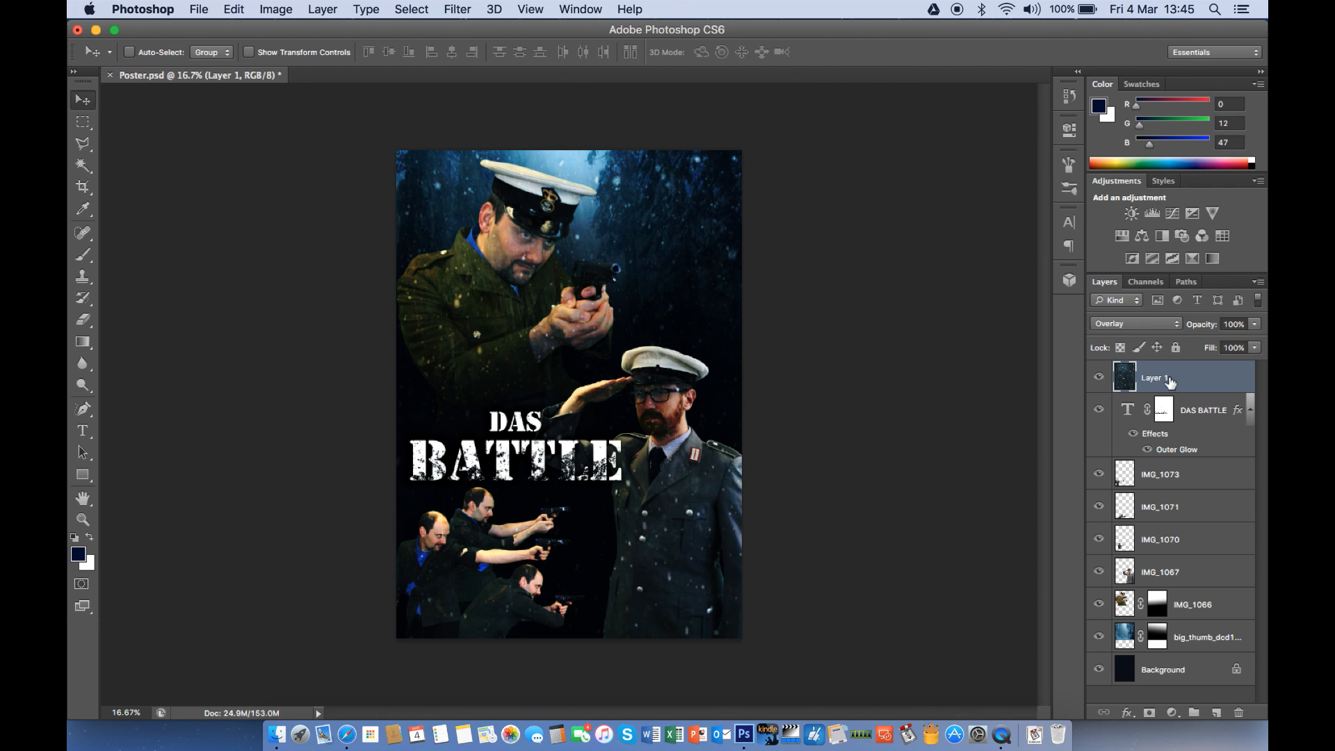
pyautogui.click(1255, 324)
pyautogui.moveTo(1237, 342); pyautogui.dragTo(1211, 354)
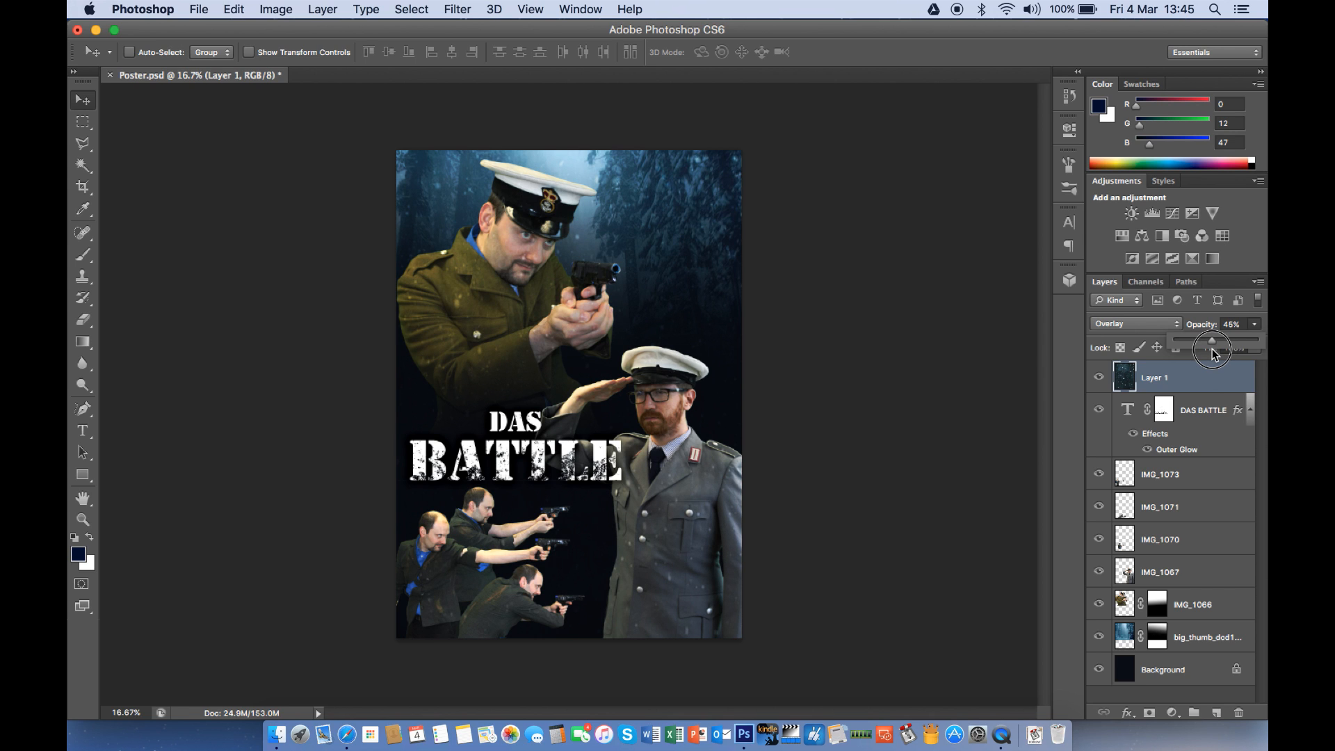
pyautogui.moveTo(1212, 353); pyautogui.dragTo(1214, 354)
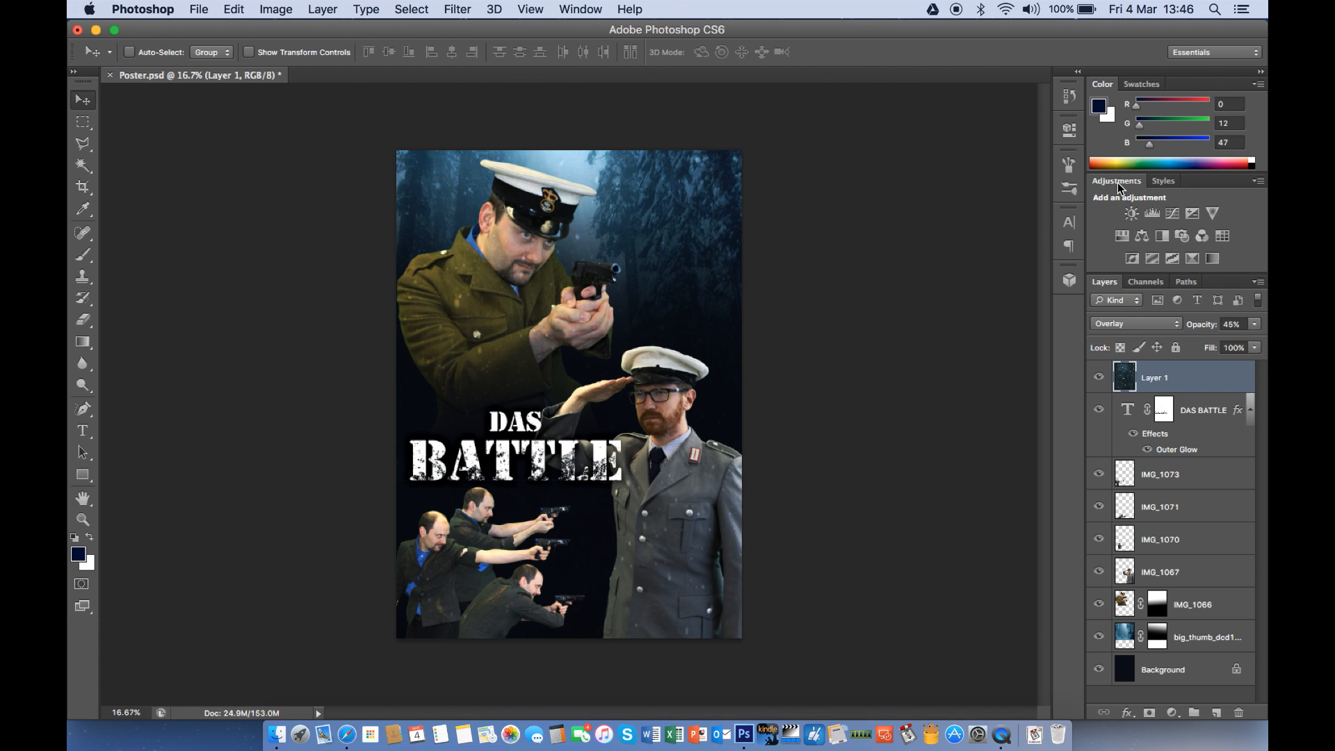
# Add a Hue/Saturation adjustment layer on top and lower the saturation to about -61
pyautogui.click(1122, 237)
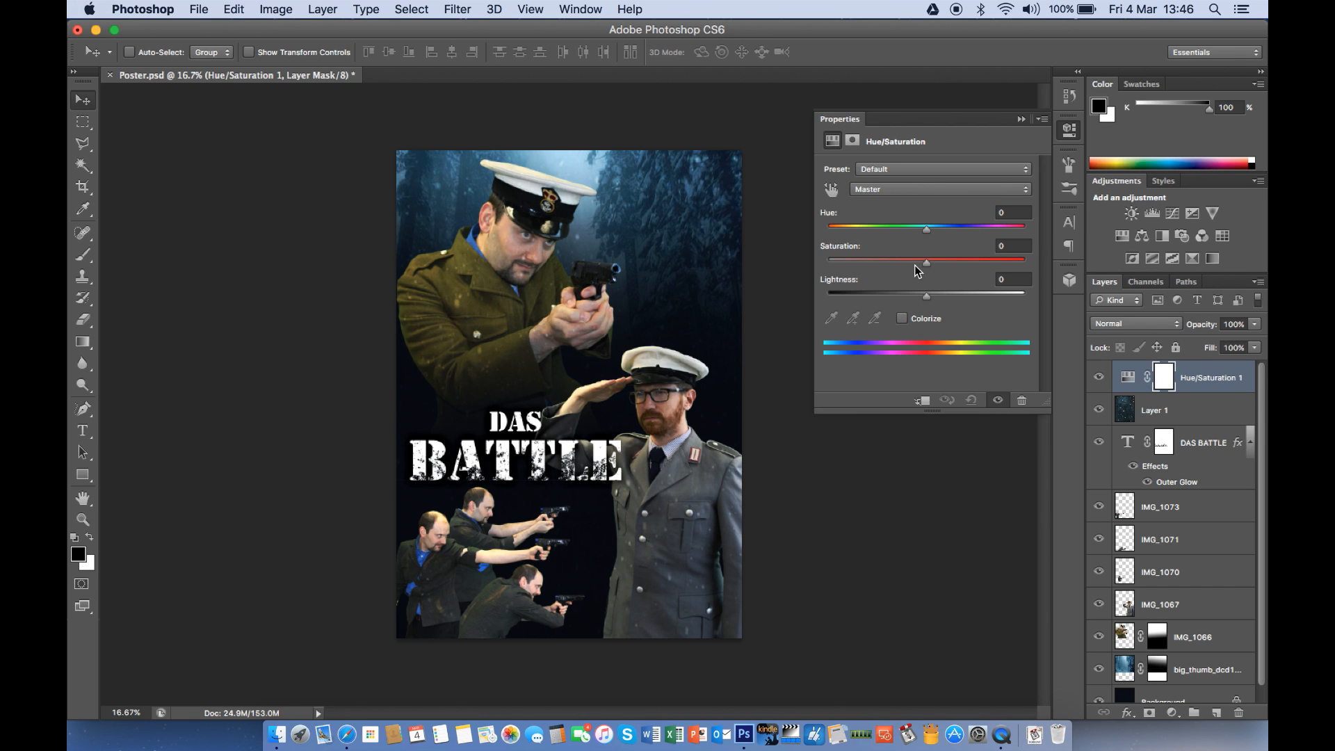
pyautogui.moveTo(915, 269); pyautogui.dragTo(867, 281)
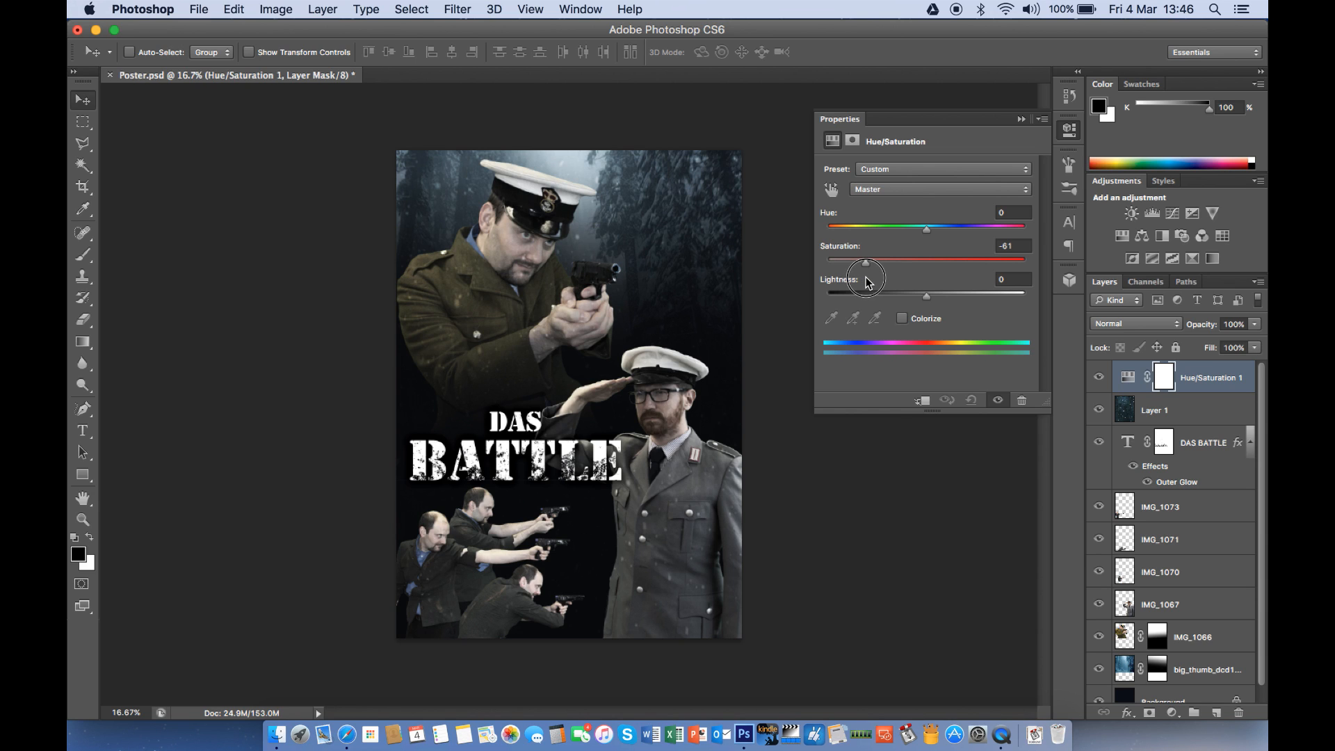
pyautogui.moveTo(867, 282); pyautogui.dragTo(869, 280)
# Add a Brightness/Contrast adjustment layer with both values at 42, plus a Color Balance layer with midtones Cyan–Red at -13 and Yellow–Blue at +25
pyautogui.click(1132, 215)
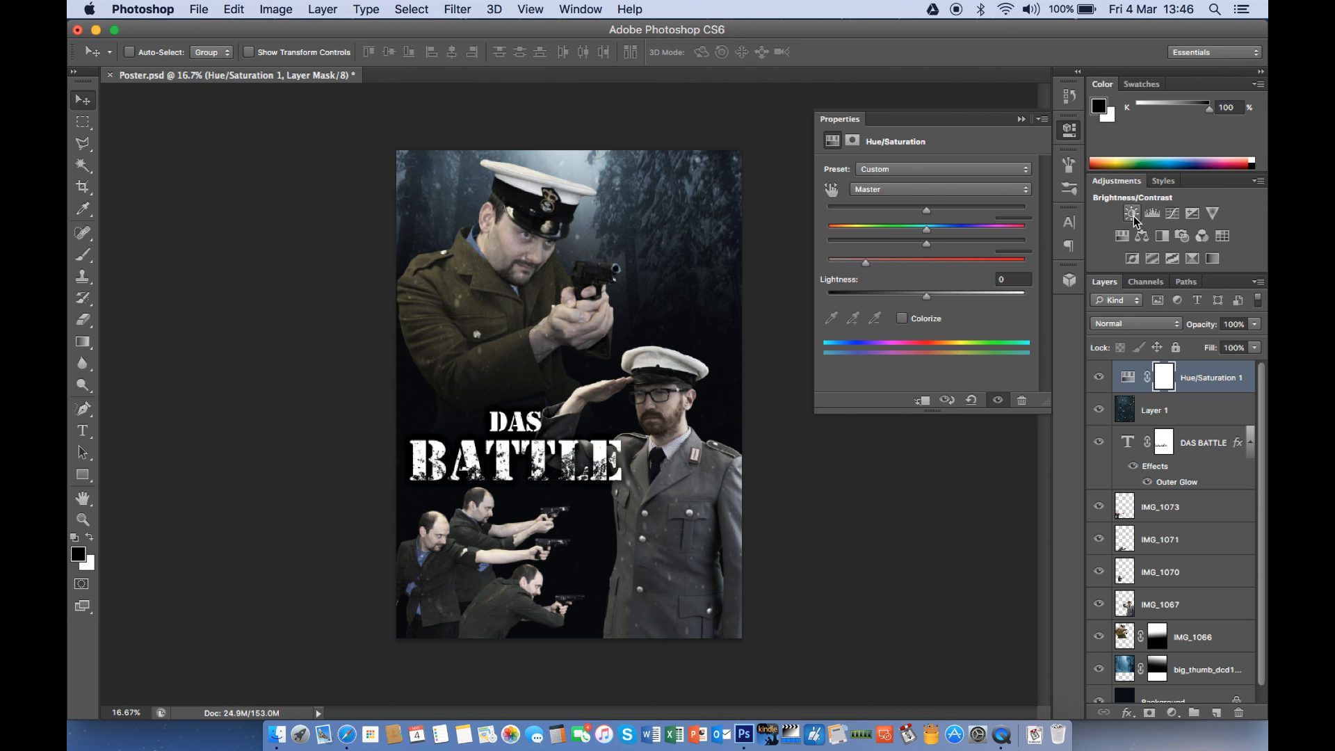
pyautogui.moveTo(947, 210); pyautogui.dragTo(967, 250)
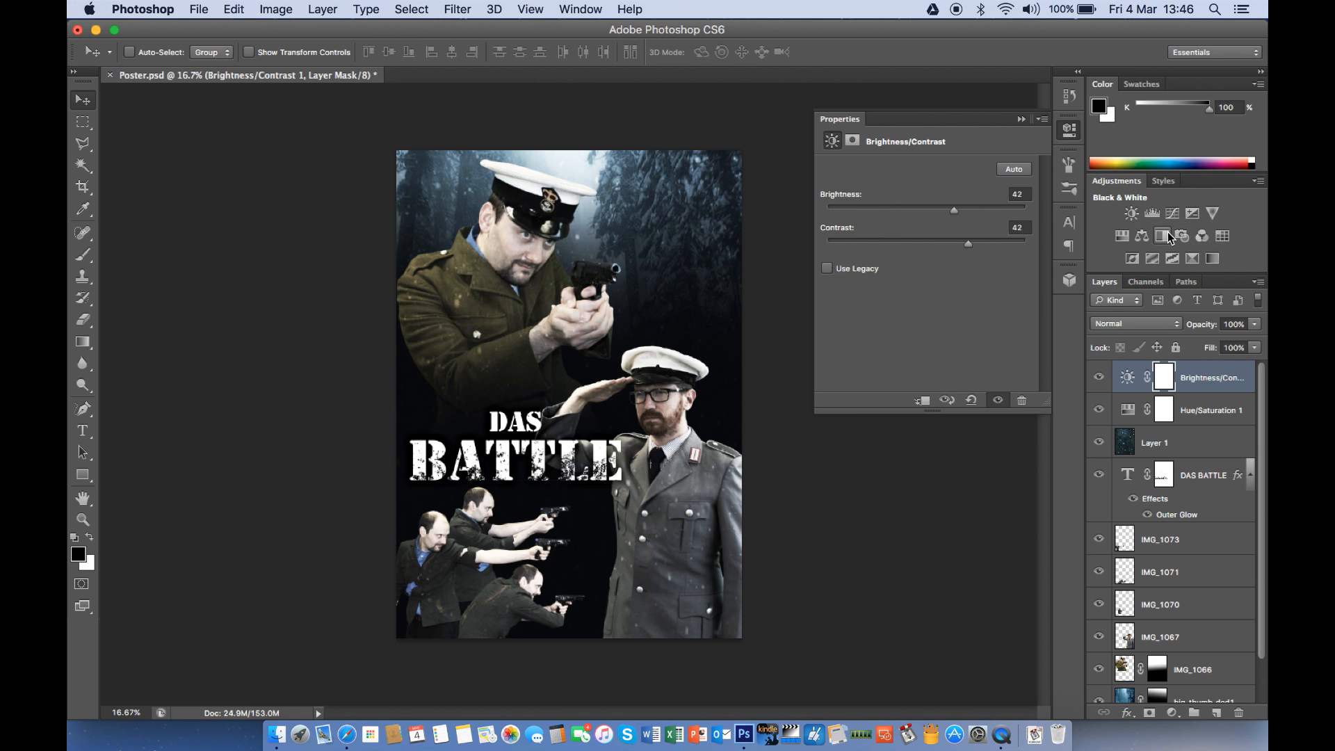
pyautogui.click(1142, 236)
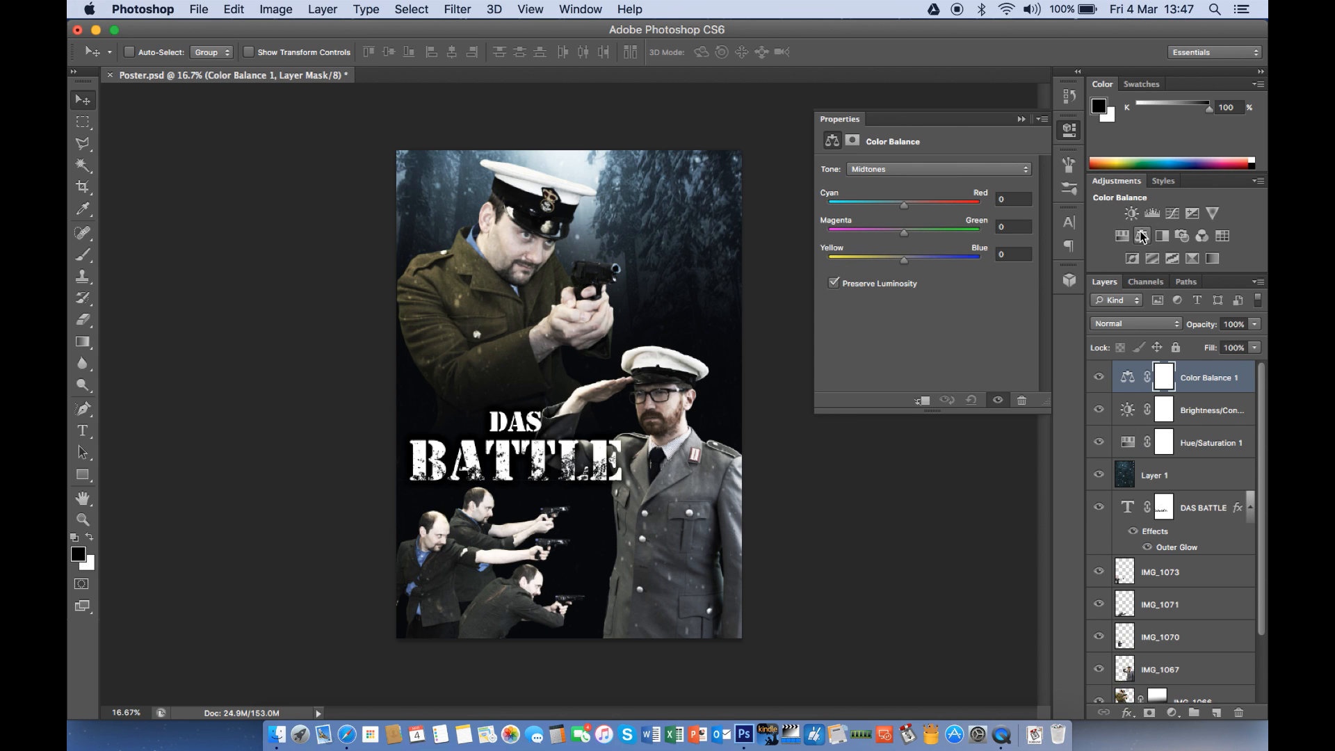
pyautogui.moveTo(933, 260); pyautogui.dragTo(923, 262)
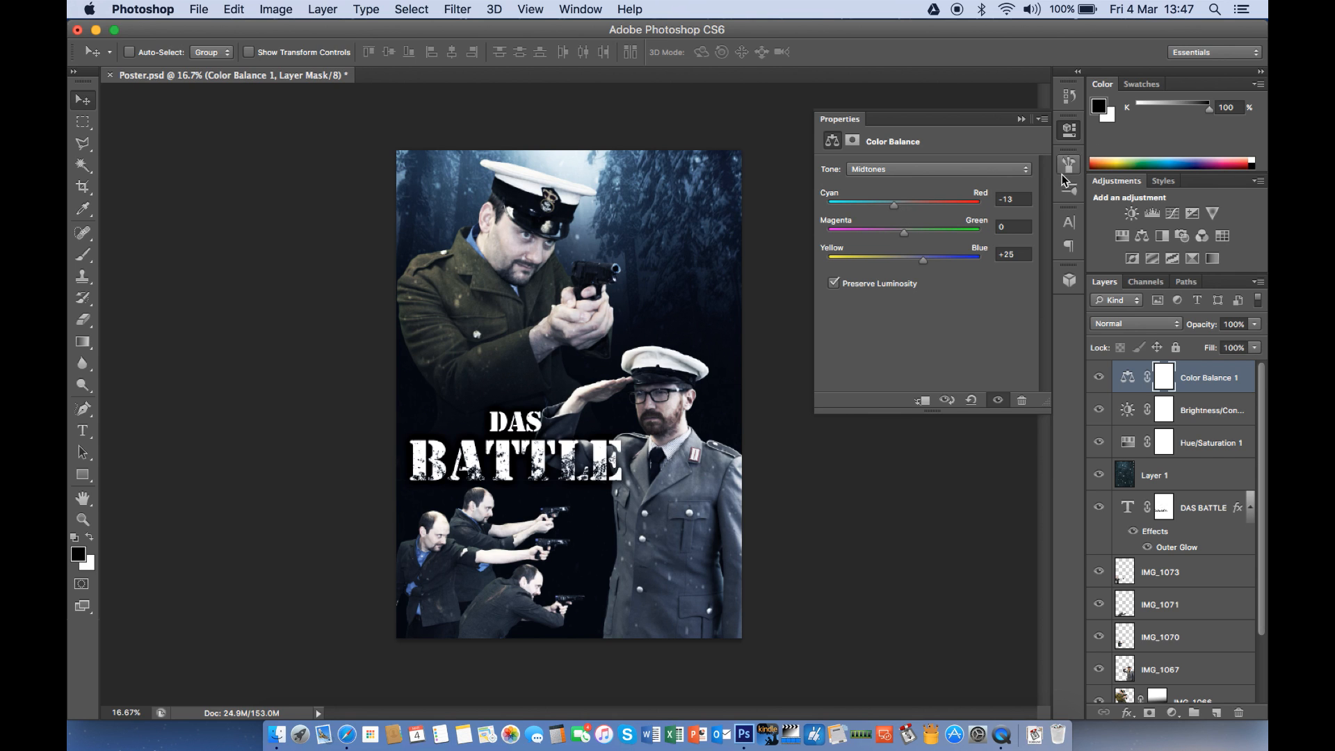
pyautogui.click(1069, 131)
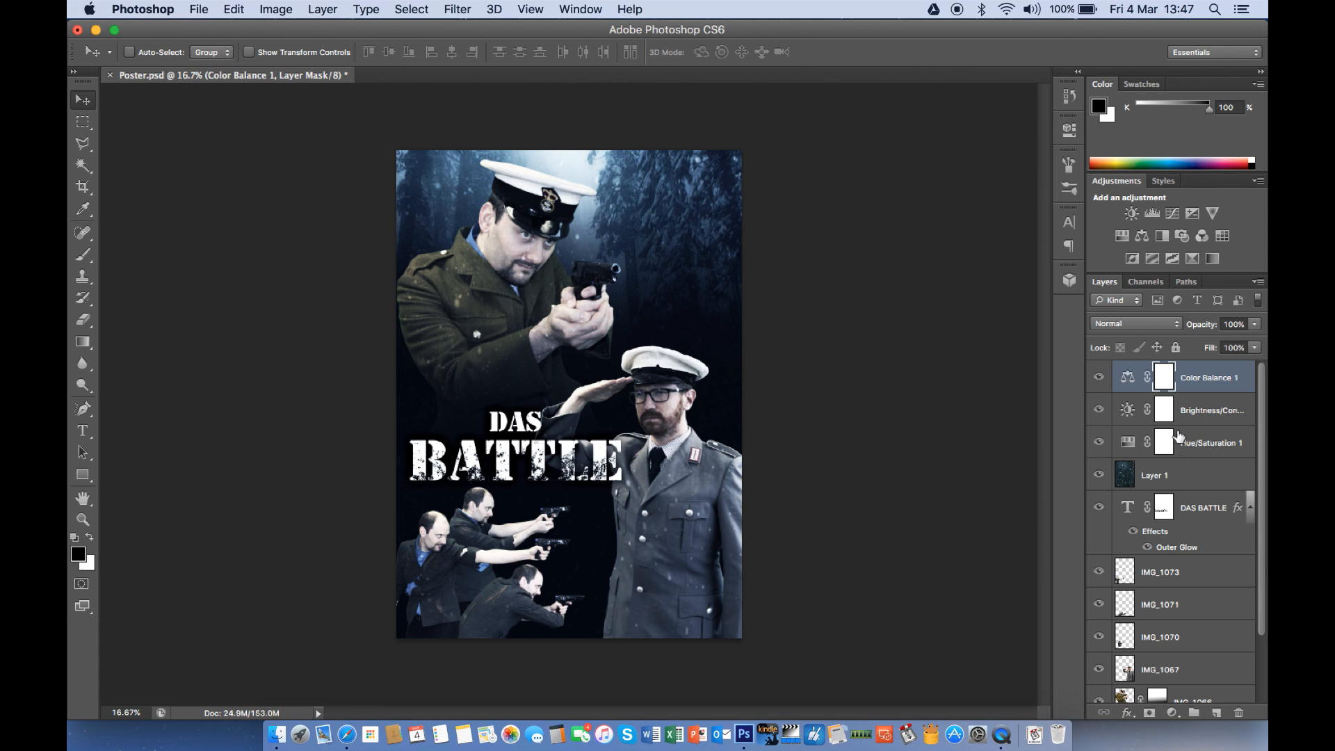
# Create a new layer above the adjustment layers and draw a dark blue-to-transparent linear gradient inward from the poster's lower-left corner
pyautogui.click(1216, 713)
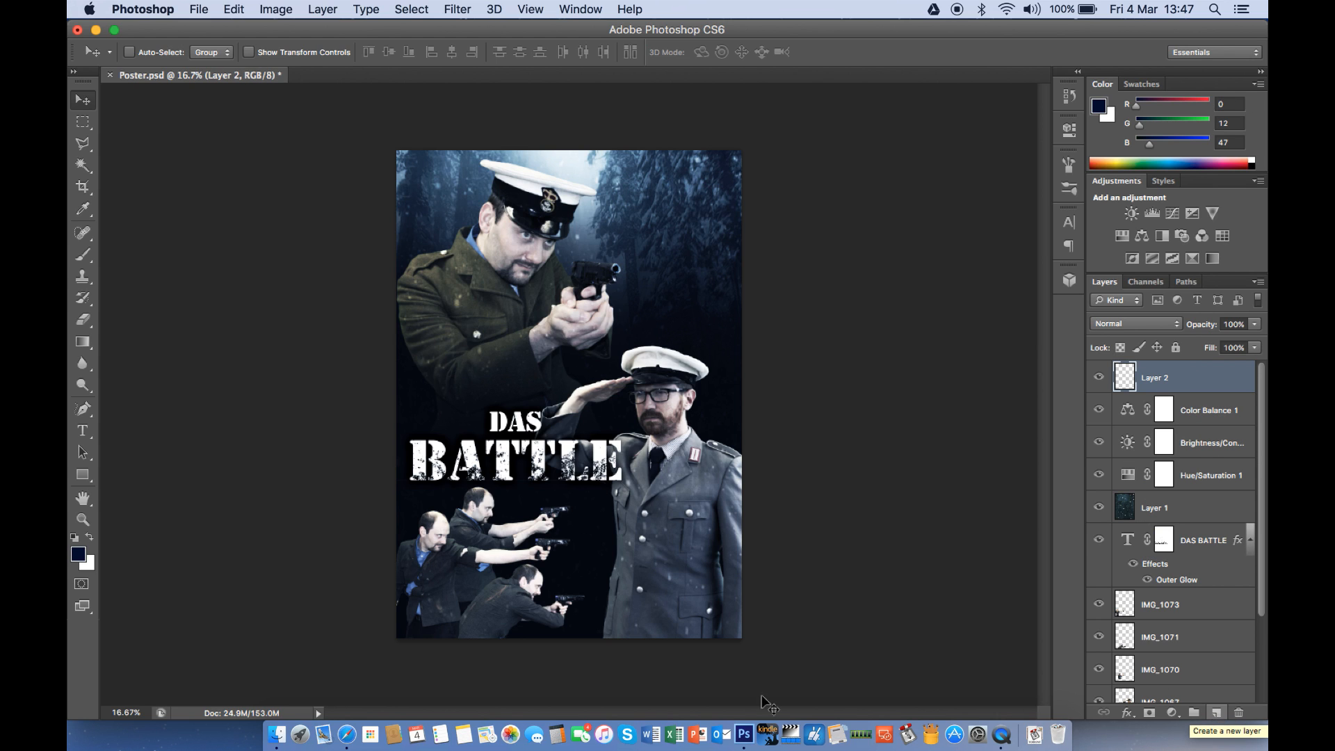
pyautogui.click(83, 343)
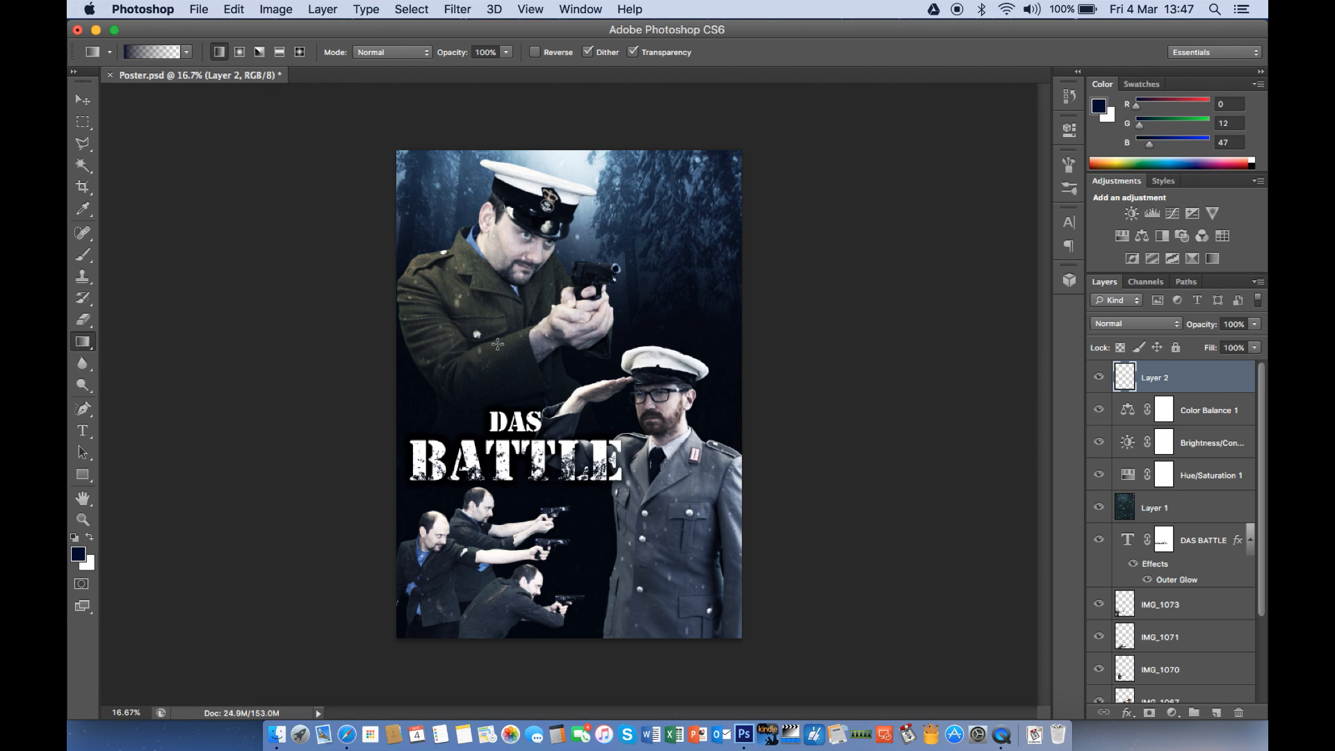
pyautogui.moveTo(359, 657); pyautogui.dragTo(422, 571)
# Reset the colours to default and draw black gradients inward from the poster's edges and corners as a vignette, undoing the last gradient at the top
pyautogui.click(74, 538)
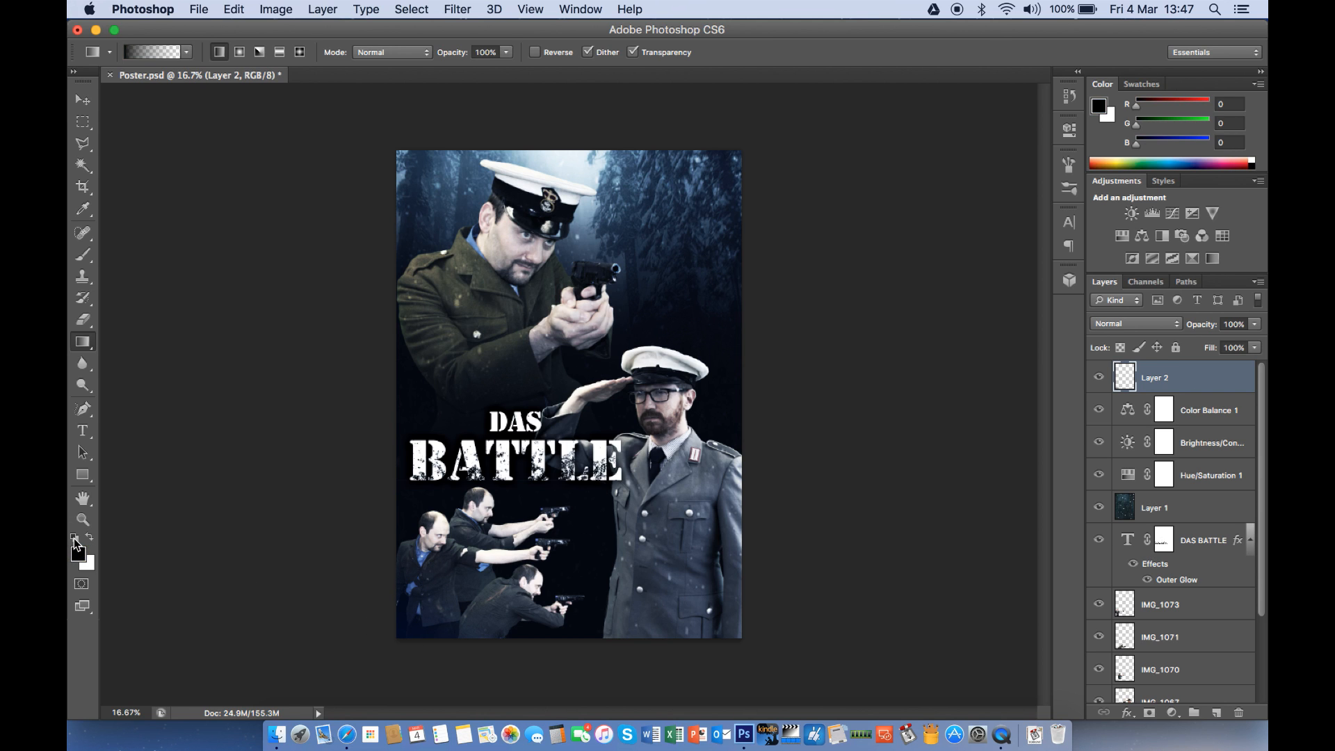
pyautogui.moveTo(394, 659); pyautogui.dragTo(449, 597)
pyautogui.moveTo(489, 673); pyautogui.dragTo(477, 566)
pyautogui.moveTo(714, 675); pyautogui.dragTo(697, 601)
pyautogui.moveTo(732, 668); pyautogui.dragTo(659, 526)
pyautogui.moveTo(763, 584); pyautogui.dragTo(653, 509)
pyautogui.moveTo(758, 207); pyautogui.dragTo(709, 257)
pyautogui.moveTo(797, 271); pyautogui.dragTo(764, 326)
pyautogui.moveTo(313, 206); pyautogui.dragTo(404, 290)
pyautogui.moveTo(275, 271); pyautogui.dragTo(448, 327)
pyautogui.moveTo(214, 103); pyautogui.dragTo(341, 250)
pyautogui.moveTo(869, 120); pyautogui.dragTo(873, 183)
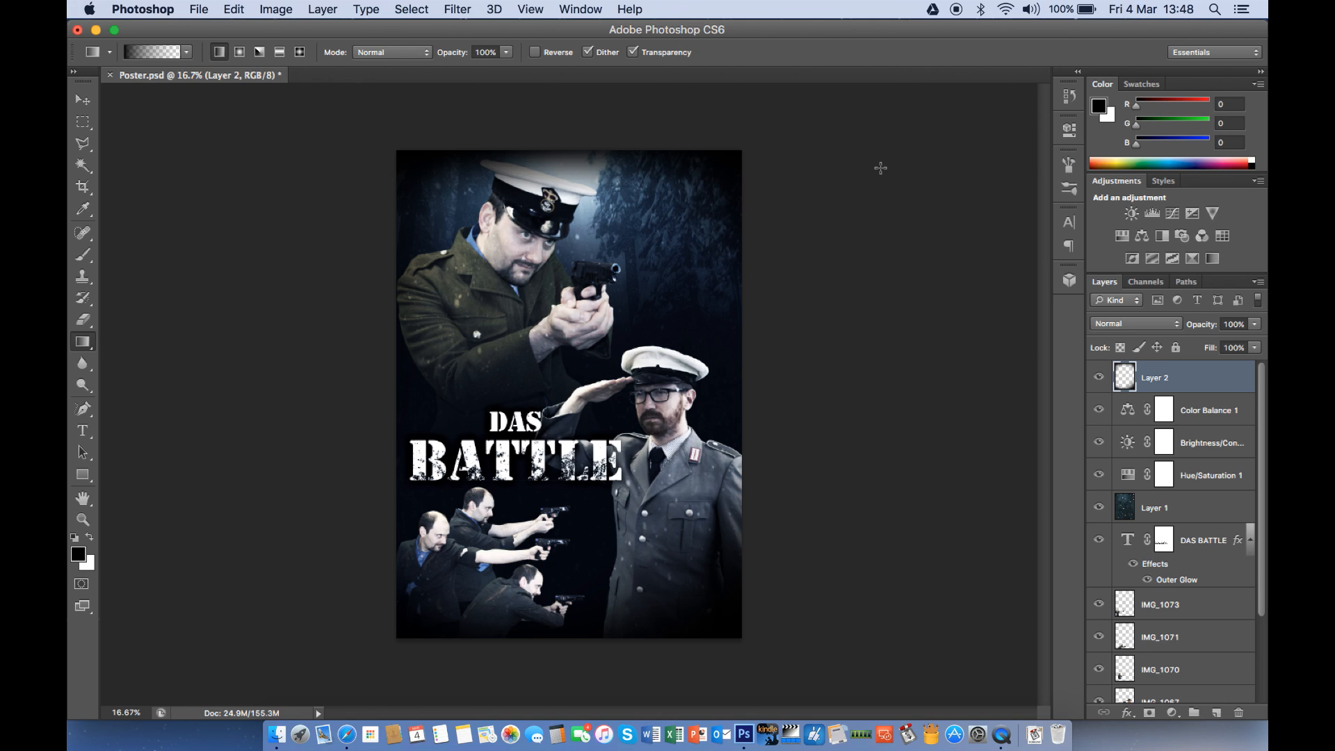
pyautogui.press('super+z')
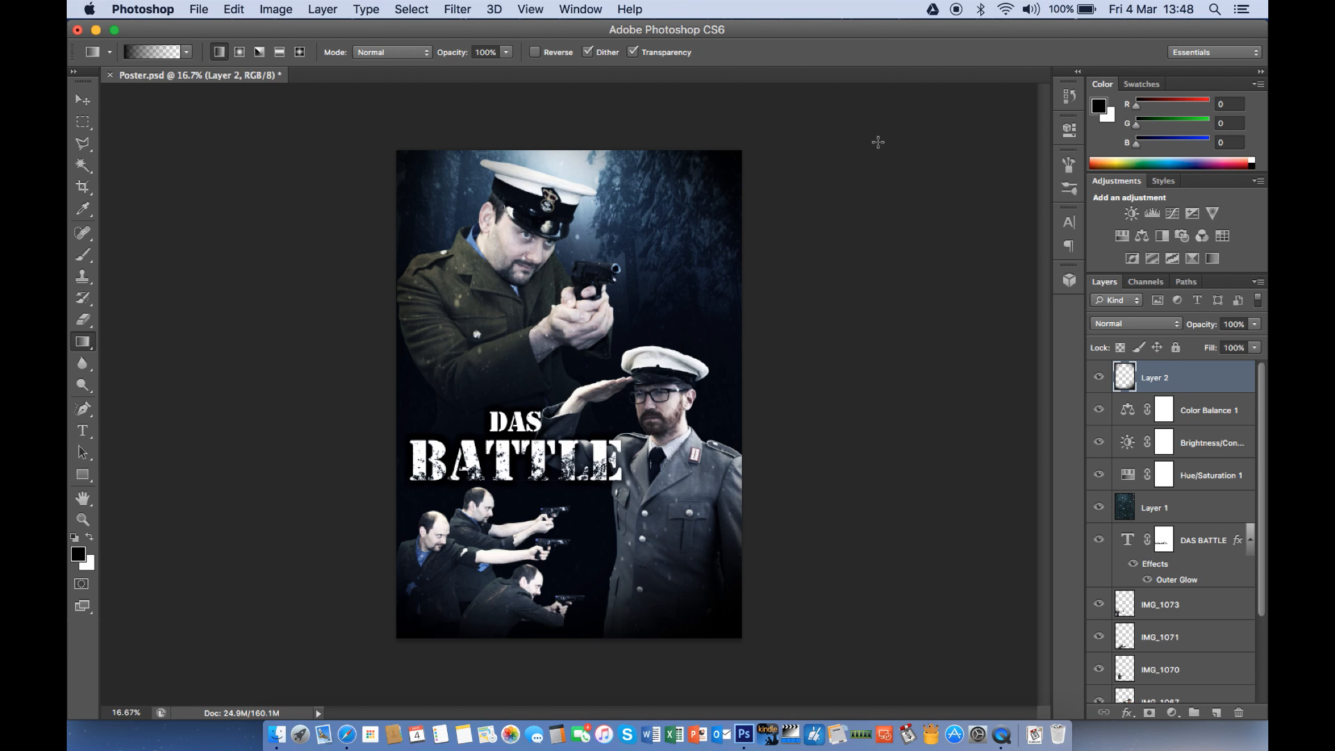
# Switch to Finder to compare the reference image gransen-poster-70x100_2.jpg with the DAS BATTLE poster, and return to Photoshop
pyautogui.press('super+Tab')
pyautogui.press('super+Tab')
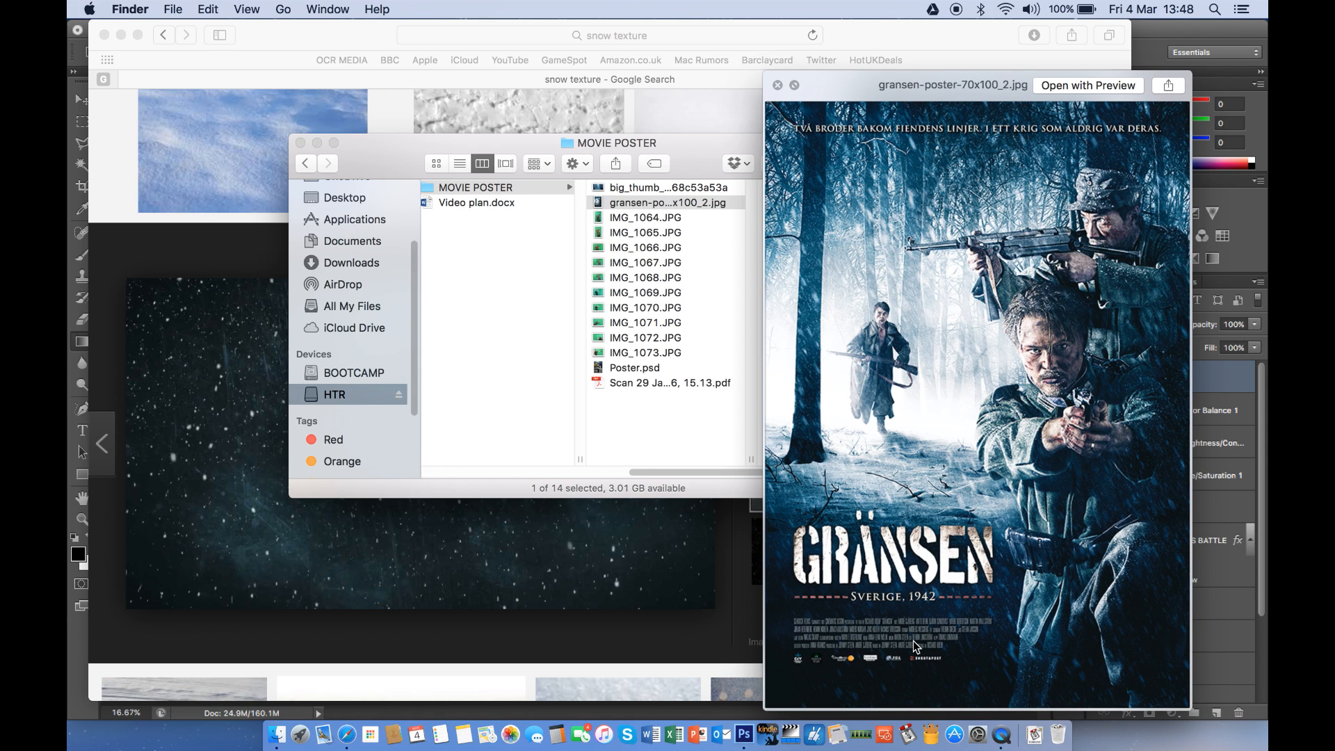
pyautogui.press('super+Tab')
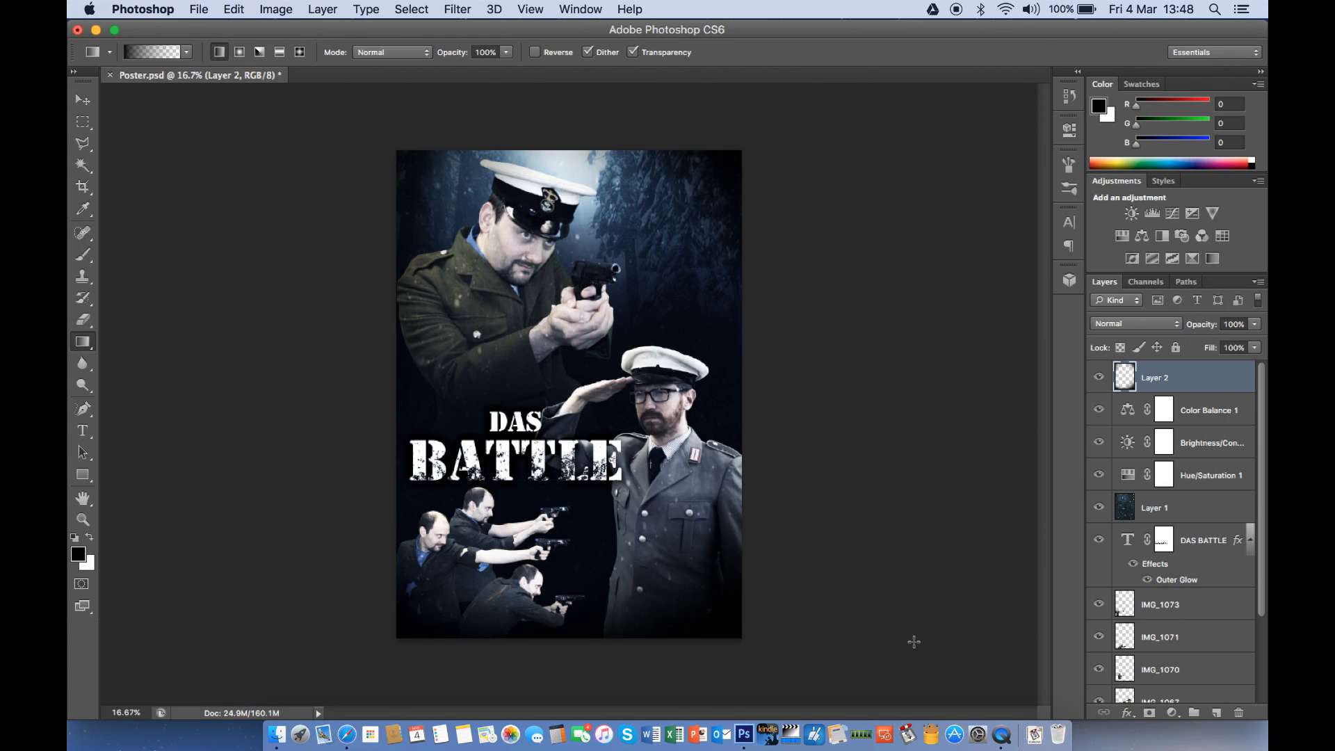
pyautogui.press('super+Tab')
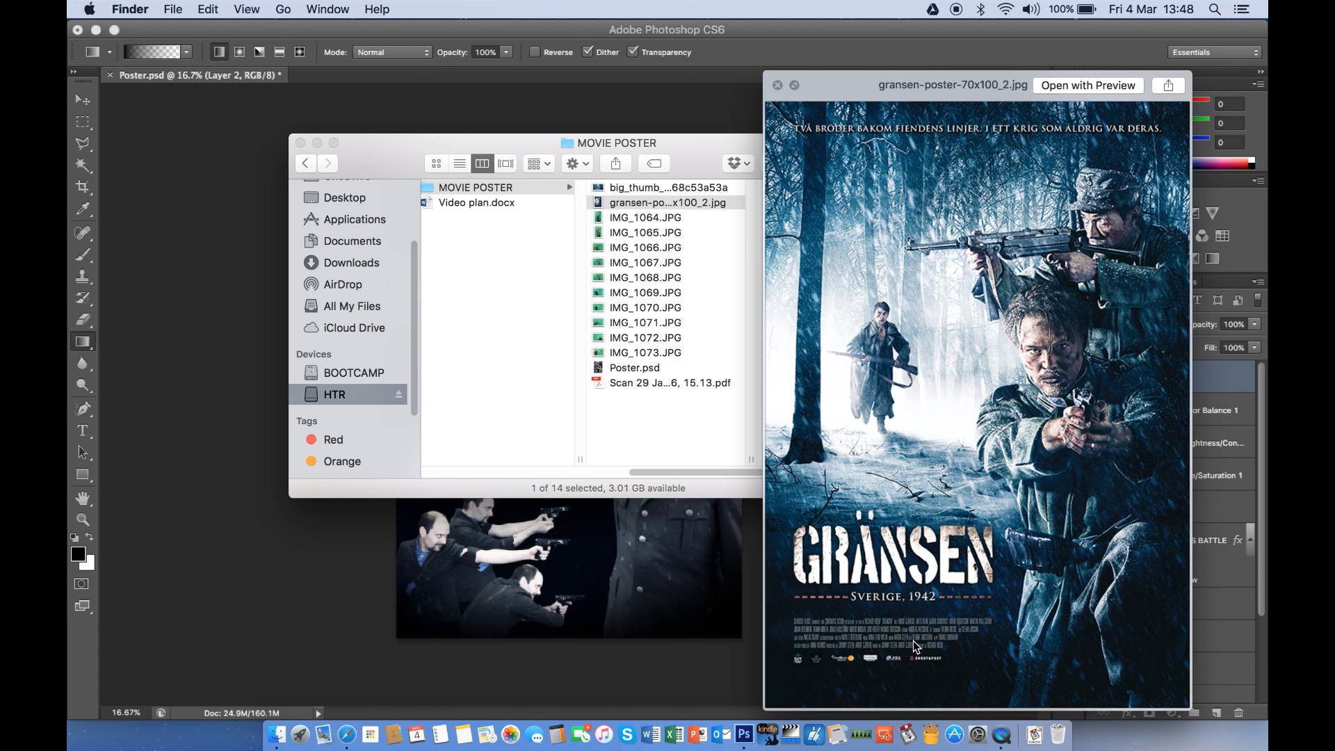
pyautogui.press('super+Tab')
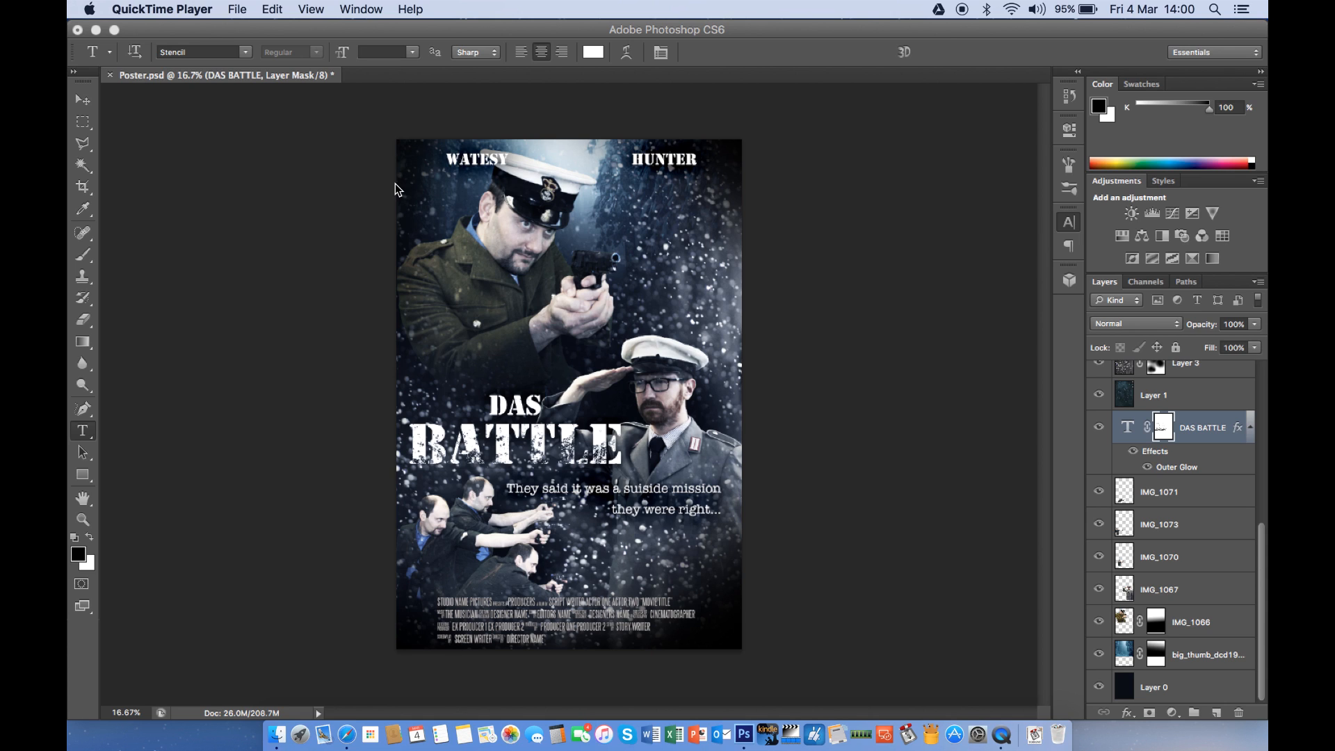
# Select the mask of the snow layer, Layer 3, and draw a black-to-transparent radial gradient on it between the two officers
pyautogui.scroll(3, 1224, 479)
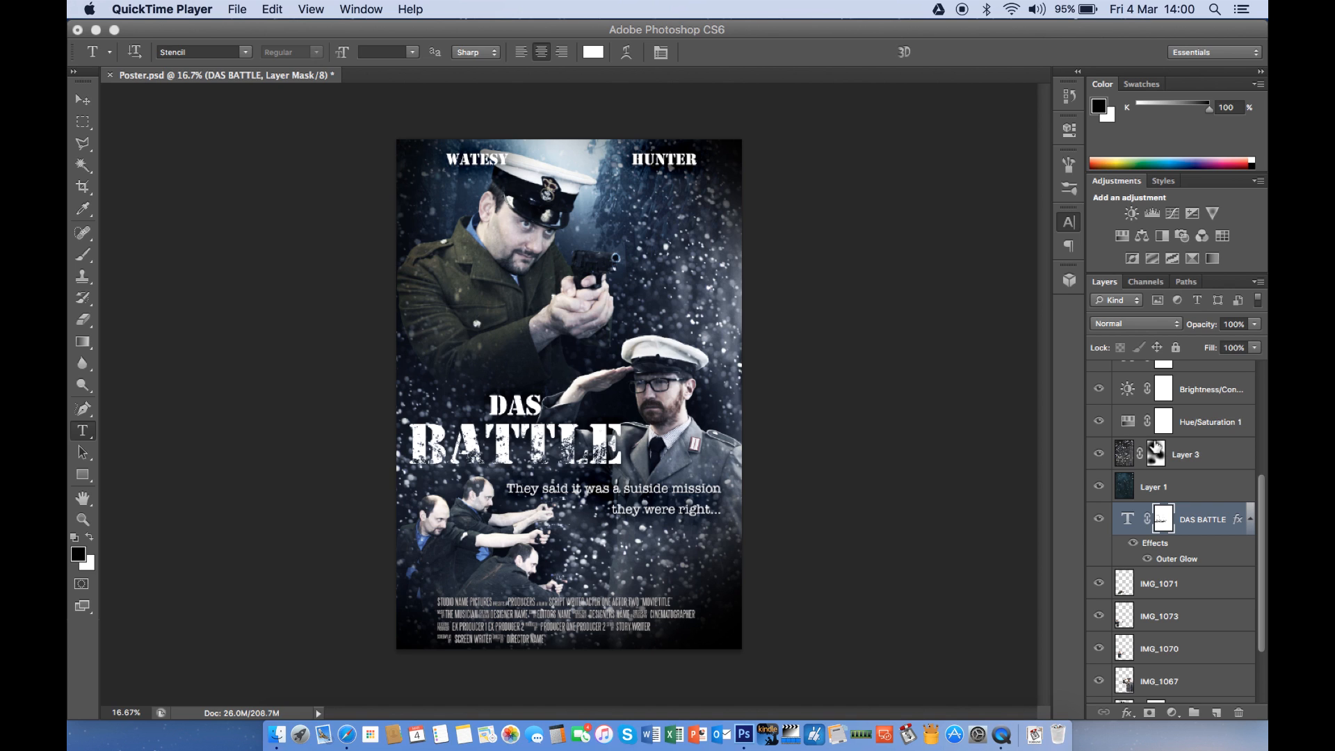
pyautogui.click(1128, 457)
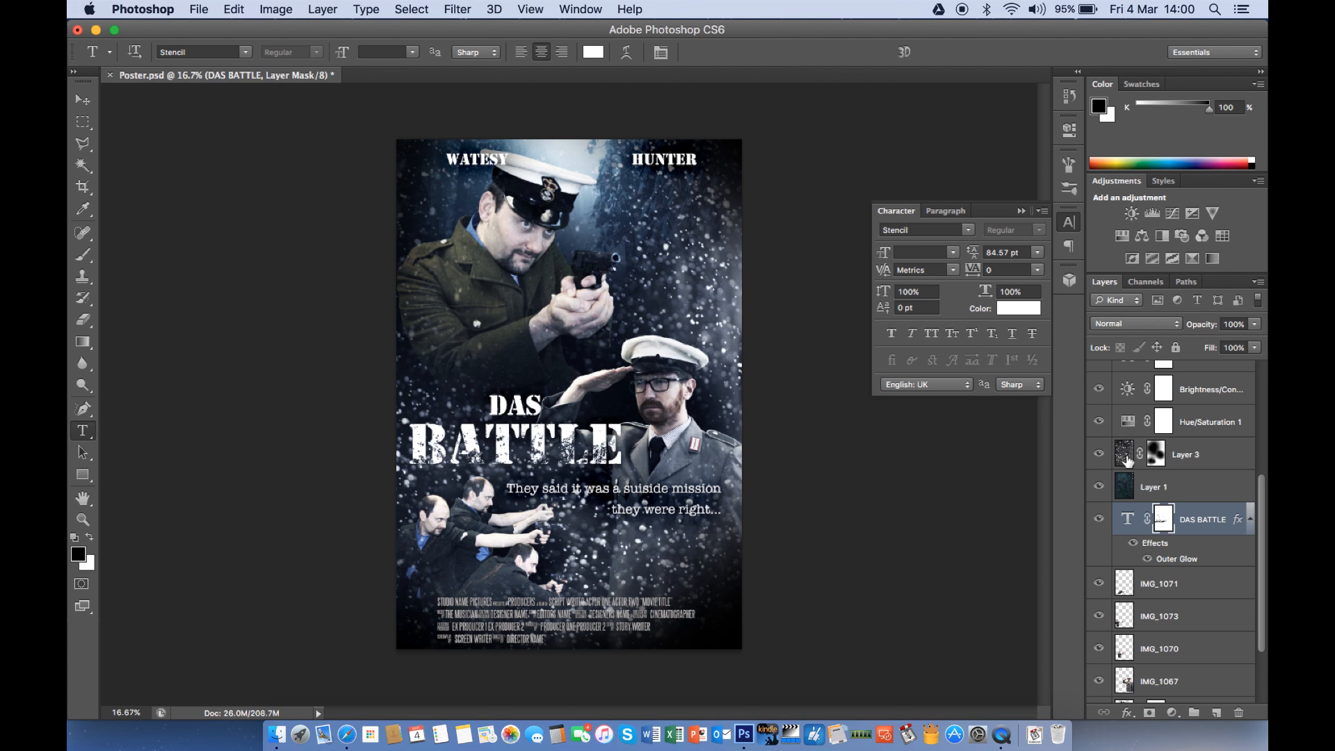
pyautogui.click(1127, 465)
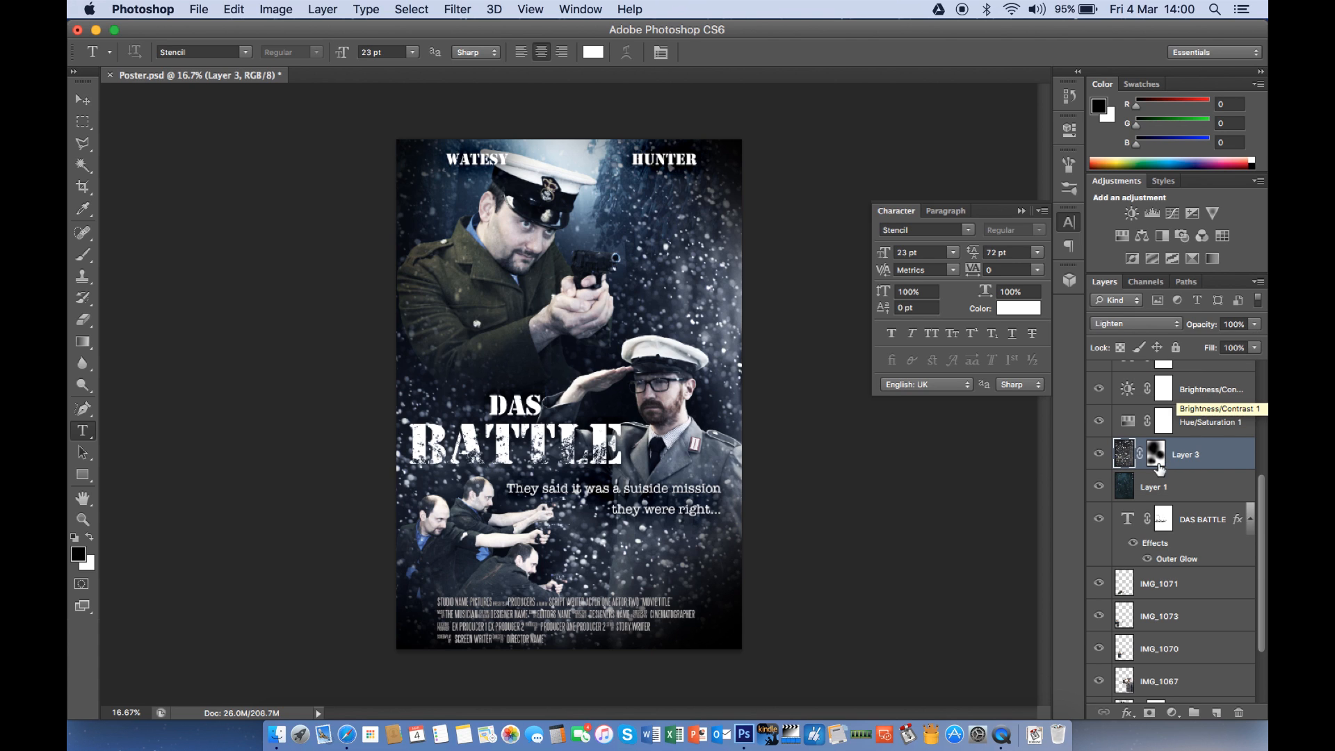
pyautogui.click(1127, 480)
pyautogui.click(1125, 453)
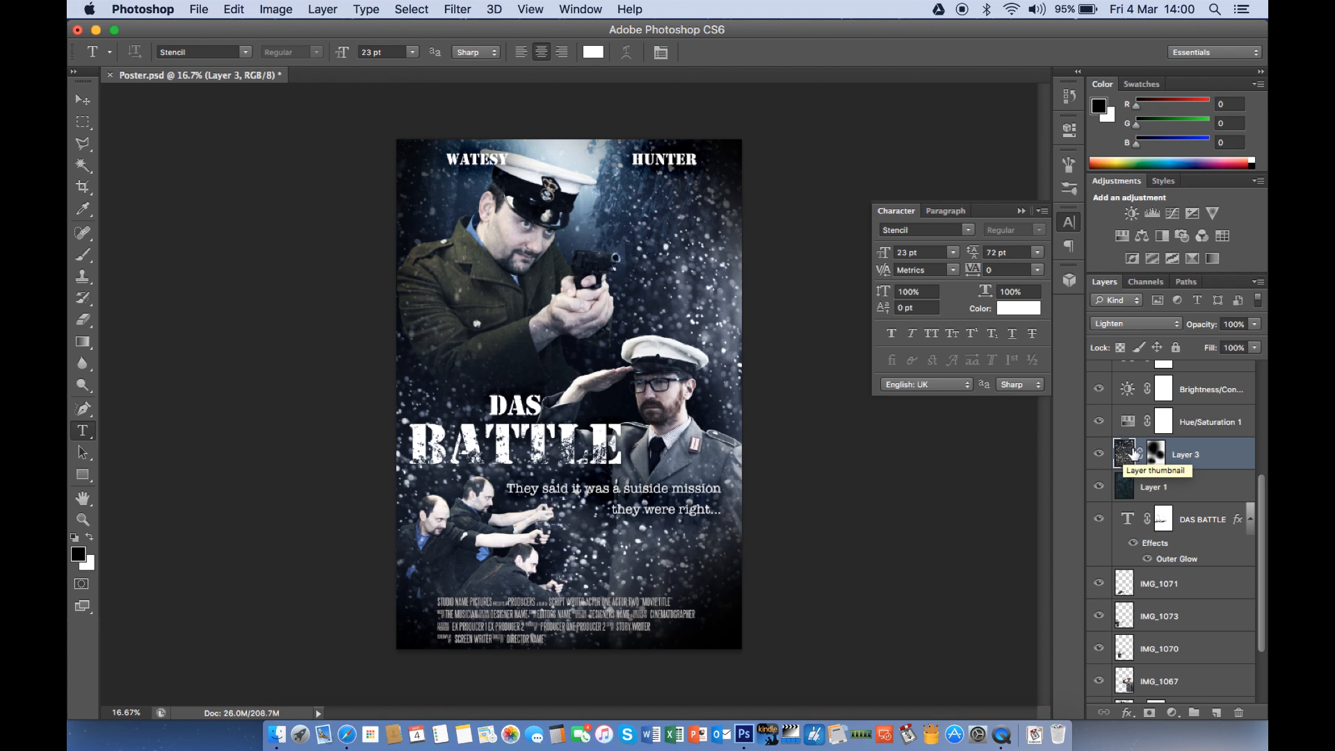
pyautogui.click(1155, 455)
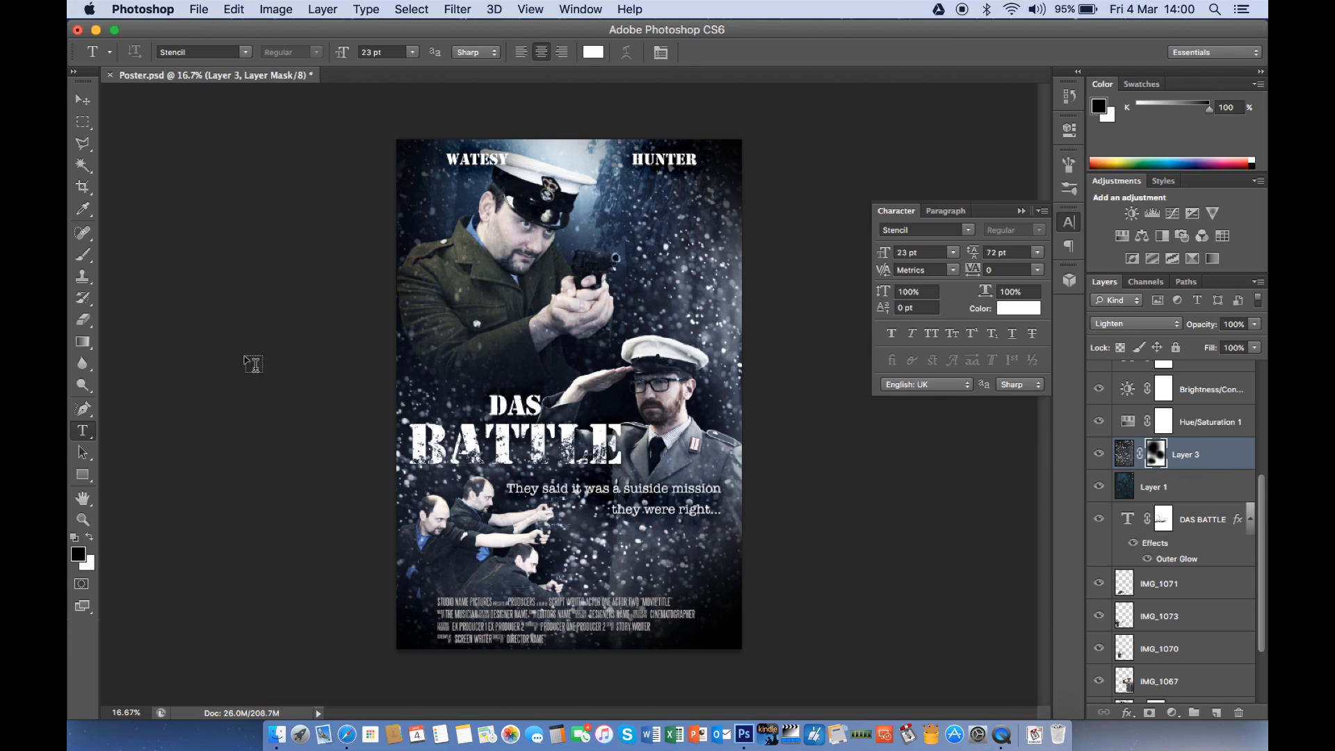
pyautogui.click(82, 345)
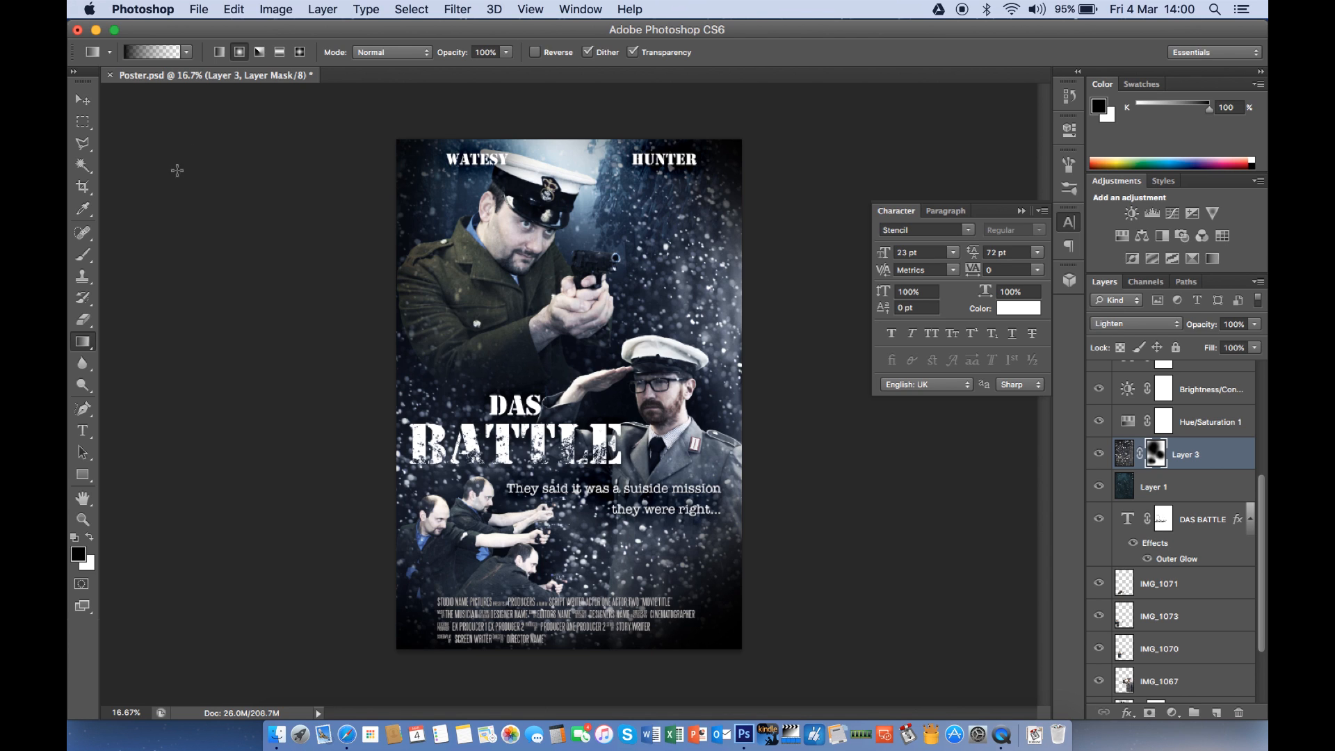
pyautogui.click(241, 52)
pyautogui.moveTo(581, 365); pyautogui.dragTo(663, 288)
# Disable Layer 3's layer mask to examine the snow over the whole poster without masking
pyautogui.rightClick(1154, 461)
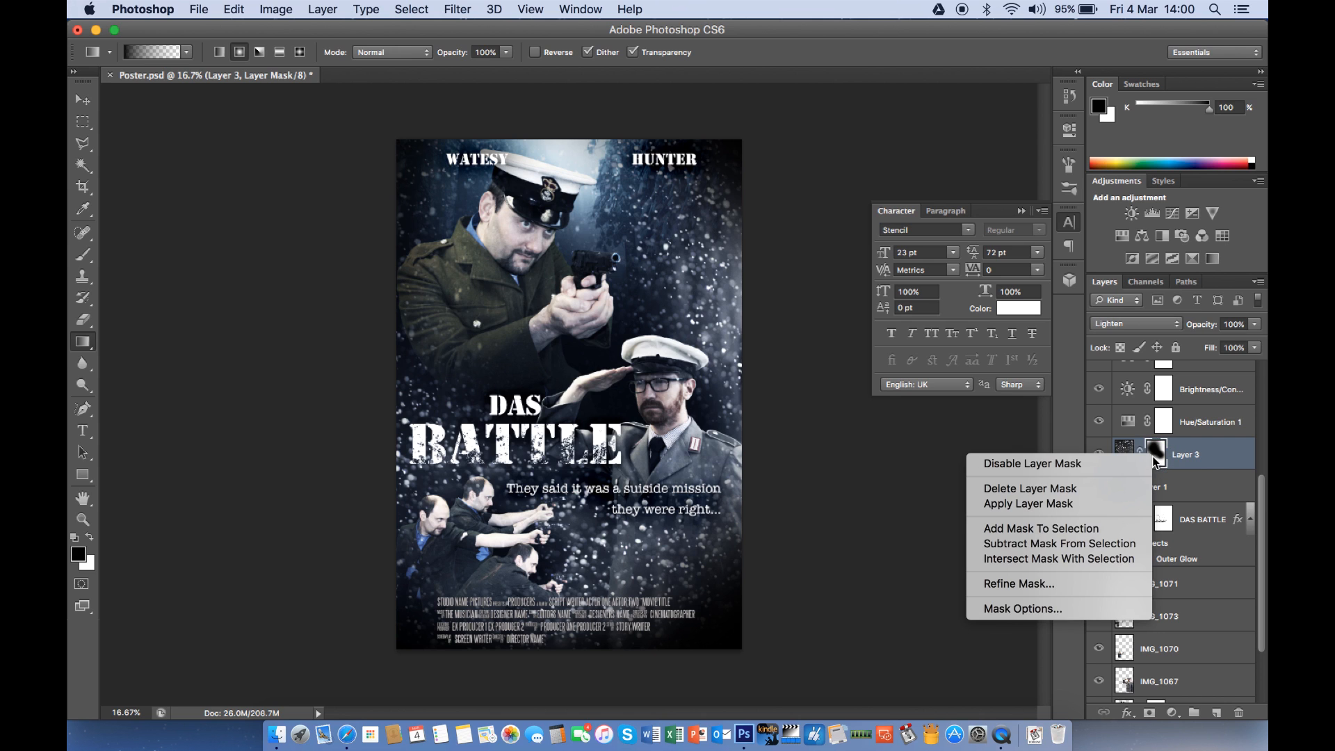
pyautogui.click(1128, 462)
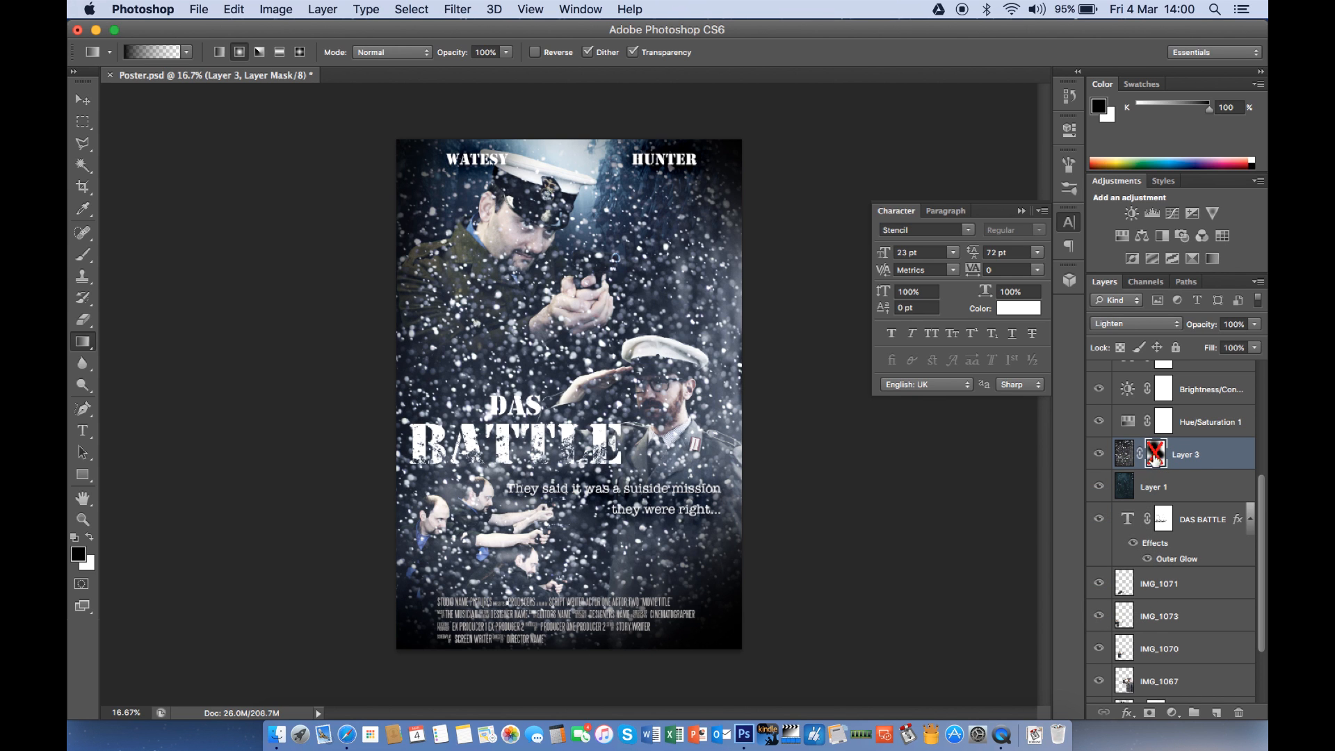
pyautogui.rightClick(1159, 452)
pyautogui.click(1158, 456)
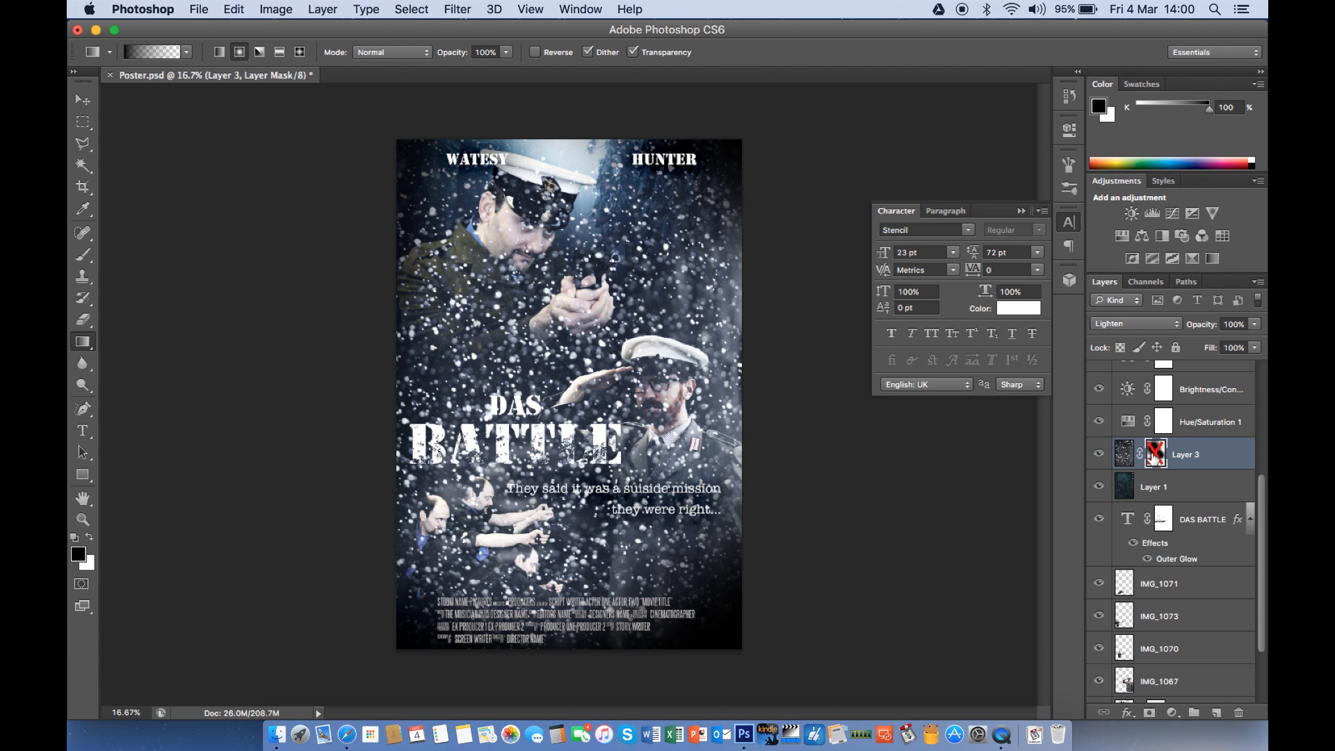